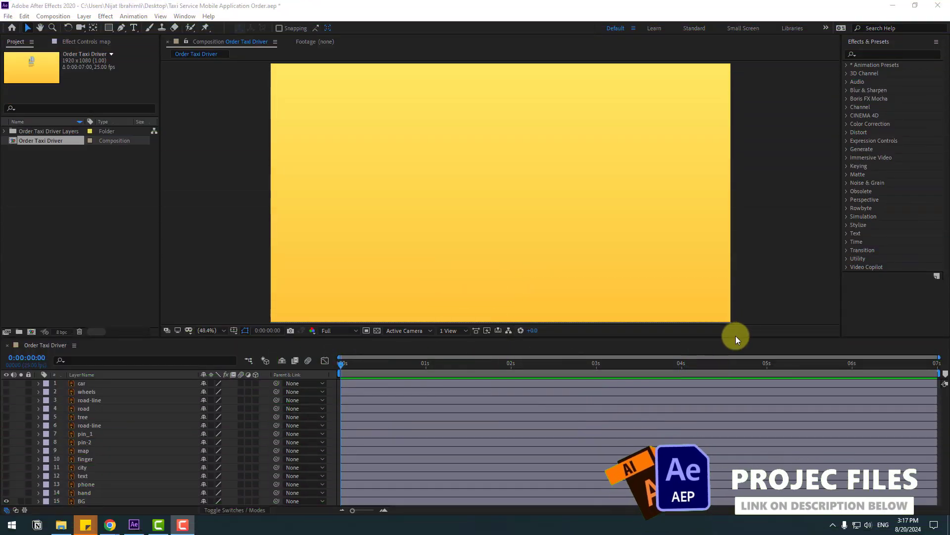
- Show the map layer and move its anchor point to the centre of the map artwork
{"action": "left_click", "coordinate": [83, 451]}
{"action": "left_click", "coordinate": [6, 450]}
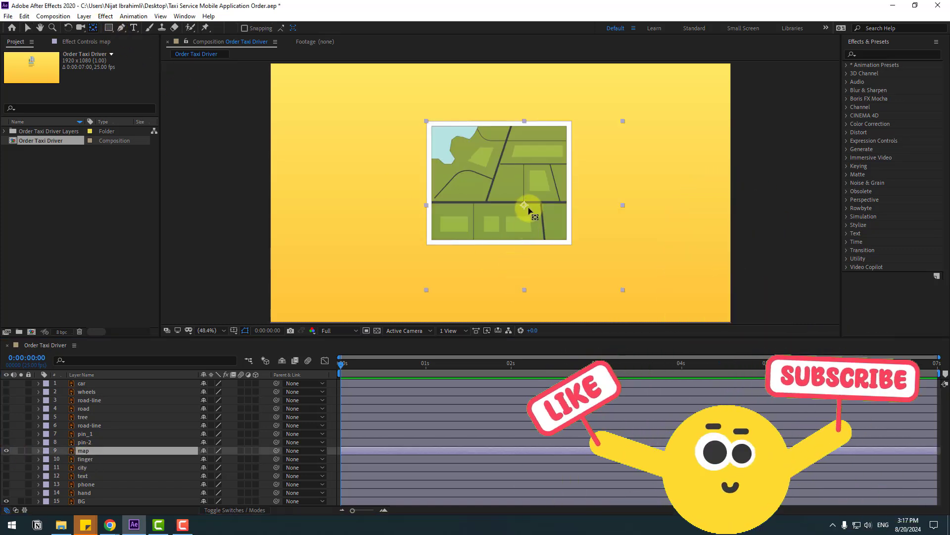
{"action": "left_click_drag", "start_coordinate": [524, 206], "coordinate": [501, 183]}
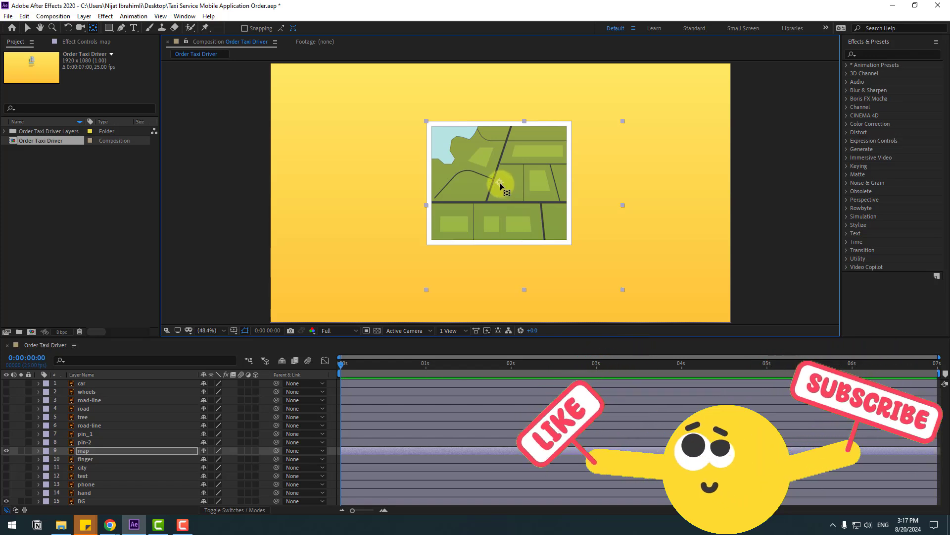
{"action": "left_click", "coordinate": [27, 27]}
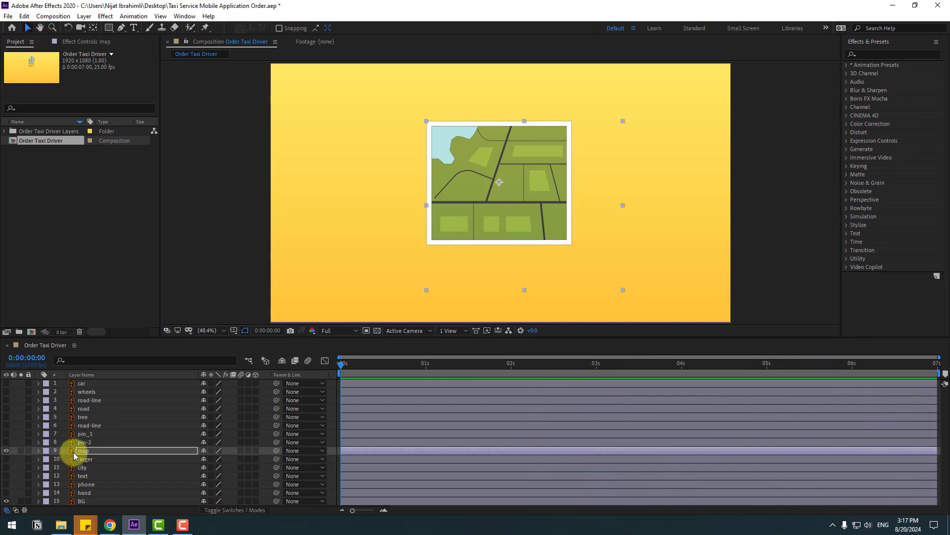
- Add a Rotation keyframe to the map layer at 0:00:00:00 with a value of -50°
{"action": "key", "text": "r"}
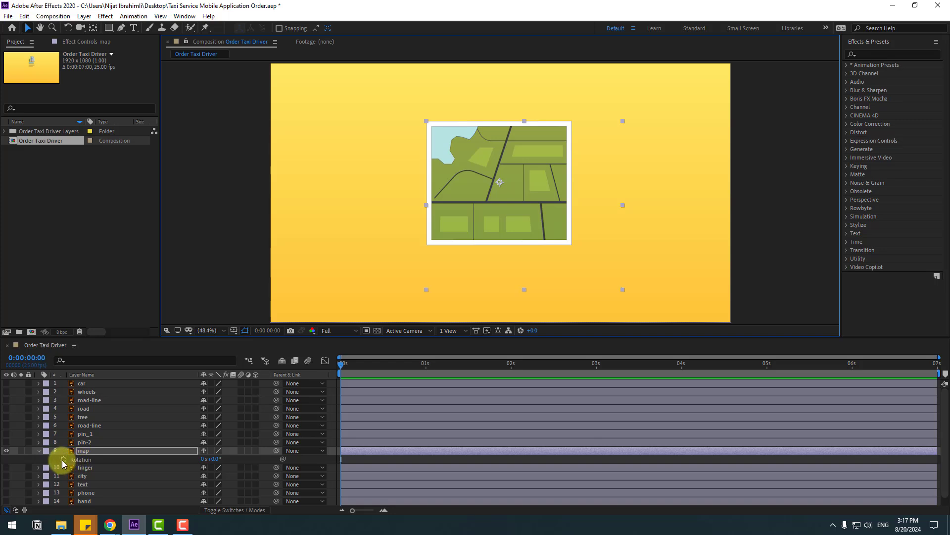
{"action": "left_click", "coordinate": [63, 459]}
{"action": "left_click", "coordinate": [216, 459]}
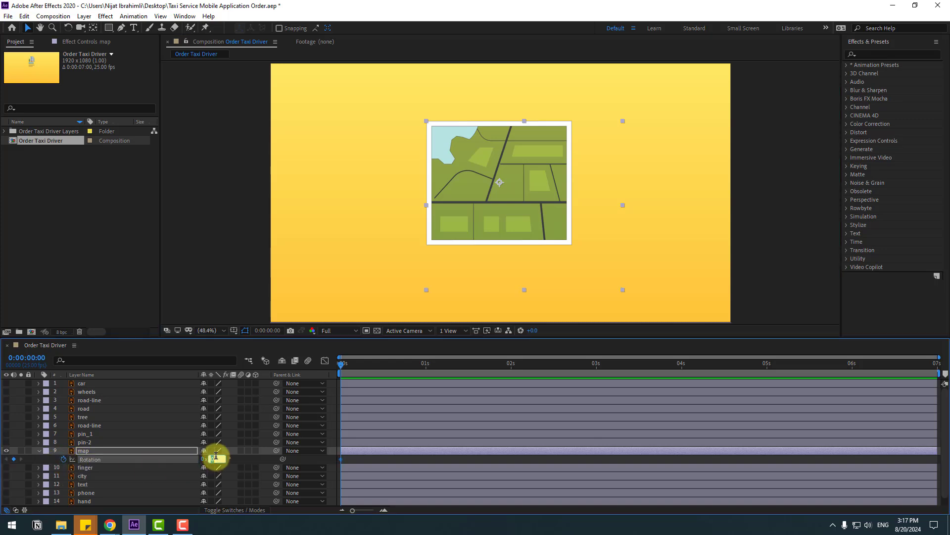
{"action": "type", "text": "-50"}
{"action": "key", "text": "Return"}
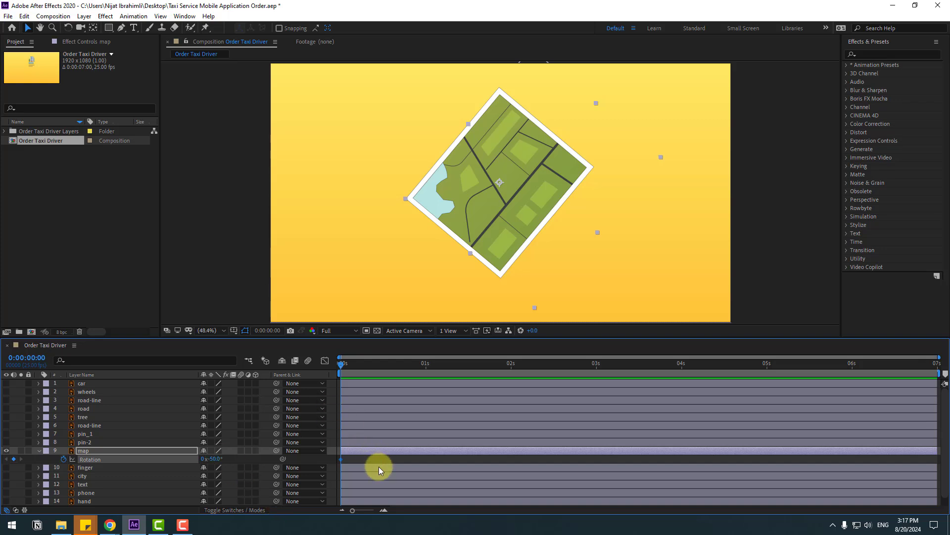
- Go 10 frames forward to 0:00:00:10 and set the map's rotation to 25°
{"action": "key", "text": "shift+Page_Down"}
{"action": "left_click", "coordinate": [269, 329]}
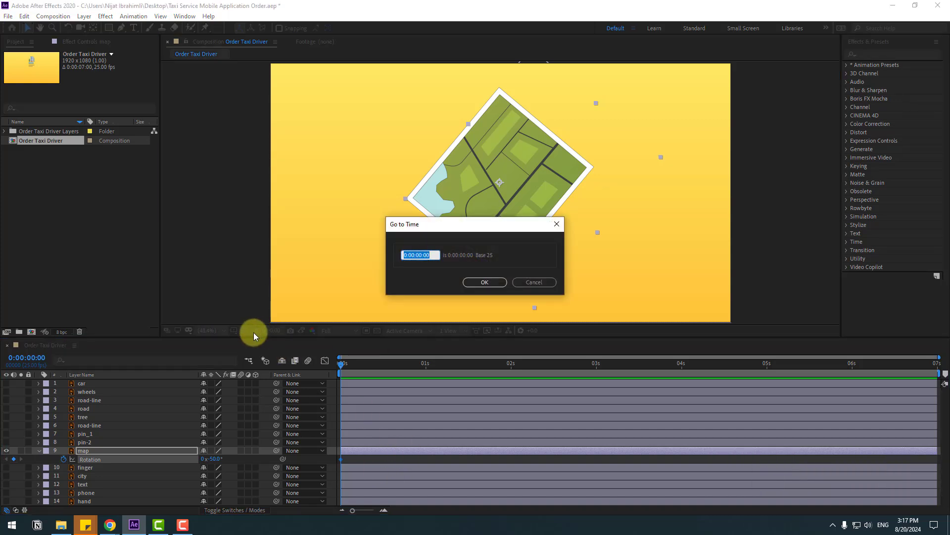
{"action": "type", "text": "+"}
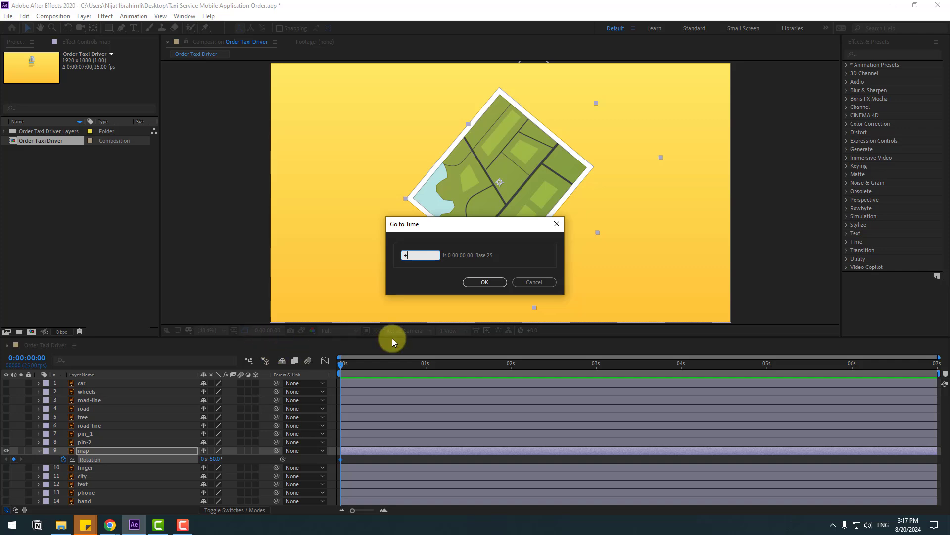
{"action": "type", "text": "10"}
{"action": "left_click", "coordinate": [484, 282]}
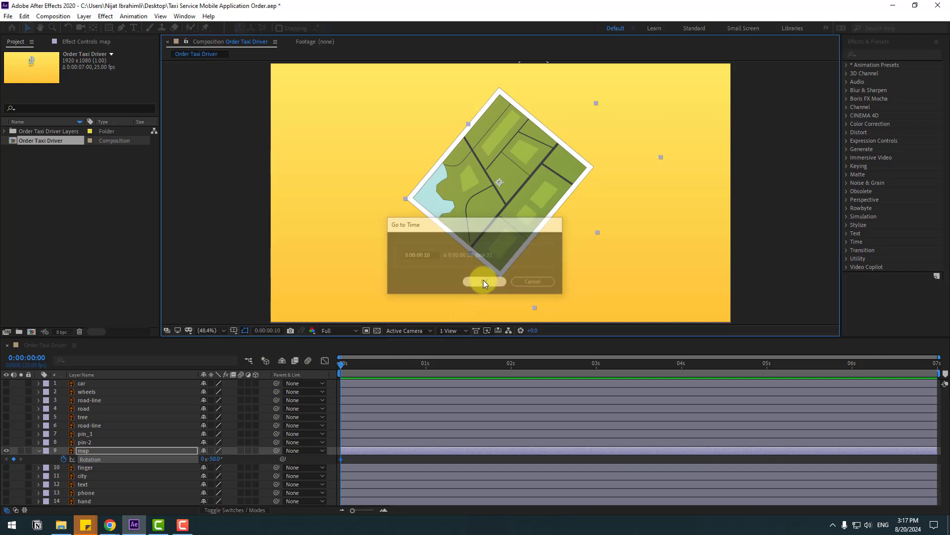
{"action": "left_click", "coordinate": [216, 459]}
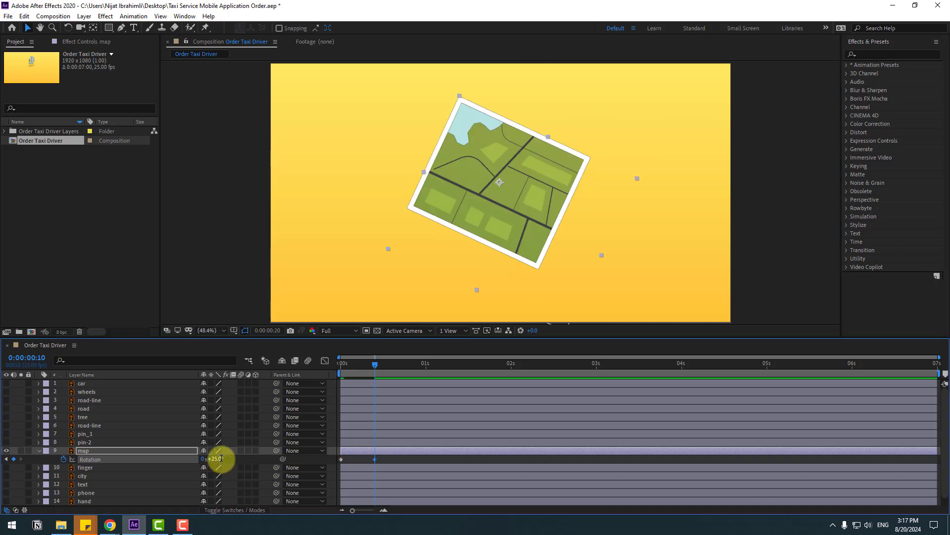
- Keyframe the map's rotation at -12° on 0:00:00:20 and 6° on 0:00:01:05
{"action": "left_click_drag", "start_coordinate": [221, 457], "coordinate": [213, 459]}
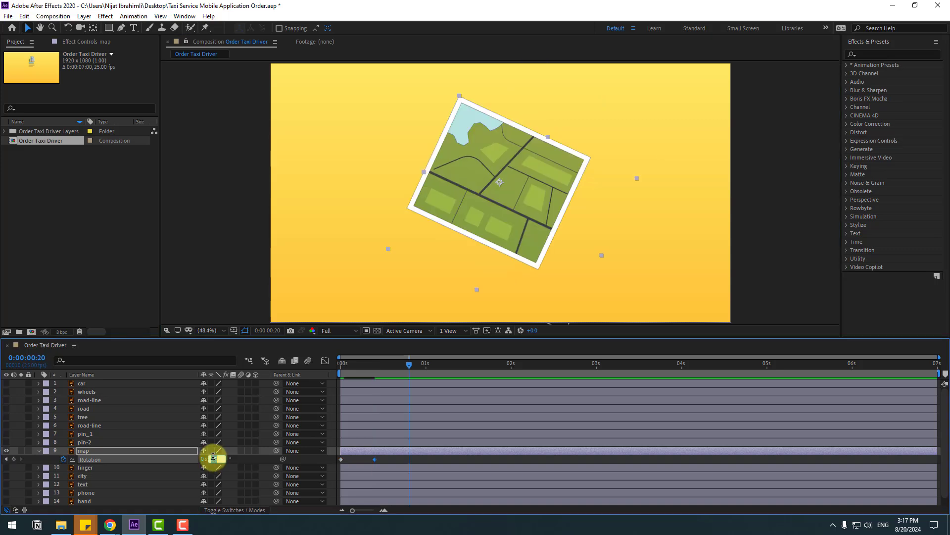
{"action": "key", "text": "Return"}
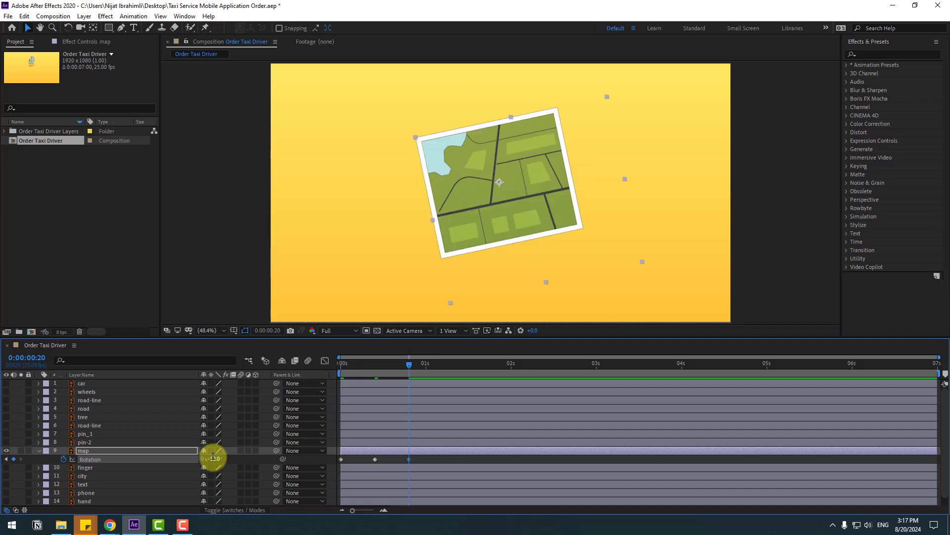
{"action": "left_click_drag", "start_coordinate": [213, 456], "coordinate": [214, 459]}
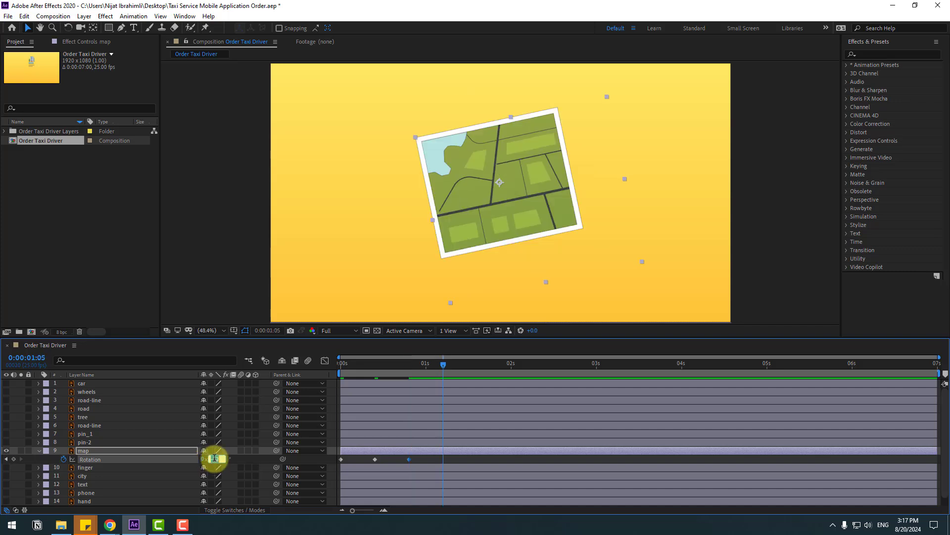
{"action": "type", "text": "8"}
{"action": "key", "text": "Return"}
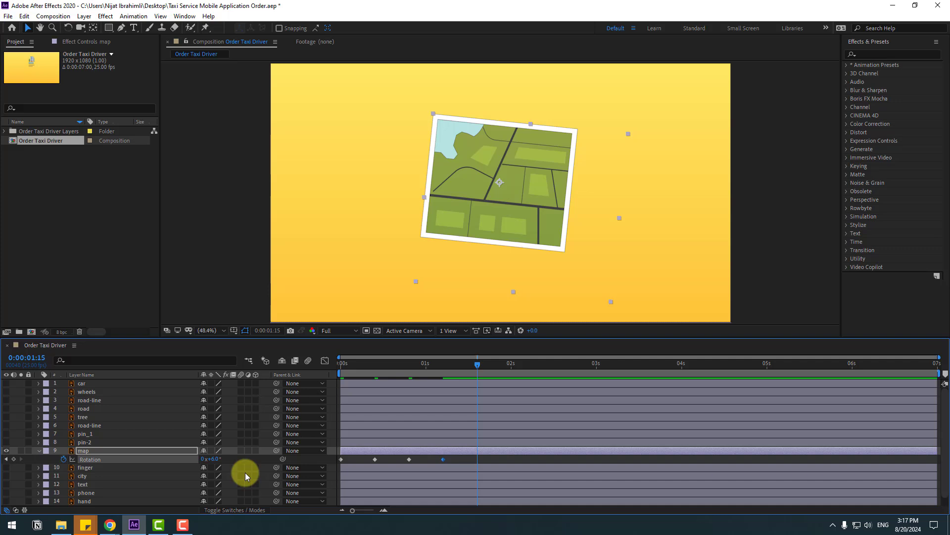
- Keyframe the map's rotation at -3° on 0:00:01:15 and 1.5° on 0:00:02:00
{"action": "left_click", "coordinate": [217, 459]}
{"action": "type", "text": "-3"}
{"action": "key", "text": "Return"}
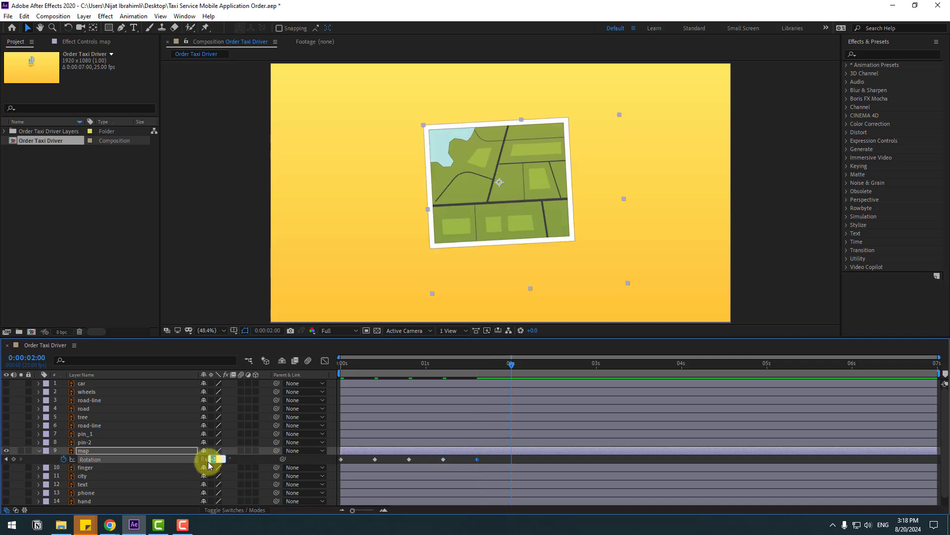
{"action": "type", "text": "1.5"}
{"action": "key", "text": "Return"}
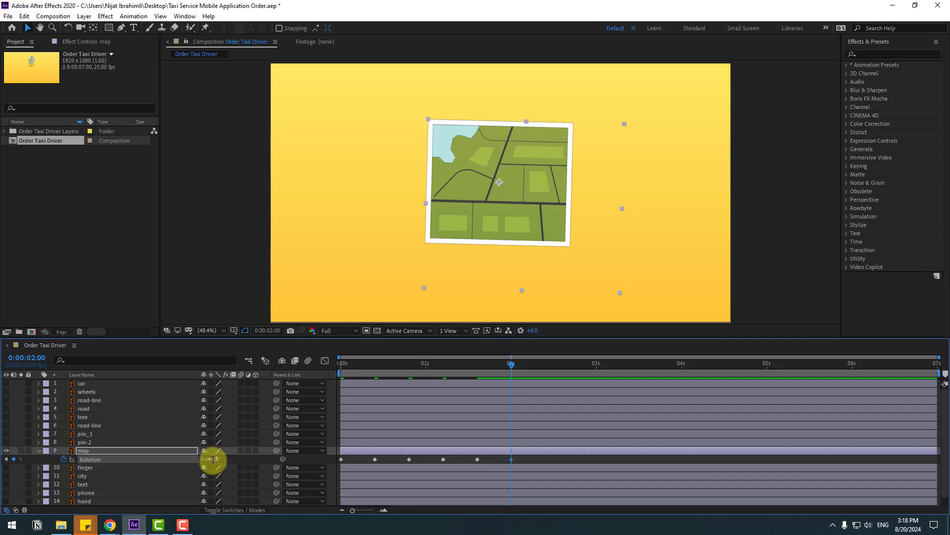
- Finish the map's swing with a Rotation keyframe of 0° at 0:00:02:10
{"action": "key", "text": "shift+Page_Down"}
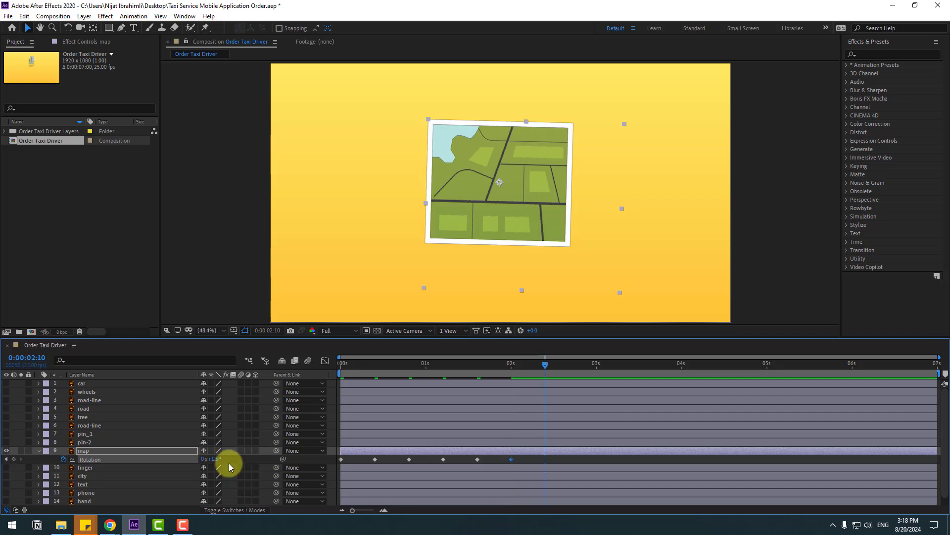
{"action": "left_click", "coordinate": [218, 459]}
{"action": "type", "text": "0"}
{"action": "key", "text": "Return"}
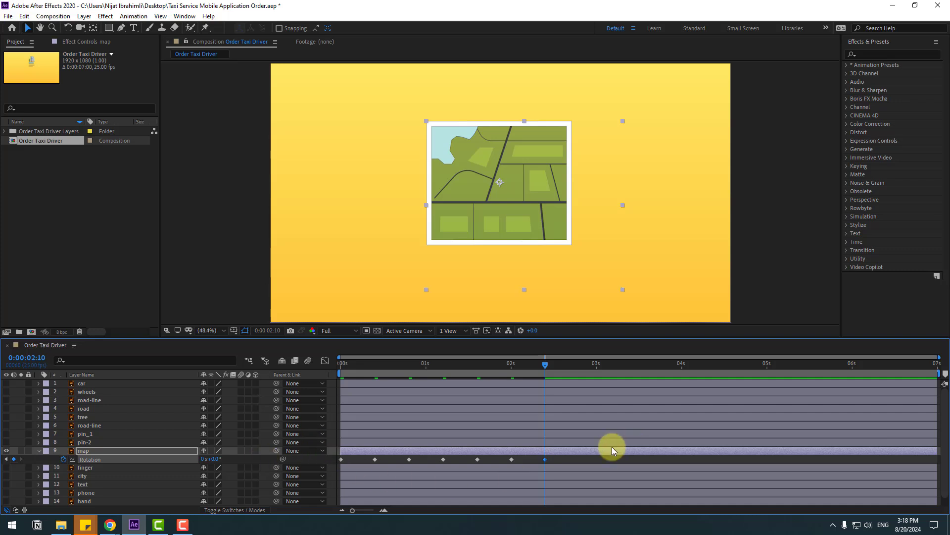
- Apply Easy Ease to all the map's Rotation keyframes and preview the swinging animation
{"action": "left_click_drag", "start_coordinate": [559, 459], "coordinate": [341, 459]}
{"action": "right_click", "coordinate": [341, 459]}
{"action": "mouse_move", "coordinate": [386, 452]}
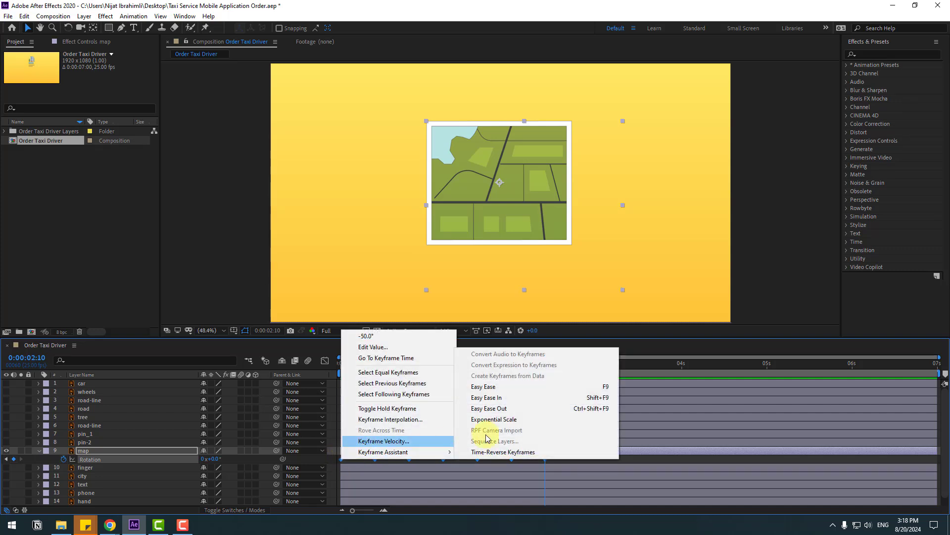
{"action": "left_click", "coordinate": [500, 391]}
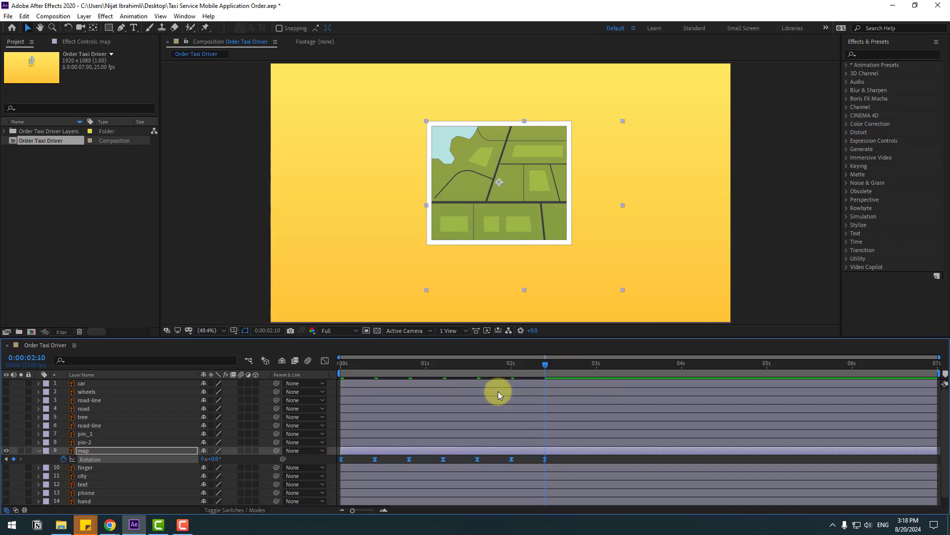
{"action": "key", "text": "space"}
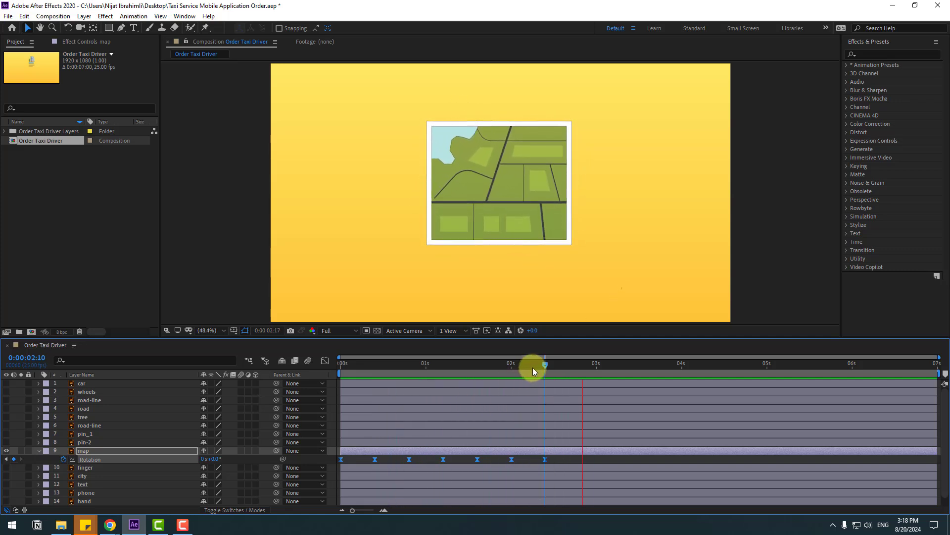
{"action": "left_click", "coordinate": [429, 365]}
- At the start of the timeline, set the map's scale to 0% and add a Scale keyframe
{"action": "key", "text": "Home"}
{"action": "key", "text": "shift+s"}
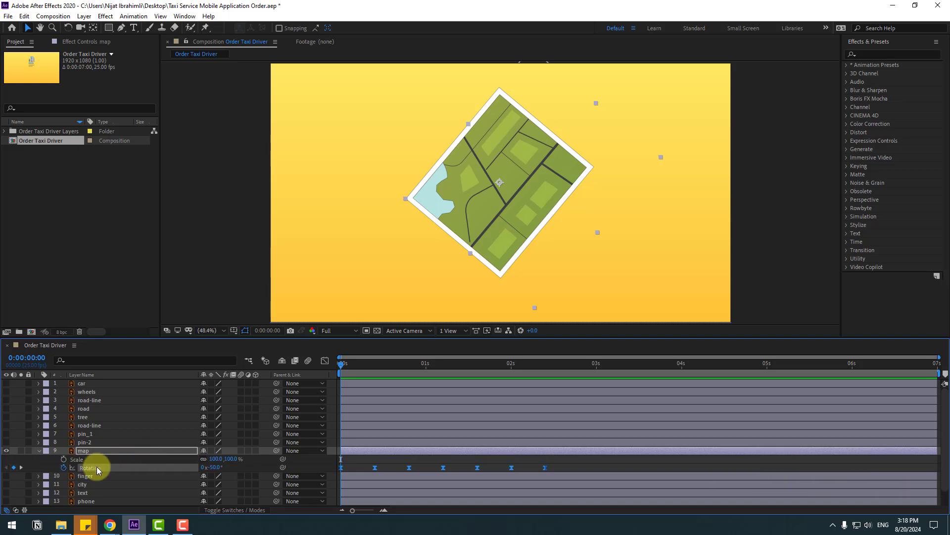
{"action": "left_click", "coordinate": [215, 459]}
{"action": "type", "text": "0"}
{"action": "key", "text": "Return"}
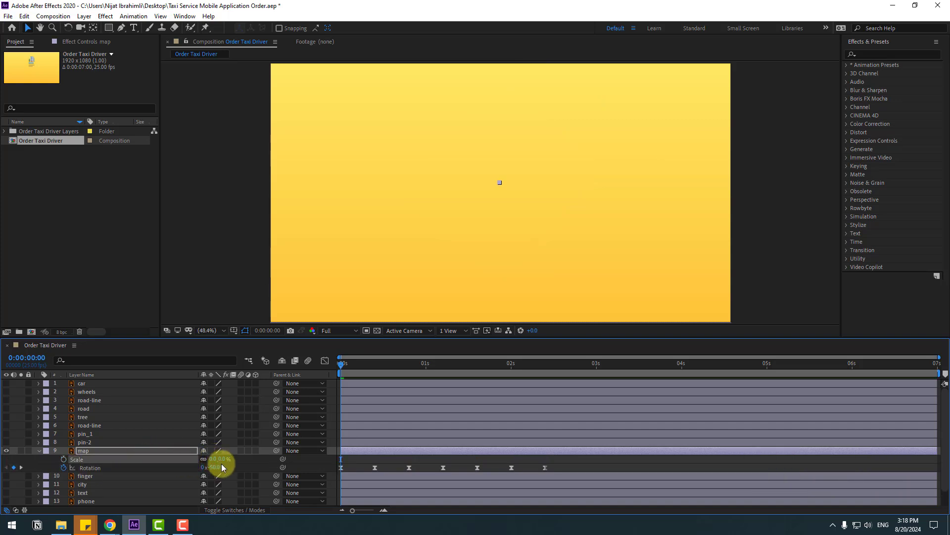
{"action": "left_click", "coordinate": [63, 459]}
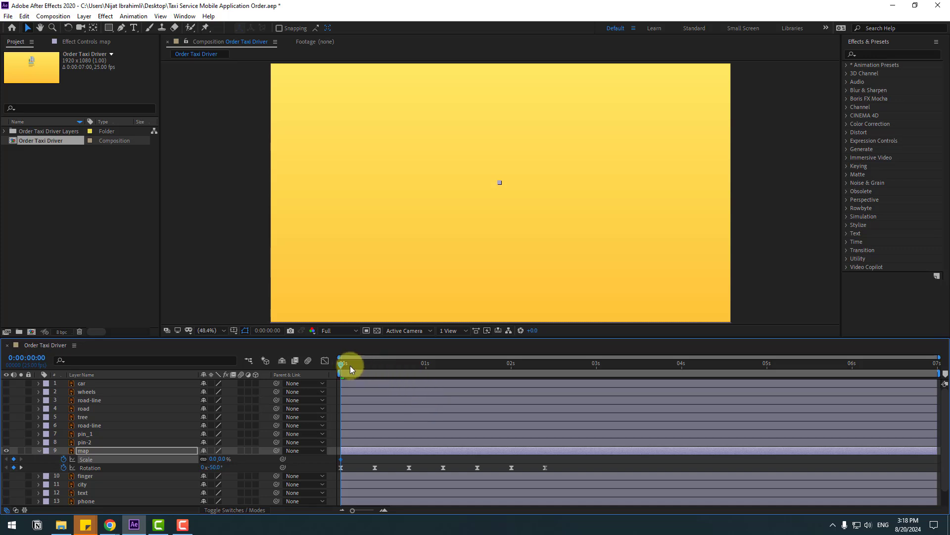
- Set the map's scale to 130% at 0:00:00:10
{"action": "left_click_drag", "start_coordinate": [350, 366], "coordinate": [375, 367]}
{"action": "left_click", "coordinate": [212, 459]}
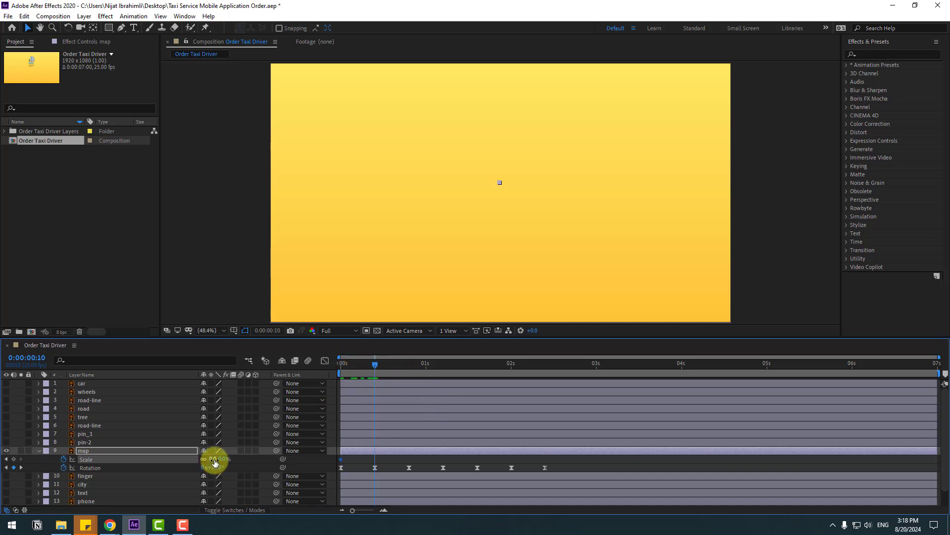
{"action": "type", "text": "1"}
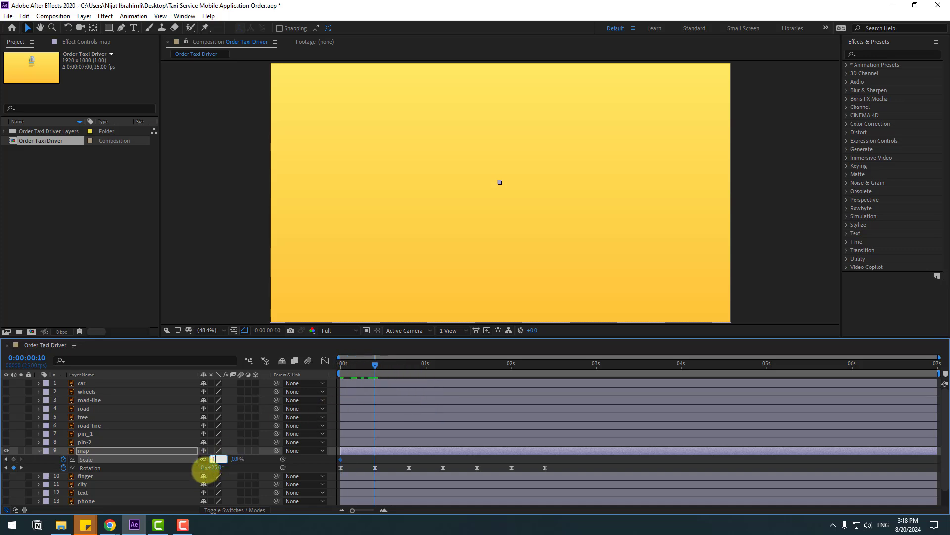
{"action": "type", "text": "30"}
{"action": "key", "text": "Return"}
- Keyframe the map's scale at 90% on 0:00:00:20 and 105% on 0:00:01:05
{"action": "key", "text": "k"}
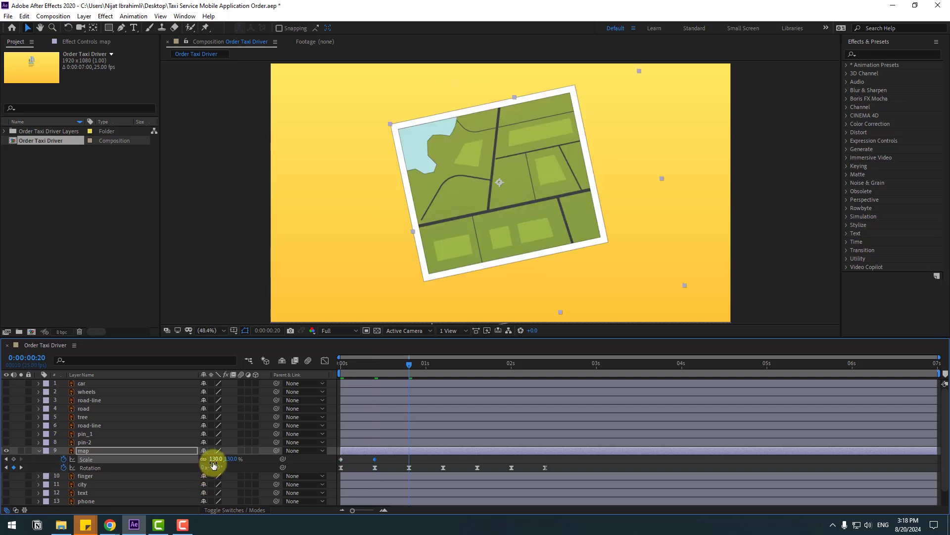
{"action": "left_click", "coordinate": [214, 460]}
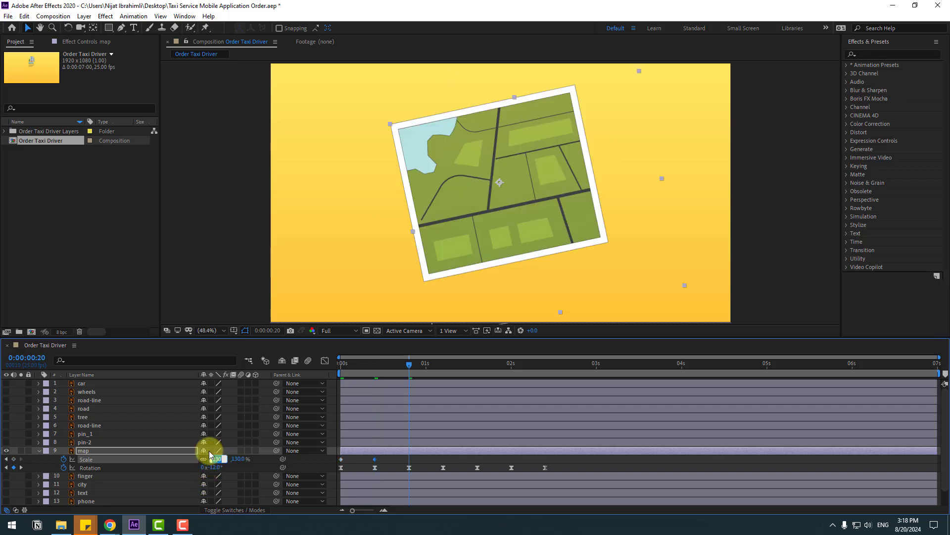
{"action": "type", "text": "90"}
{"action": "key", "text": "Return"}
{"action": "key", "text": "k"}
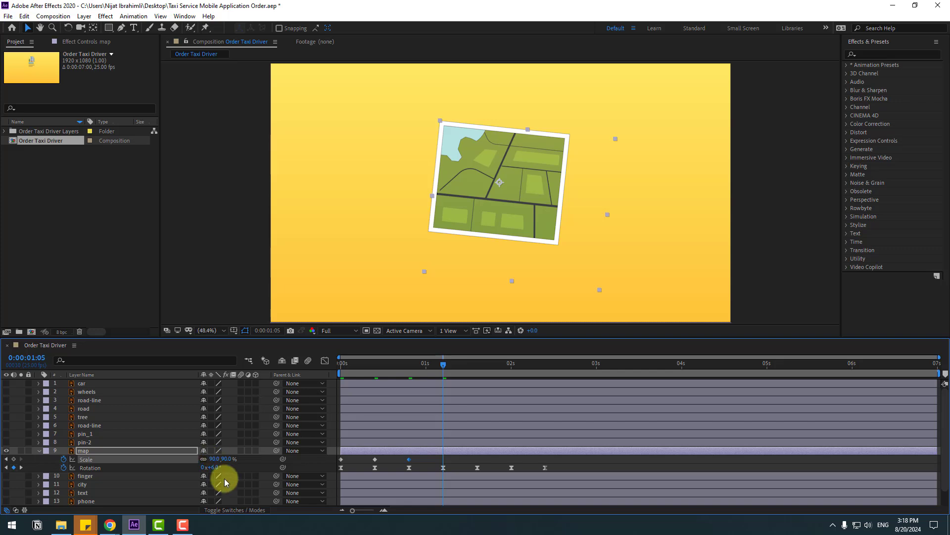
{"action": "left_click", "coordinate": [213, 460]}
{"action": "type", "text": "105"}
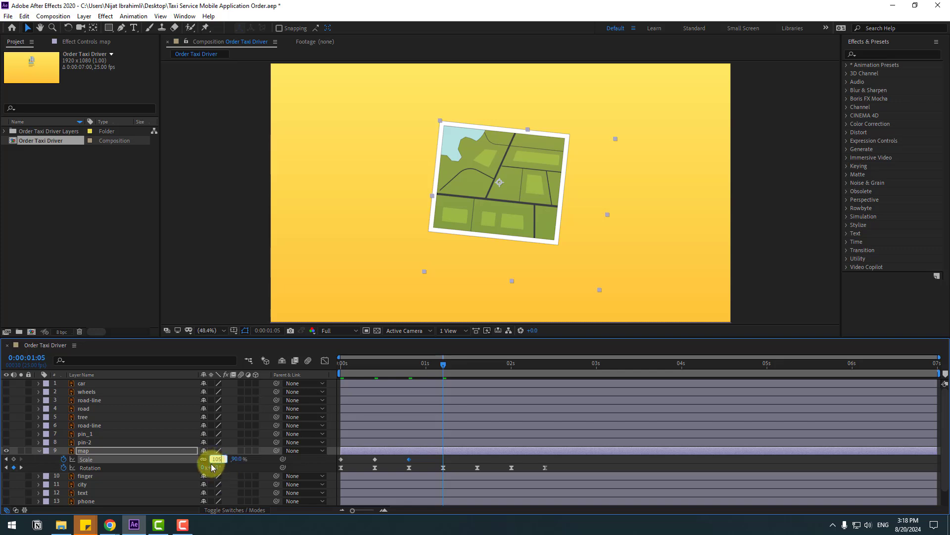
{"action": "key", "text": "Return"}
- Keyframe the map's scale at 95% on 0:00:01:15 and 100% on 0:00:02:00
{"action": "key", "text": "k"}
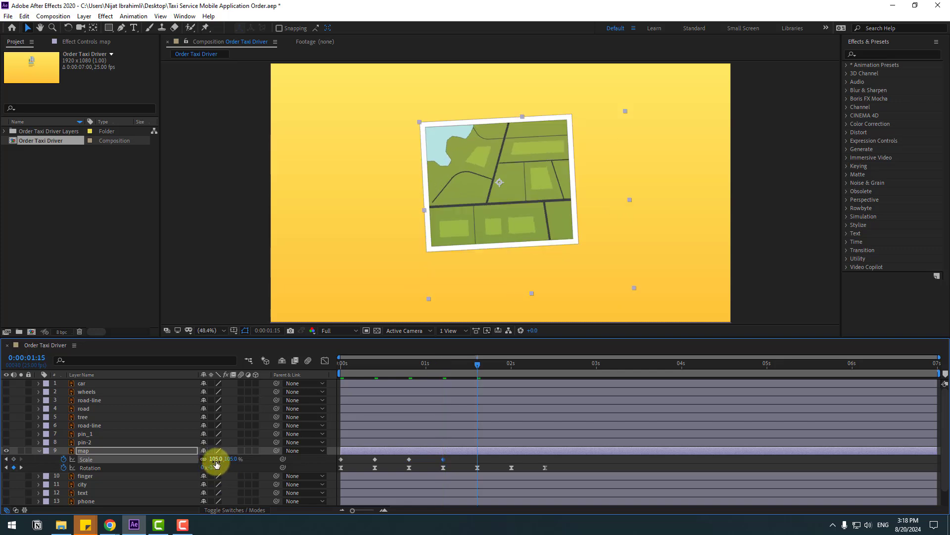
{"action": "left_click", "coordinate": [215, 460]}
{"action": "type", "text": "95"}
{"action": "key", "text": "Return"}
{"action": "key", "text": "k"}
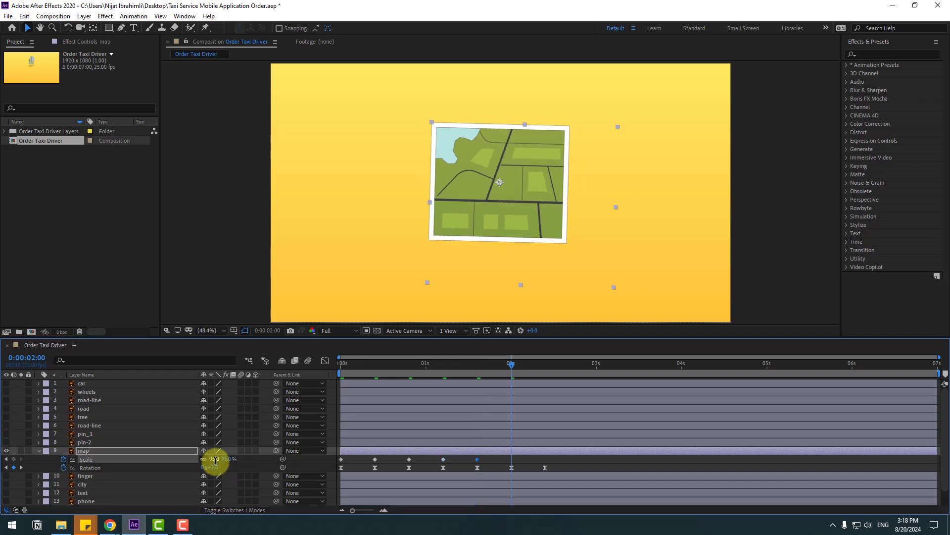
{"action": "left_click", "coordinate": [214, 460]}
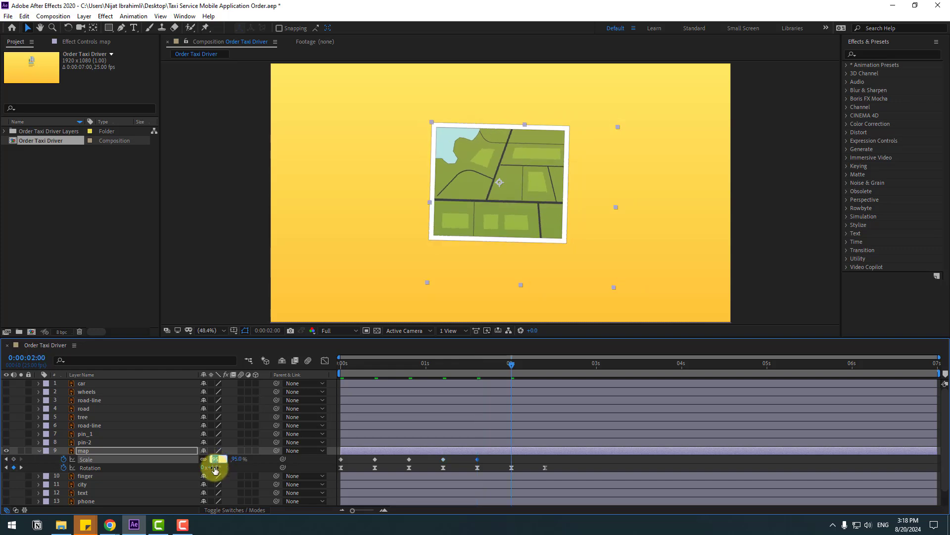
{"action": "key", "text": "Return"}
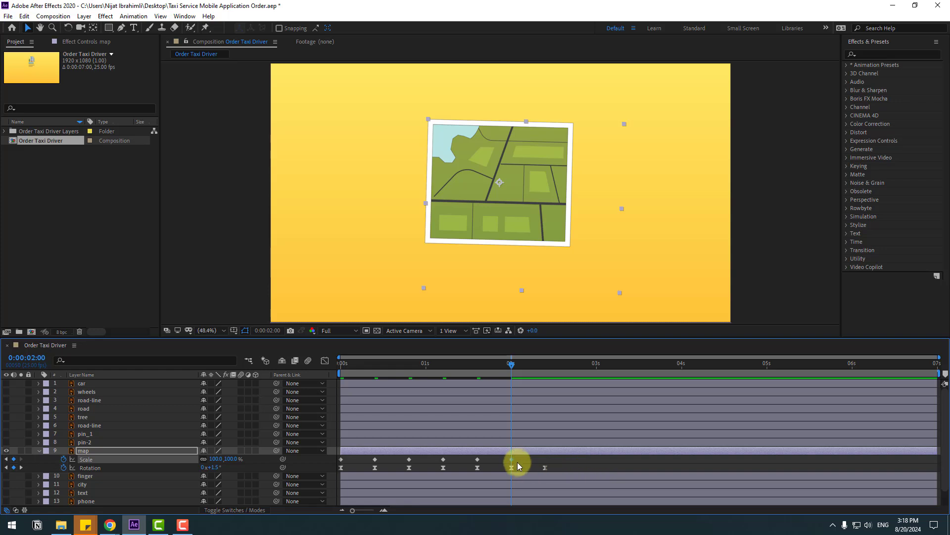
- Apply Easy Ease to all of the map's Scale keyframes and preview the bounce
{"action": "left_click_drag", "start_coordinate": [518, 465], "coordinate": [330, 461]}
{"action": "right_click", "coordinate": [341, 459]}
{"action": "mouse_move", "coordinate": [396, 451]}
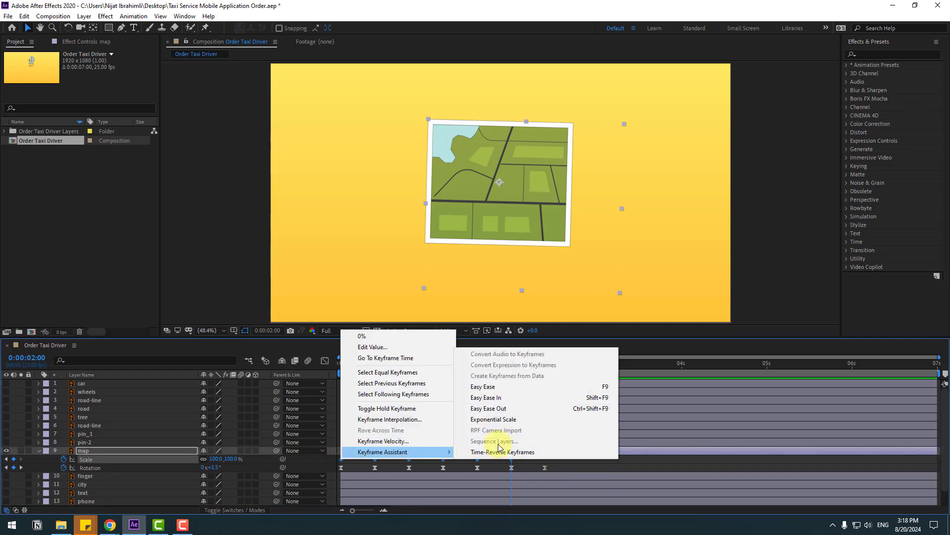
{"action": "left_click", "coordinate": [482, 387]}
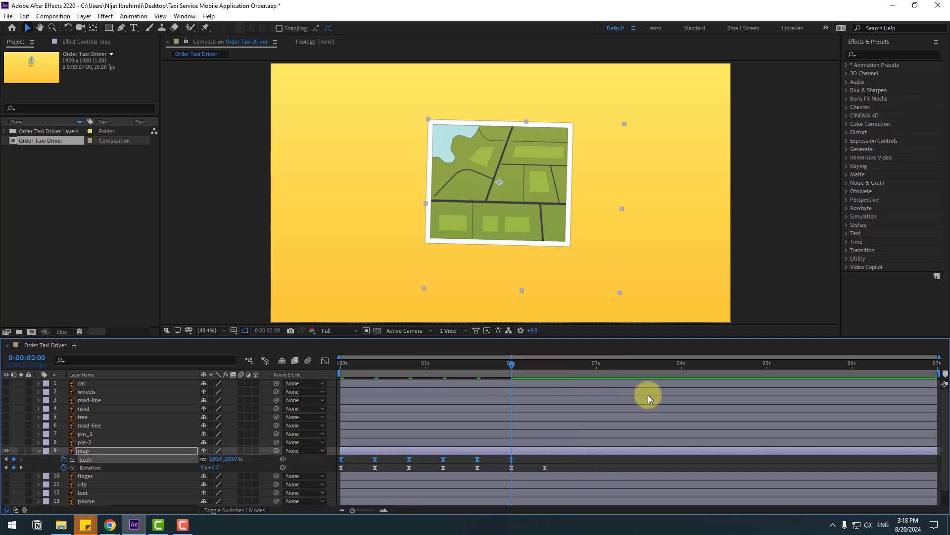
{"action": "key", "text": "space"}
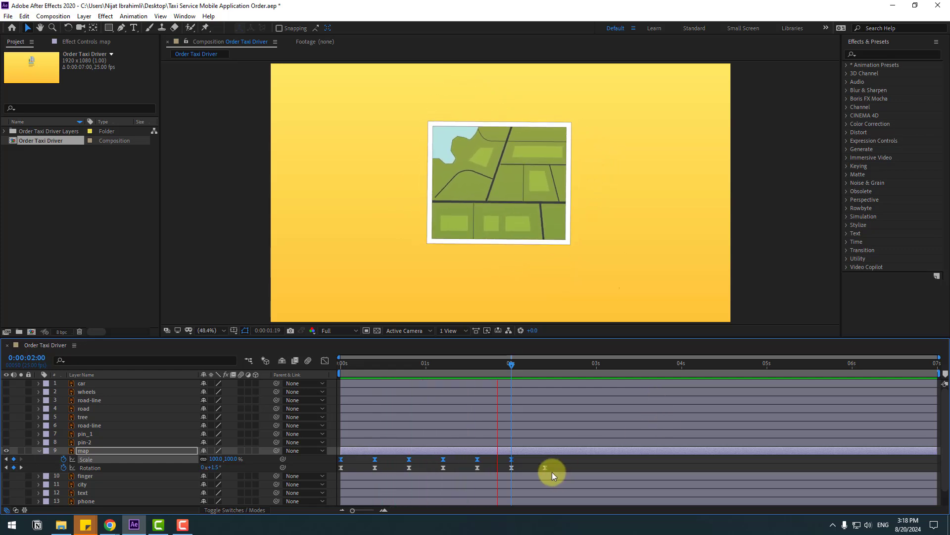
{"action": "key", "text": "space"}
- Stretch the map's Scale keyframes proportionally until the last one aligns with the final Rotation keyframe, and preview the result
{"action": "left_click_drag", "start_coordinate": [518, 459], "coordinate": [327, 451]}
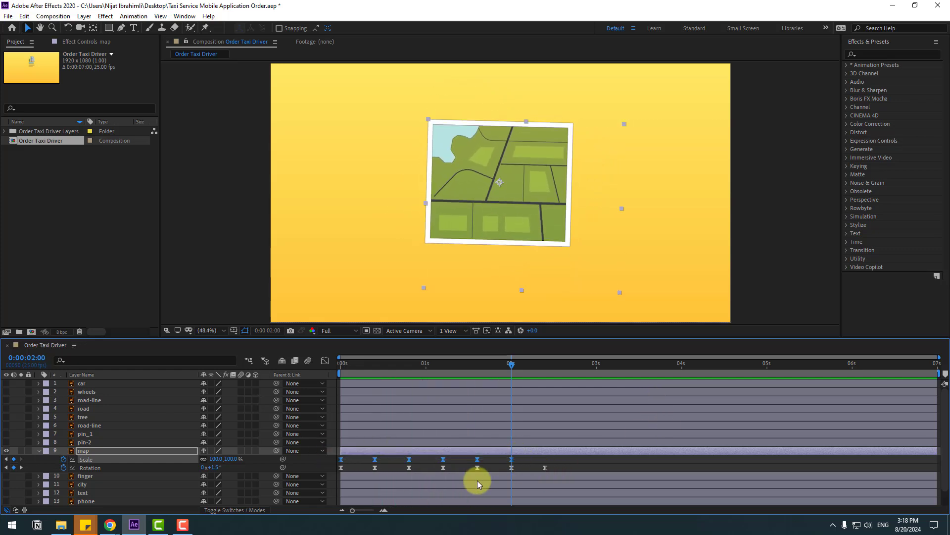
{"action": "left_click_drag", "start_coordinate": [512, 459], "coordinate": [544, 460]}
{"action": "key", "text": "space"}
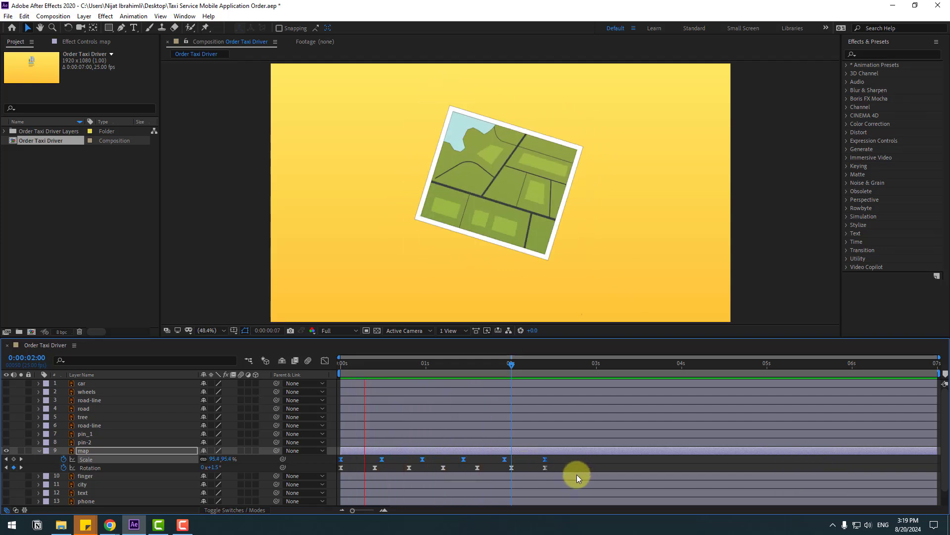
{"action": "key", "text": "space"}
- Compress the map's Scale and Rotation keyframes together so the entrance ends at about 1.5 seconds, and preview it
{"action": "left_click_drag", "start_coordinate": [554, 462], "coordinate": [337, 473]}
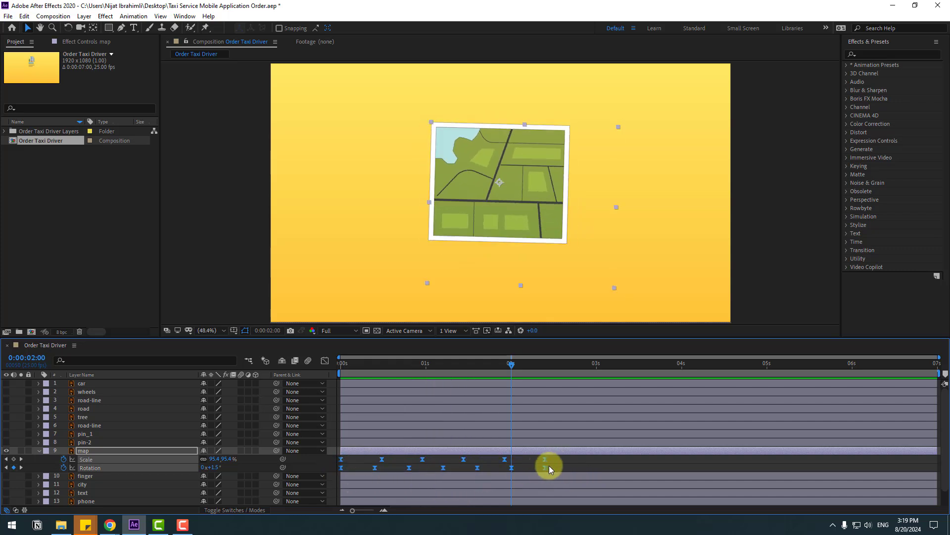
{"action": "left_click_drag", "start_coordinate": [545, 468], "coordinate": [480, 465]}
{"action": "key", "text": "space"}
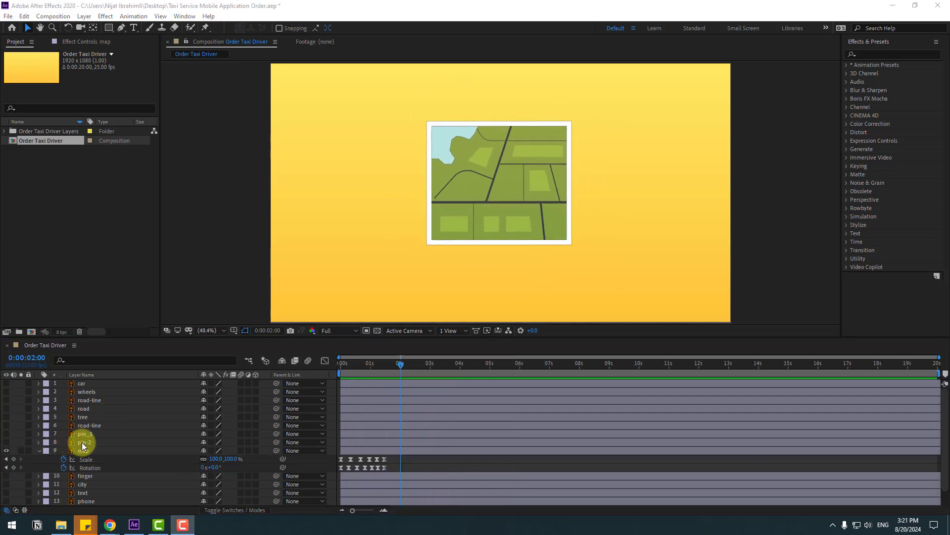
- Turn on visibility for the pin_1 and pin-2 layers and parent both to the map layer
{"action": "left_click", "coordinate": [82, 442]}
{"action": "left_click", "coordinate": [81, 433], "text": "shift"}
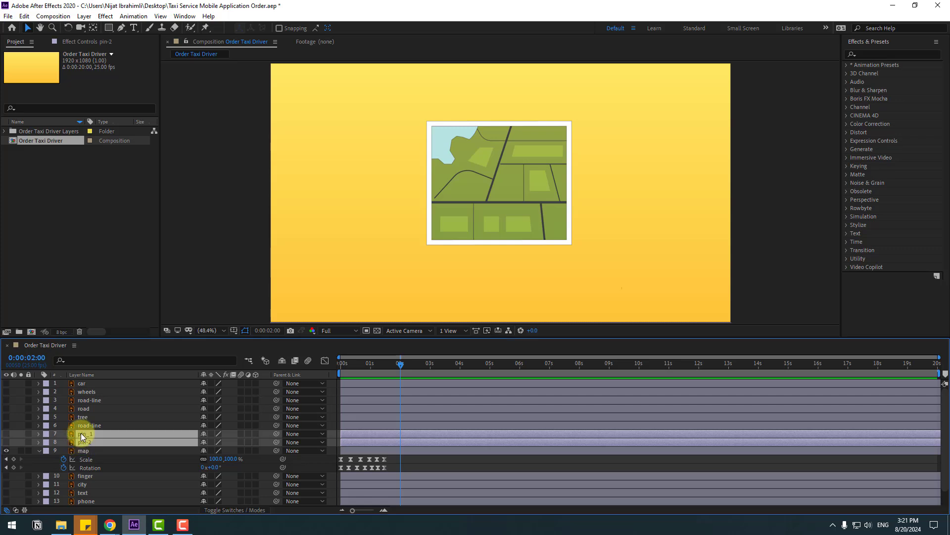
{"action": "left_click_drag", "start_coordinate": [7, 434], "coordinate": [6, 442]}
{"action": "left_click_drag", "start_coordinate": [275, 433], "coordinate": [85, 450]}
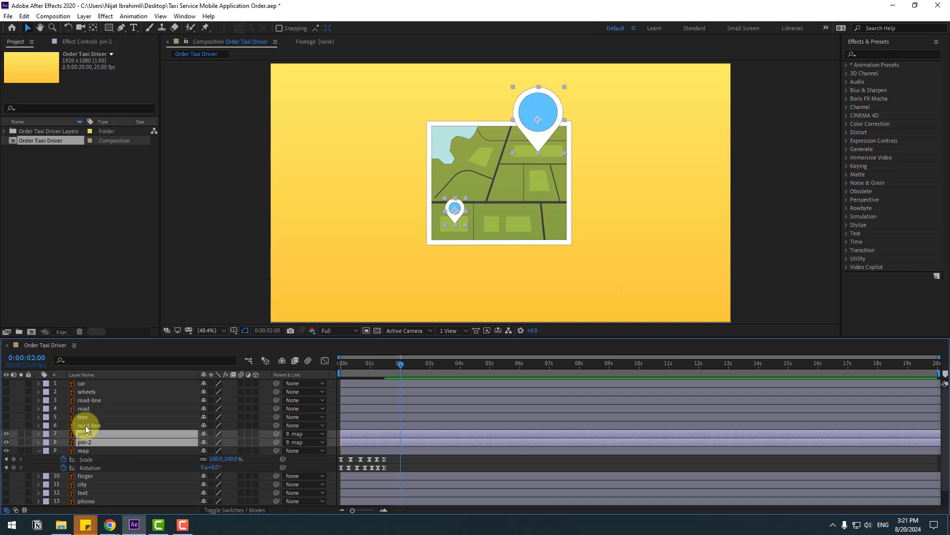
- Turn on visibility for the road-line layer directly above the pins and parent it to the map
{"action": "left_click", "coordinate": [85, 426]}
{"action": "left_click", "coordinate": [6, 425]}
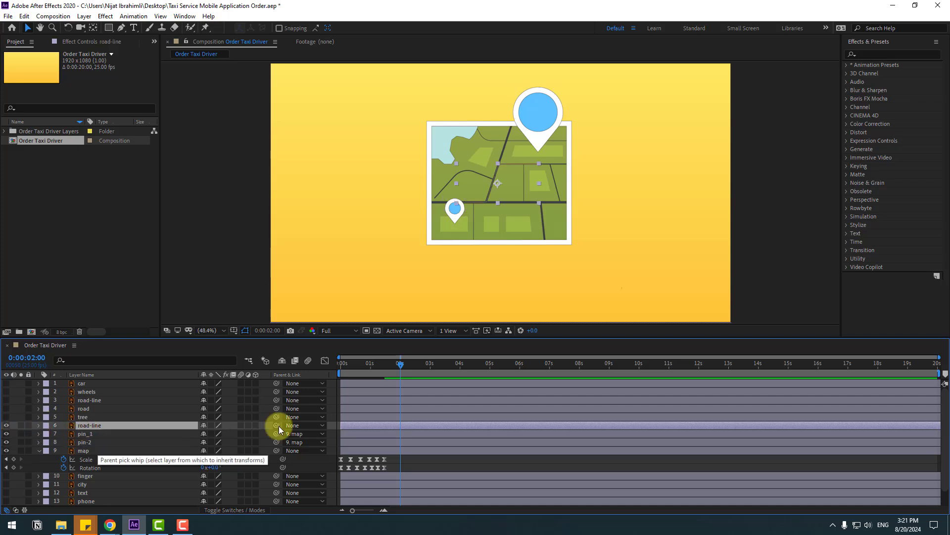
{"action": "left_click_drag", "start_coordinate": [276, 425], "coordinate": [81, 454]}
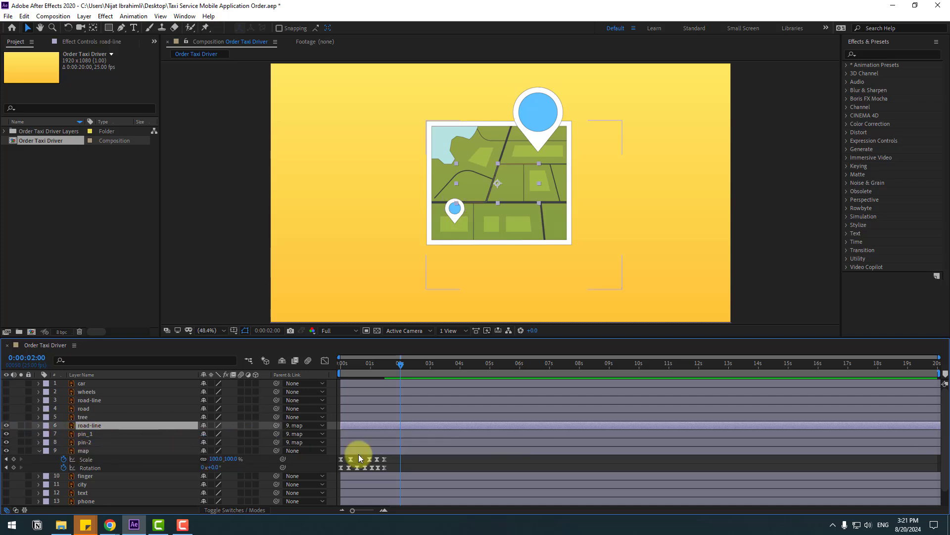
- Move pin-2's anchor point down to the pin's bottom tip with the Pan Behind tool, and return to the Selection tool
{"action": "left_click", "coordinate": [84, 434]}
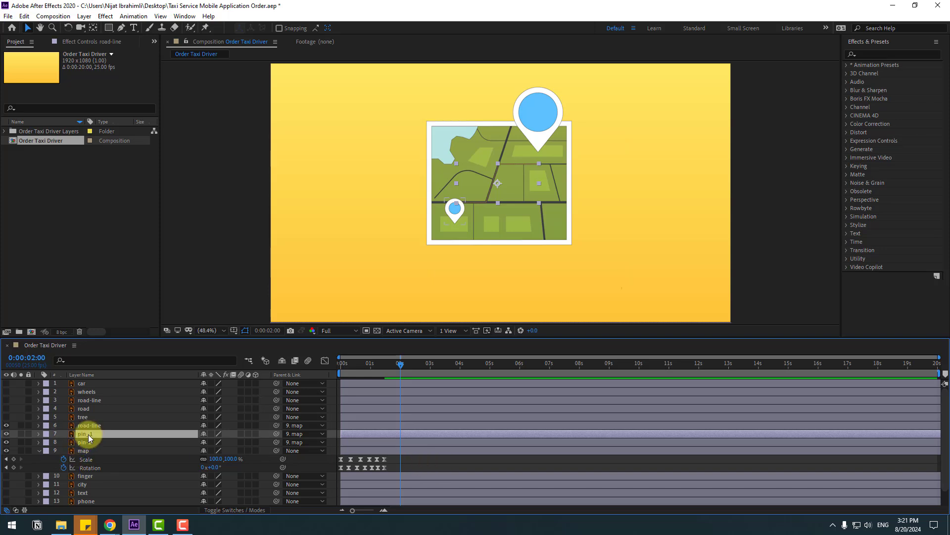
{"action": "left_click", "coordinate": [84, 442], "text": "shift"}
{"action": "scroll", "coordinate": [587, 133], "scroll_direction": "up", "scroll_amount": 7}
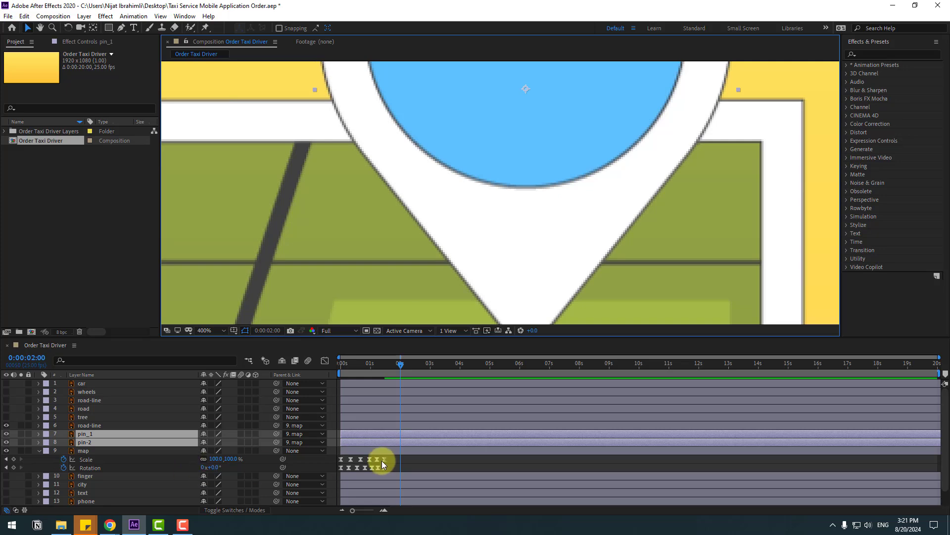
{"action": "left_click", "coordinate": [428, 465]}
{"action": "left_click", "coordinate": [99, 443]}
{"action": "scroll", "coordinate": [494, 225], "scroll_direction": "down", "scroll_amount": 4}
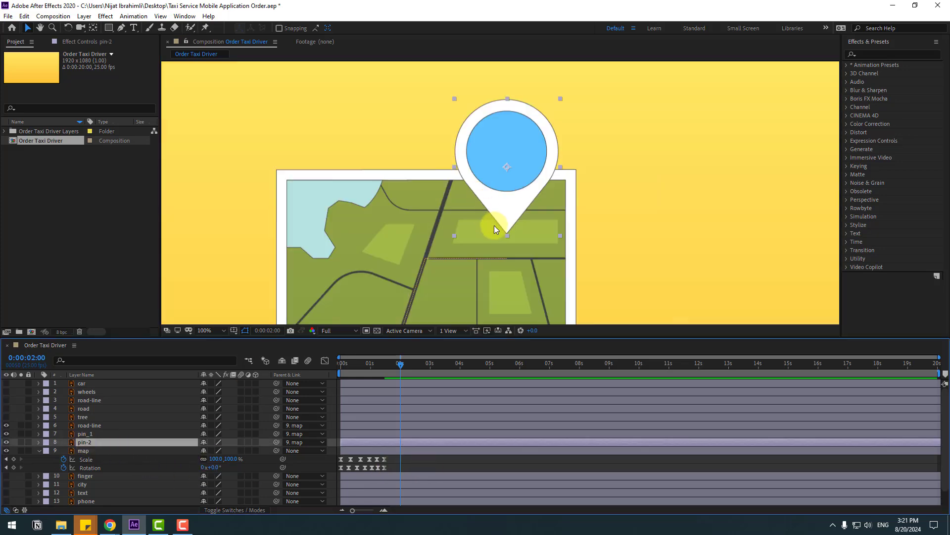
{"action": "scroll", "coordinate": [494, 224], "scroll_direction": "up", "scroll_amount": 2}
{"action": "left_click", "coordinate": [94, 28]}
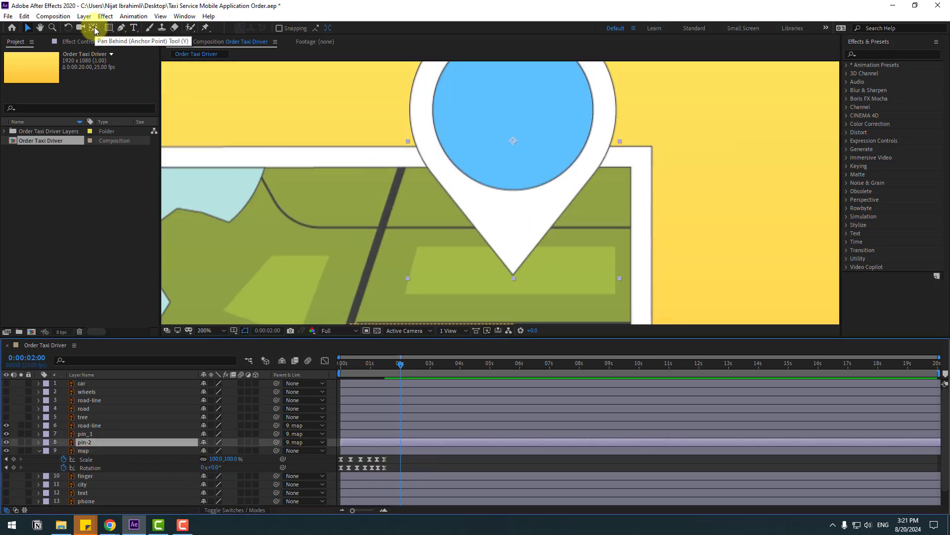
{"action": "left_click_drag", "start_coordinate": [513, 142], "coordinate": [513, 271]}
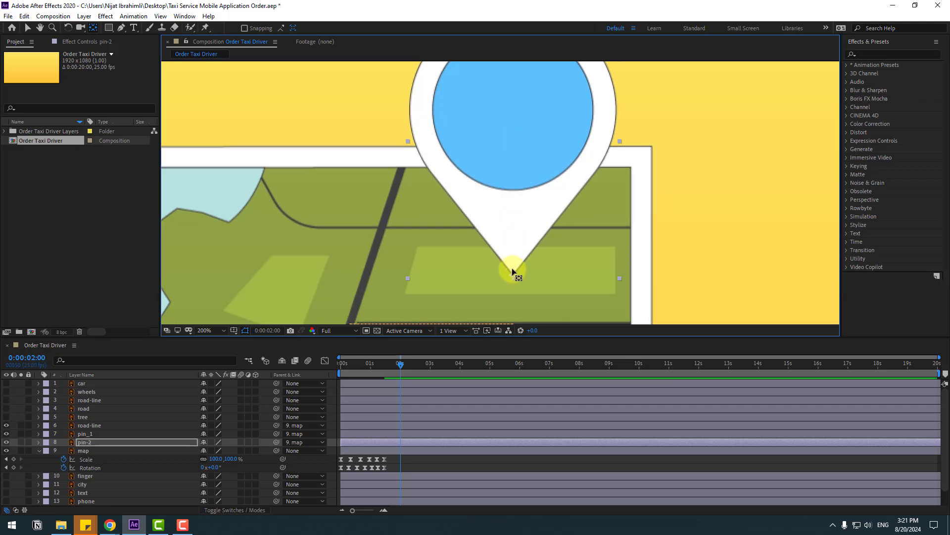
{"action": "left_click", "coordinate": [27, 29]}
- Move pin_1's anchor point to its bottom tip with the Pan Behind tool, and return to the Selection tool
{"action": "left_click_drag", "start_coordinate": [285, 221], "coordinate": [499, 69]}
{"action": "scroll", "coordinate": [408, 102], "scroll_direction": "down", "scroll_amount": 5}
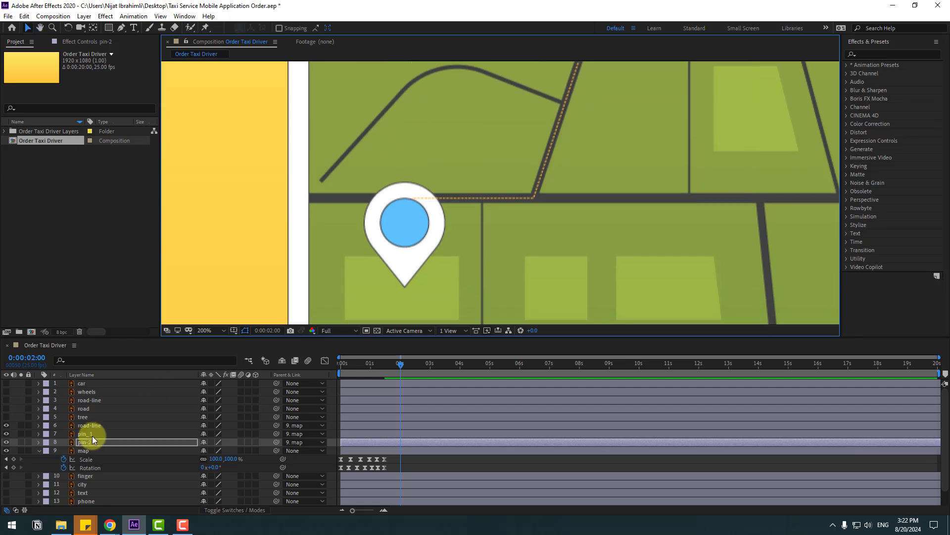
{"action": "left_click", "coordinate": [81, 433]}
{"action": "scroll", "coordinate": [347, 223], "scroll_direction": "down", "scroll_amount": 1}
{"action": "left_click", "coordinate": [93, 27]}
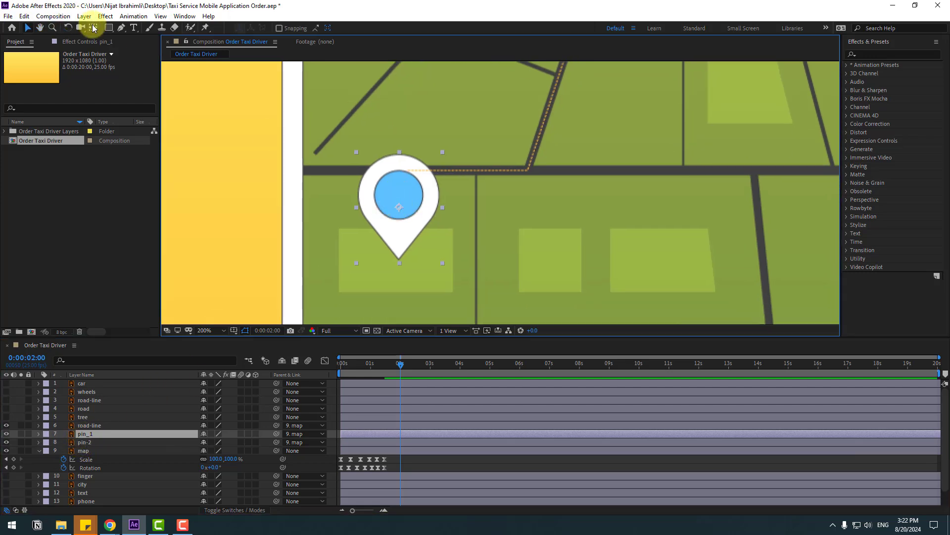
{"action": "left_click_drag", "start_coordinate": [399, 208], "coordinate": [397, 260]}
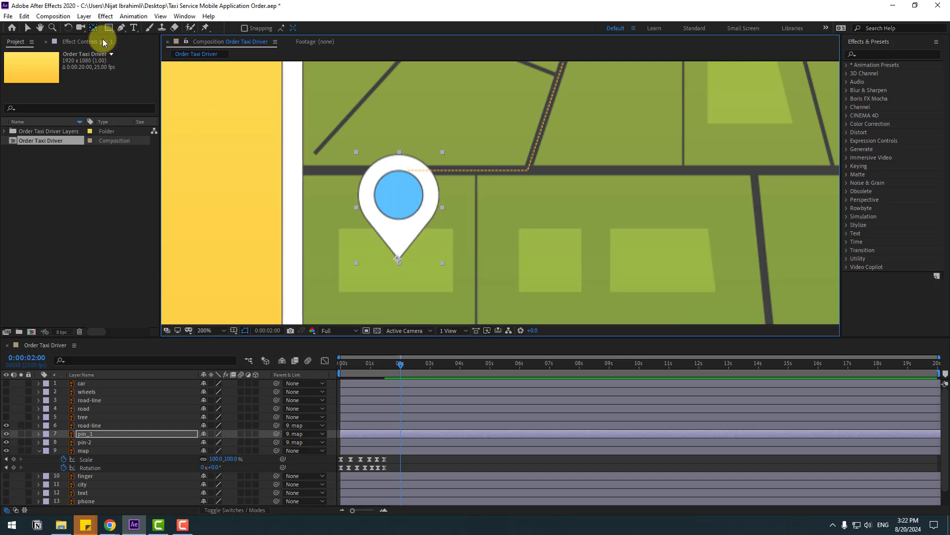
{"action": "left_click", "coordinate": [27, 29]}
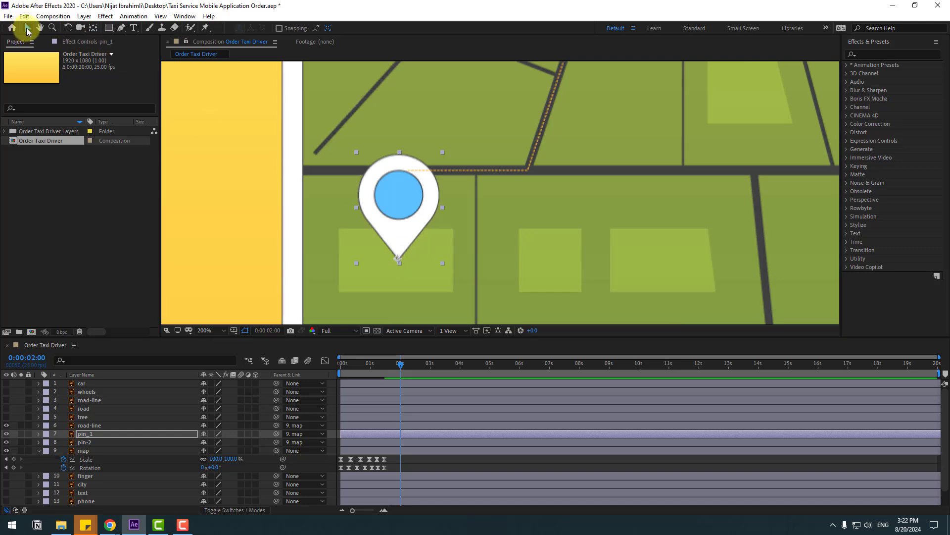
- Apply Animation Composer 3's Overshoot Scale From Anchor Point preset to both pin layers as an In transition, and close the plugin window
{"action": "left_click", "coordinate": [185, 16]}
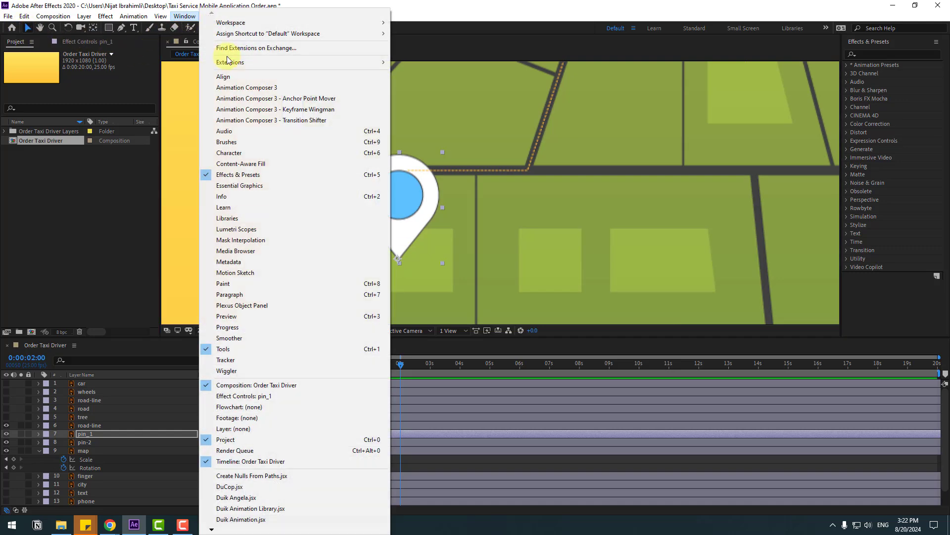
{"action": "left_click", "coordinate": [285, 90]}
{"action": "left_click", "coordinate": [91, 434]}
{"action": "left_click", "coordinate": [93, 441], "text": "ctrl"}
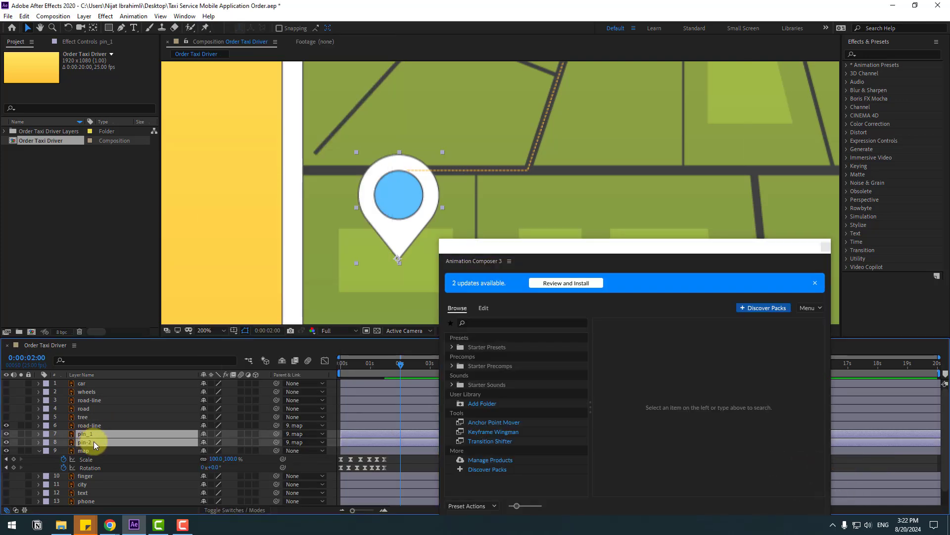
{"action": "left_click", "coordinate": [452, 348]}
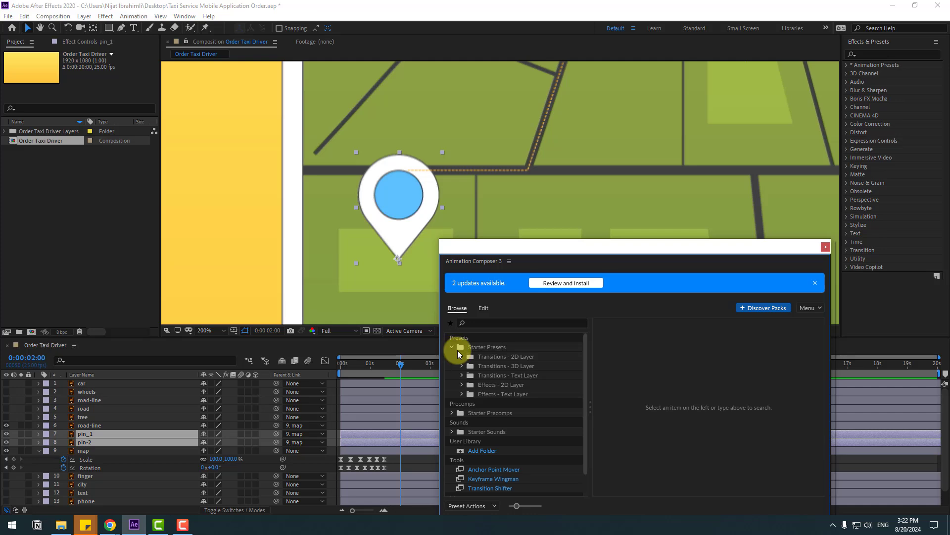
{"action": "left_click", "coordinate": [521, 358]}
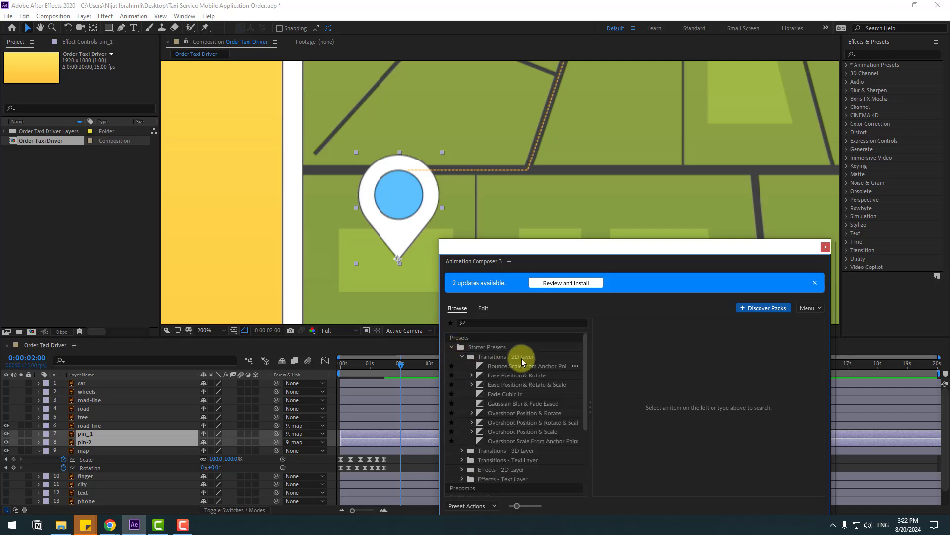
{"action": "left_click", "coordinate": [503, 443]}
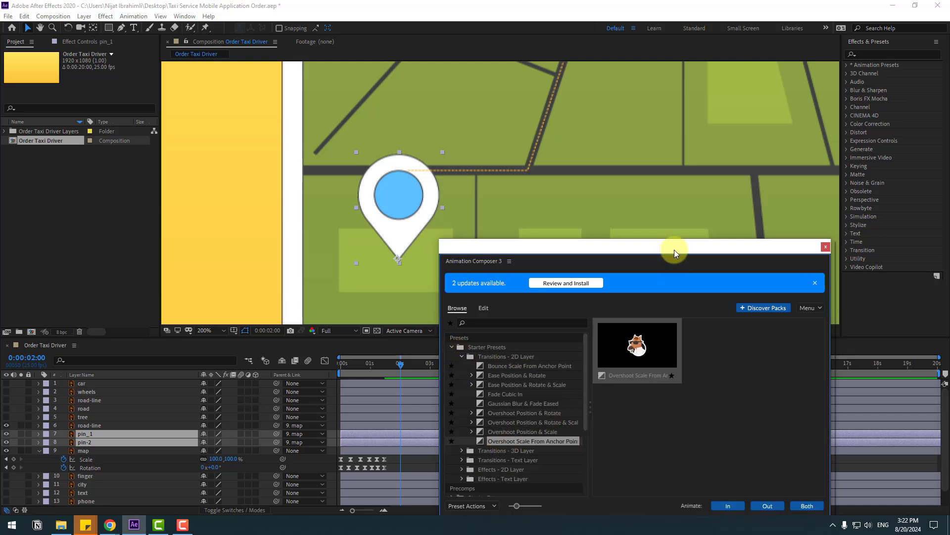
{"action": "left_click_drag", "start_coordinate": [674, 250], "coordinate": [696, 152]}
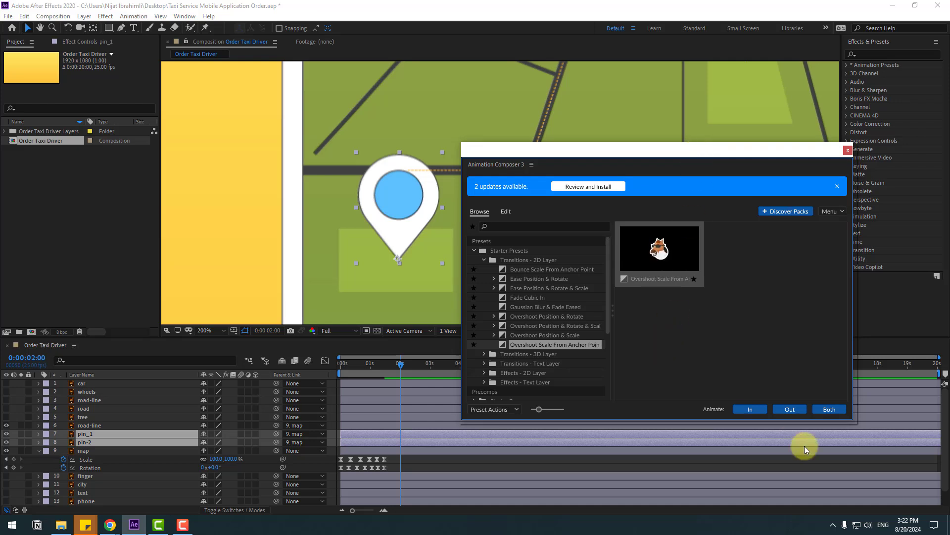
{"action": "left_click", "coordinate": [752, 411]}
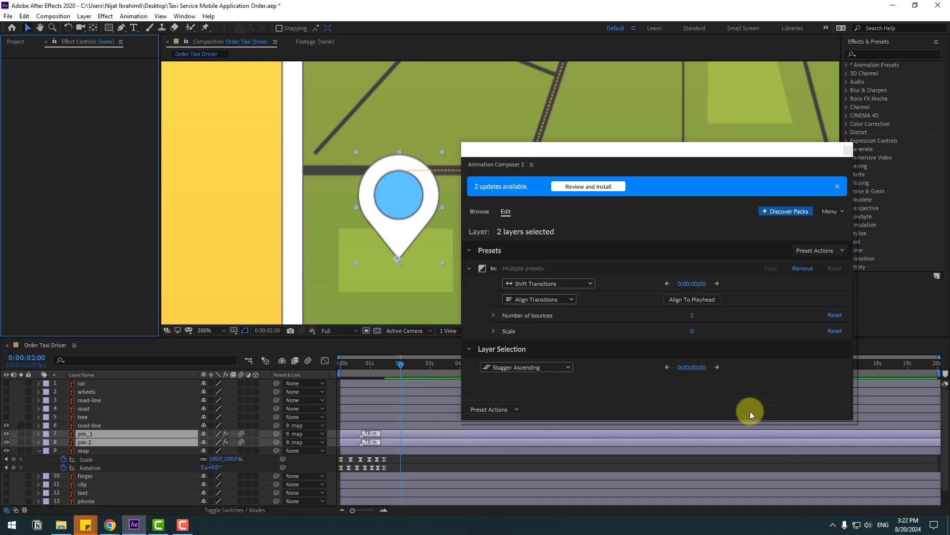
{"action": "left_click", "coordinate": [809, 164]}
{"action": "left_click", "coordinate": [848, 148]}
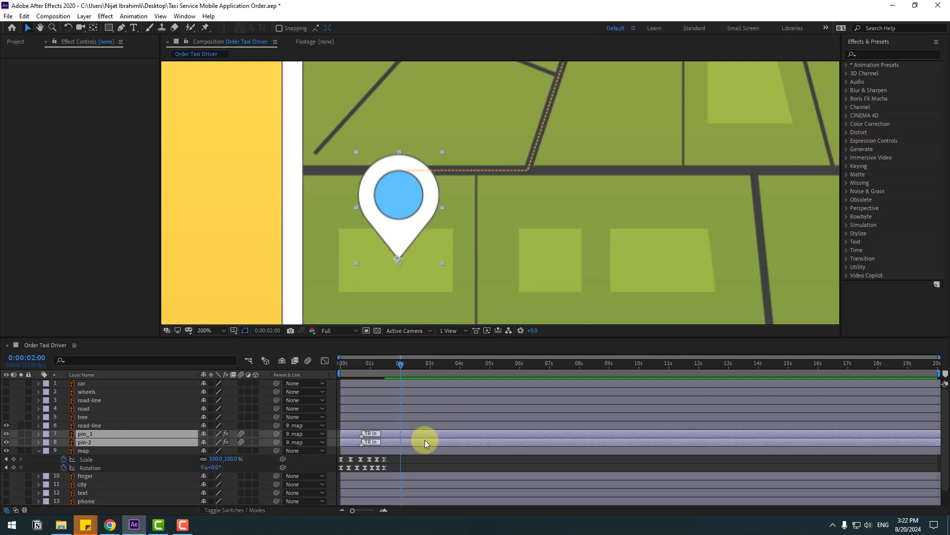
- Shift both pin layers to start at 0:00:02:00 and move their In transition markers about half a second or more outward
{"action": "left_click_drag", "start_coordinate": [400, 433], "coordinate": [446, 435]}
{"action": "left_click", "coordinate": [431, 469]}
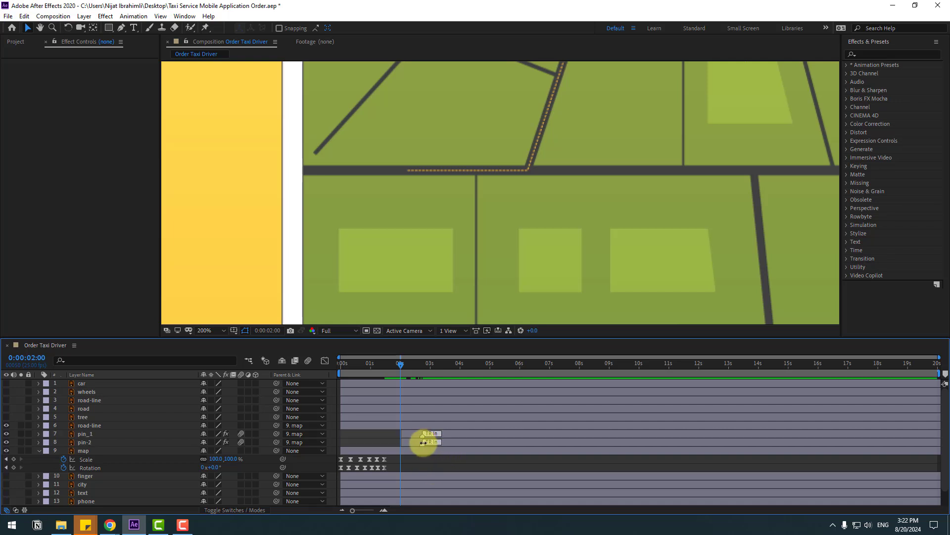
{"action": "left_click_drag", "start_coordinate": [424, 443], "coordinate": [442, 435]}
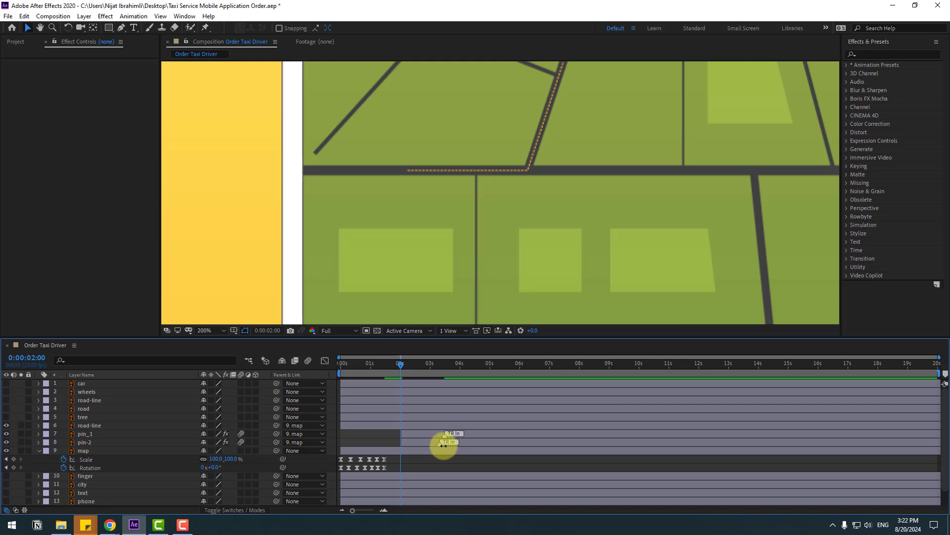
- Offset the pin-2 layer about half a second later than pin_1
{"action": "left_click", "coordinate": [90, 432]}
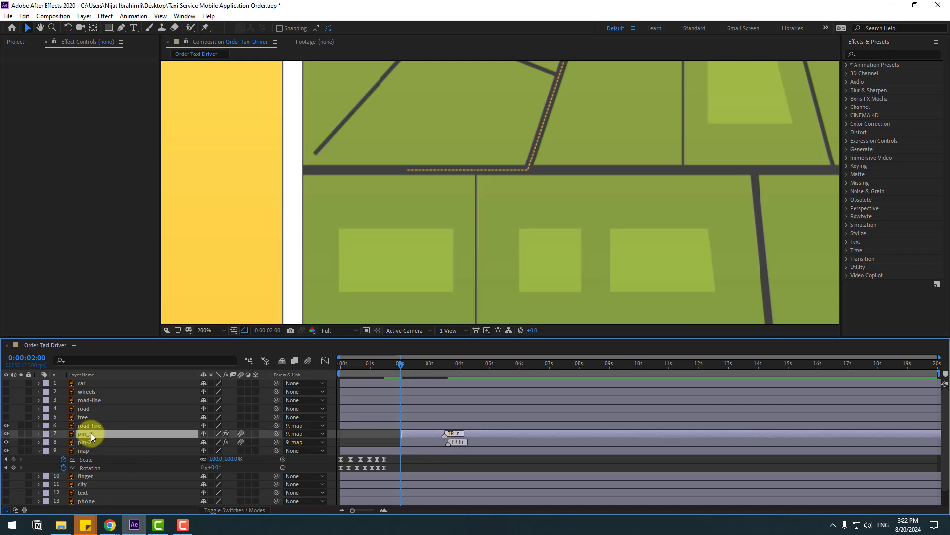
{"action": "left_click", "coordinate": [110, 442]}
{"action": "left_click_drag", "start_coordinate": [416, 444], "coordinate": [428, 444]}
- Fit the composition in view, shift both pin layers about 1.4 seconds earlier to overlap the map's entrance, and preview the animation
{"action": "scroll", "coordinate": [509, 225], "scroll_direction": "down", "scroll_amount": 2}
{"action": "left_click", "coordinate": [207, 330]}
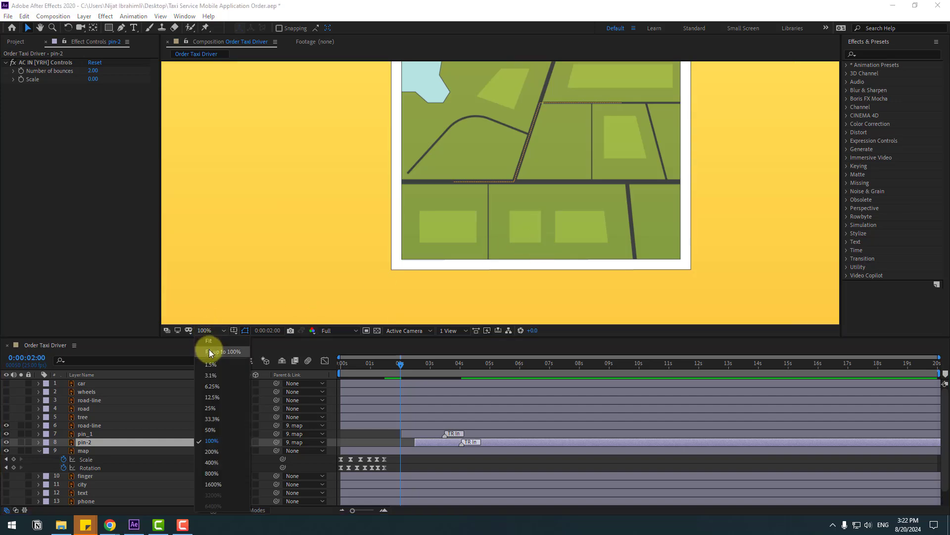
{"action": "left_click", "coordinate": [218, 352]}
{"action": "left_click_drag", "start_coordinate": [382, 364], "coordinate": [375, 363]}
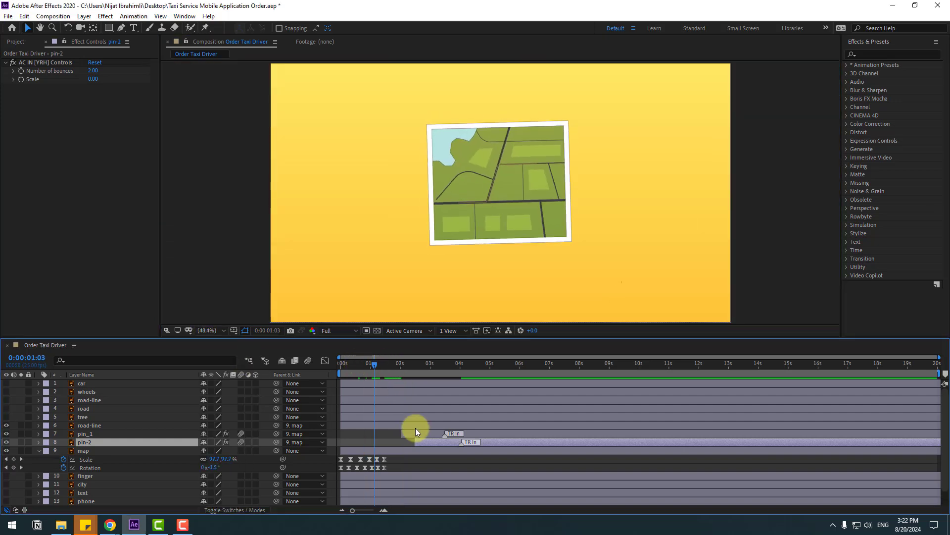
{"action": "left_click", "coordinate": [424, 434], "text": "shift"}
{"action": "left_click_drag", "start_coordinate": [423, 432], "coordinate": [381, 431]}
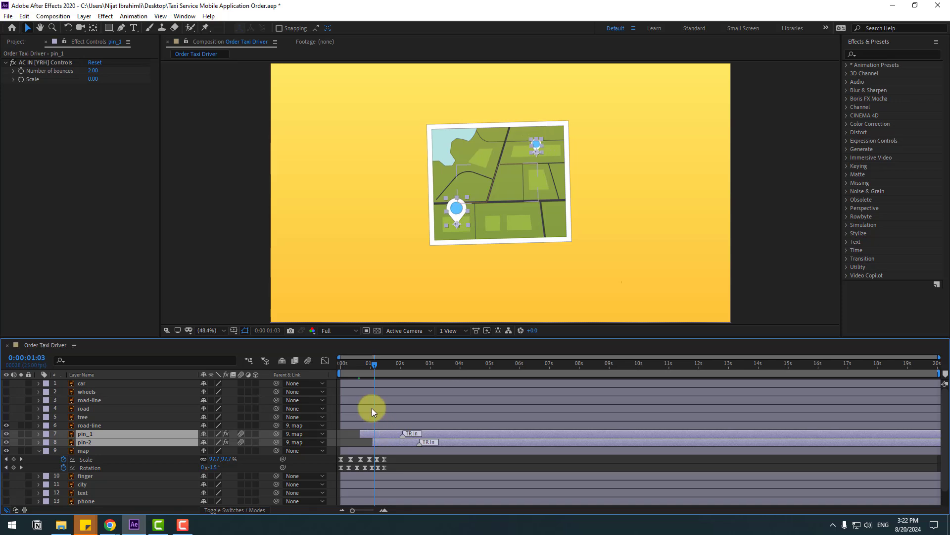
{"action": "left_click_drag", "start_coordinate": [358, 363], "coordinate": [384, 366]}
{"action": "key", "text": "space"}
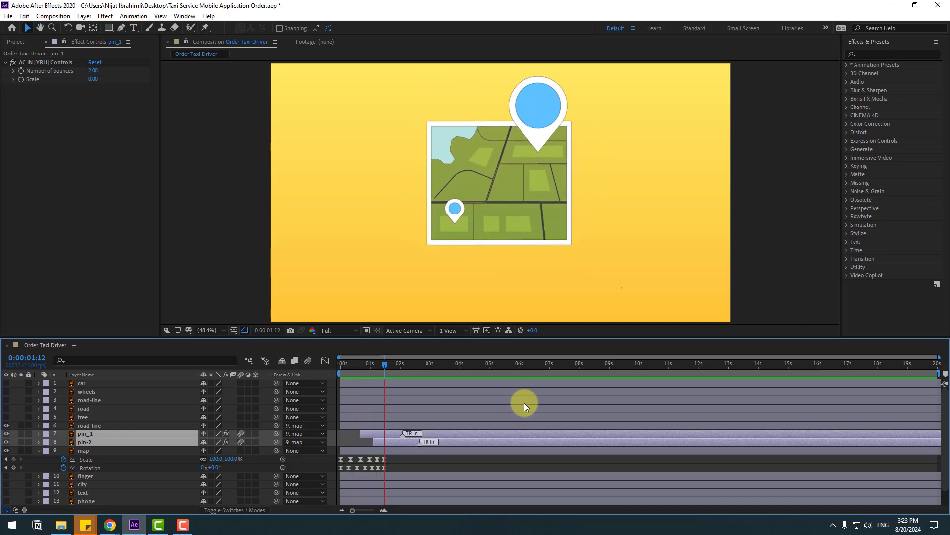
- Solo the map's road-line layer at about 0:00:01:19 and leave it deselected, ready for tracing
{"action": "left_click_drag", "start_coordinate": [387, 364], "coordinate": [394, 363]}
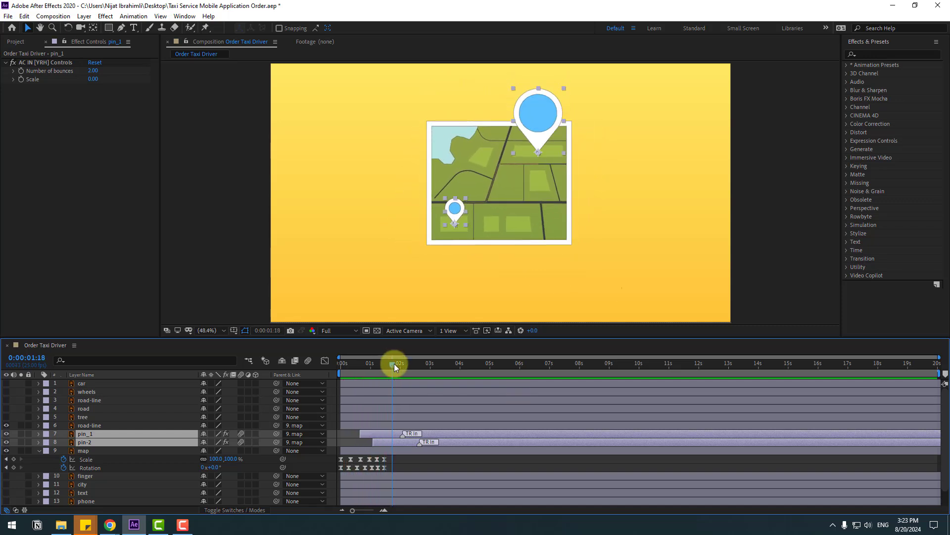
{"action": "left_click", "coordinate": [90, 426]}
{"action": "key", "text": "slash"}
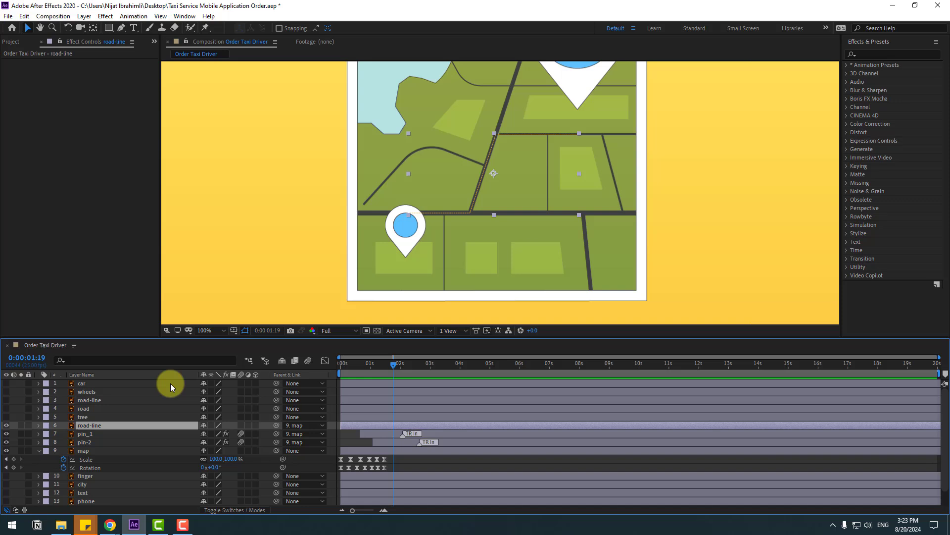
{"action": "left_click", "coordinate": [21, 425]}
{"action": "key", "text": "period"}
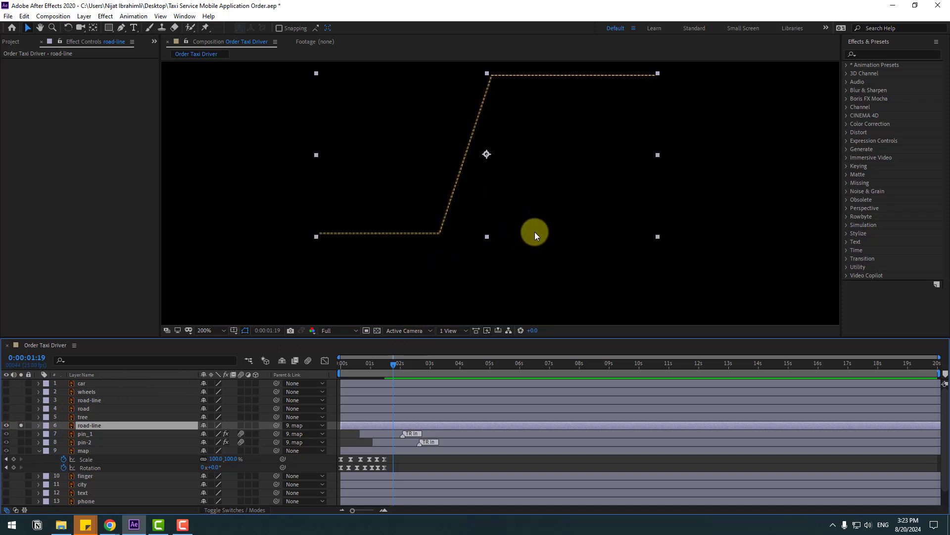
{"action": "left_click_drag", "start_coordinate": [535, 232], "coordinate": [525, 257]}
{"action": "left_click", "coordinate": [430, 465]}
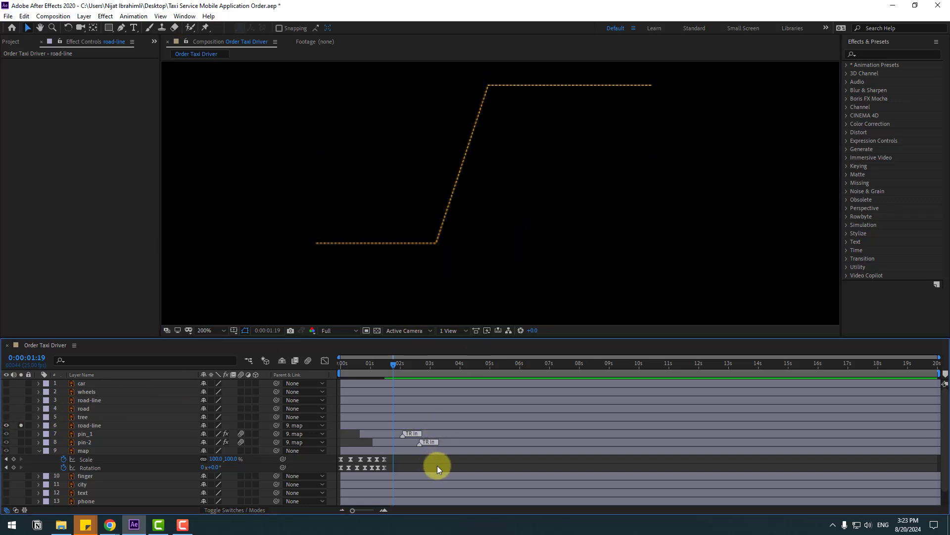
- Trace the dashed road line with the Pen tool as an open four-point path on a new shape layer
{"action": "key", "text": "g"}
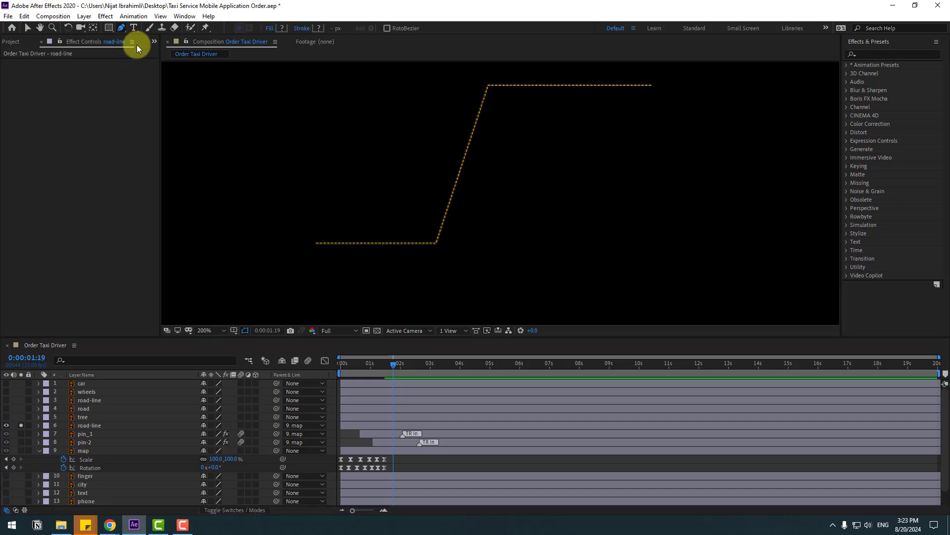
{"action": "left_click", "coordinate": [316, 243]}
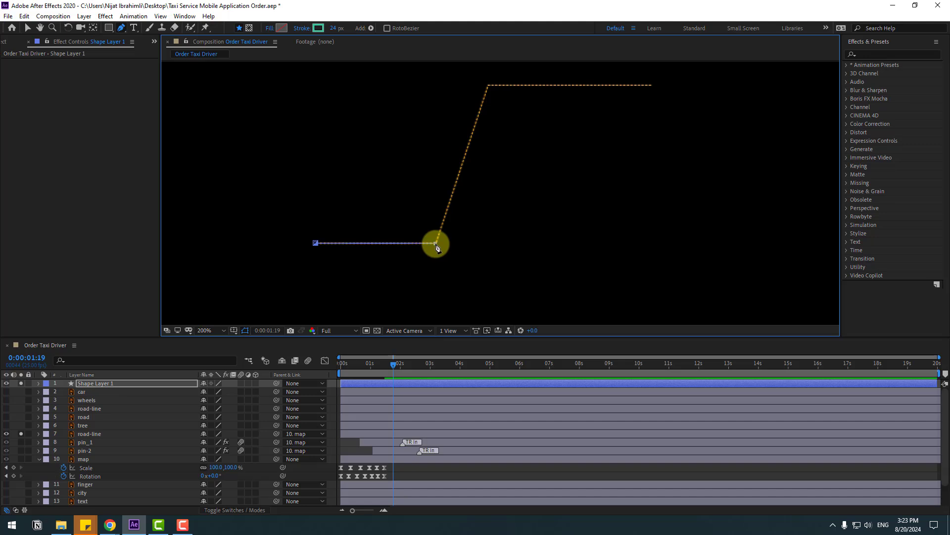
{"action": "left_click", "coordinate": [493, 87]}
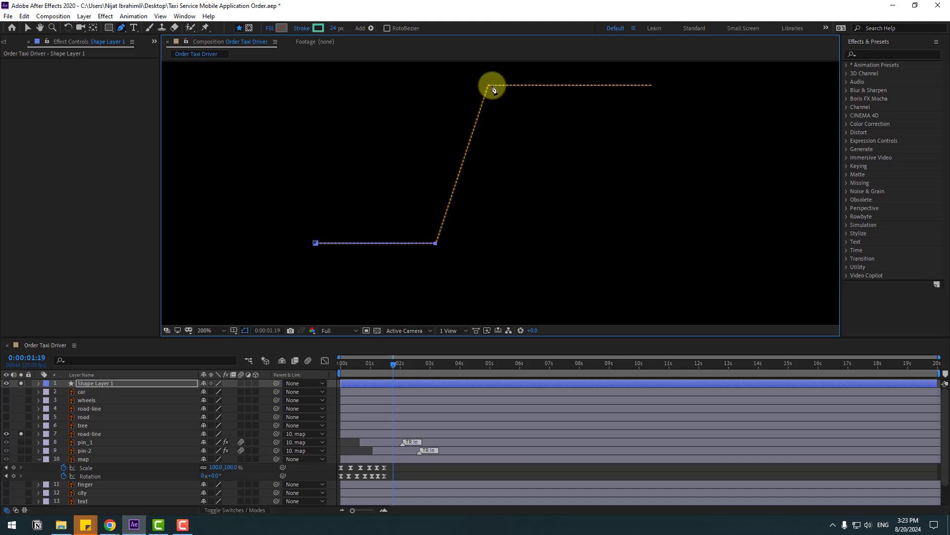
{"action": "left_click", "coordinate": [652, 86]}
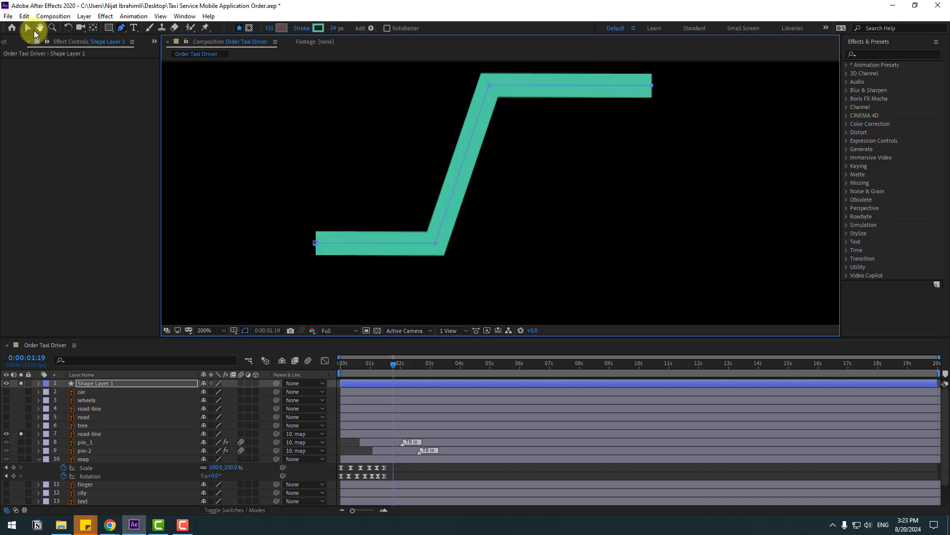
{"action": "left_click", "coordinate": [27, 27]}
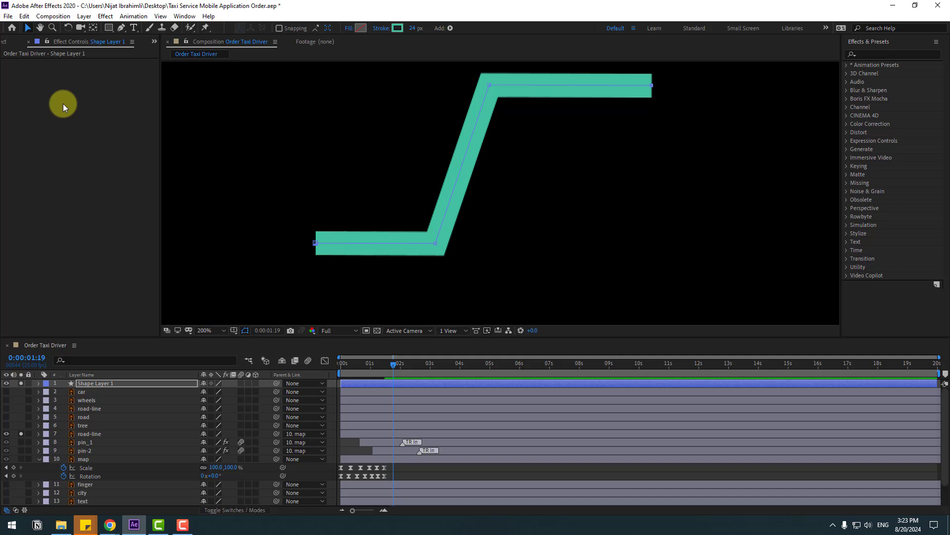
- Delete the original soloed road-line layer and rename the traced shape layer as road-line-map
{"action": "left_click", "coordinate": [91, 434]}
{"action": "key", "text": "Delete"}
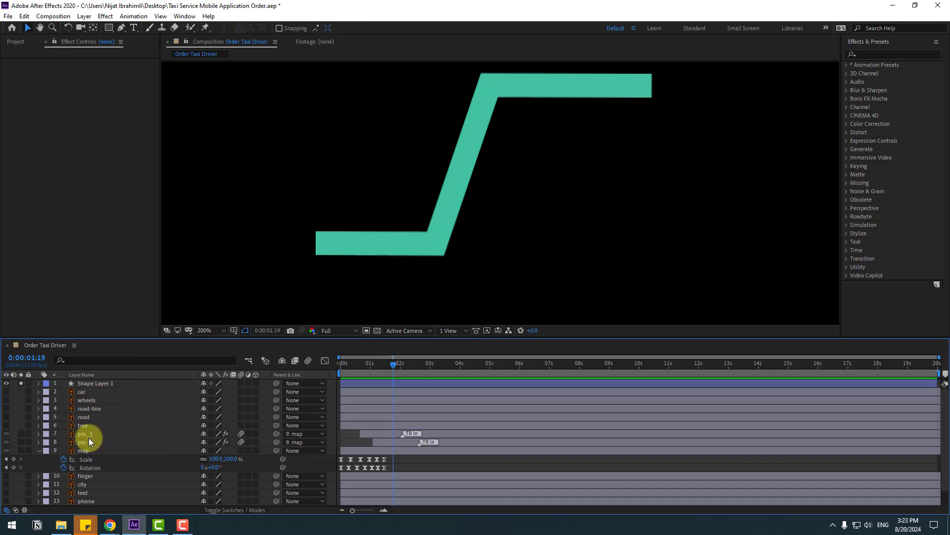
{"action": "left_click", "coordinate": [100, 386]}
{"action": "key", "text": "Return"}
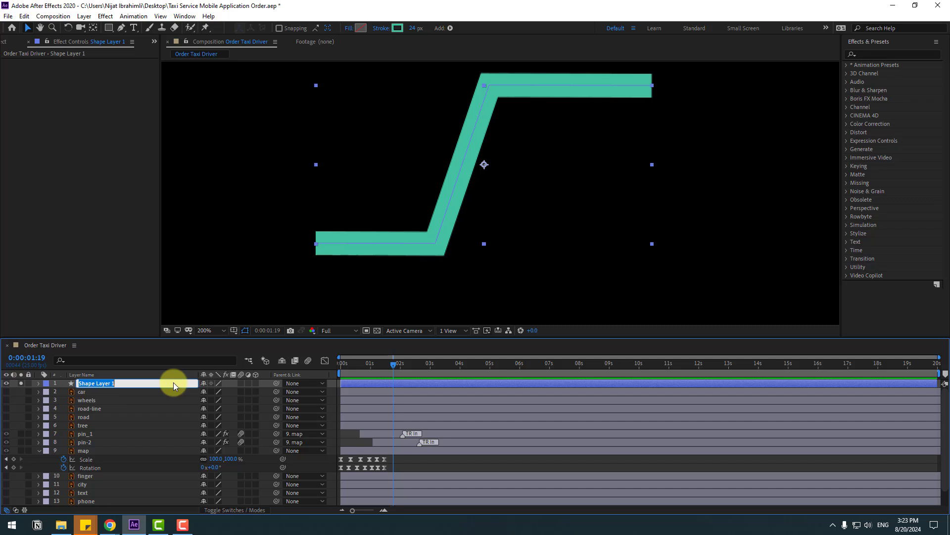
{"action": "type", "text": "road-line-map"}
{"action": "key", "text": "Return"}
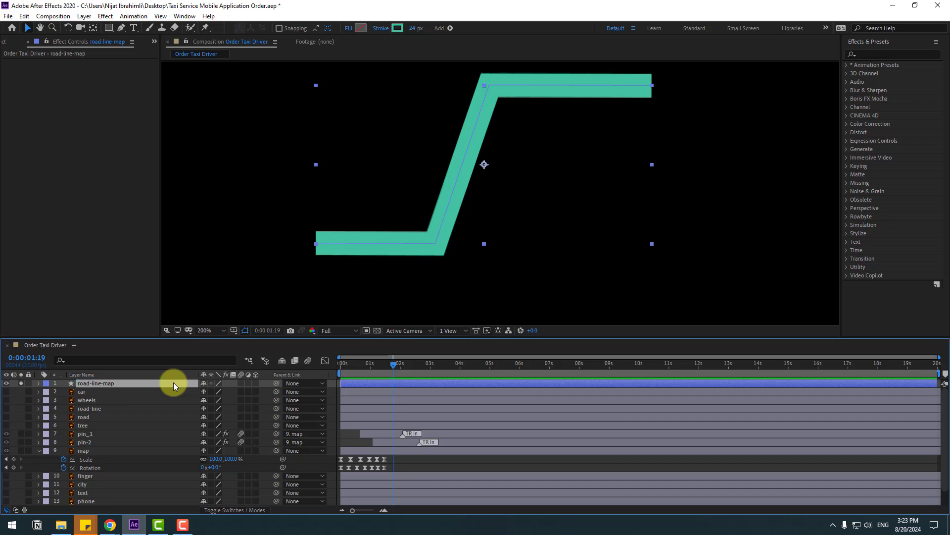
- Set the road-line-map shape's fill to None and its stroke width to 4 px
{"action": "left_click", "coordinate": [348, 28]}
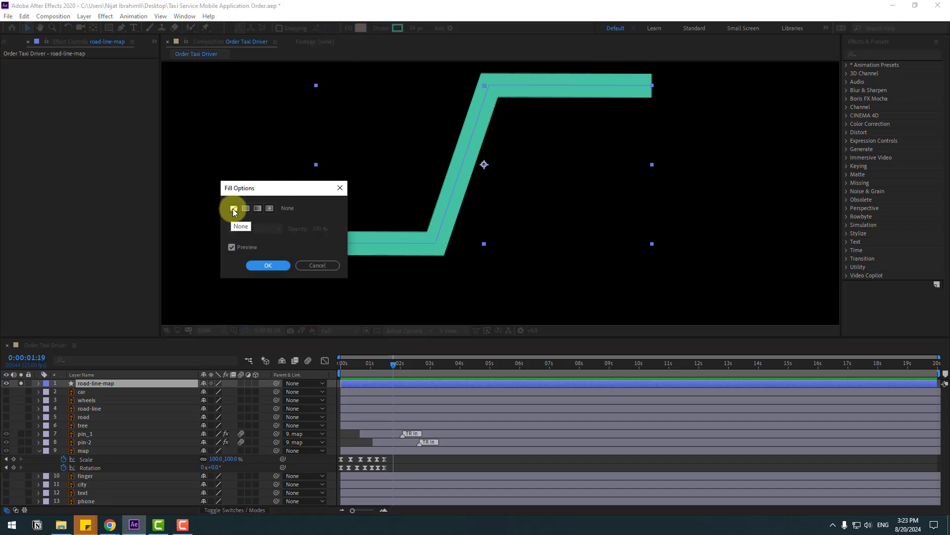
{"action": "left_click", "coordinate": [270, 266]}
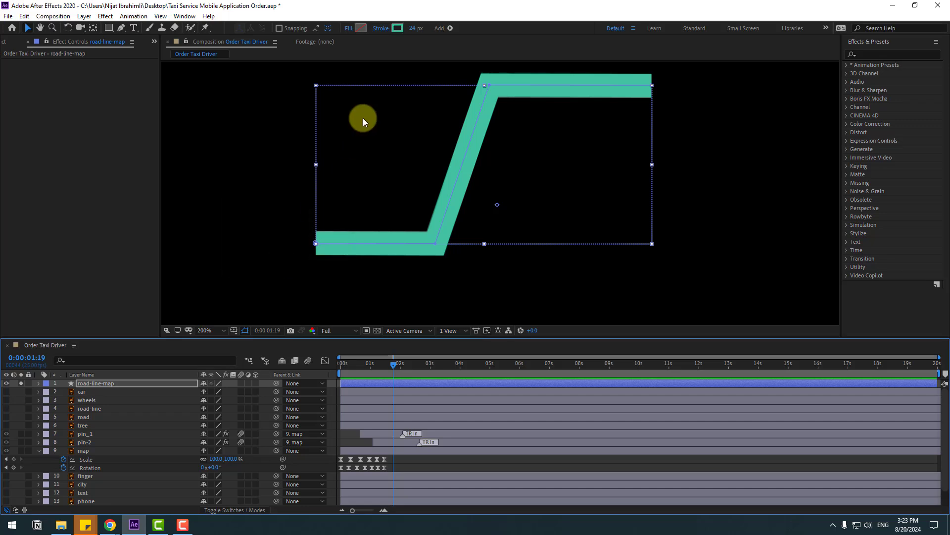
{"action": "left_click_drag", "start_coordinate": [411, 28], "coordinate": [402, 29]}
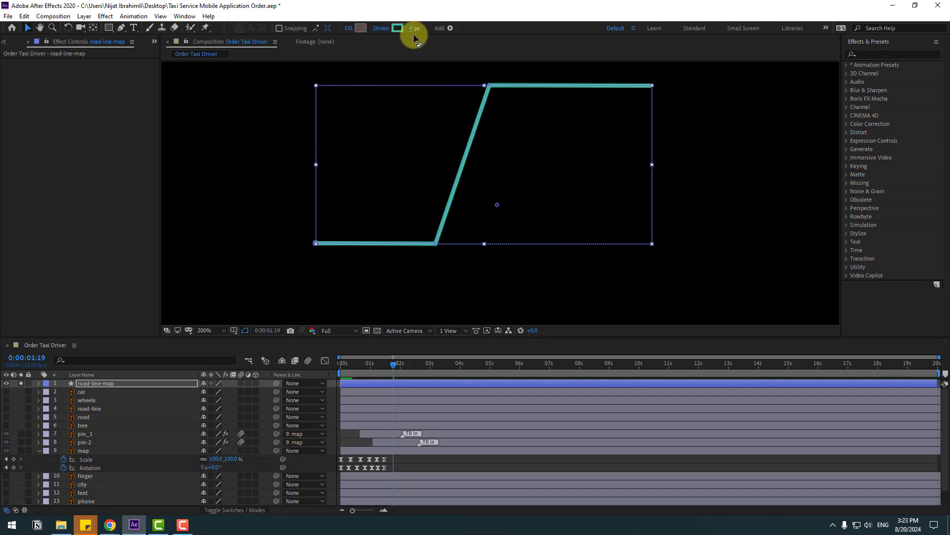
- Change the road-line-map stroke colour to bright yellow, FFFC00
{"action": "left_click", "coordinate": [397, 28]}
{"action": "left_click_drag", "start_coordinate": [417, 474], "coordinate": [428, 479]}
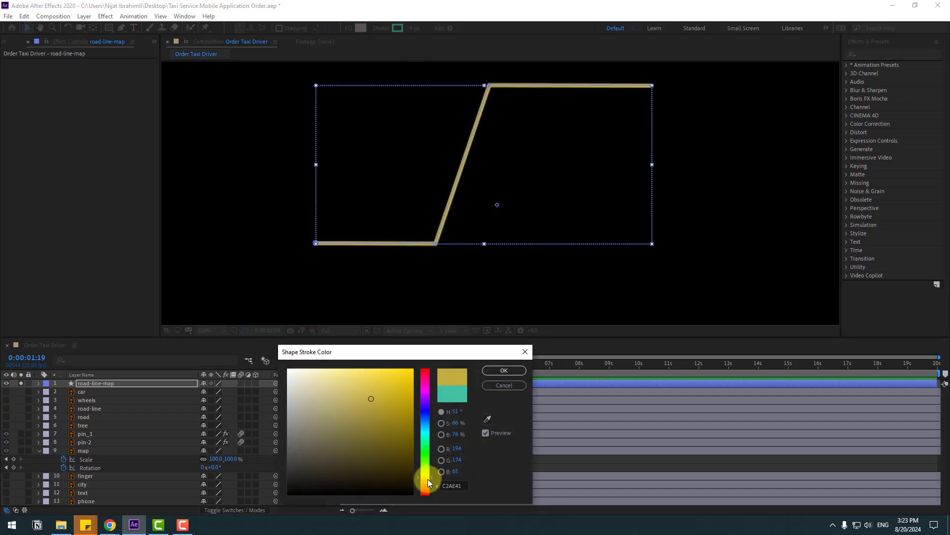
{"action": "left_click_drag", "start_coordinate": [405, 396], "coordinate": [416, 333]}
{"action": "left_click_drag", "start_coordinate": [424, 453], "coordinate": [427, 471]}
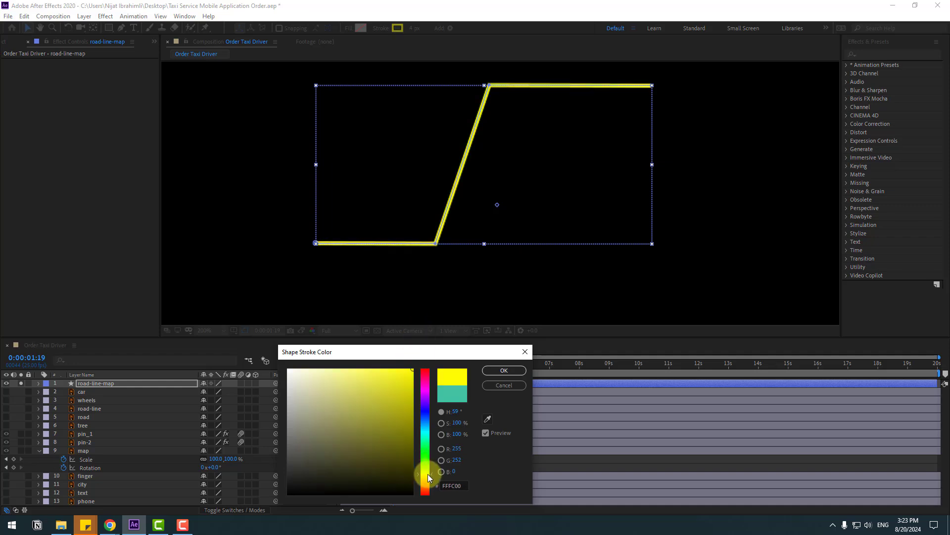
{"action": "left_click", "coordinate": [495, 372]}
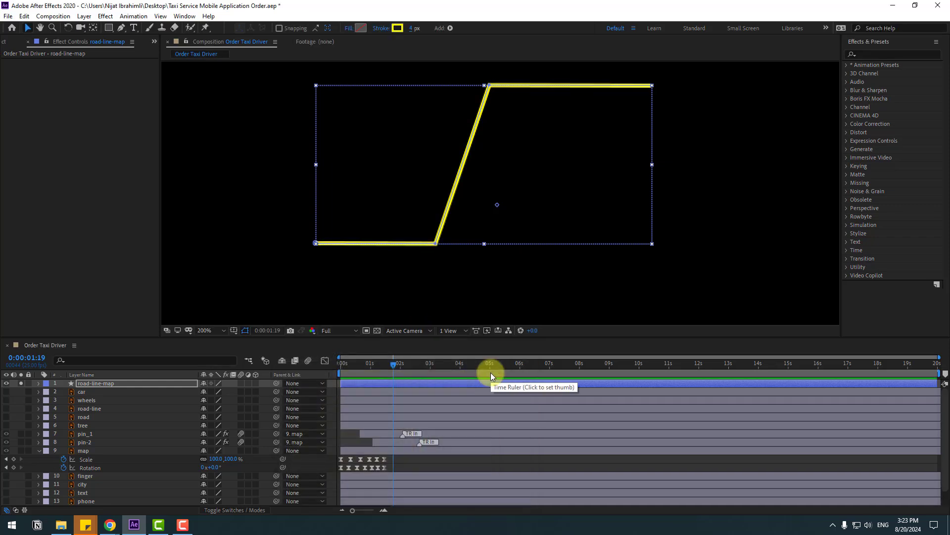
- Add Trim Paths to the road-line-map shape and keyframe its End at 0% at 0:00:00:00
{"action": "left_click", "coordinate": [449, 28]}
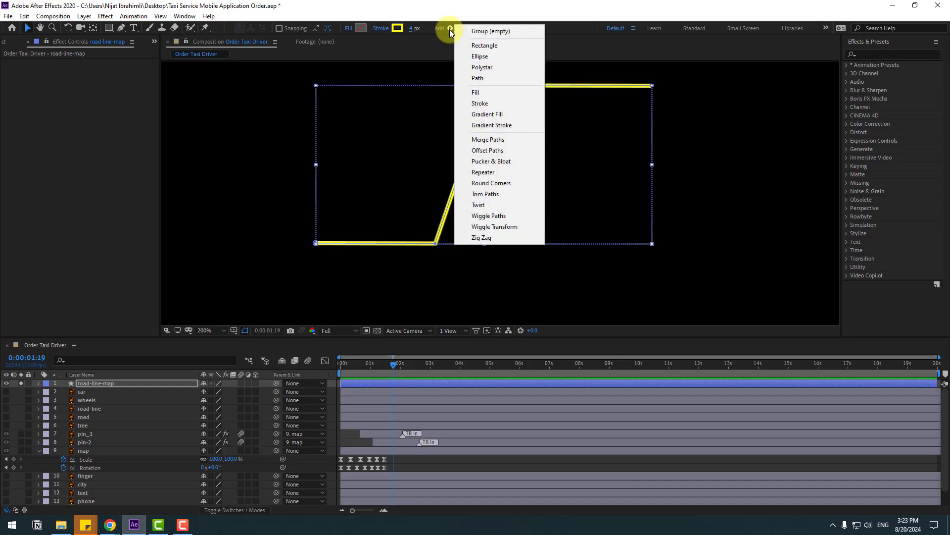
{"action": "left_click", "coordinate": [492, 194]}
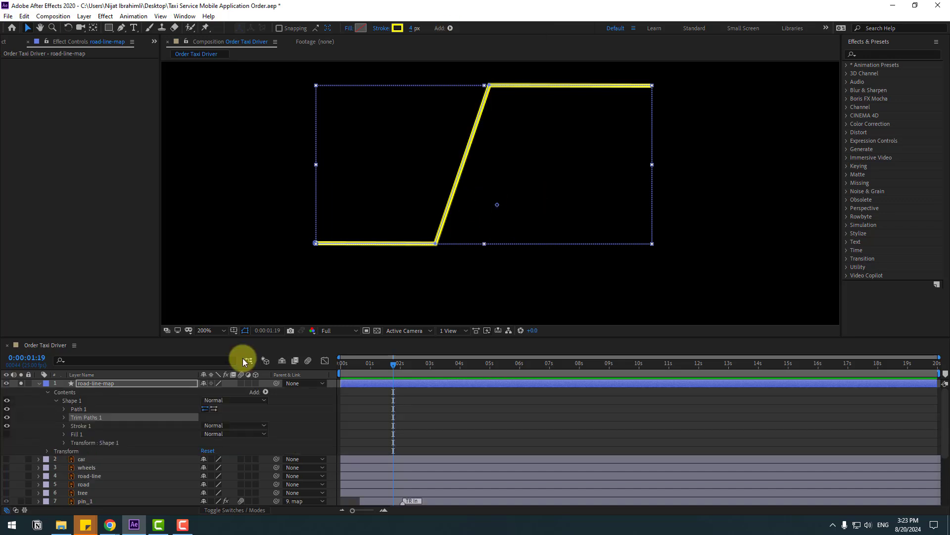
{"action": "left_click", "coordinate": [65, 418]}
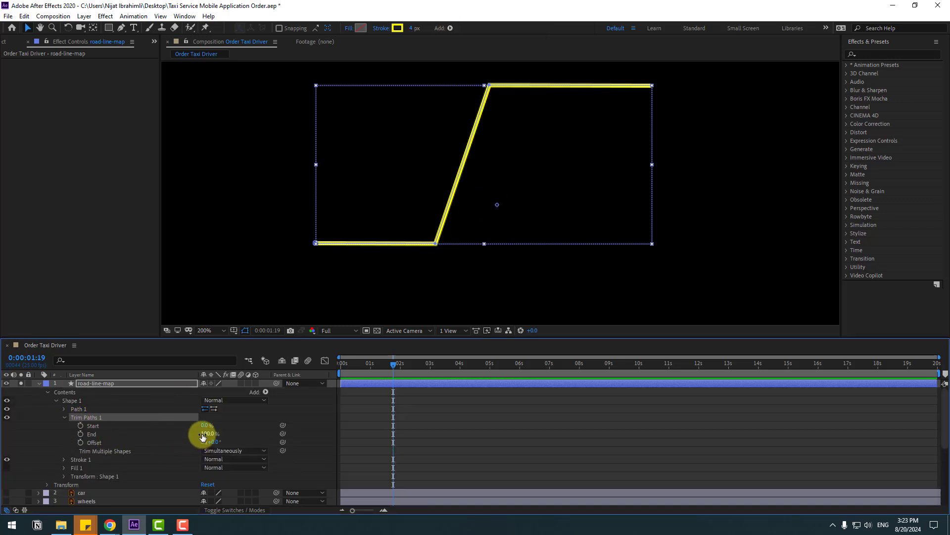
{"action": "left_click_drag", "start_coordinate": [202, 436], "coordinate": [125, 439]}
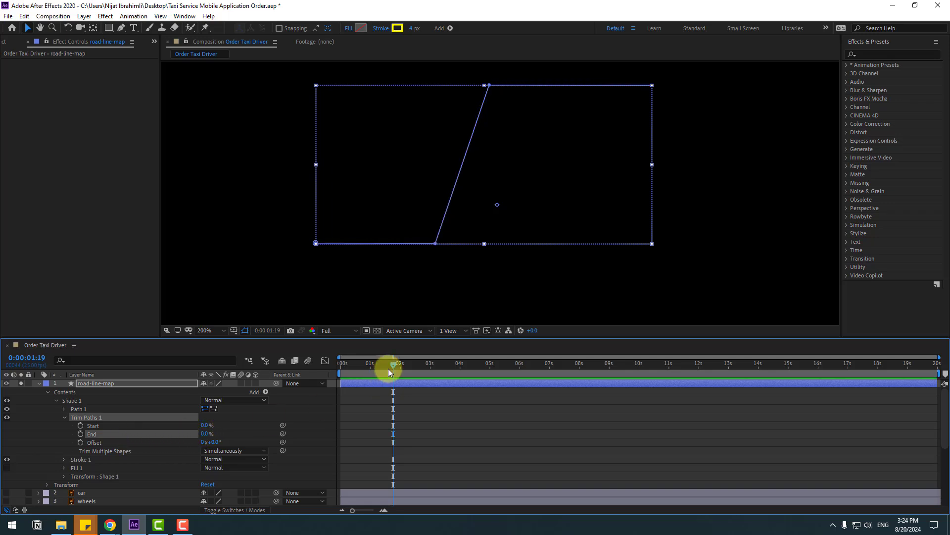
{"action": "left_click", "coordinate": [336, 371]}
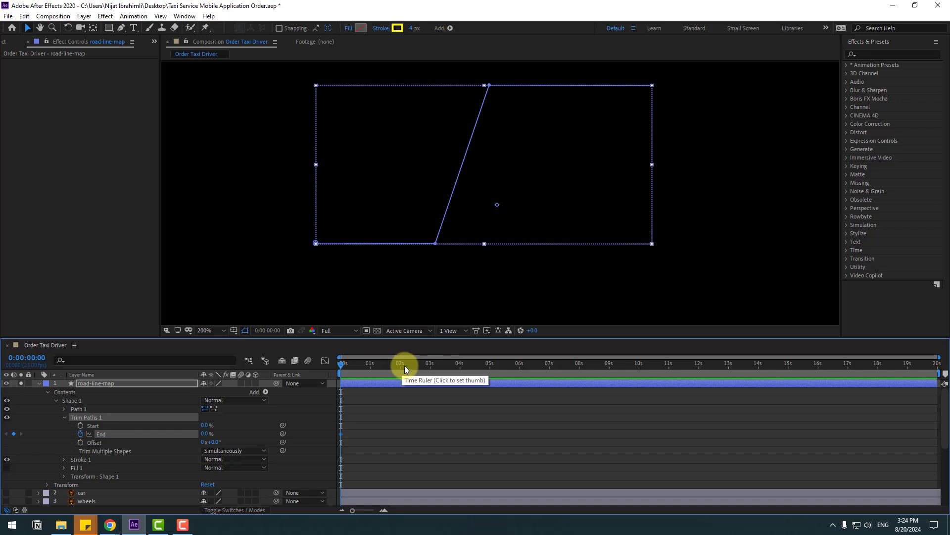
- Keyframe the Trim Paths End at 100% at 0:00:03:00
{"action": "left_click_drag", "start_coordinate": [405, 365], "coordinate": [430, 368]}
{"action": "left_click", "coordinate": [208, 442]}
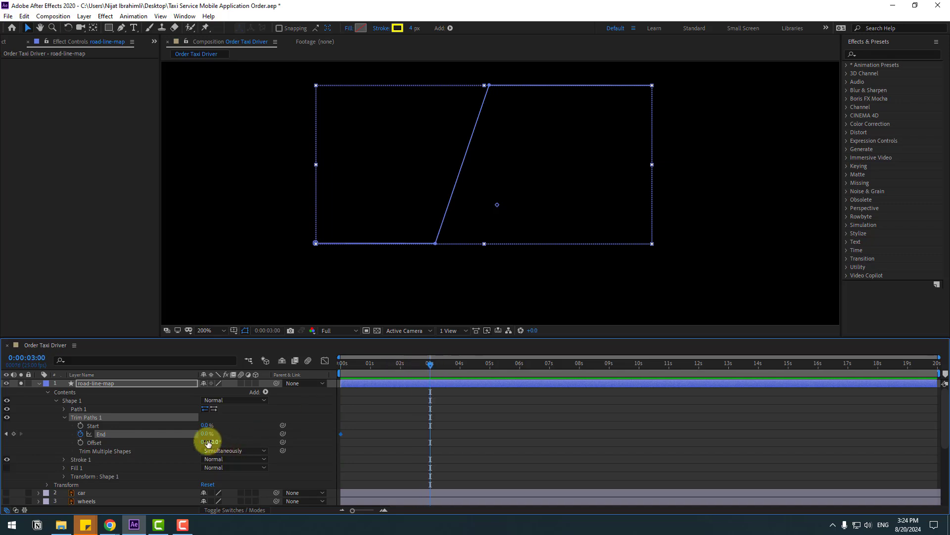
{"action": "type", "text": "100"}
{"action": "key", "text": "Return"}
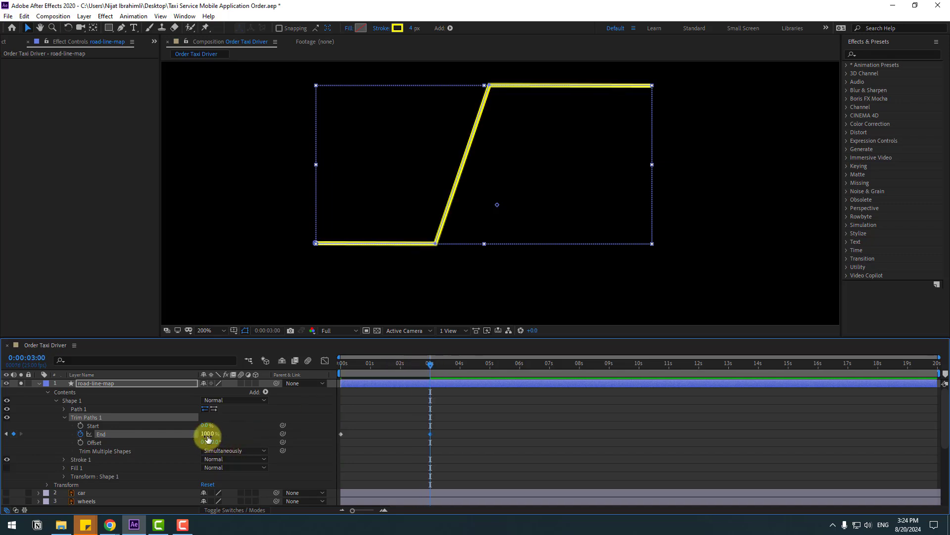
- Inspect the end of the yellow line up close and set the stroke's line cap to Round Cap
{"action": "scroll", "coordinate": [522, 206], "scroll_direction": "up", "scroll_amount": 5}
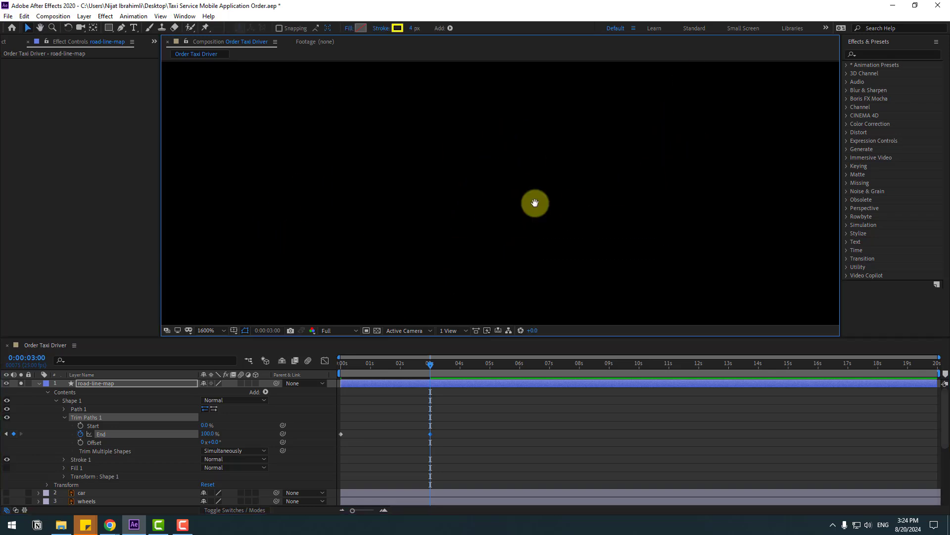
{"action": "scroll", "coordinate": [480, 237], "scroll_direction": "up", "scroll_amount": 6}
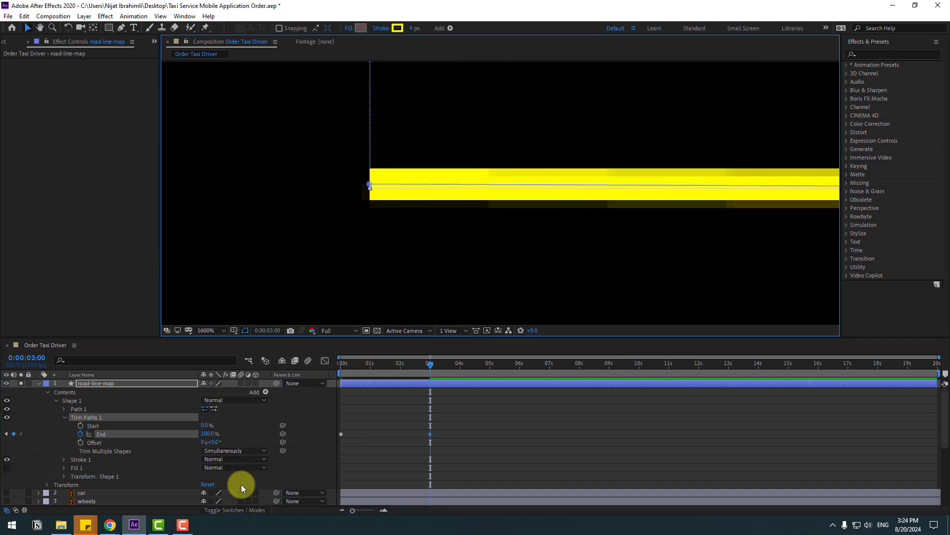
{"action": "left_click", "coordinate": [63, 460]}
{"action": "scroll", "coordinate": [70, 461], "scroll_direction": "down", "scroll_amount": 2}
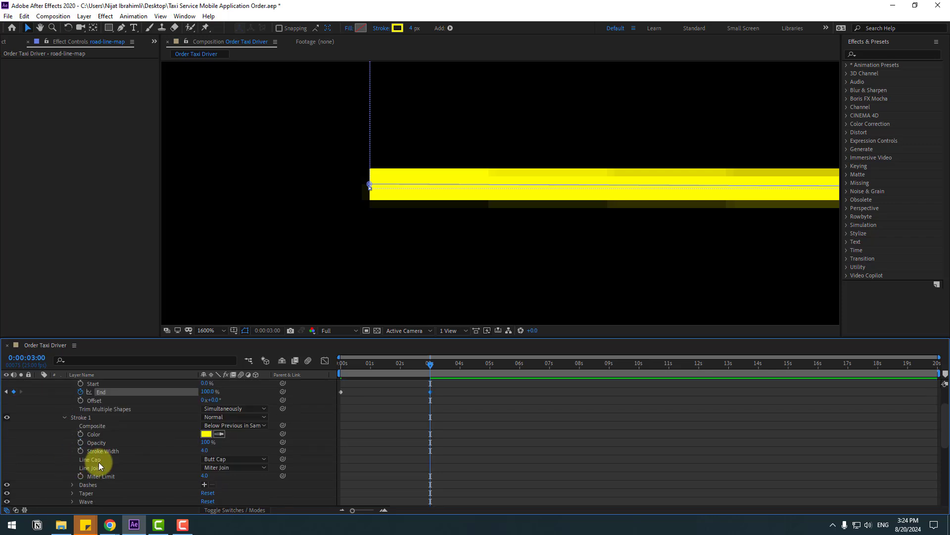
{"action": "left_click", "coordinate": [215, 460]}
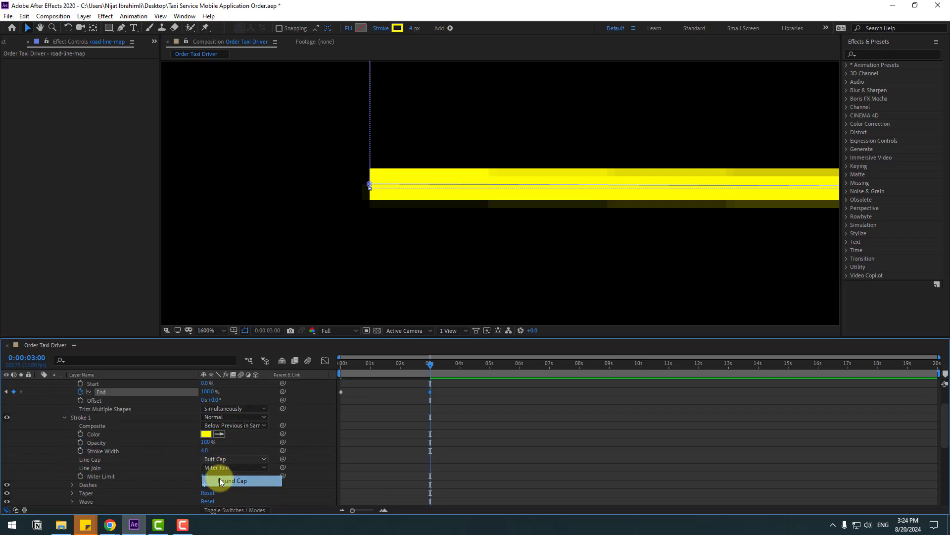
{"action": "left_click", "coordinate": [219, 478]}
{"action": "left_click", "coordinate": [562, 462]}
- Add dashes to the road-line-map stroke with a Dash value of 12, preview the line drawing on, and return to 0:00:00:00
{"action": "scroll", "coordinate": [569, 224], "scroll_direction": "down", "scroll_amount": 1}
{"action": "scroll", "coordinate": [567, 225], "scroll_direction": "down", "scroll_amount": 6}
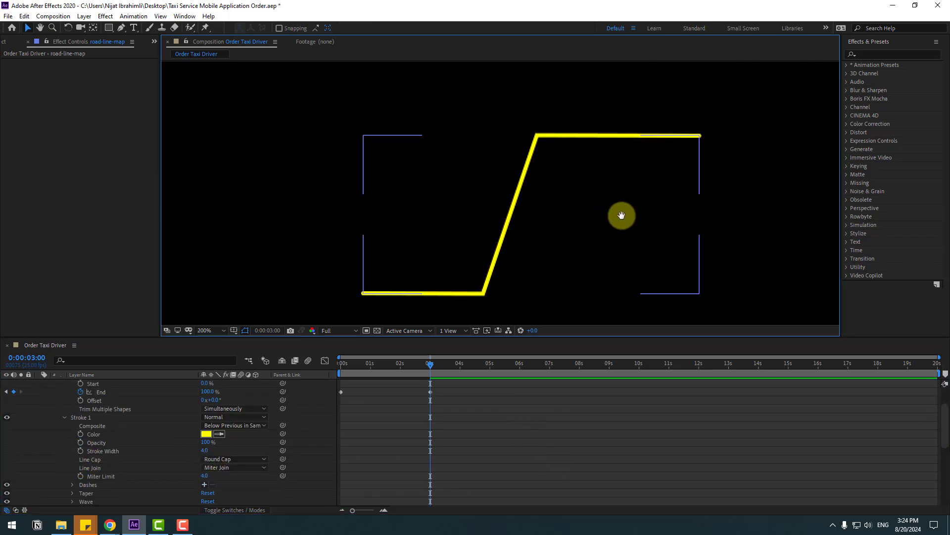
{"action": "scroll", "coordinate": [567, 224], "scroll_direction": "up", "scroll_amount": 2}
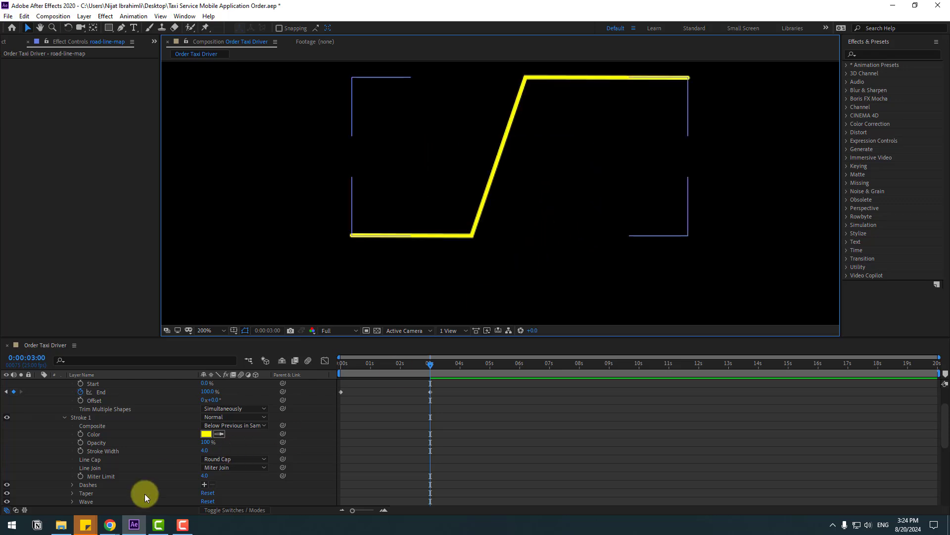
{"action": "scroll", "coordinate": [144, 494], "scroll_direction": "down", "scroll_amount": 2}
{"action": "left_click", "coordinate": [202, 459]}
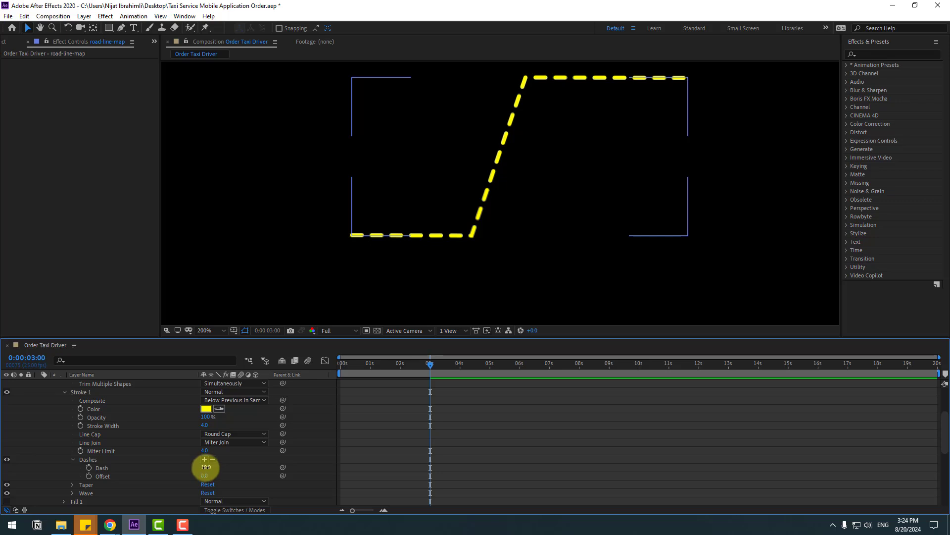
{"action": "mouse_move", "coordinate": [206, 467]}
{"action": "left_mouse_down"}
{"action": "mouse_move", "coordinate": [219, 467]}
{"action": "mouse_move", "coordinate": [204, 466]}
{"action": "left_mouse_up"}
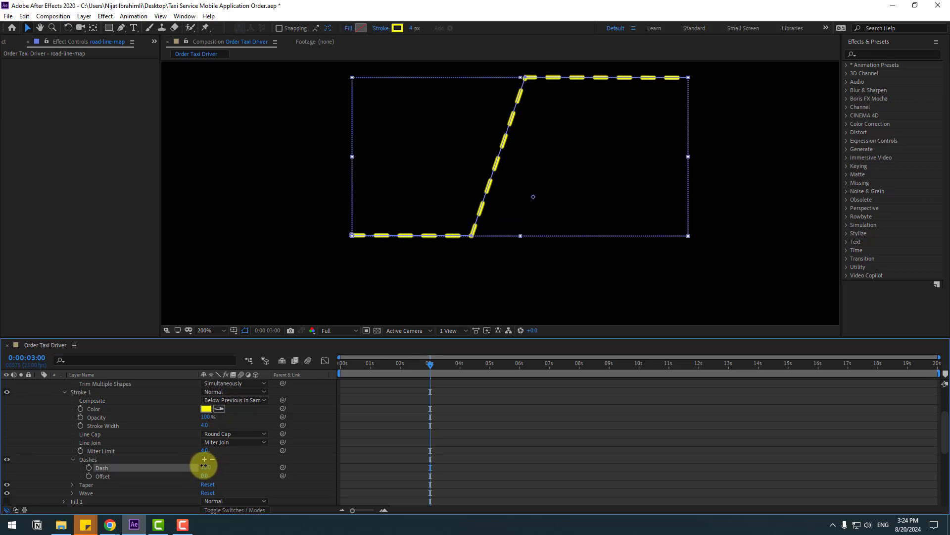
{"action": "key", "text": "space"}
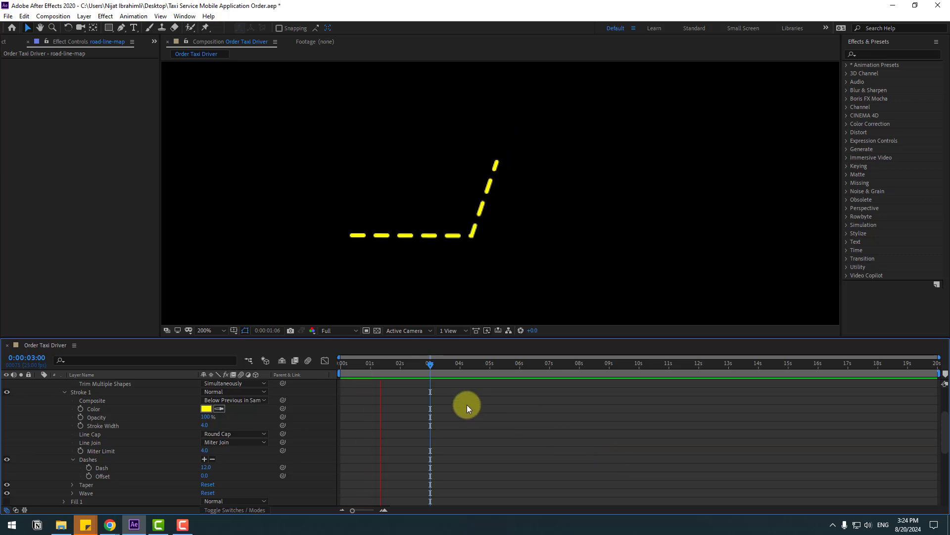
{"action": "left_click_drag", "start_coordinate": [435, 365], "coordinate": [332, 369]}
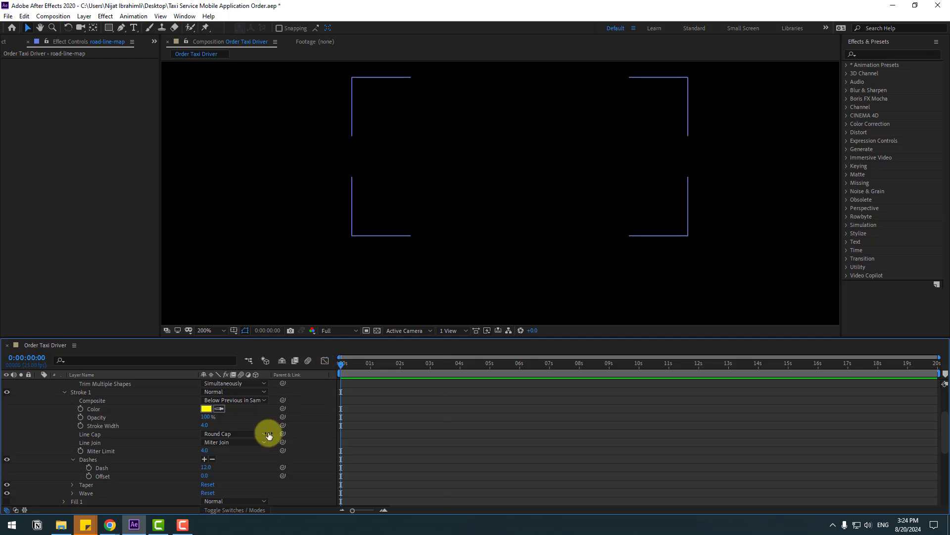
- Keyframe the stroke's dash Offset at 0 at 0:00:00:00 and at -2000 at 0:00:09:23, and preview the moving dashes
{"action": "left_click", "coordinate": [88, 477]}
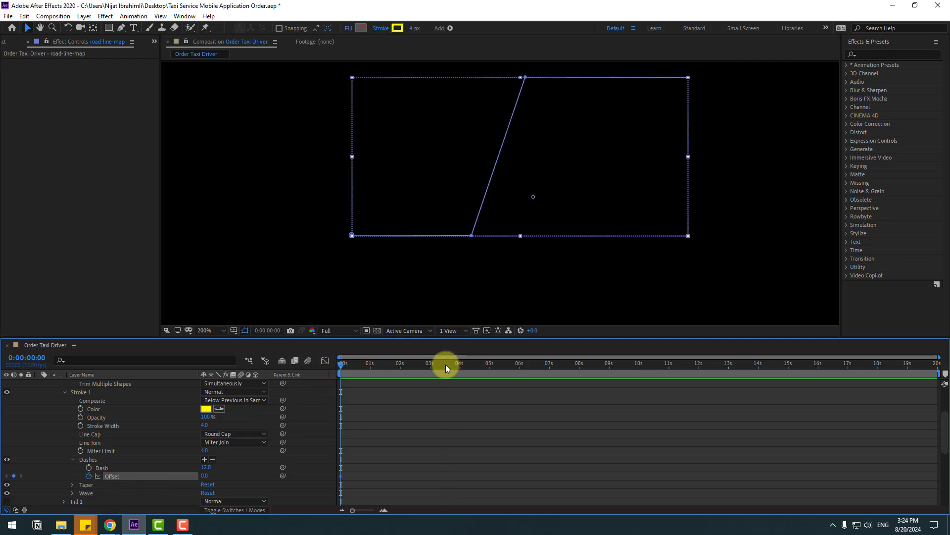
{"action": "left_click", "coordinate": [496, 371]}
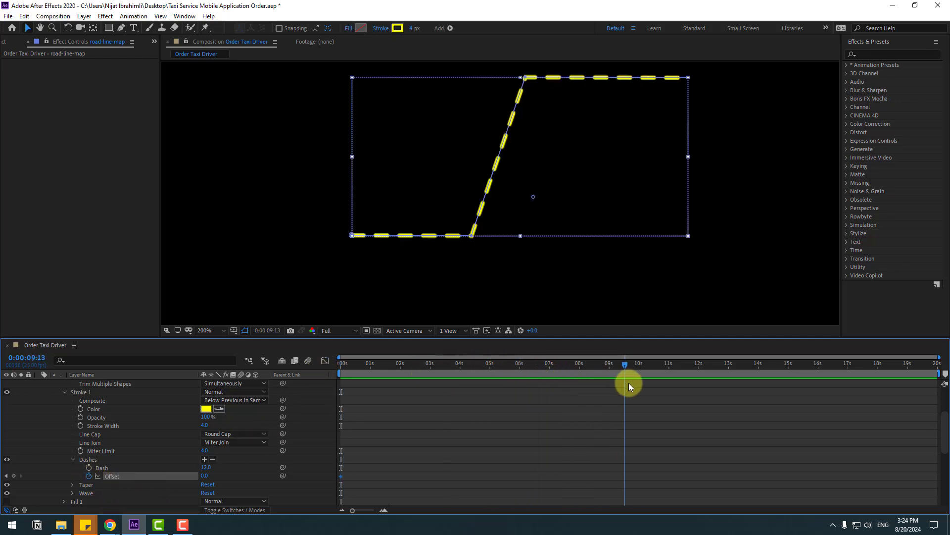
{"action": "left_click_drag", "start_coordinate": [629, 386], "coordinate": [637, 382]}
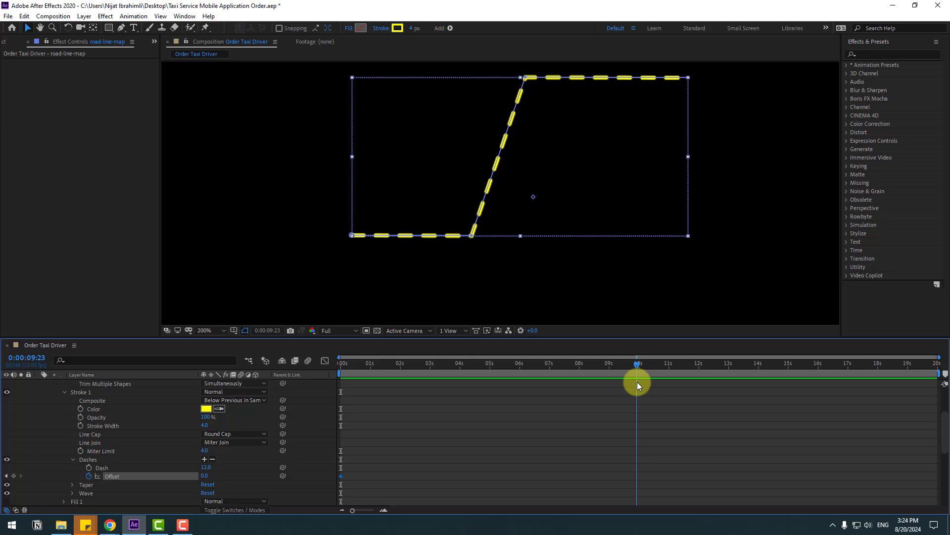
{"action": "left_click", "coordinate": [209, 476]}
{"action": "type", "text": "-2000"}
{"action": "key", "text": "Return"}
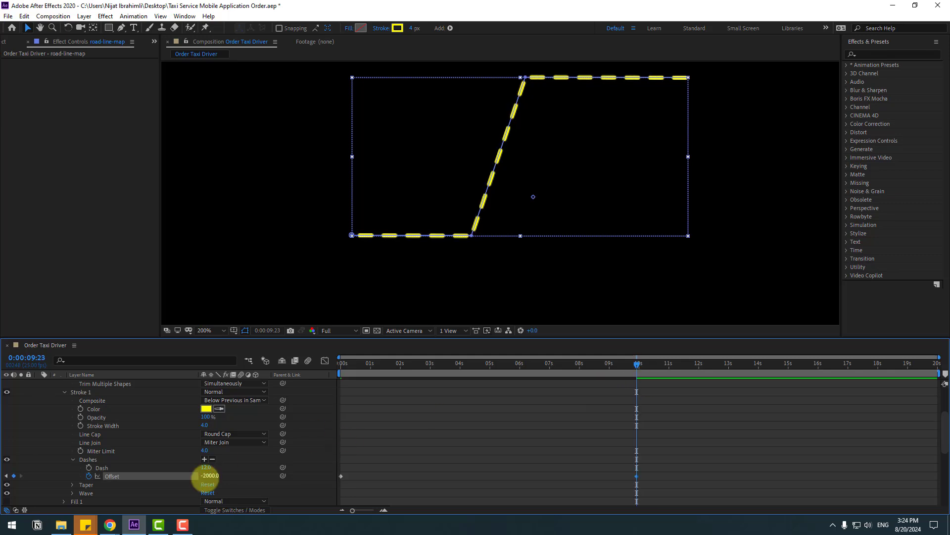
{"action": "key", "text": "space"}
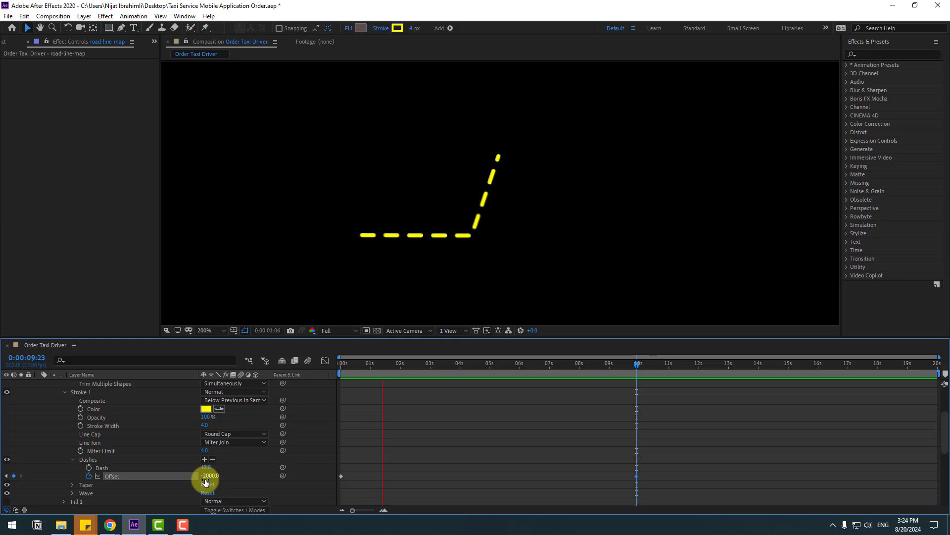
{"action": "key", "text": "space"}
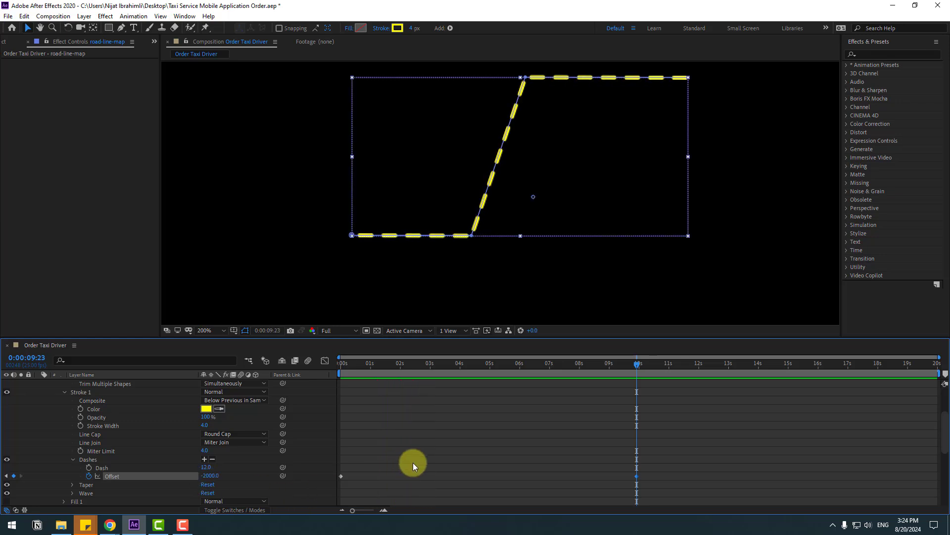
- Apply Easy Ease to both Trim Paths End keyframes, move the 100% keyframe earlier to about 0:00:01:08, and preview the line
{"action": "scroll", "coordinate": [413, 462], "scroll_direction": "up", "scroll_amount": 3}
{"action": "left_click_drag", "start_coordinate": [446, 439], "coordinate": [347, 447]}
{"action": "right_click", "coordinate": [438, 431]}
{"action": "mouse_move", "coordinate": [538, 427]}
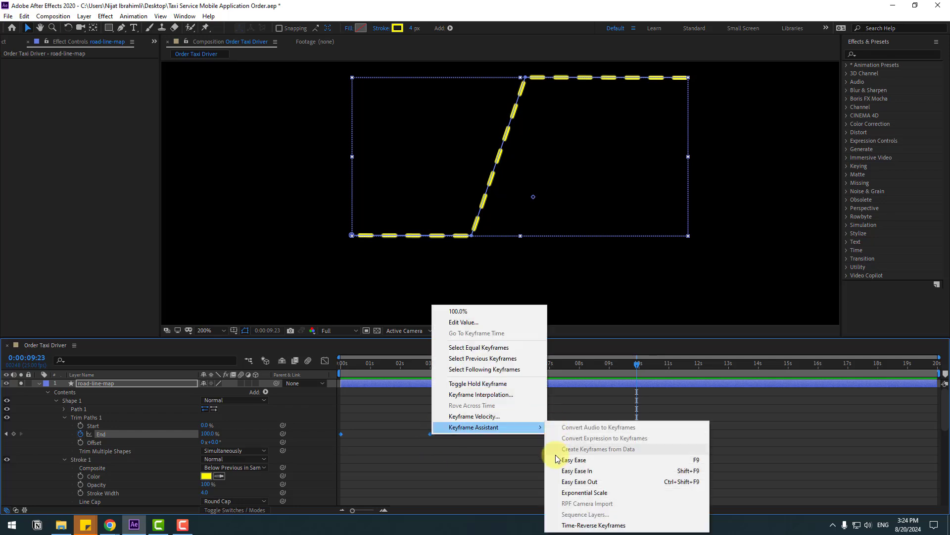
{"action": "left_click", "coordinate": [557, 452]}
{"action": "left_click_drag", "start_coordinate": [429, 435], "coordinate": [382, 436]}
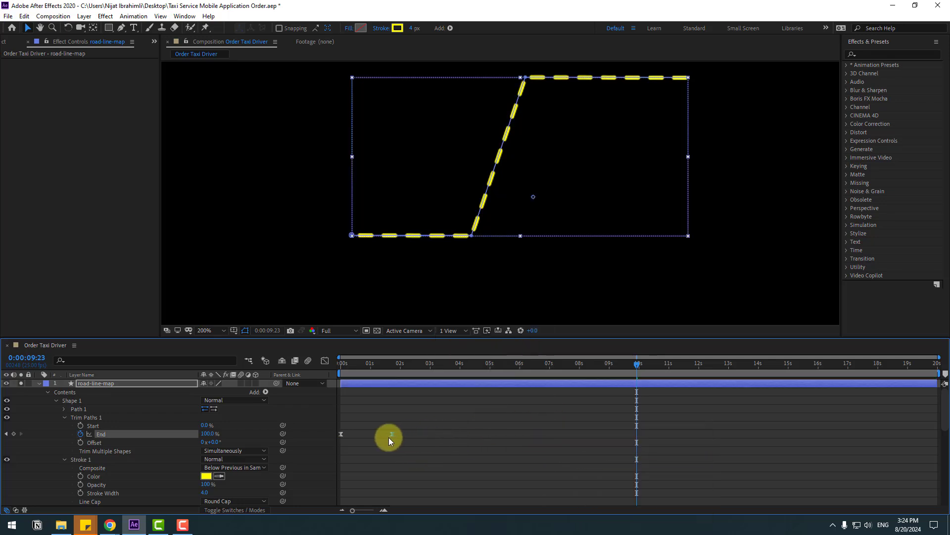
{"action": "key", "text": "space"}
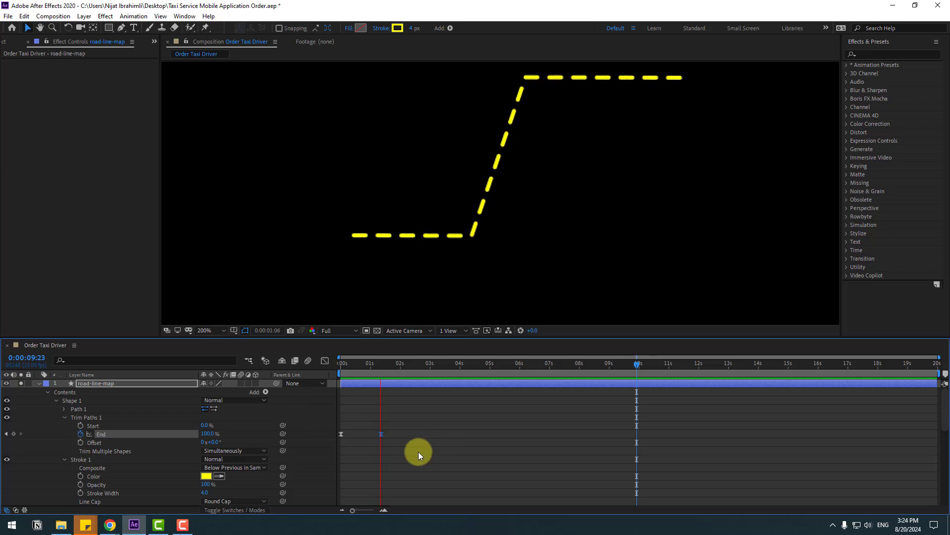
{"action": "key", "text": "space"}
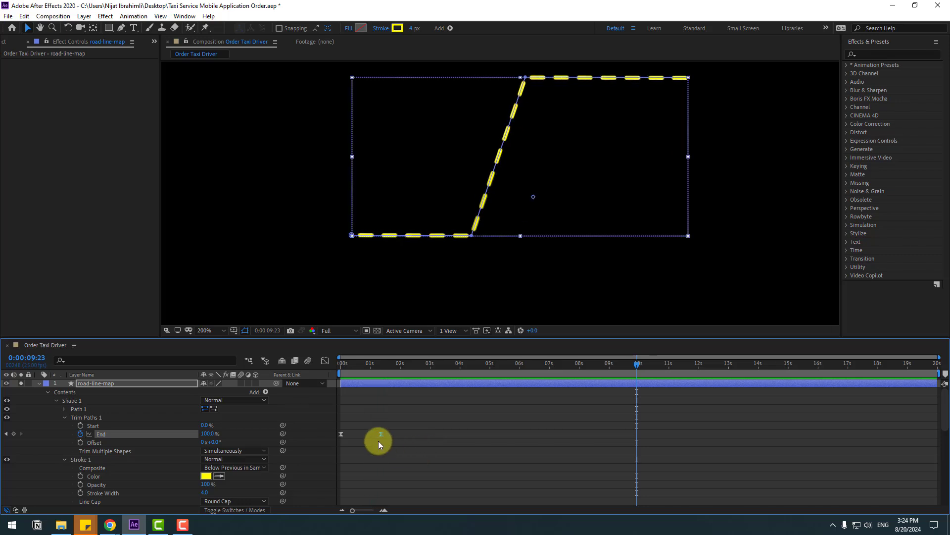
- Parent the road-line-map layer to the map layer, turn off its solo, and preview it over the map
{"action": "left_click", "coordinate": [38, 384]}
{"action": "left_click", "coordinate": [98, 383]}
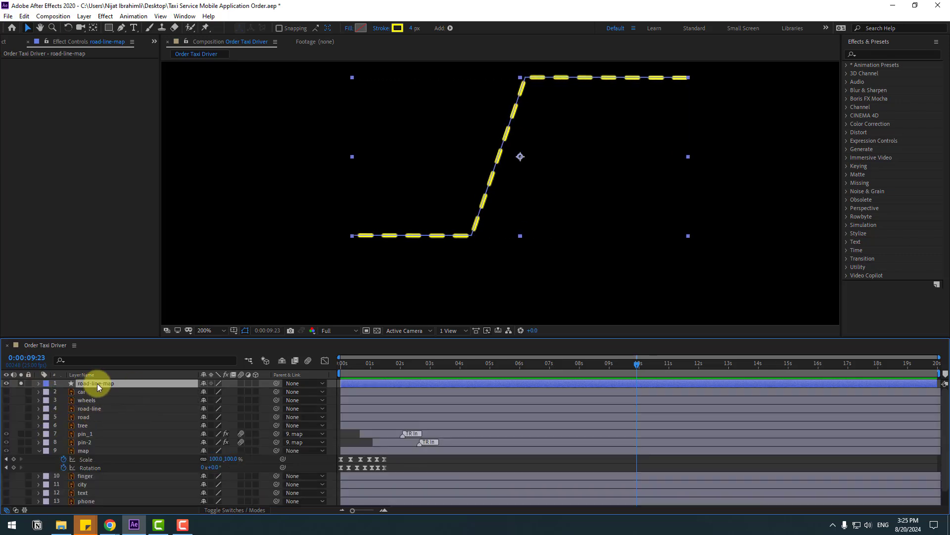
{"action": "left_click_drag", "start_coordinate": [277, 383], "coordinate": [83, 450]}
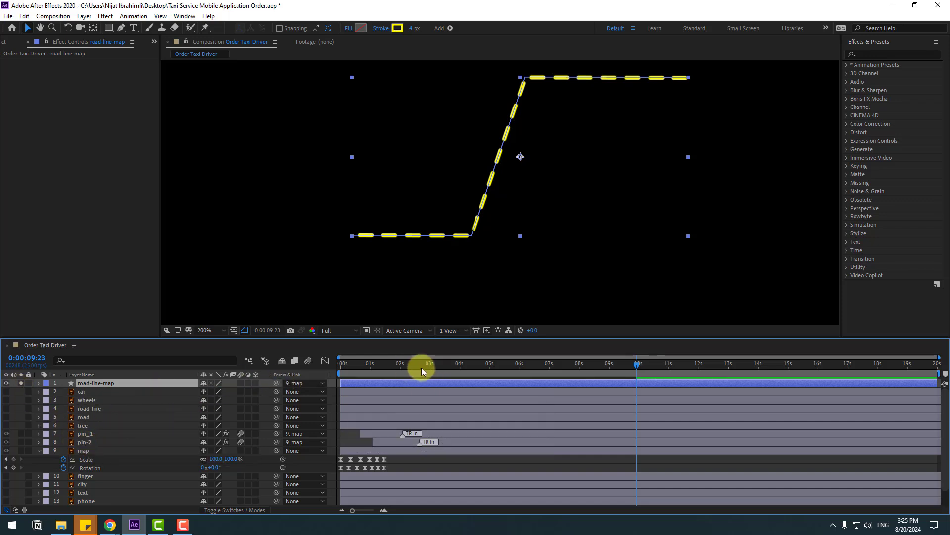
{"action": "left_click_drag", "start_coordinate": [419, 366], "coordinate": [380, 369]}
{"action": "left_click", "coordinate": [22, 383]}
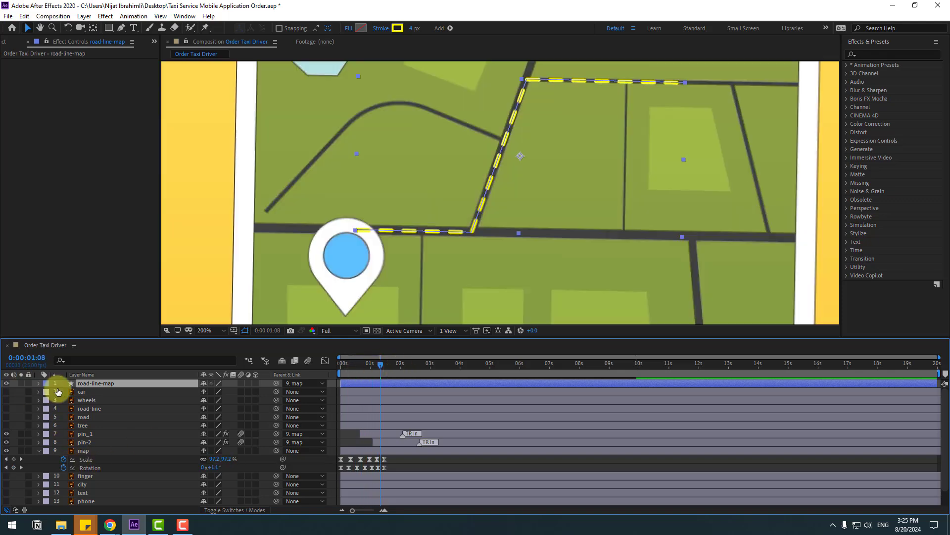
{"action": "scroll", "coordinate": [551, 270], "scroll_direction": "down", "scroll_amount": 2}
{"action": "key", "text": "space"}
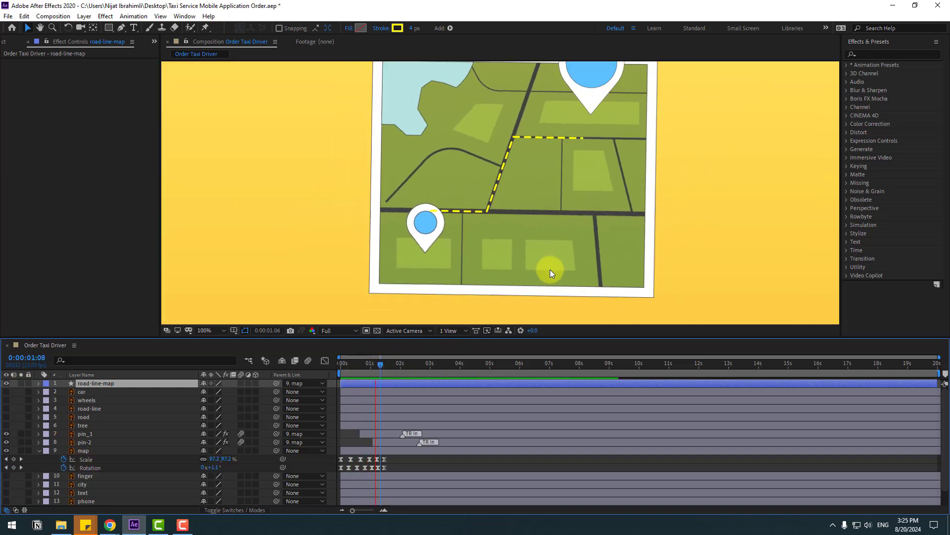
- Move the road-line-map layer down the stack so it sits between pin-2 and map, and check it further along the timeline
{"action": "left_click_drag", "start_coordinate": [384, 378], "coordinate": [412, 366]}
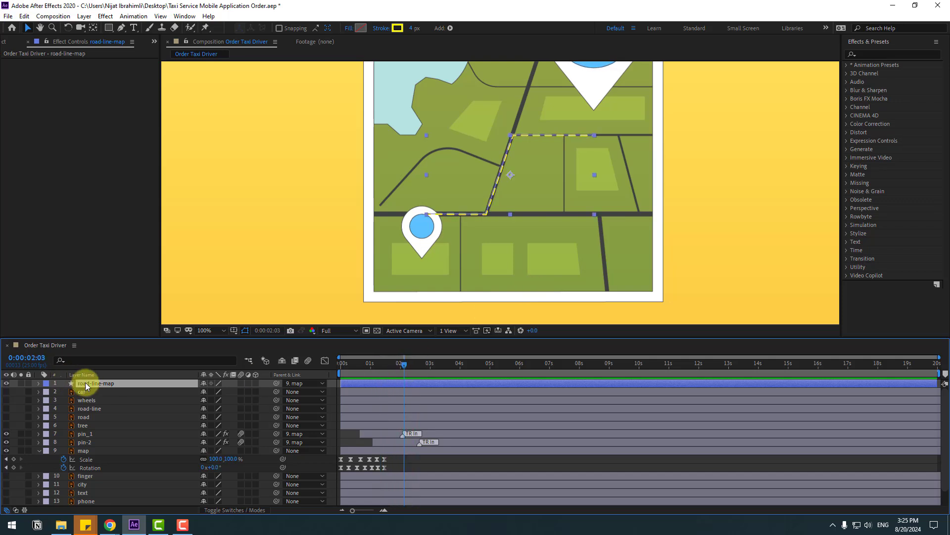
{"action": "left_click_drag", "start_coordinate": [86, 382], "coordinate": [104, 450]}
{"action": "left_click_drag", "start_coordinate": [404, 365], "coordinate": [440, 364]}
{"action": "left_click", "coordinate": [163, 442]}
- Reposition pin_1 and pin-2 so their tips meet the two ends of the dashed route line, and preview the scene
{"action": "left_click", "coordinate": [91, 426]}
{"action": "left_click_drag", "start_coordinate": [430, 236], "coordinate": [428, 193]}
{"action": "left_click_drag", "start_coordinate": [440, 364], "coordinate": [494, 364]}
{"action": "left_click", "coordinate": [492, 132]}
{"action": "left_click_drag", "start_coordinate": [492, 131], "coordinate": [496, 156]}
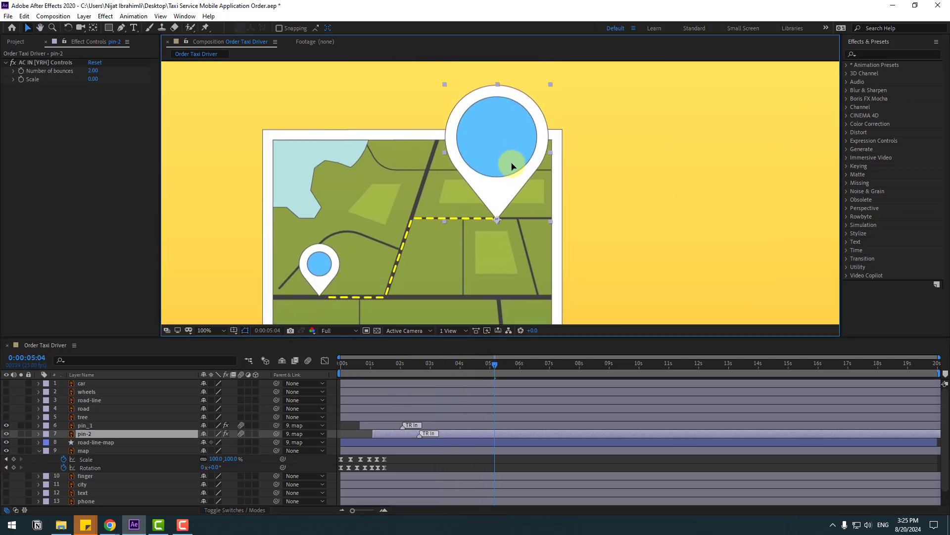
{"action": "key", "text": "h"}
{"action": "left_click_drag", "start_coordinate": [423, 310], "coordinate": [438, 251]}
{"action": "key", "text": "space"}
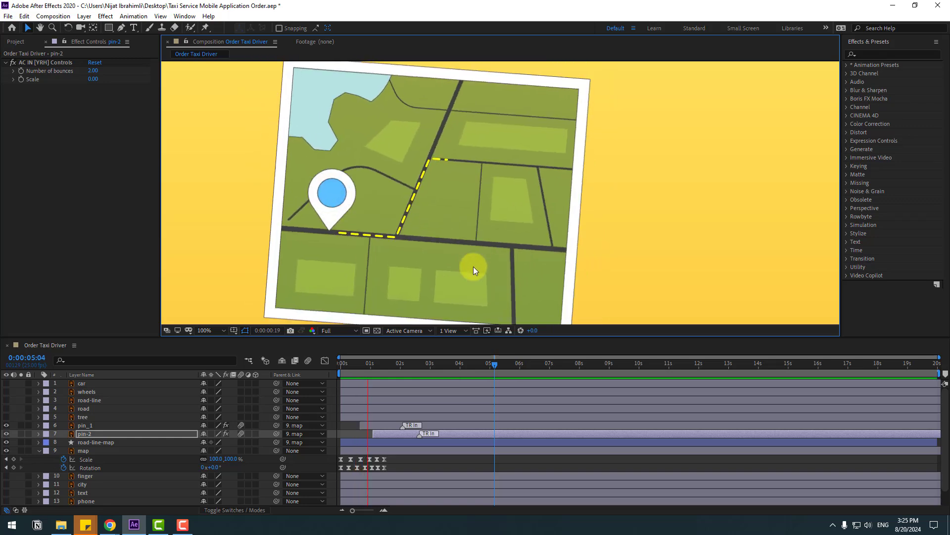
- Shift the pin_1 and pin-2 layers together slightly earlier so pin_1 starts at about 0.4 s, and preview the timing
{"action": "left_click", "coordinate": [372, 364]}
{"action": "left_click", "coordinate": [377, 425], "text": "ctrl"}
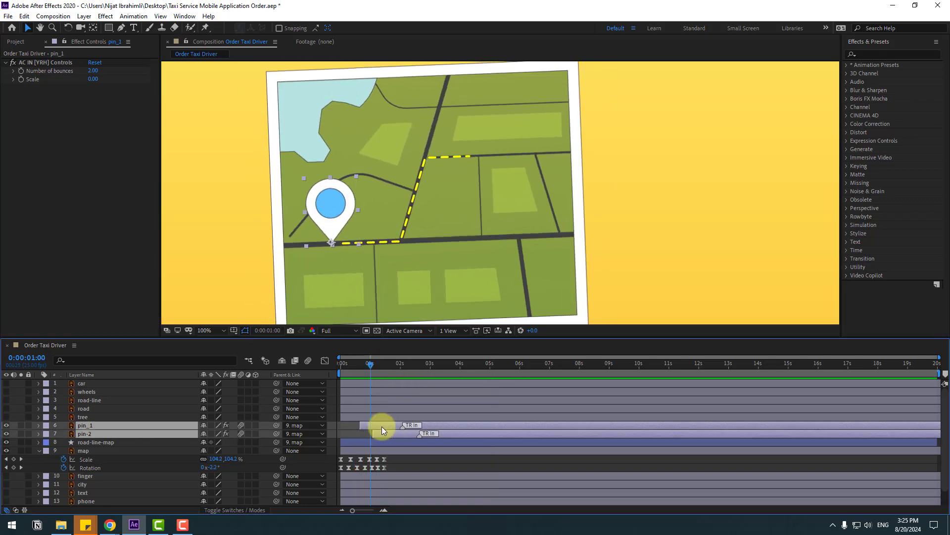
{"action": "left_click_drag", "start_coordinate": [381, 426], "coordinate": [378, 423]}
{"action": "key", "text": "space"}
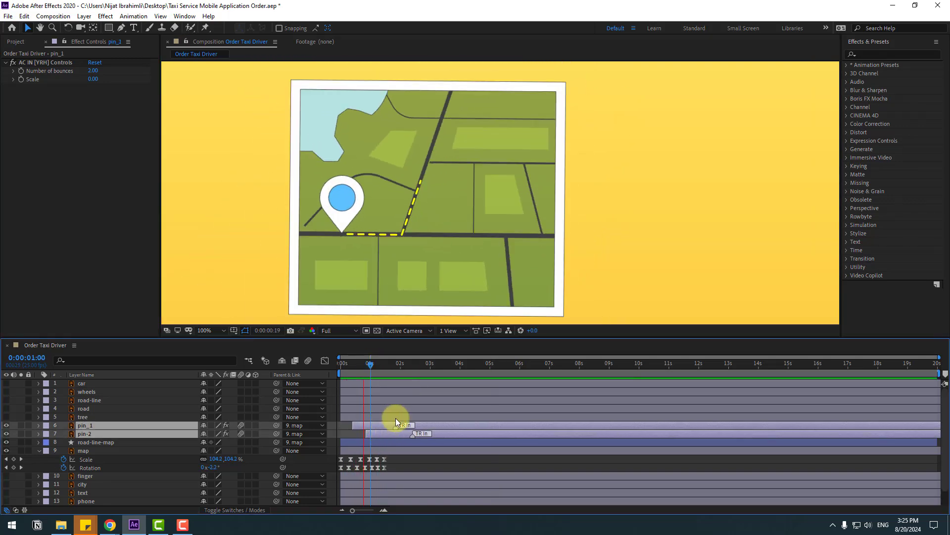
{"action": "key", "text": "space"}
- Delay the start of the road-line-map layer to about 0.6 s, preview it, and fit the whole composition in view
{"action": "left_click", "coordinate": [79, 444]}
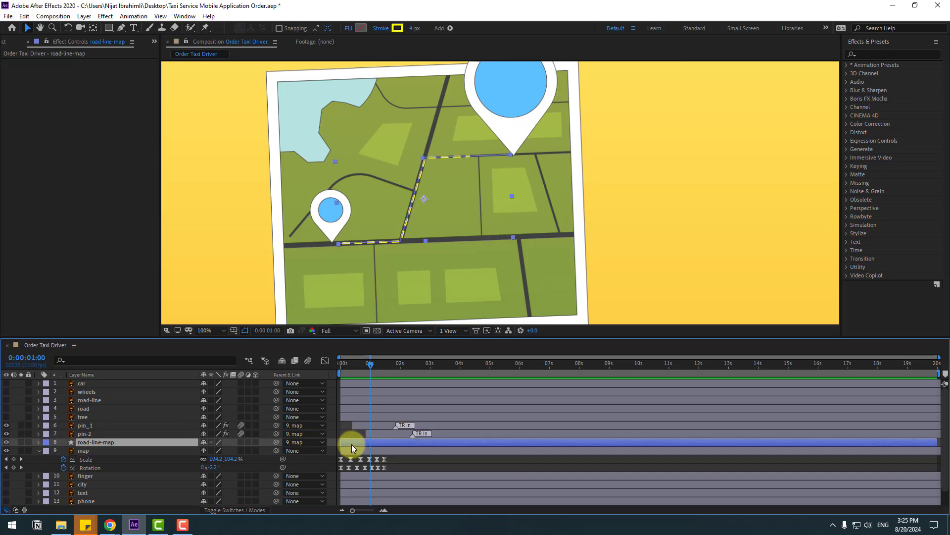
{"action": "left_click_drag", "start_coordinate": [351, 444], "coordinate": [370, 444]}
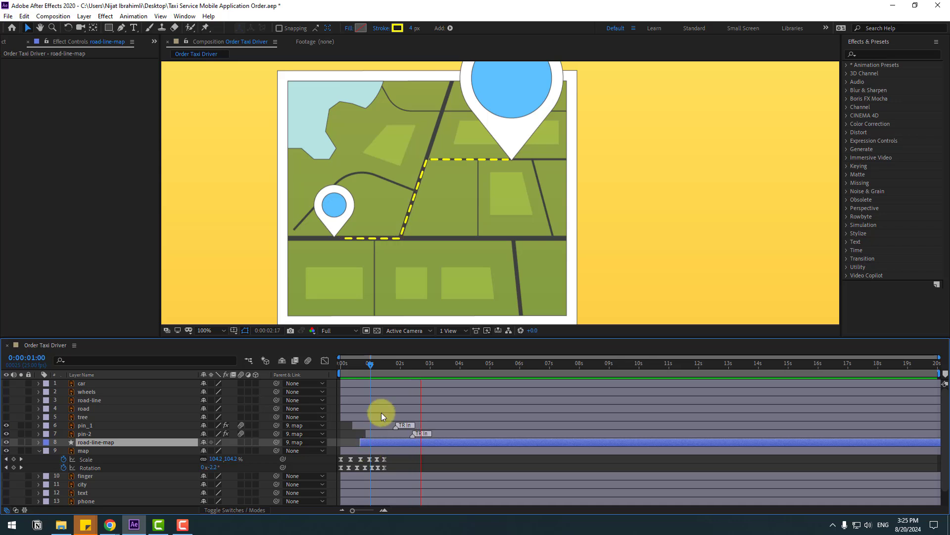
{"action": "key", "text": "space"}
{"action": "left_click", "coordinate": [207, 330]}
{"action": "left_click", "coordinate": [213, 352]}
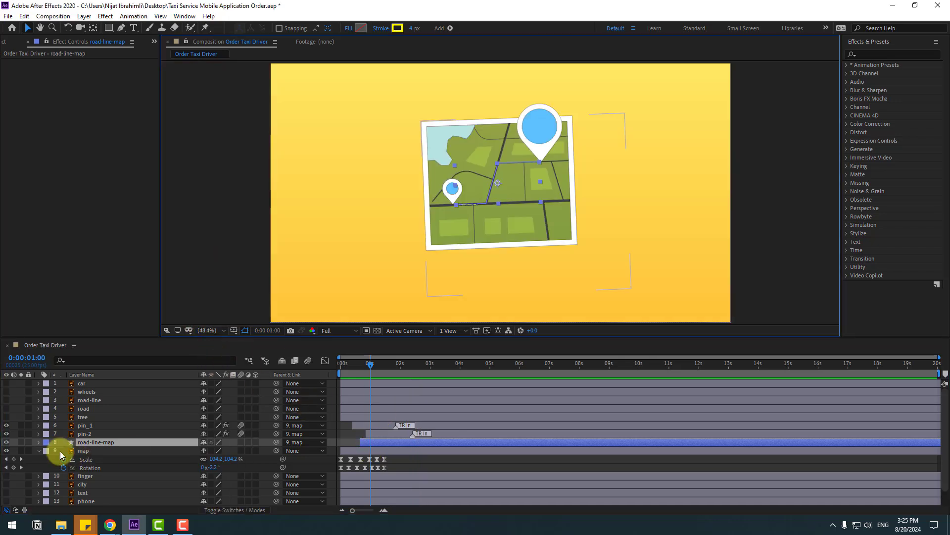
- Keyframe the map's Scale at 100% at 0:00:01:24, and narrow it to 26% width with 100% height at 0:00:02:09
{"action": "left_click", "coordinate": [38, 450]}
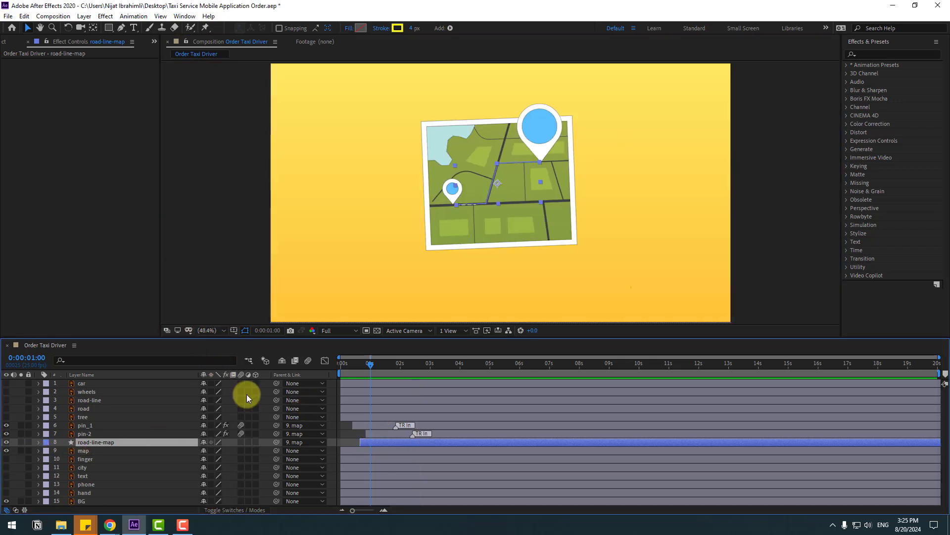
{"action": "left_click", "coordinate": [84, 454]}
{"action": "mouse_move", "coordinate": [405, 363]}
{"action": "left_mouse_down"}
{"action": "mouse_move", "coordinate": [341, 367]}
{"action": "mouse_move", "coordinate": [412, 358]}
{"action": "mouse_move", "coordinate": [372, 365]}
{"action": "mouse_move", "coordinate": [394, 366]}
{"action": "left_mouse_up"}
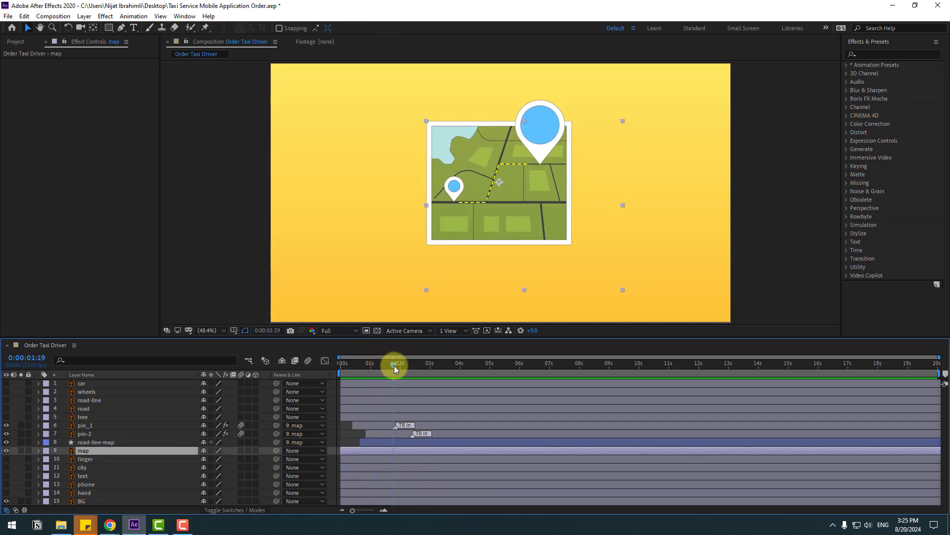
{"action": "key", "text": "s"}
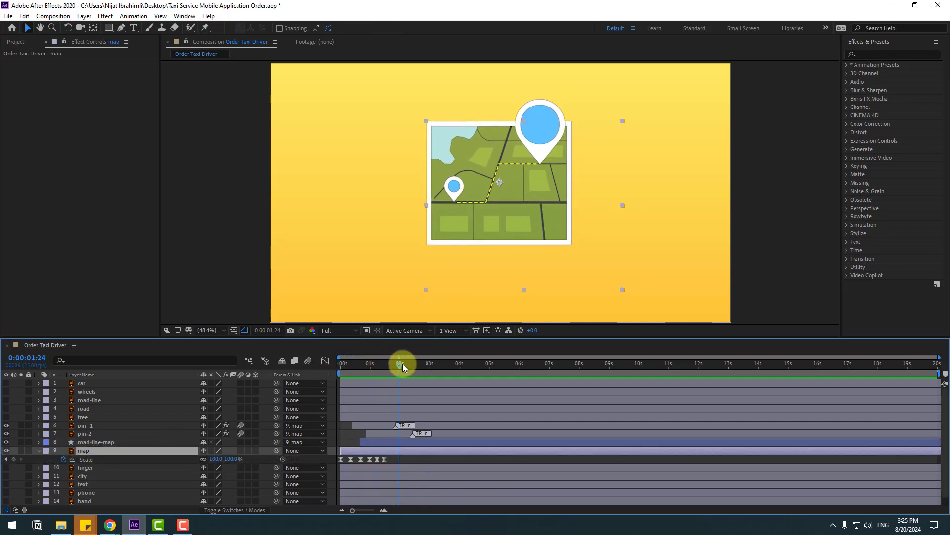
{"action": "left_click", "coordinate": [14, 460]}
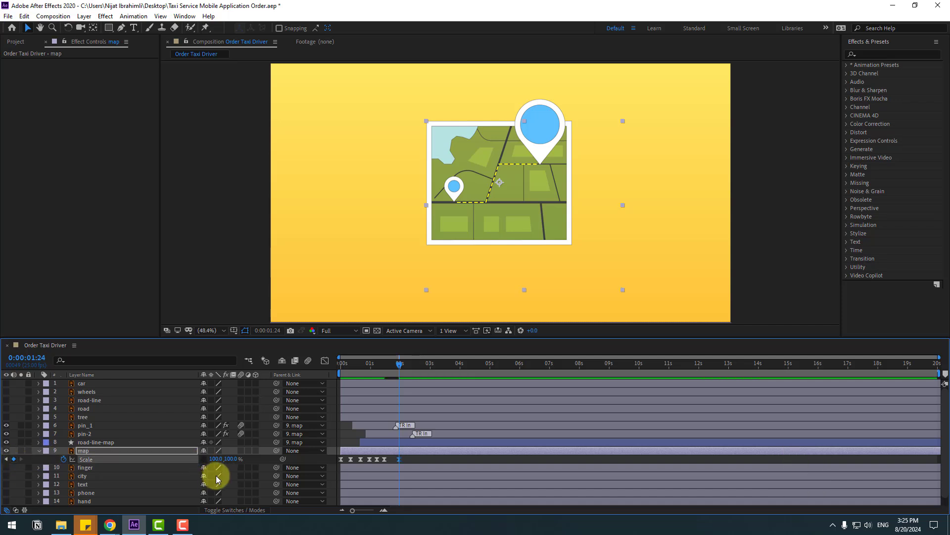
{"action": "key", "text": "shift+Page_Down"}
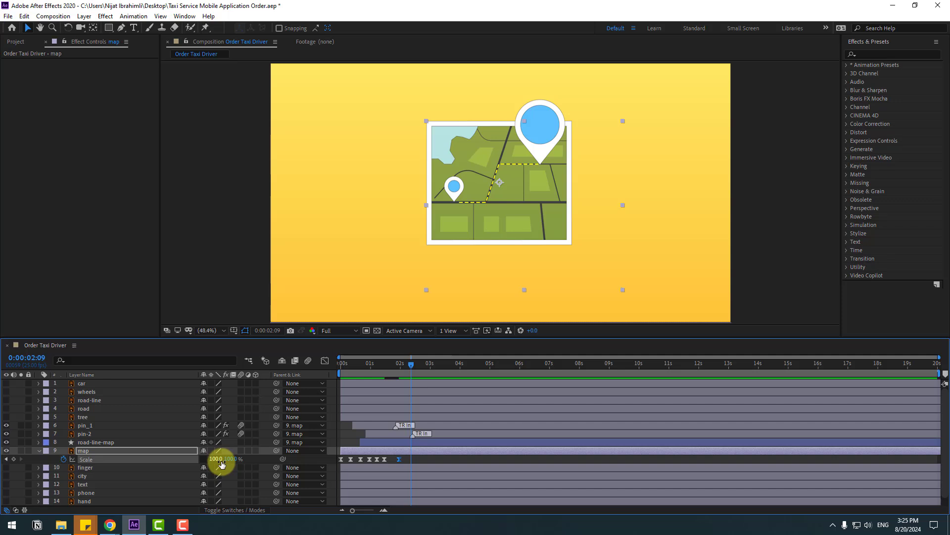
{"action": "left_click_drag", "start_coordinate": [220, 459], "coordinate": [186, 464]}
{"action": "left_click", "coordinate": [427, 460]}
- Lengthen the incoming ease of the map's last Scale keyframe in the speed graph so it shrinks fast at first, and preview
{"action": "left_click_drag", "start_coordinate": [421, 458], "coordinate": [397, 476]}
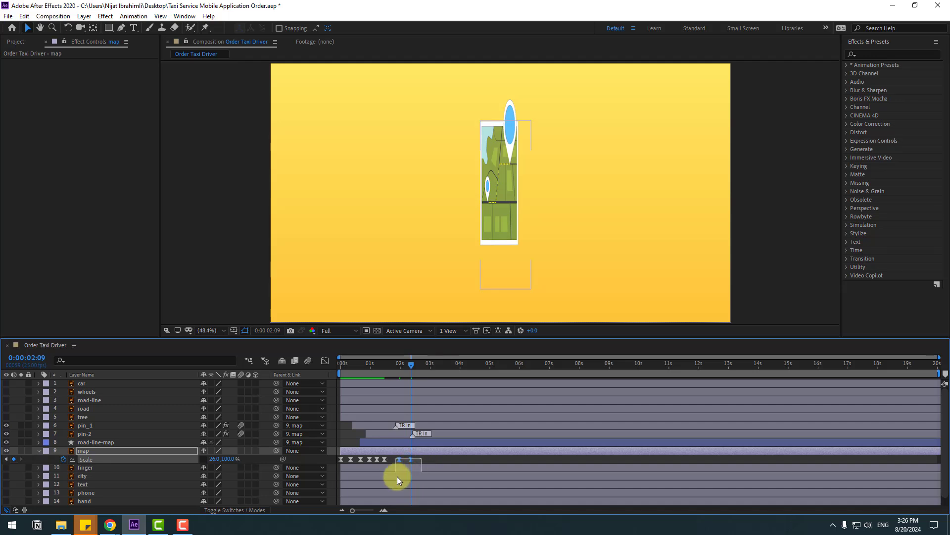
{"action": "left_click", "coordinate": [324, 361]}
{"action": "scroll", "coordinate": [438, 399], "scroll_direction": "up", "scroll_amount": 5}
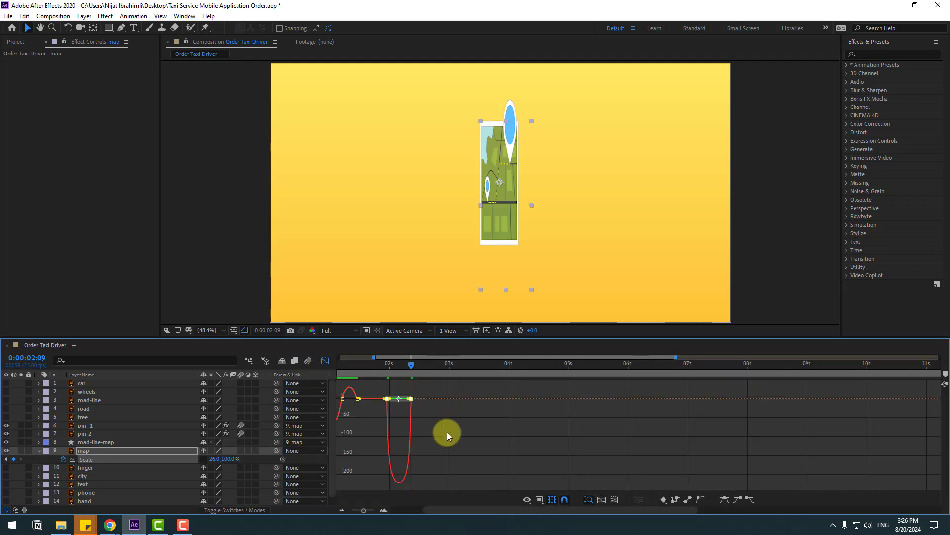
{"action": "scroll", "coordinate": [459, 454], "scroll_direction": "down", "scroll_amount": 5}
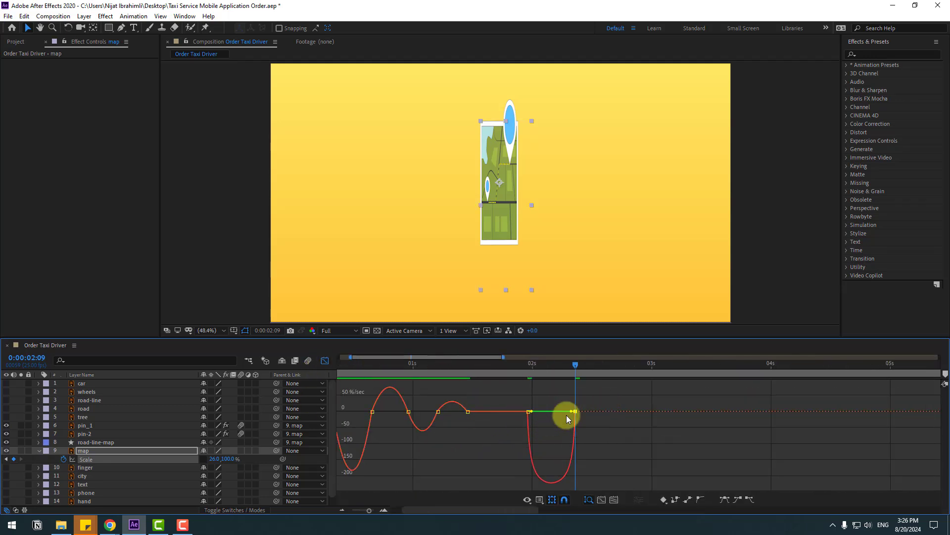
{"action": "left_click_drag", "start_coordinate": [572, 411], "coordinate": [555, 411]}
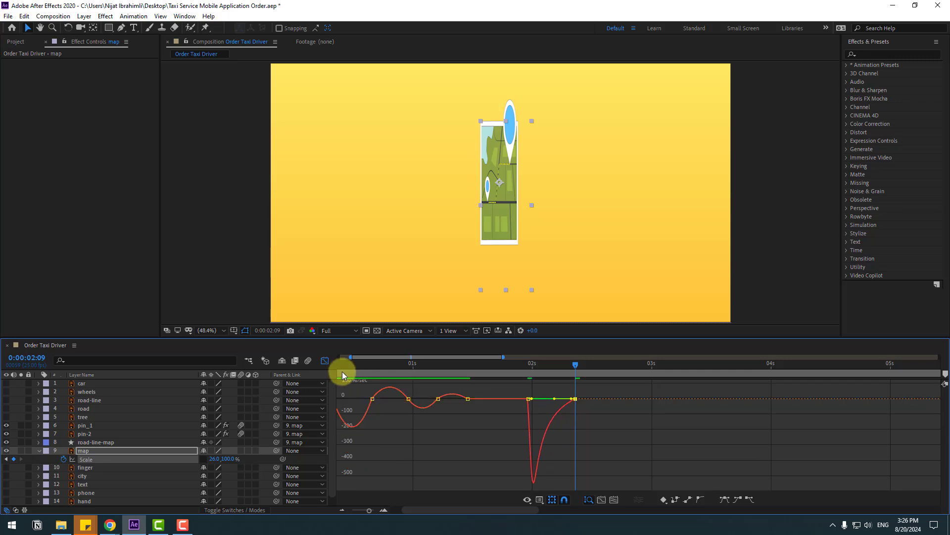
{"action": "scroll", "coordinate": [369, 382], "scroll_direction": "down", "scroll_amount": 3}
{"action": "key", "text": "space"}
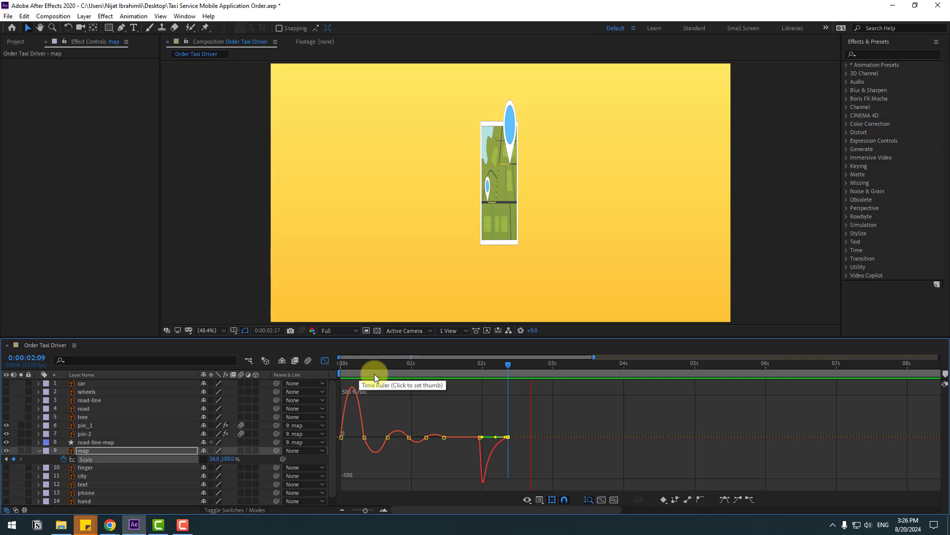
{"action": "key", "text": "space"}
{"action": "left_click", "coordinate": [325, 360]}
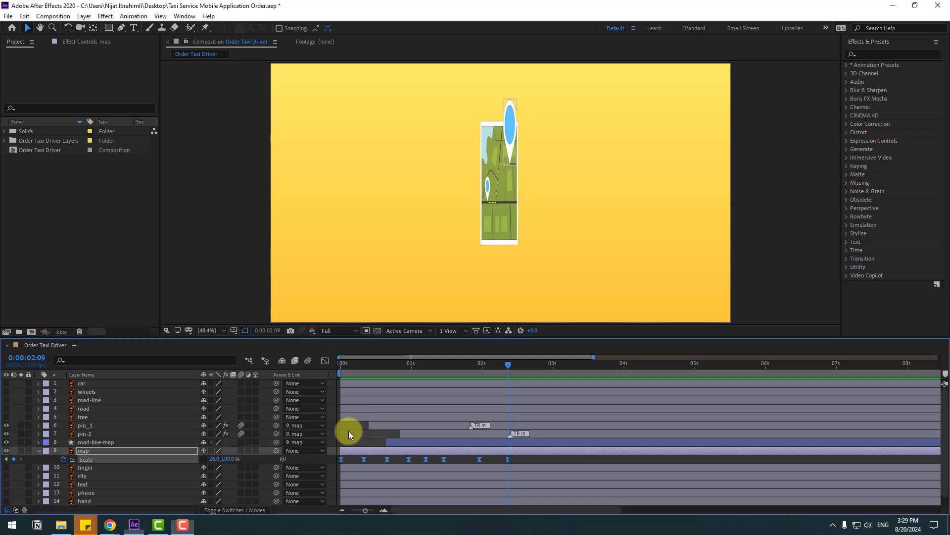
- Turn every layer except BG into a 3D layer, and collapse the map layer's properties
{"action": "left_click", "coordinate": [348, 431]}
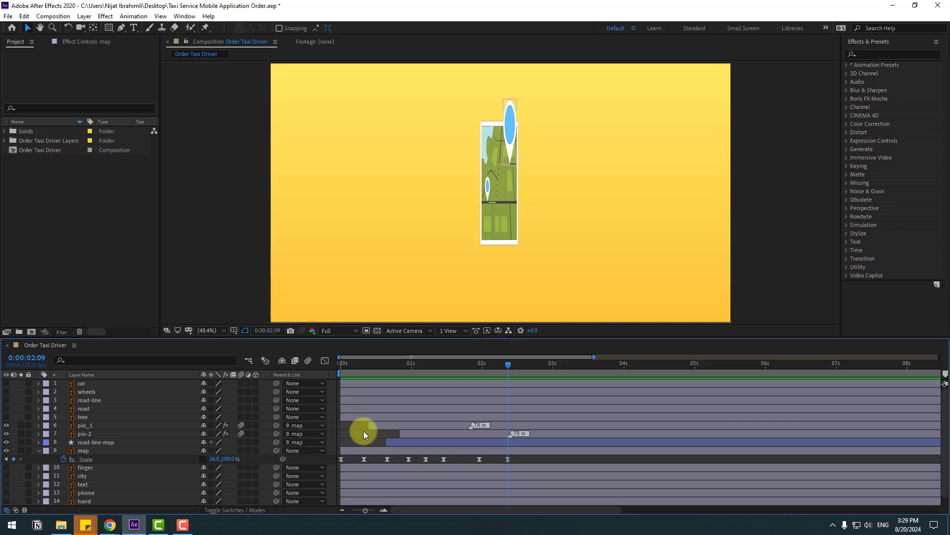
{"action": "key", "text": "ctrl+a"}
{"action": "scroll", "coordinate": [81, 501], "scroll_direction": "down", "scroll_amount": 1}
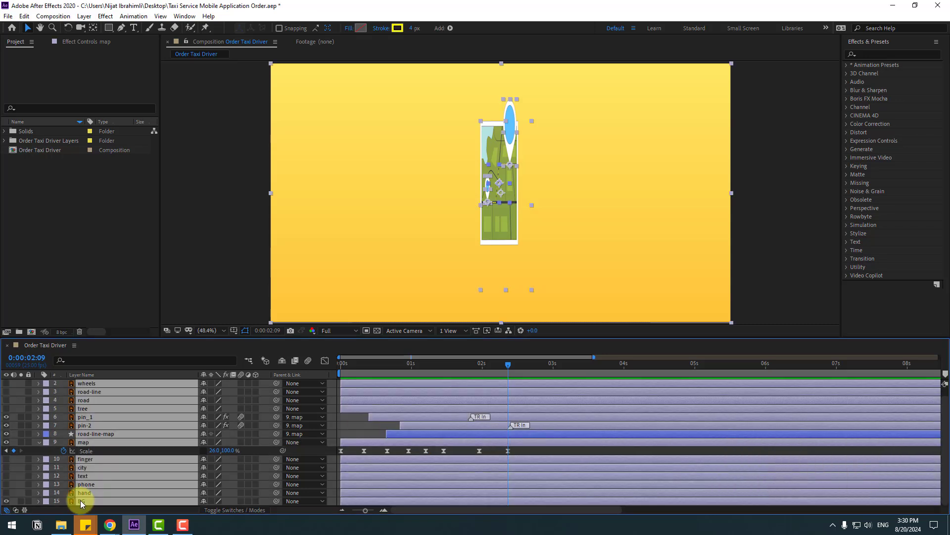
{"action": "left_click", "coordinate": [80, 500], "text": "ctrl"}
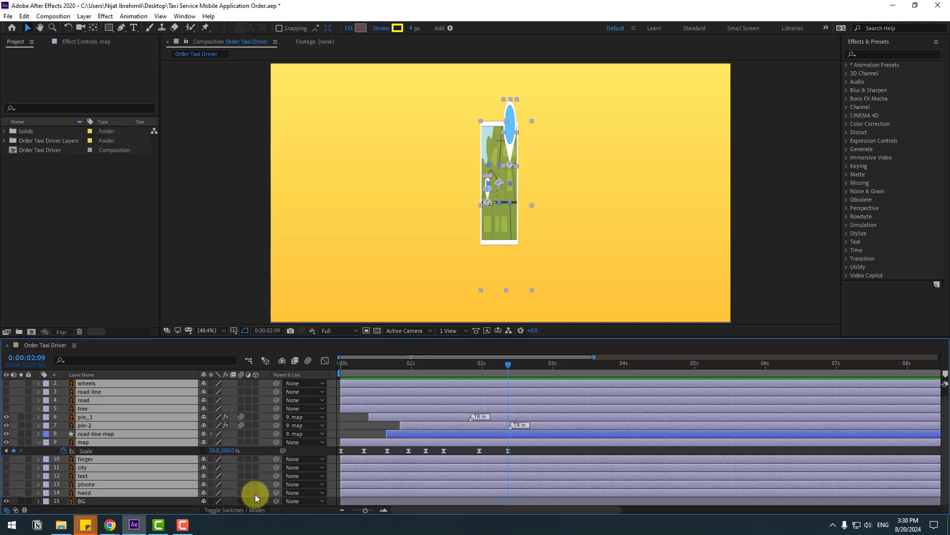
{"action": "left_click", "coordinate": [255, 494]}
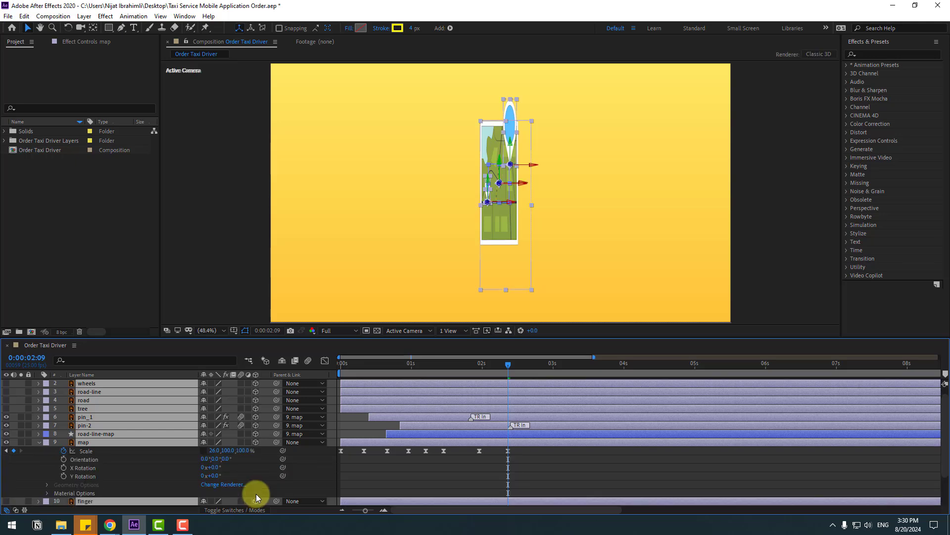
{"action": "scroll", "coordinate": [267, 482], "scroll_direction": "down", "scroll_amount": 2}
{"action": "scroll", "coordinate": [280, 474], "scroll_direction": "up", "scroll_amount": 3}
{"action": "left_click", "coordinate": [377, 476]}
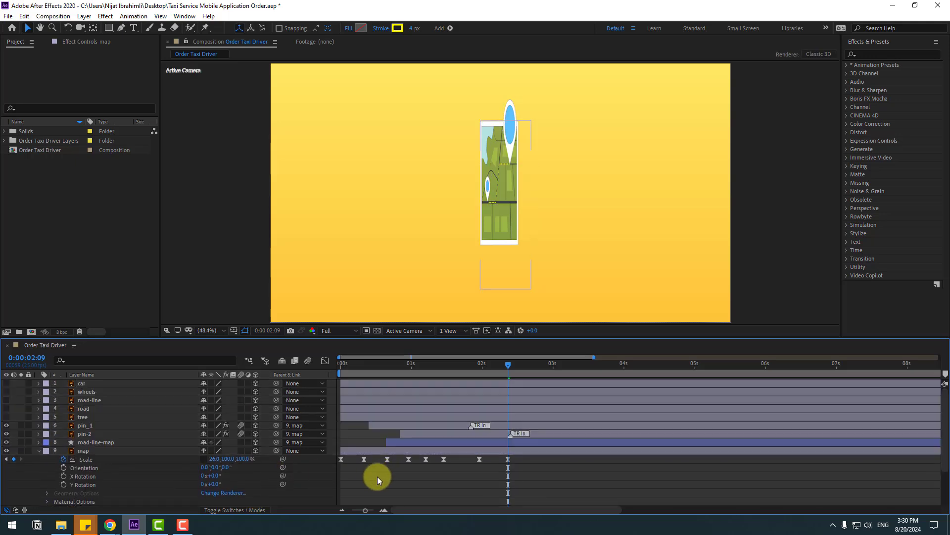
{"action": "left_click", "coordinate": [38, 451]}
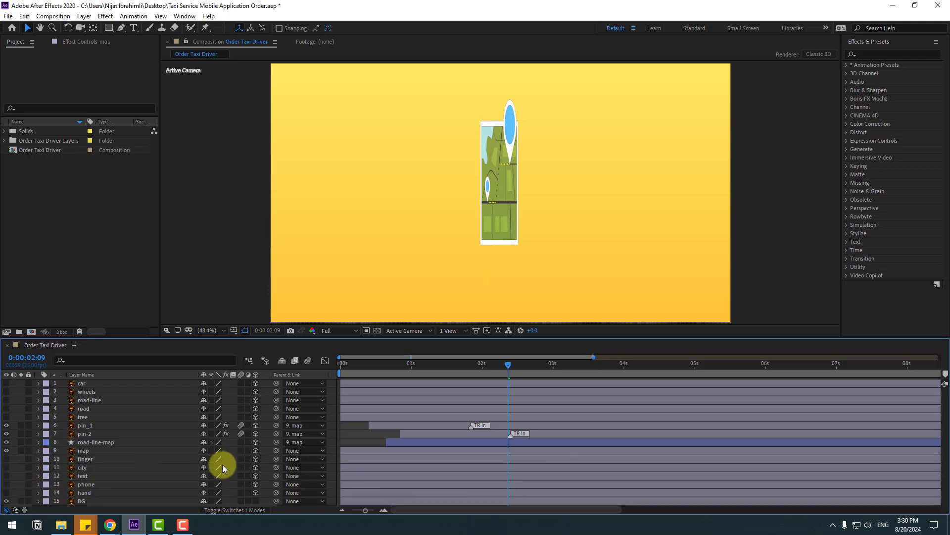
- Add a two-node camera named Camera 1 with the 50mm preset
{"action": "key", "text": "ctrl+a"}
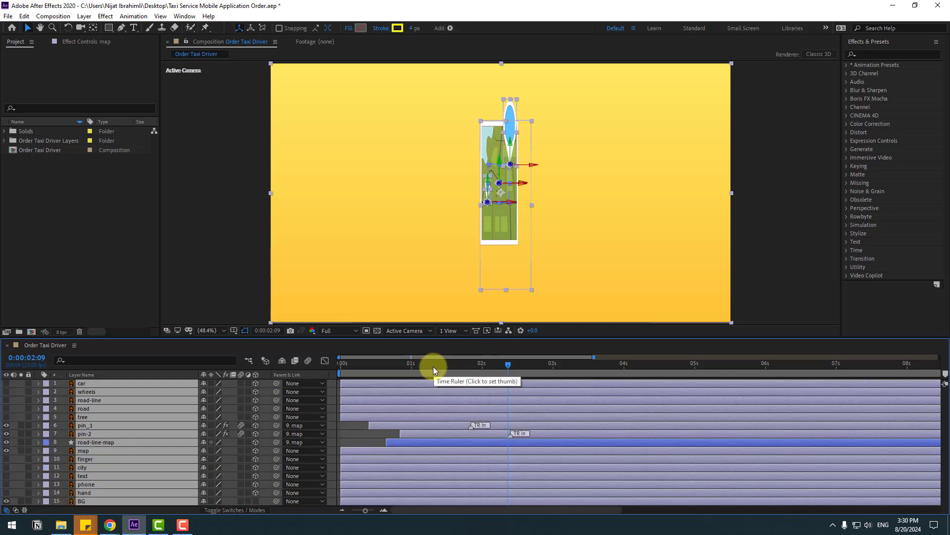
{"action": "left_click_drag", "start_coordinate": [401, 366], "coordinate": [488, 367]}
{"action": "key", "text": "ctrl+shift+a"}
{"action": "left_click", "coordinate": [84, 16]}
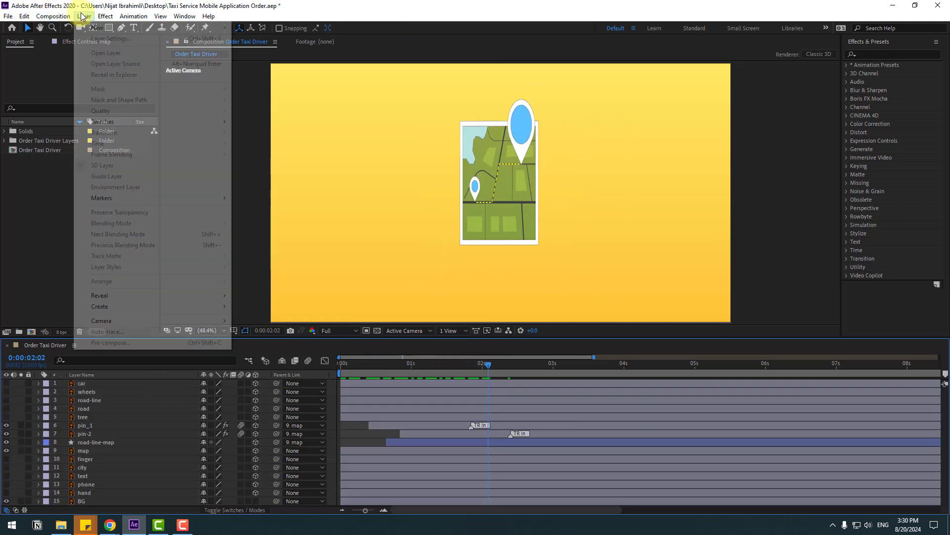
{"action": "mouse_move", "coordinate": [99, 27]}
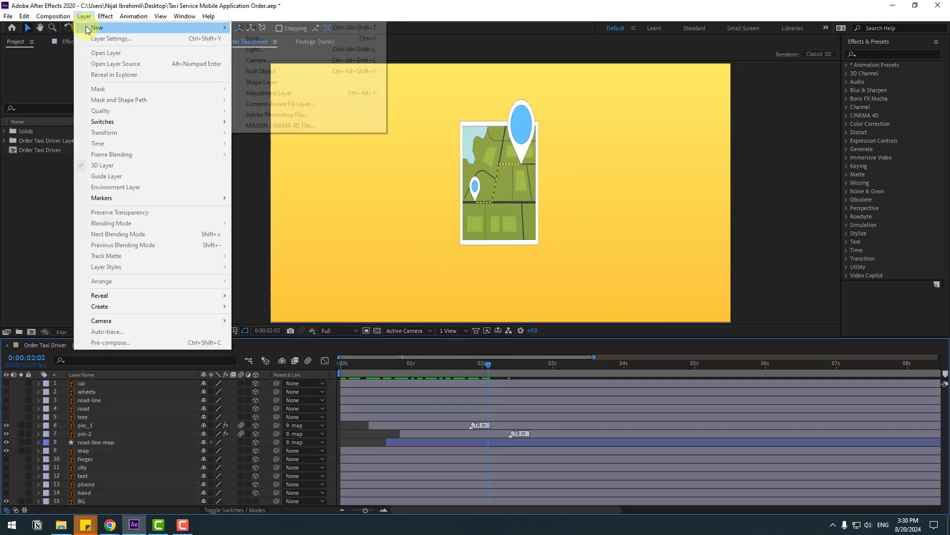
{"action": "left_click", "coordinate": [280, 61]}
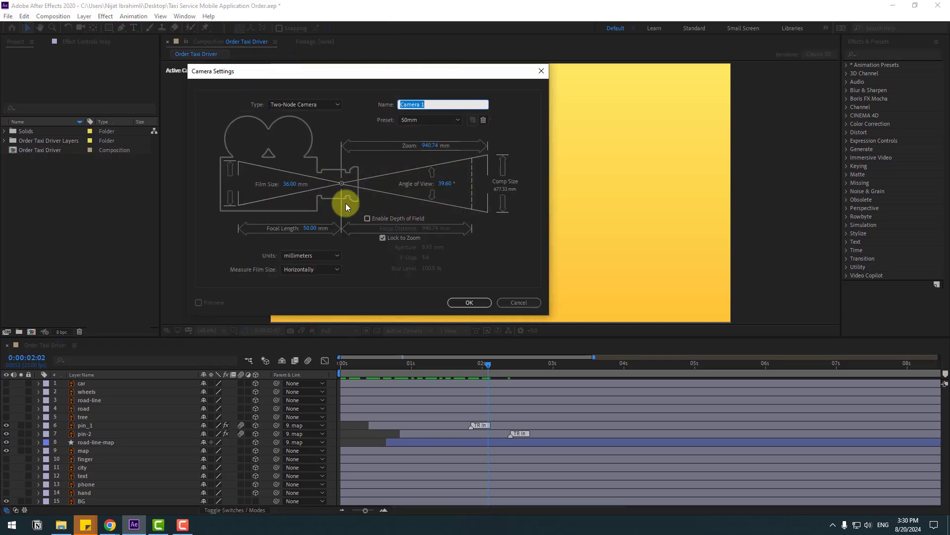
{"action": "left_click", "coordinate": [466, 300]}
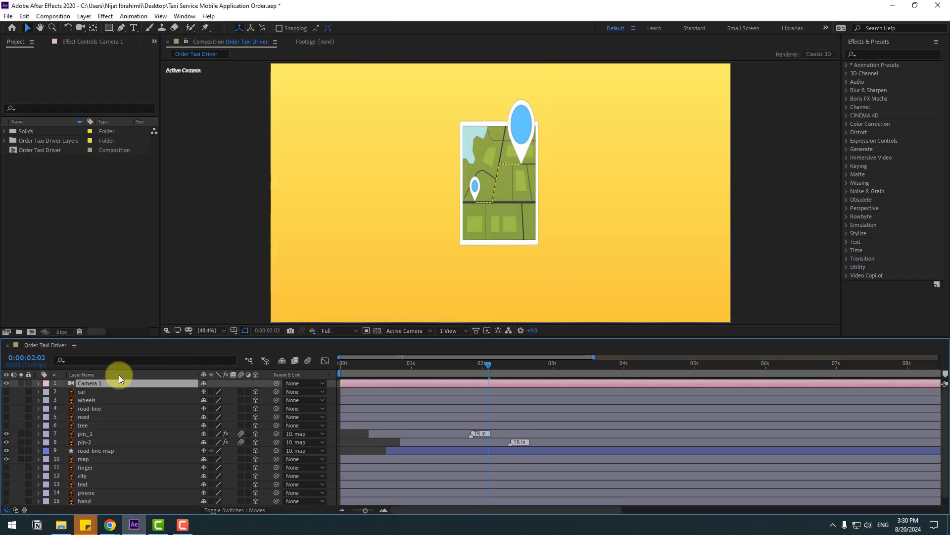
- Create an orbit null for Camera 1, and center the null's anchor point
{"action": "right_click", "coordinate": [87, 384]}
{"action": "mouse_move", "coordinate": [147, 321]}
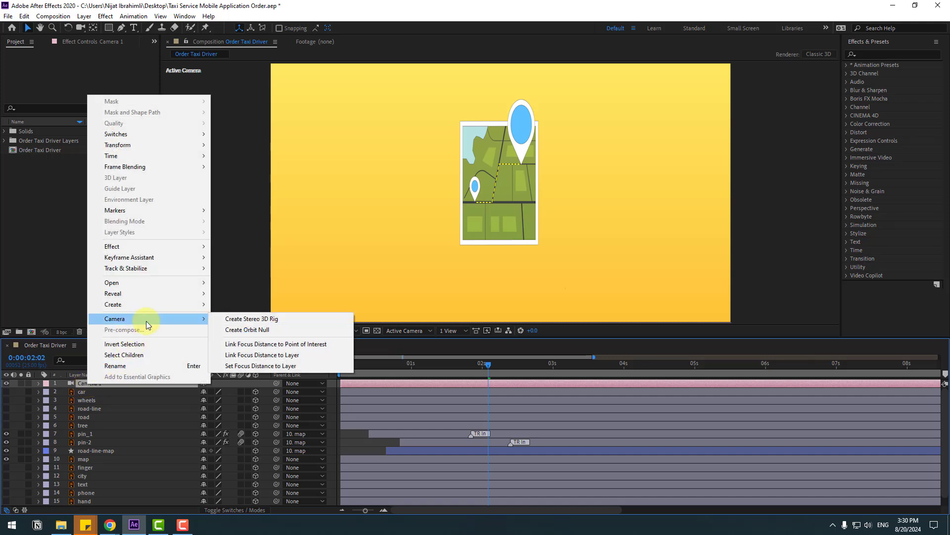
{"action": "left_click", "coordinate": [256, 330]}
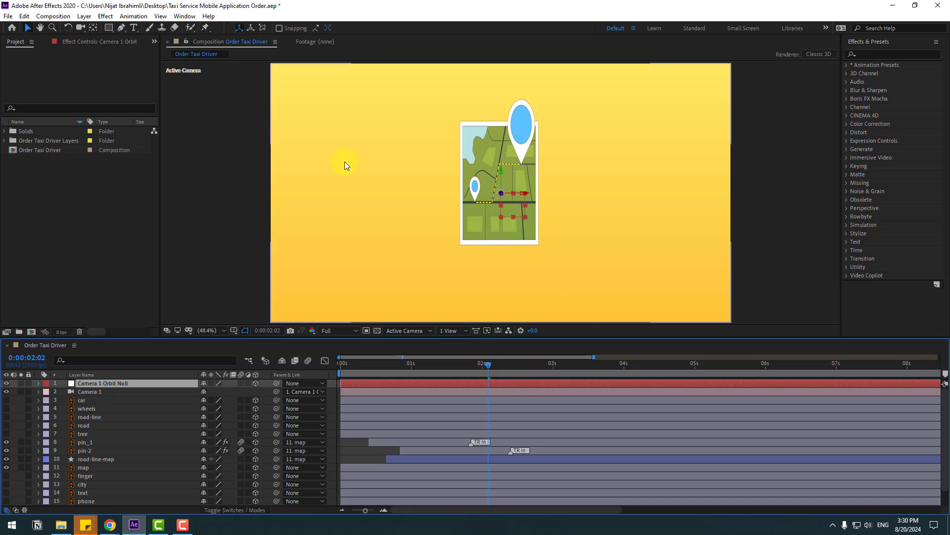
{"action": "left_click", "coordinate": [93, 29]}
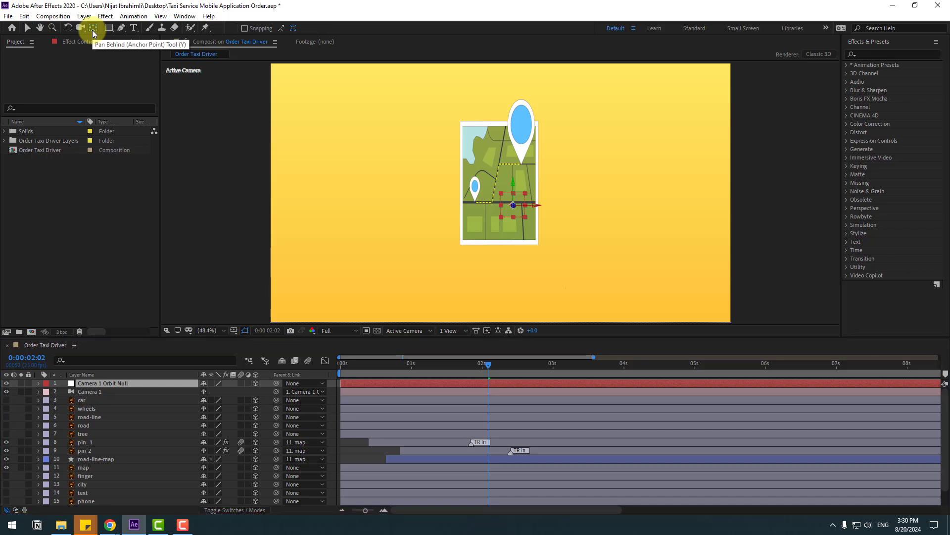
{"action": "left_click", "coordinate": [28, 27]}
- Keyframe the orbit null's Position at about 1.5 s, and set its Y position to 2976 at 0:00:02:11
{"action": "left_click", "coordinate": [120, 383]}
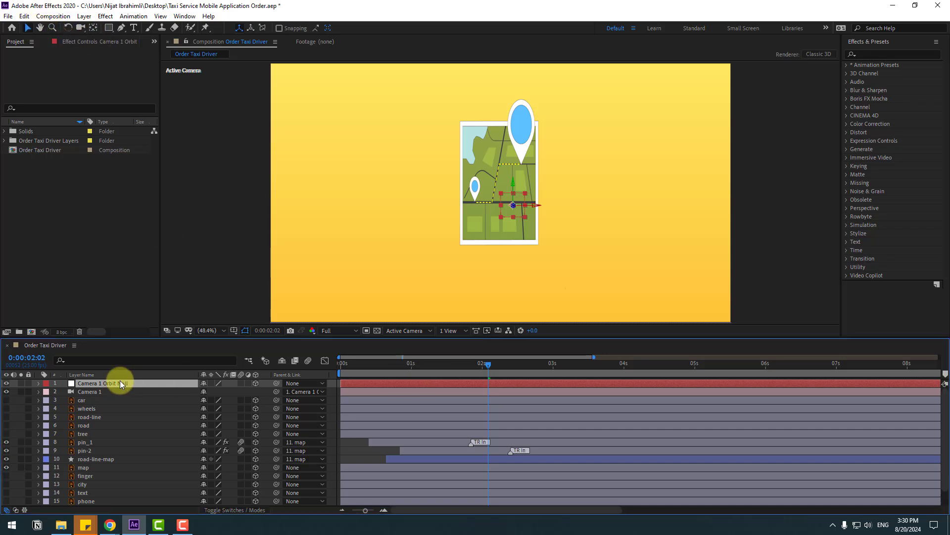
{"action": "key", "text": "p"}
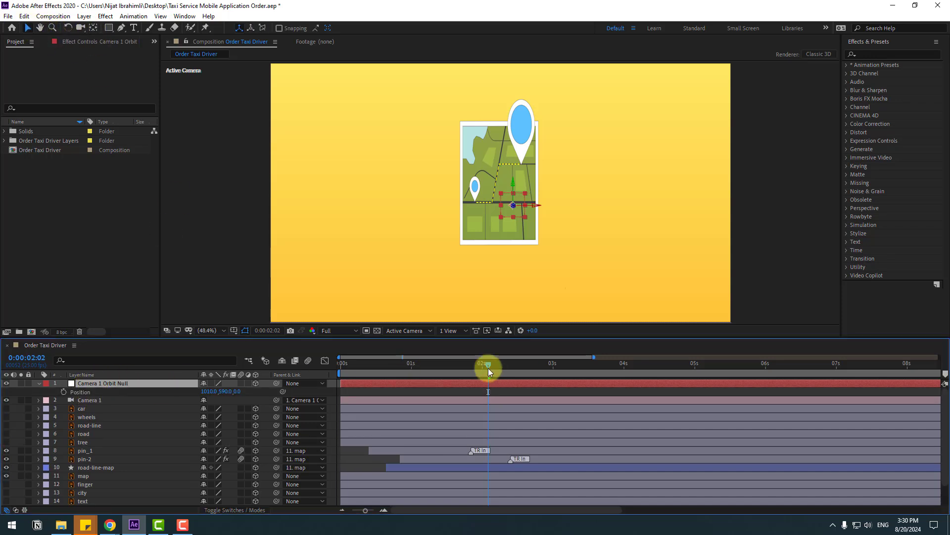
{"action": "left_click_drag", "start_coordinate": [488, 367], "coordinate": [513, 365]}
{"action": "left_click", "coordinate": [64, 392]}
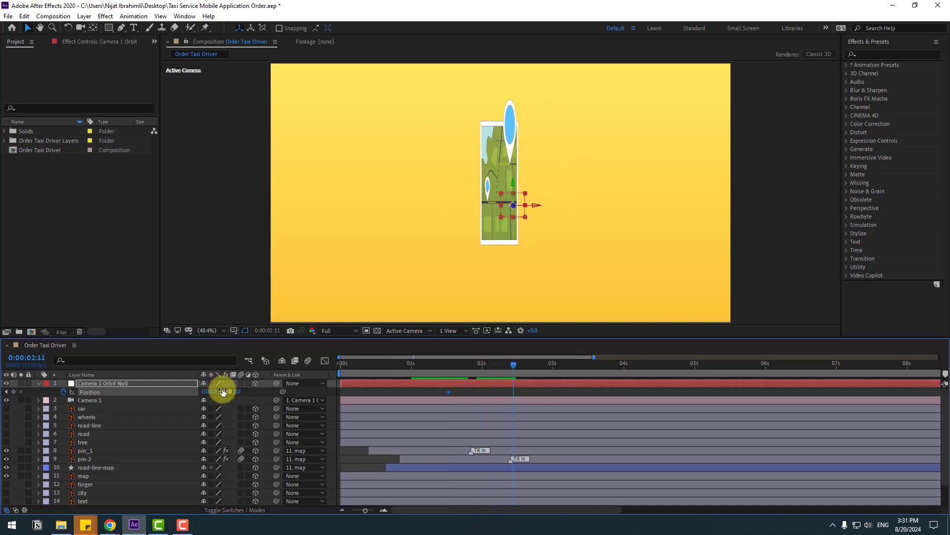
{"action": "left_click_drag", "start_coordinate": [223, 392], "coordinate": [354, 362]}
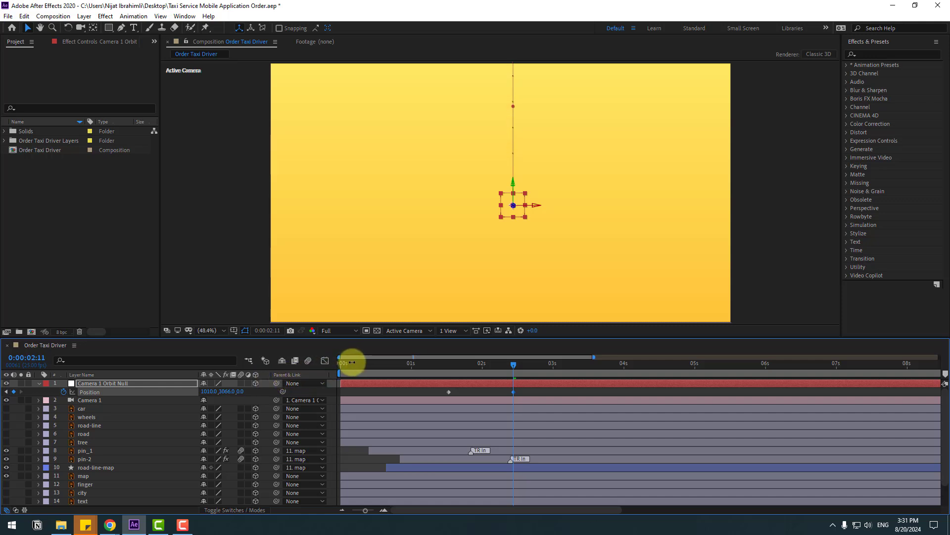
{"action": "left_click", "coordinate": [530, 391]}
- Apply Easy Ease to both Position keyframes of the orbit null
{"action": "left_click", "coordinate": [449, 392]}
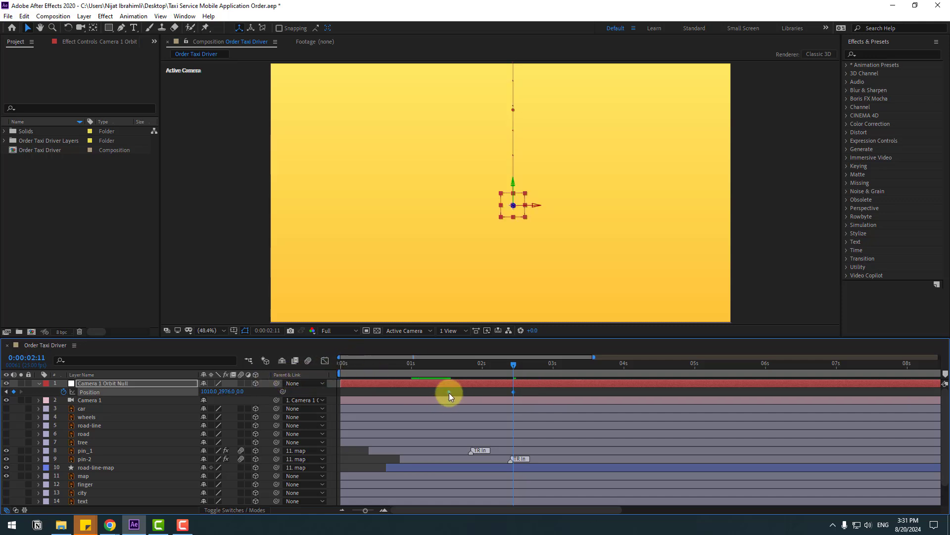
{"action": "right_click", "coordinate": [449, 392]}
{"action": "mouse_move", "coordinate": [554, 385]}
{"action": "left_click", "coordinate": [594, 418]}
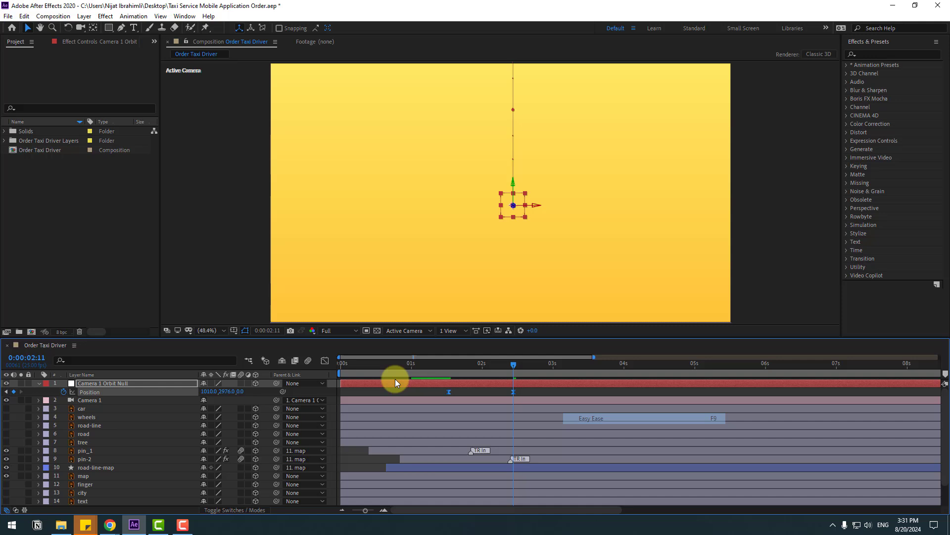
- Lengthen both eases of the null's Position move into a steep central peak in the speed graph, and preview it
{"action": "left_click", "coordinate": [325, 360]}
{"action": "left_click_drag", "start_coordinate": [423, 467], "coordinate": [494, 482]}
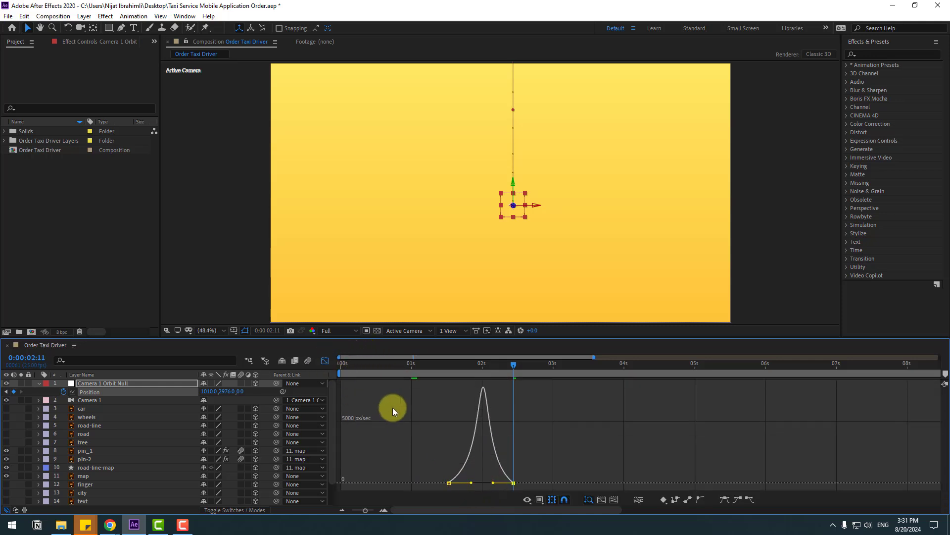
{"action": "key", "text": "space"}
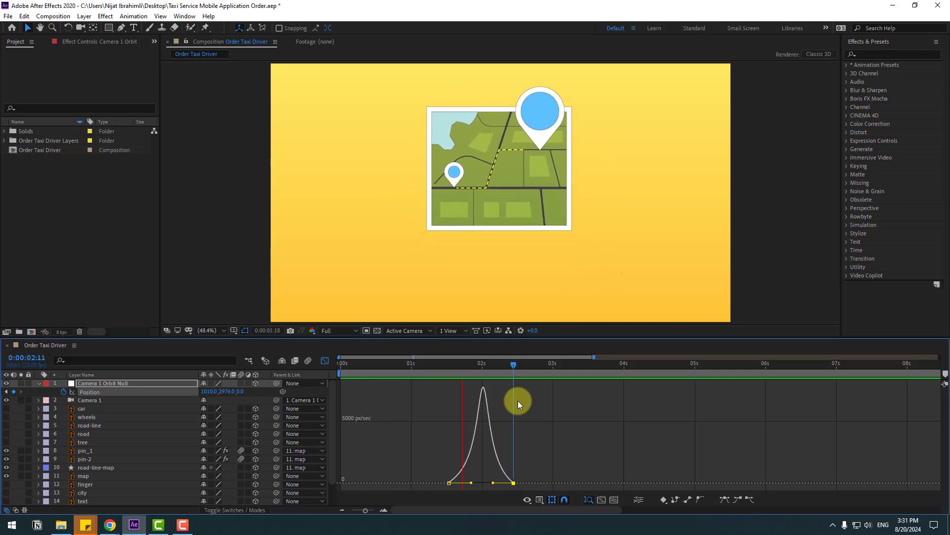
{"action": "key", "text": "space"}
{"action": "left_click", "coordinate": [324, 362]}
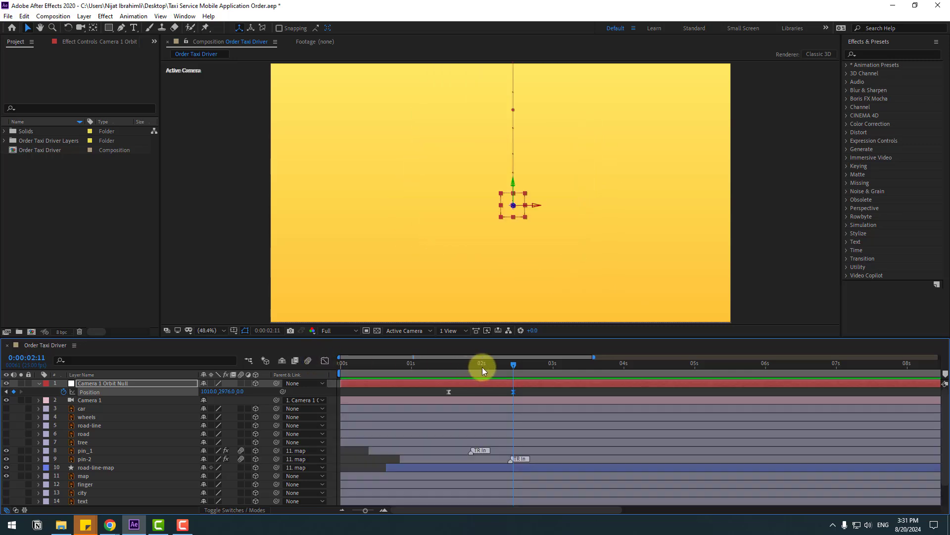
- Make the finger, city, text, phone and hand layers visible together
{"action": "scroll", "coordinate": [157, 412], "scroll_direction": "down", "scroll_amount": 1}
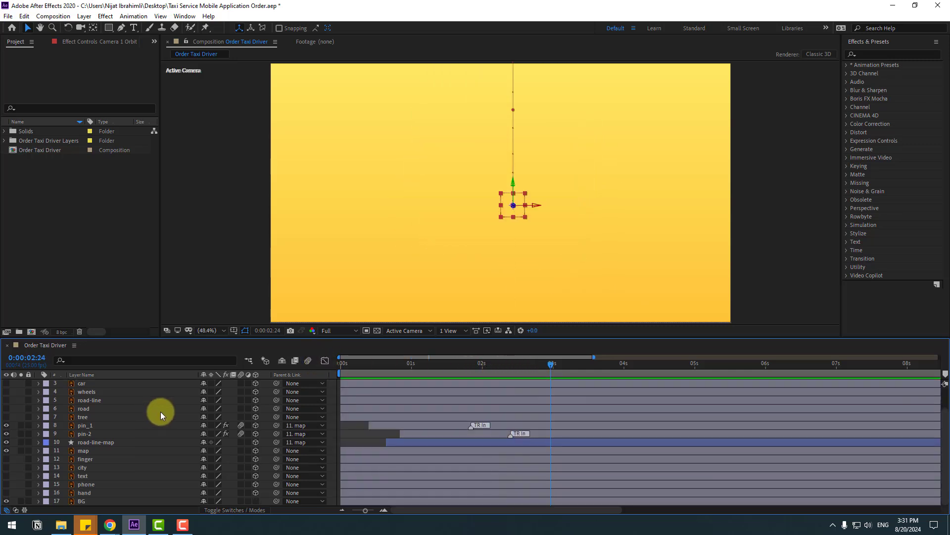
{"action": "left_click", "coordinate": [84, 492]}
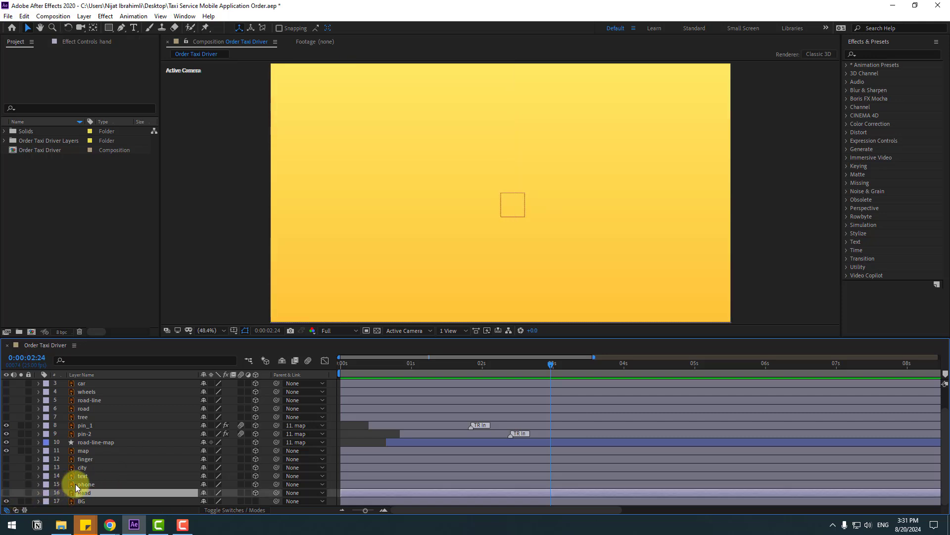
{"action": "left_click", "coordinate": [82, 485], "text": "ctrl"}
{"action": "left_click", "coordinate": [82, 476], "text": "ctrl"}
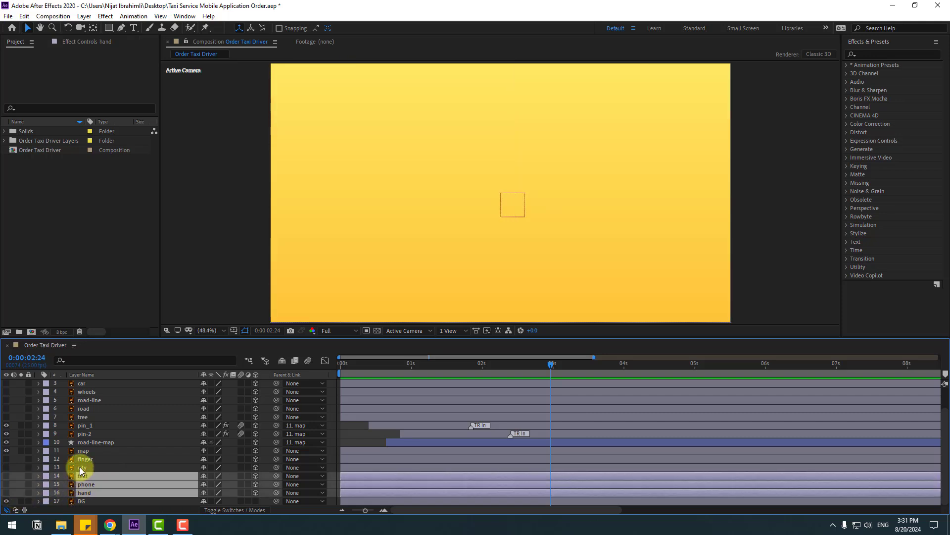
{"action": "left_click", "coordinate": [79, 467], "text": "ctrl"}
{"action": "left_click", "coordinate": [81, 458], "text": "ctrl"}
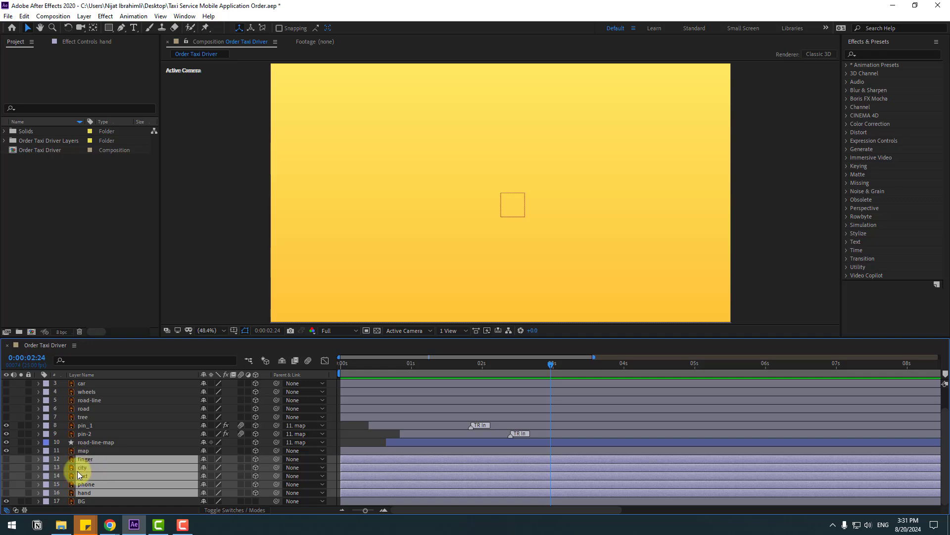
{"action": "left_click", "coordinate": [6, 459]}
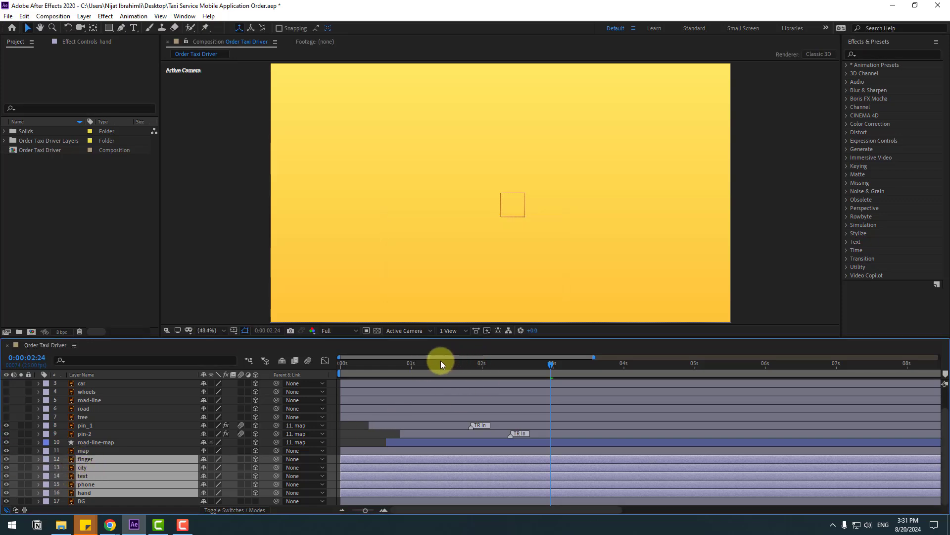
- At 0:00:03:03, move the finger, city, text, phone and hand layers together down into the camera frame
{"action": "left_click_drag", "start_coordinate": [442, 365], "coordinate": [517, 360]}
{"action": "key", "text": "comma"}
{"action": "key", "text": "comma"}
{"action": "key", "text": "comma"}
{"action": "key", "text": "comma"}
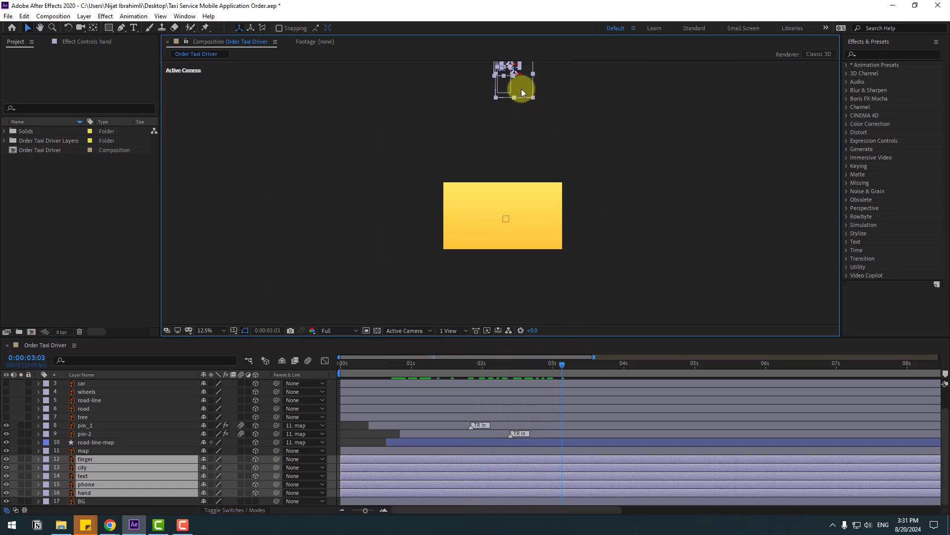
{"action": "left_click_drag", "start_coordinate": [526, 127], "coordinate": [525, 246]}
{"action": "key", "text": "period"}
{"action": "key", "text": "period"}
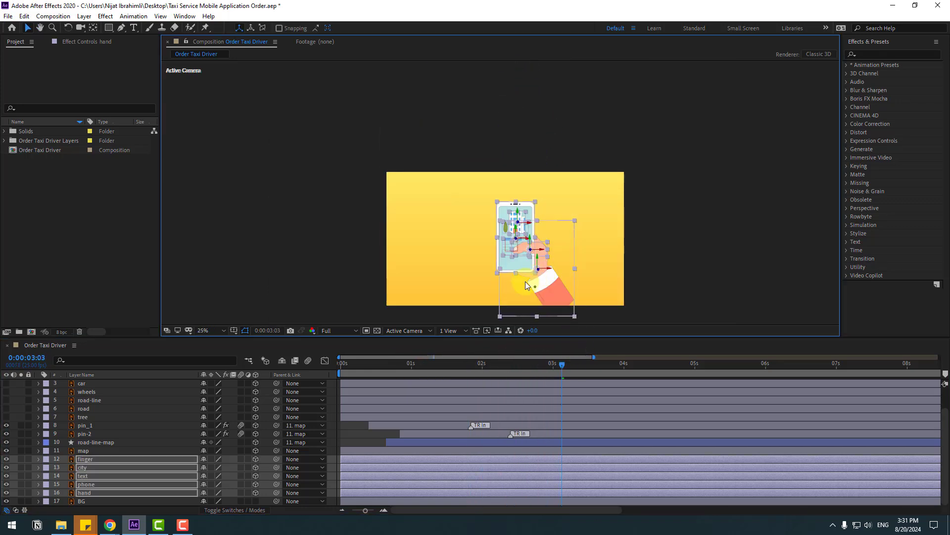
{"action": "key", "text": "comma"}
{"action": "key", "text": "comma"}
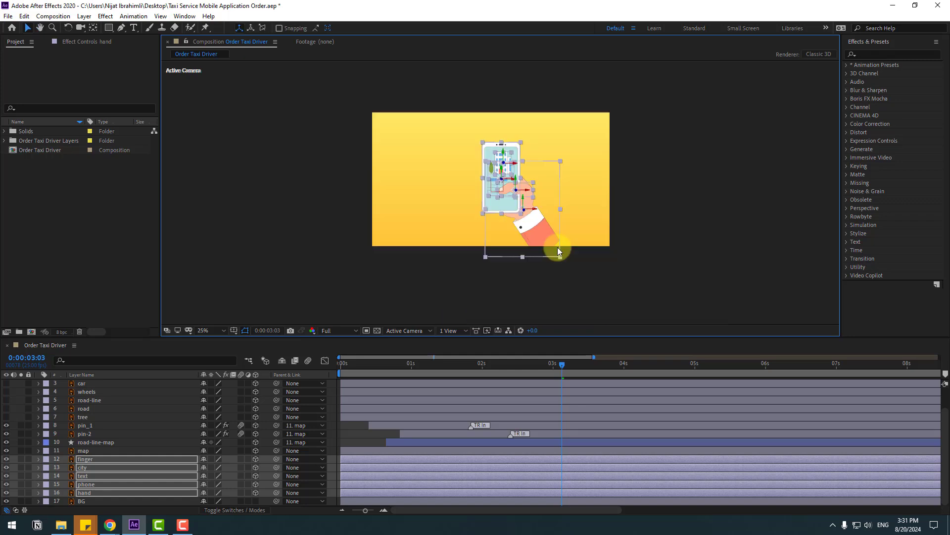
{"action": "left_click_drag", "start_coordinate": [532, 236], "coordinate": [523, 235]}
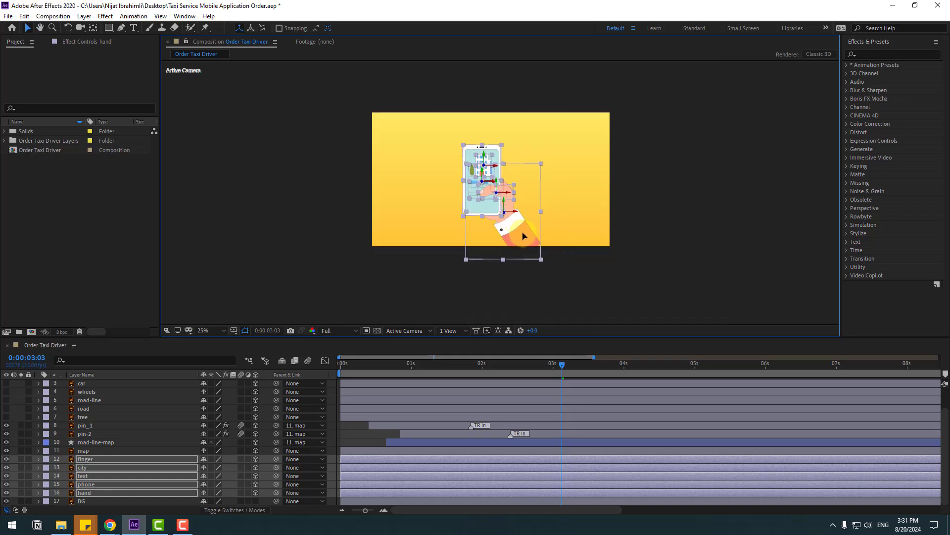
- Show the title/action safe guides, and center the phone and its companion layers horizontally in the frame
{"action": "left_click", "coordinate": [234, 331]}
{"action": "left_click", "coordinate": [238, 341]}
{"action": "left_click_drag", "start_coordinate": [512, 240], "coordinate": [518, 241]}
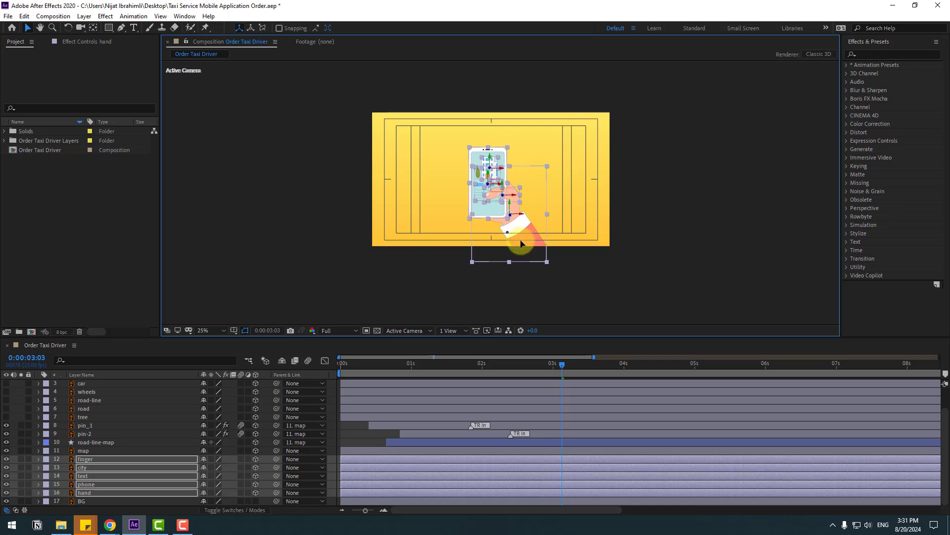
- Move the map's last two Scale keyframes earlier, so the squeeze starts at 0:00:01:16, and shorten the gap between them
{"action": "left_click_drag", "start_coordinate": [413, 363], "coordinate": [471, 362]}
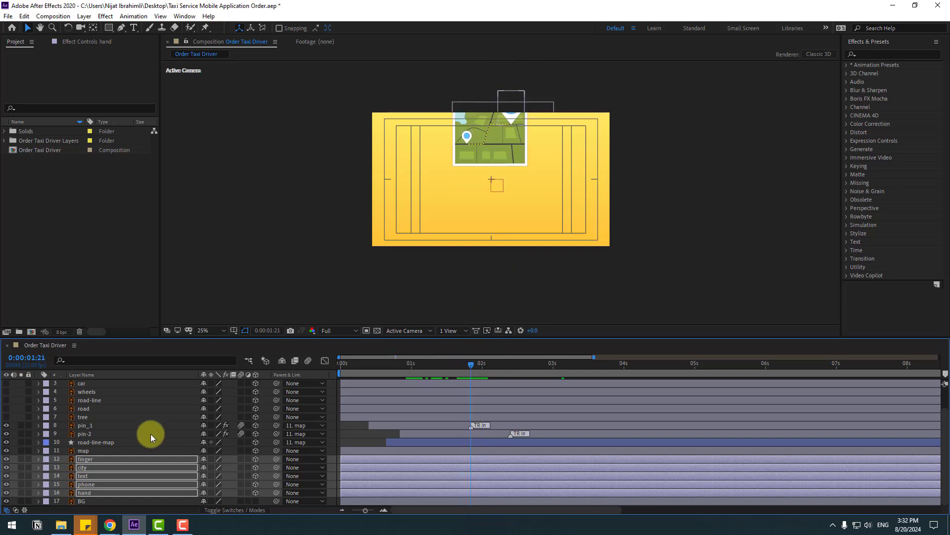
{"action": "left_click", "coordinate": [85, 450]}
{"action": "key", "text": "u"}
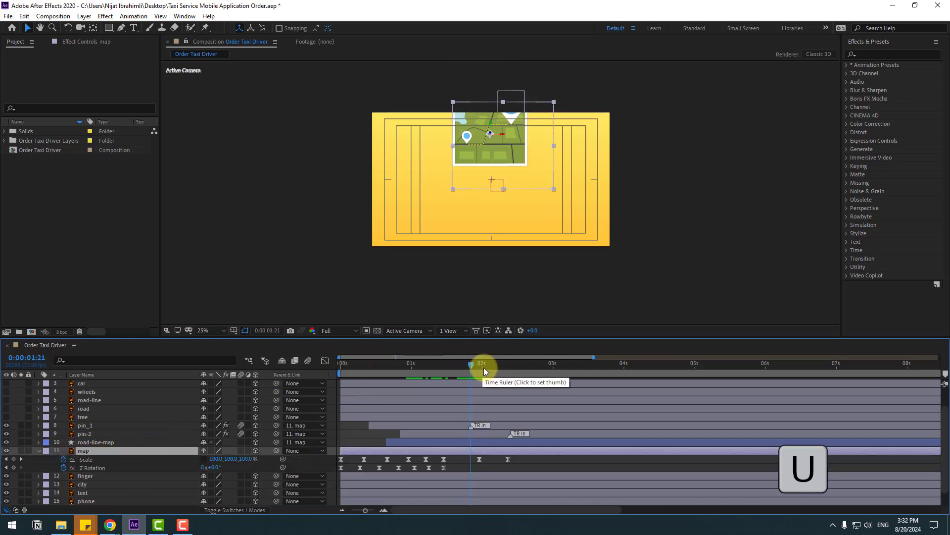
{"action": "left_click_drag", "start_coordinate": [433, 364], "coordinate": [446, 364]}
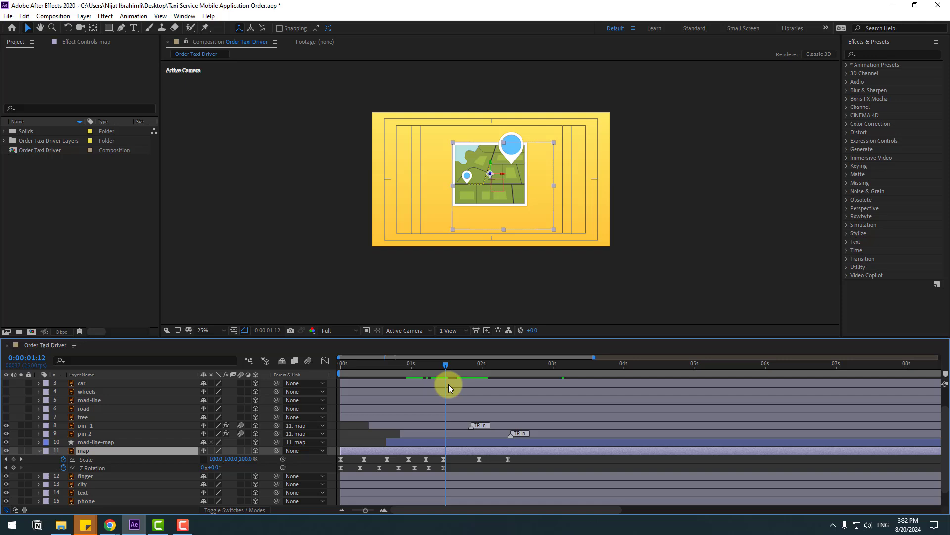
{"action": "left_click", "coordinate": [480, 460]}
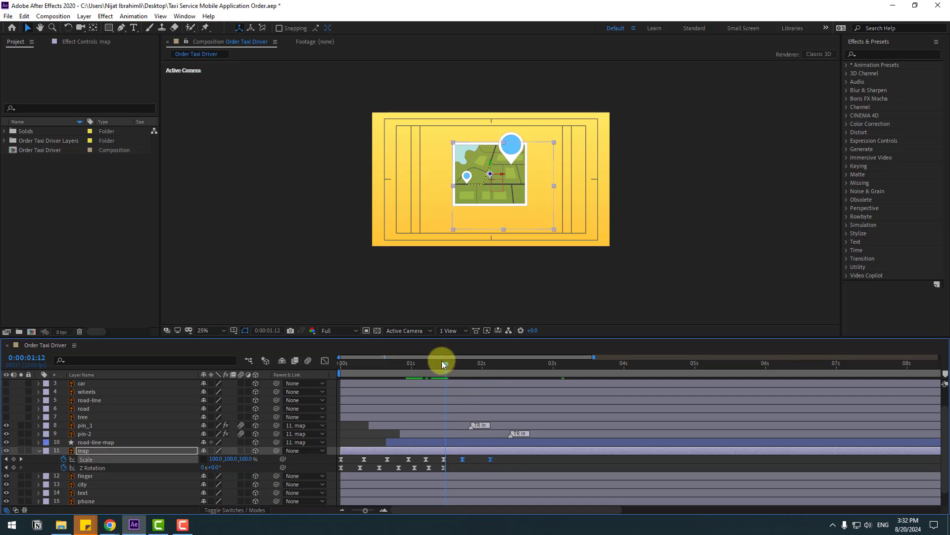
{"action": "left_click_drag", "start_coordinate": [442, 362], "coordinate": [460, 370]}
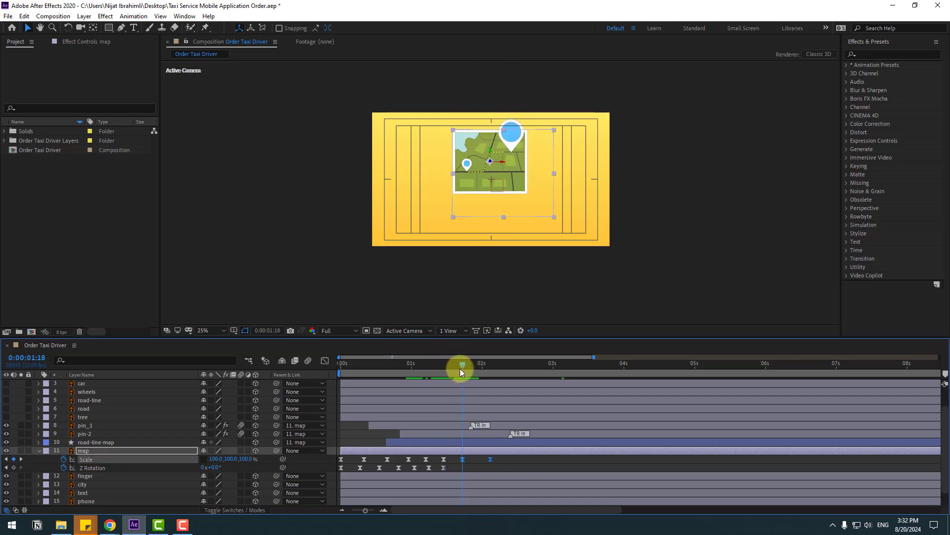
{"action": "mouse_move", "coordinate": [462, 464]}
{"action": "left_mouse_down"}
{"action": "mouse_move", "coordinate": [485, 462]}
{"action": "mouse_move", "coordinate": [456, 462]}
{"action": "left_mouse_up"}
{"action": "left_click_drag", "start_coordinate": [437, 367], "coordinate": [456, 368]}
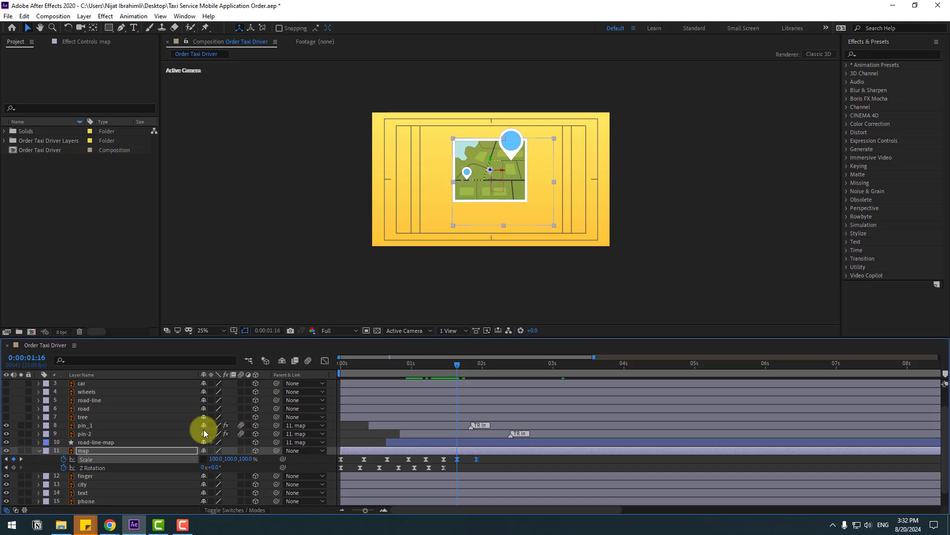
- Keyframe the map's Position at 0:00:01:16, and set its Y position to 2667.7 over the phone at 0:00:02:12
{"action": "key", "text": "shift+p"}
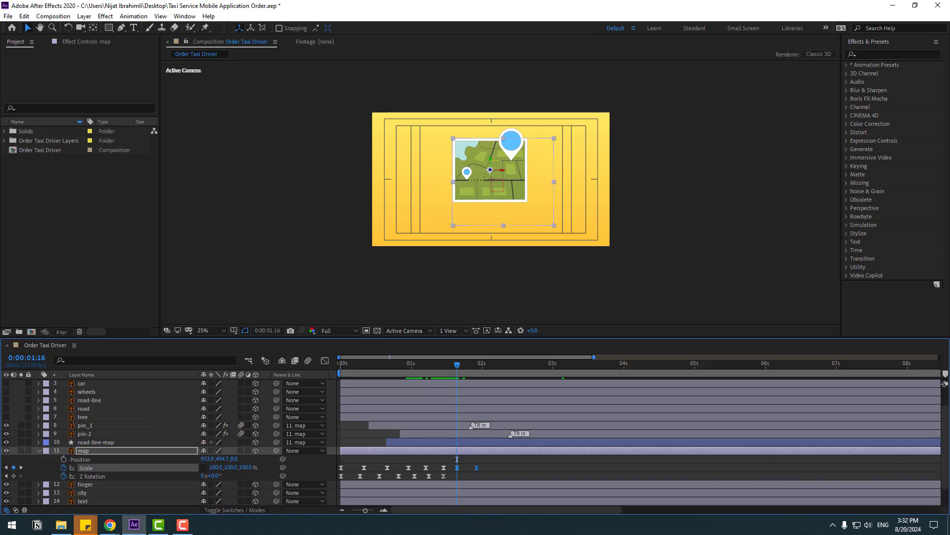
{"action": "left_click", "coordinate": [61, 459]}
{"action": "left_click", "coordinate": [492, 469]}
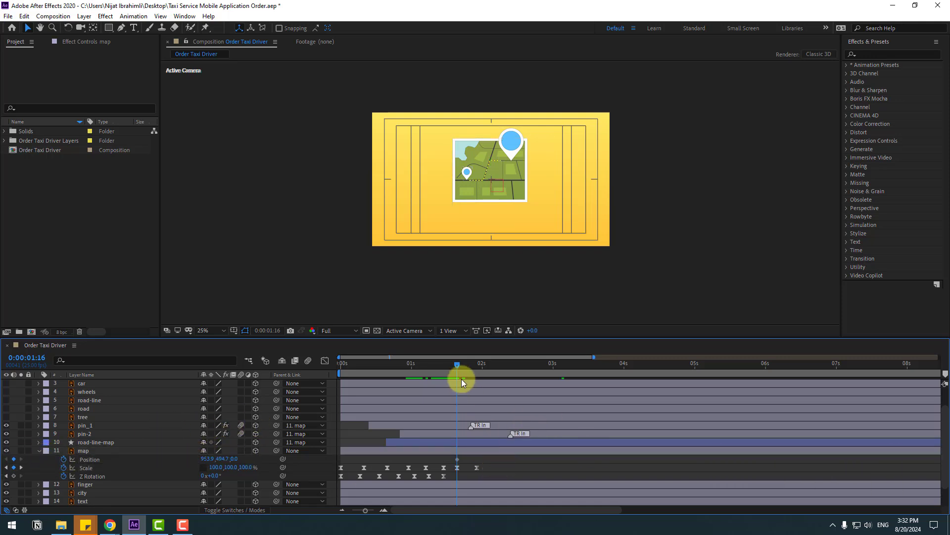
{"action": "left_click_drag", "start_coordinate": [465, 365], "coordinate": [516, 365]}
{"action": "left_click_drag", "start_coordinate": [228, 455], "coordinate": [371, 424]}
{"action": "scroll", "coordinate": [477, 235], "scroll_direction": "up", "scroll_amount": 2}
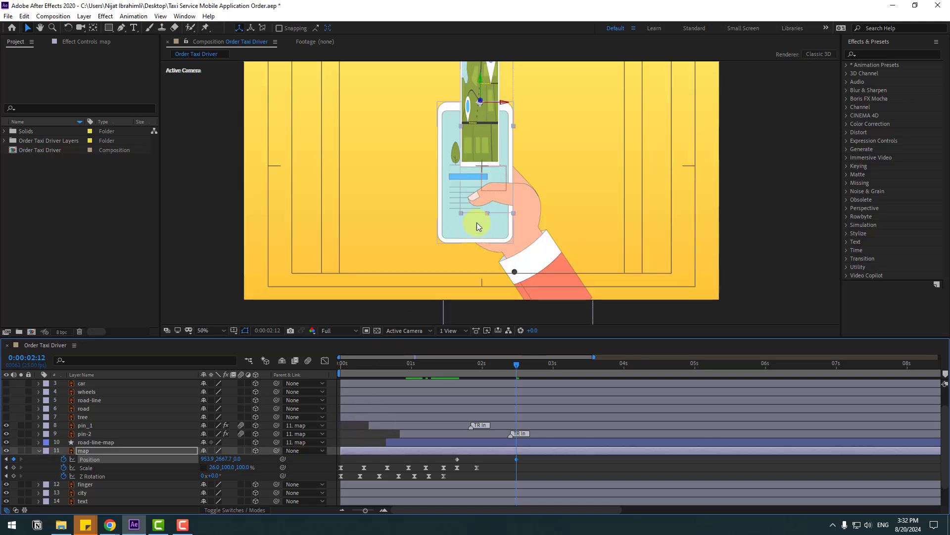
{"action": "left_click_drag", "start_coordinate": [411, 194], "coordinate": [414, 203]}
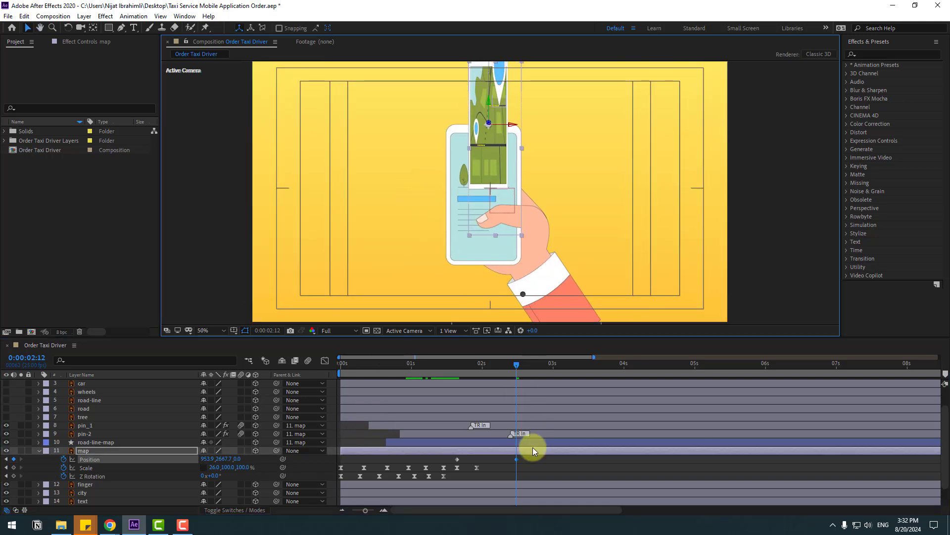
- Apply Easy Ease to the map's Position keyframes and lengthen their eases in the speed graph
{"action": "right_click", "coordinate": [457, 460]}
{"action": "mouse_move", "coordinate": [585, 450]}
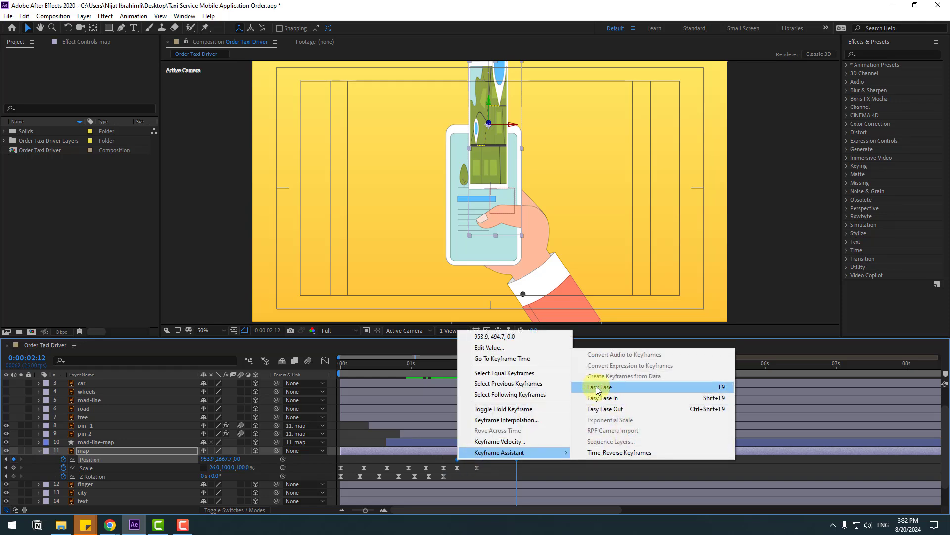
{"action": "left_click", "coordinate": [596, 387]}
{"action": "left_click_drag", "start_coordinate": [446, 366], "coordinate": [485, 363]}
{"action": "left_click", "coordinate": [327, 361]}
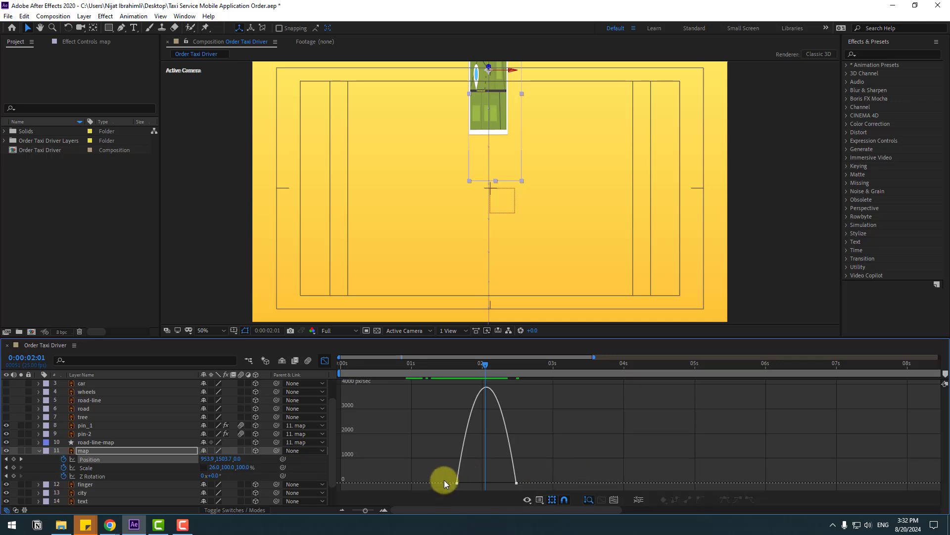
{"action": "left_click", "coordinate": [506, 484]}
{"action": "left_click_drag", "start_coordinate": [469, 482], "coordinate": [495, 481]}
{"action": "left_click", "coordinate": [325, 360]}
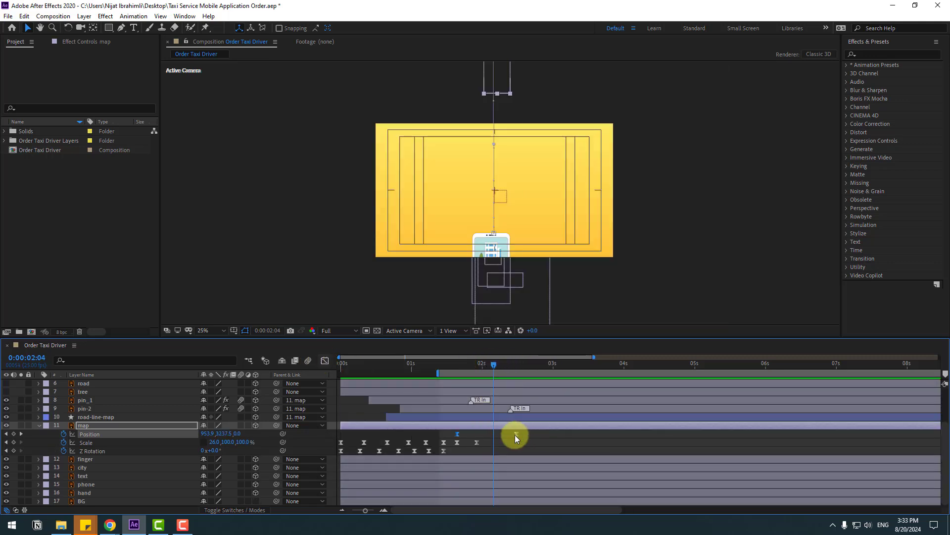
- Move the map's second Position keyframe earlier to 0:00:02:09 and check the map's landing on the phone
{"action": "left_click", "coordinate": [527, 434]}
{"action": "left_click", "coordinate": [456, 435]}
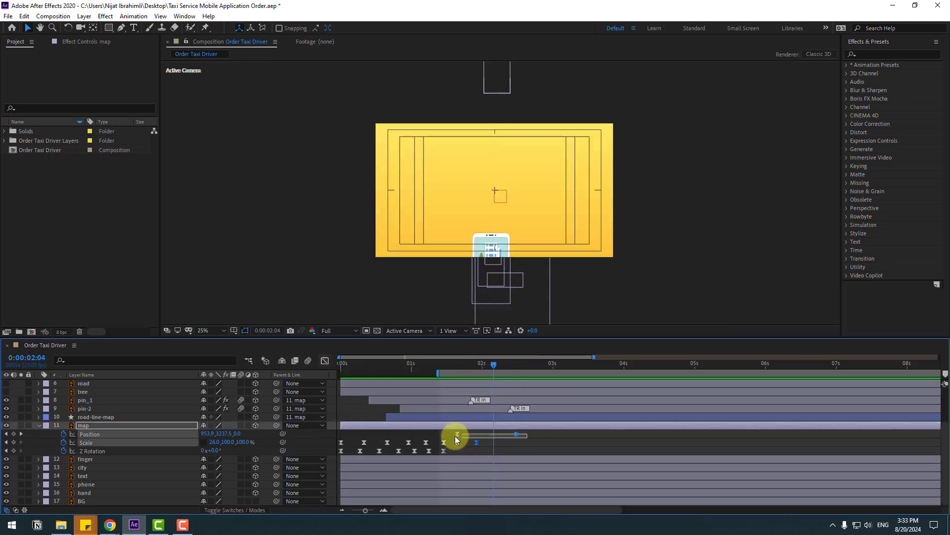
{"action": "left_click", "coordinate": [532, 443]}
{"action": "left_click_drag", "start_coordinate": [515, 433], "coordinate": [510, 436]}
{"action": "left_click_drag", "start_coordinate": [498, 367], "coordinate": [507, 367]}
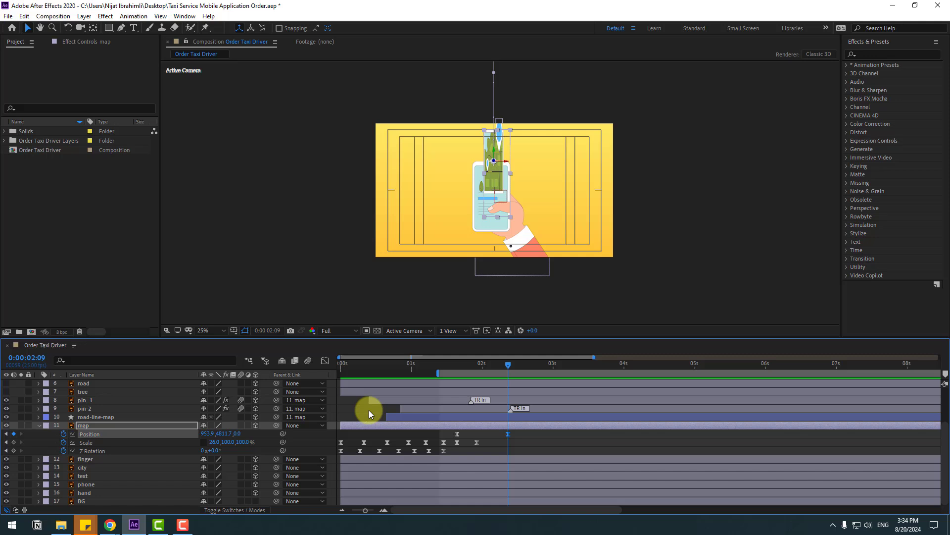
- Parent the city layer to the map and place it directly above the map in the layer stack
{"action": "left_click", "coordinate": [84, 467]}
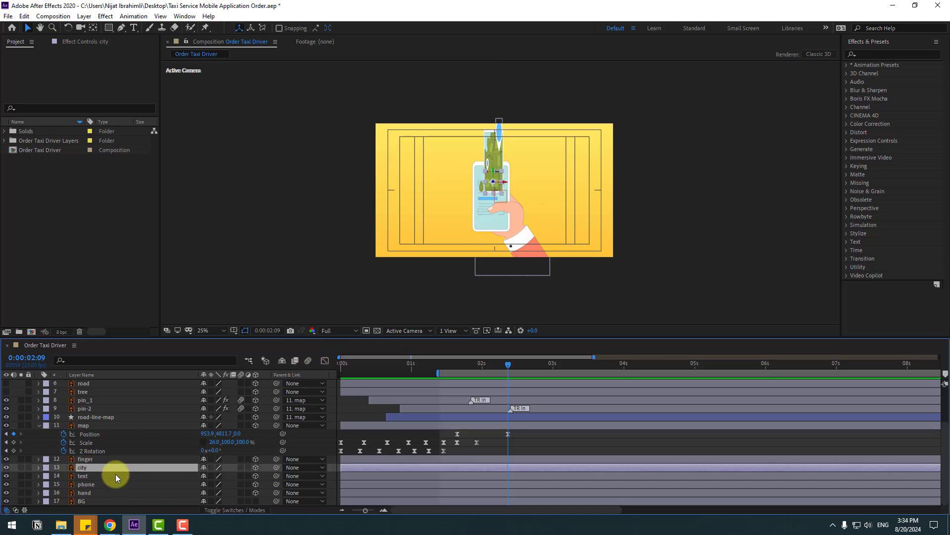
{"action": "left_click_drag", "start_coordinate": [276, 467], "coordinate": [84, 426]}
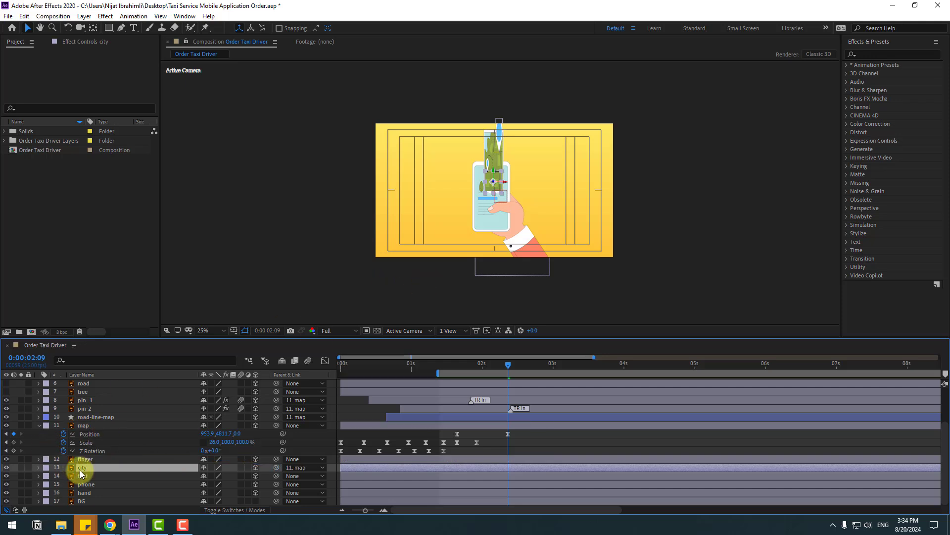
{"action": "left_click_drag", "start_coordinate": [81, 467], "coordinate": [105, 424]}
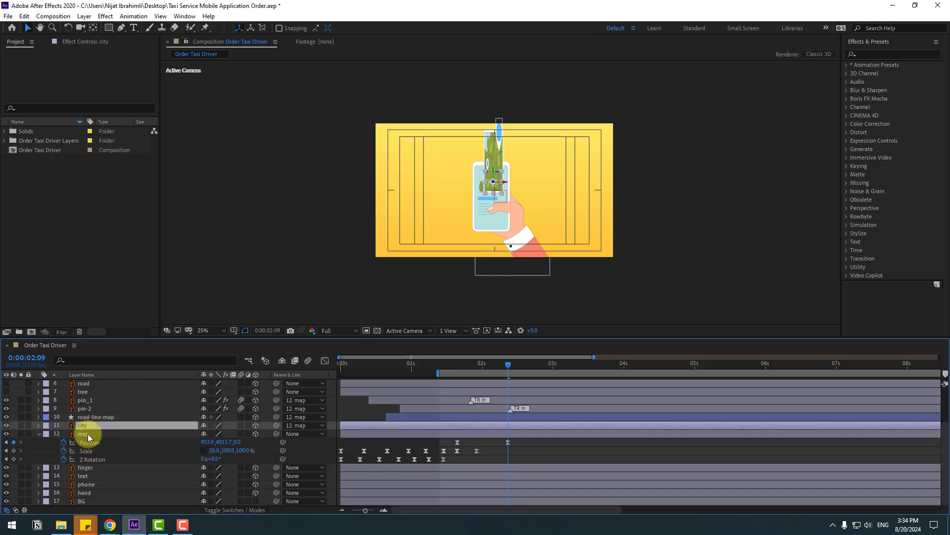
- Move the city layer's anchor point to the bottom centre of the building with the Pan Behind tool
{"action": "scroll", "coordinate": [500, 171], "scroll_direction": "up", "scroll_amount": 4}
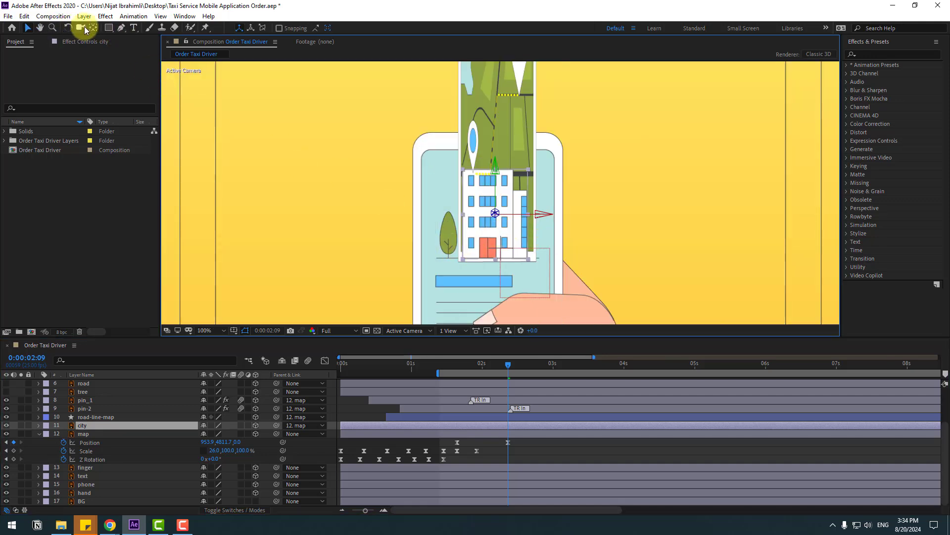
{"action": "left_click", "coordinate": [89, 28]}
{"action": "left_click_drag", "start_coordinate": [495, 212], "coordinate": [495, 258]}
{"action": "left_click", "coordinate": [31, 30]}
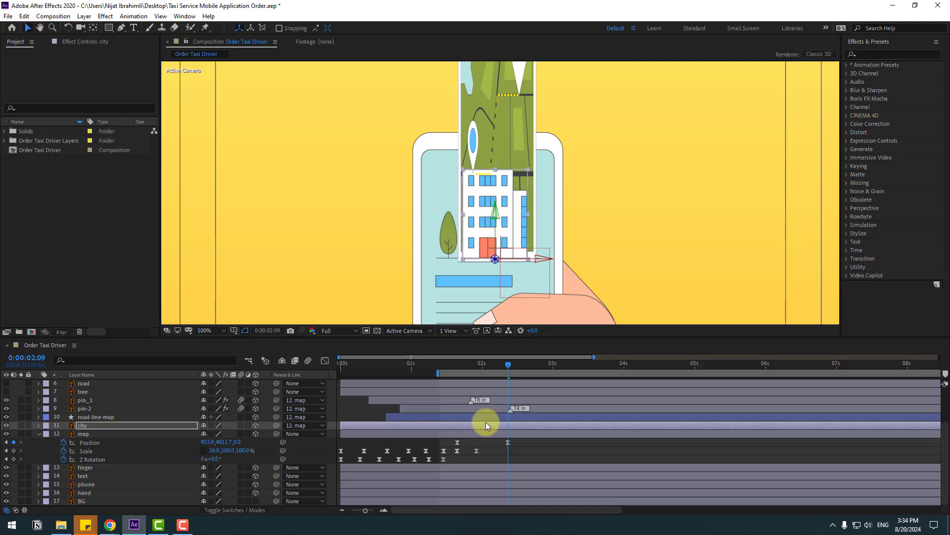
{"action": "left_click_drag", "start_coordinate": [503, 369], "coordinate": [474, 364]}
{"action": "scroll", "coordinate": [571, 213], "scroll_direction": "down", "scroll_amount": 2}
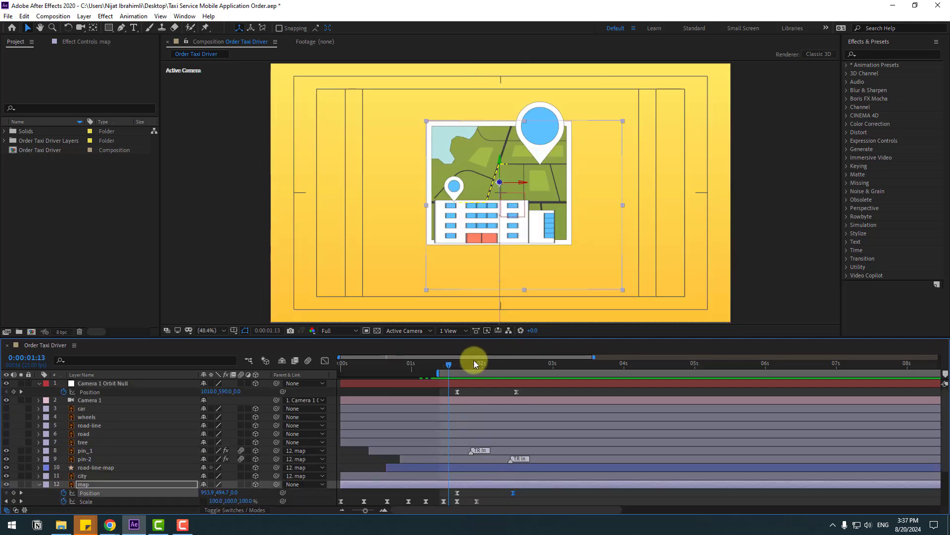
- Animate the map's Opacity from 100% at 0:00:01:22 to 0% shortly after the two-second mark
{"action": "mouse_move", "coordinate": [474, 360]}
{"action": "left_mouse_down"}
{"action": "mouse_move", "coordinate": [459, 364]}
{"action": "mouse_move", "coordinate": [482, 364]}
{"action": "left_mouse_up"}
{"action": "left_click", "coordinate": [88, 485]}
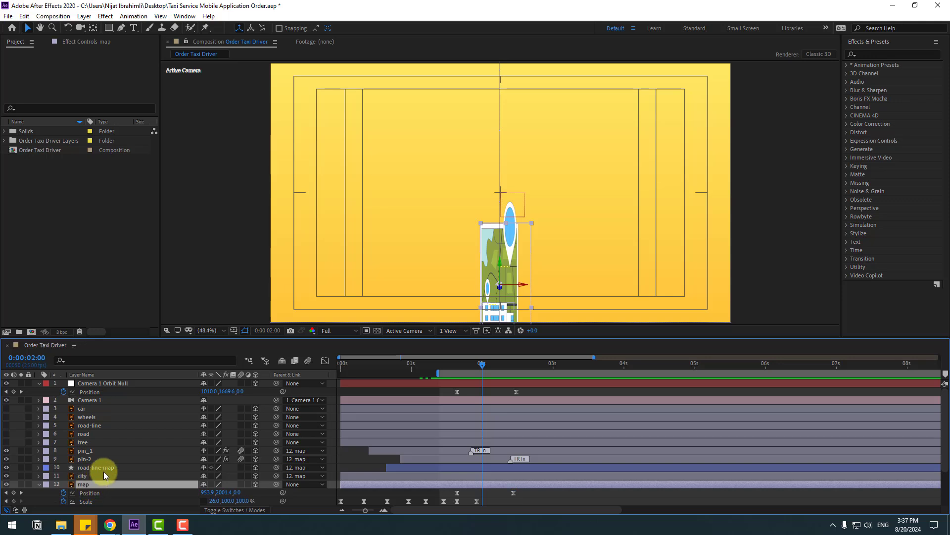
{"action": "key", "text": "shift+r"}
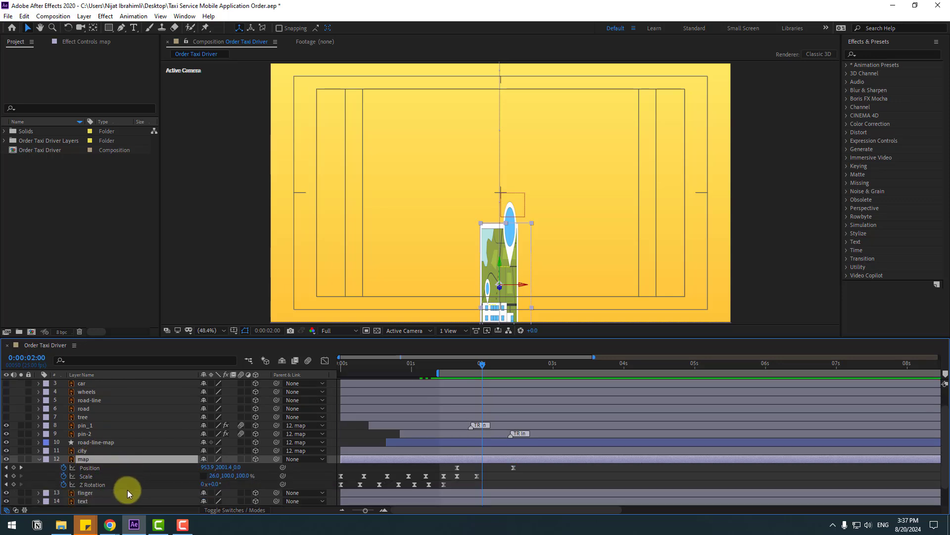
{"action": "key", "text": "shift+t"}
{"action": "mouse_move", "coordinate": [459, 369]}
{"action": "left_mouse_down"}
{"action": "mouse_move", "coordinate": [491, 367]}
{"action": "mouse_move", "coordinate": [460, 365]}
{"action": "mouse_move", "coordinate": [474, 367]}
{"action": "left_mouse_up"}
{"action": "left_click", "coordinate": [63, 493]}
{"action": "left_click", "coordinate": [206, 493]}
{"action": "type", "text": "0"}
{"action": "key", "text": "Return"}
- Add 100% Scale keyframes to the pin_1, pin-2 and road-line-map layers at 0:00:01:22
{"action": "left_click", "coordinate": [85, 427]}
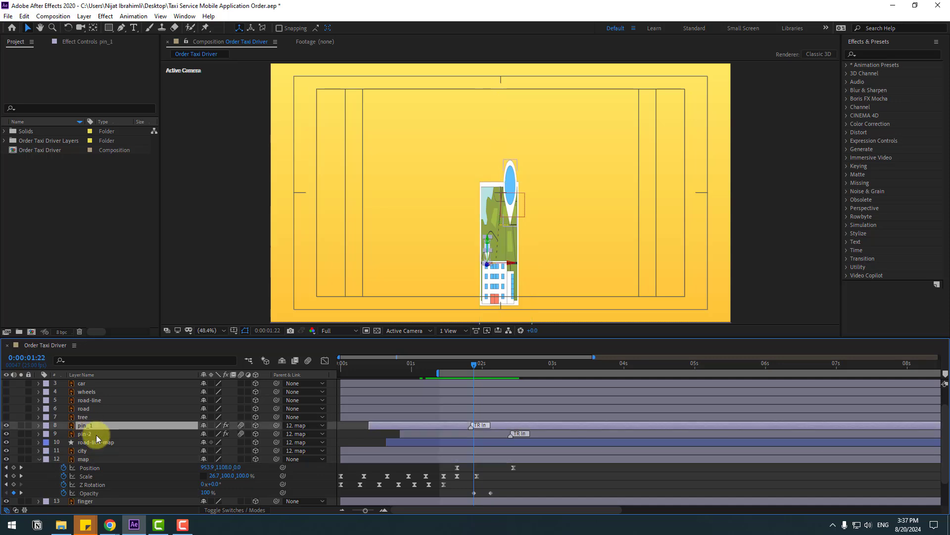
{"action": "left_click", "coordinate": [84, 434], "text": "ctrl"}
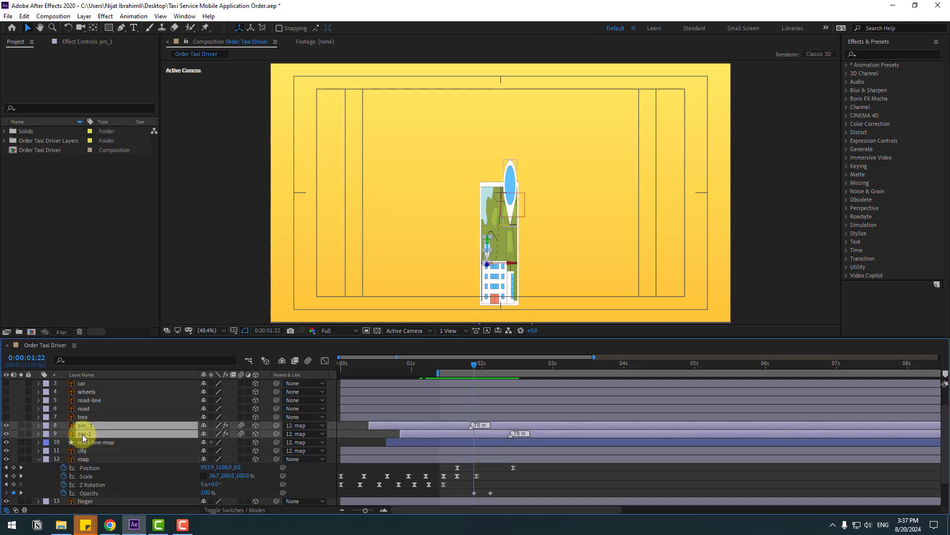
{"action": "left_click", "coordinate": [90, 442], "text": "ctrl"}
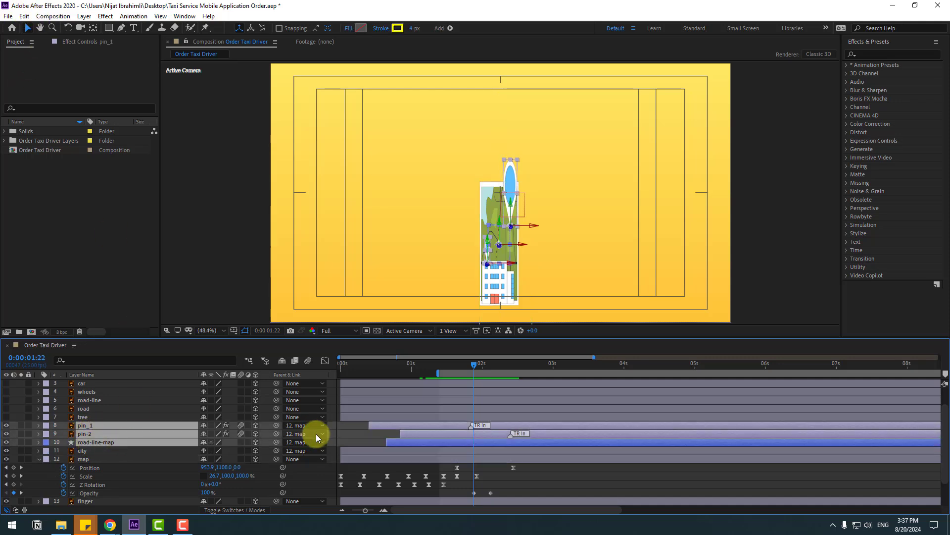
{"action": "key", "text": "s"}
{"action": "left_click", "coordinate": [64, 434]}
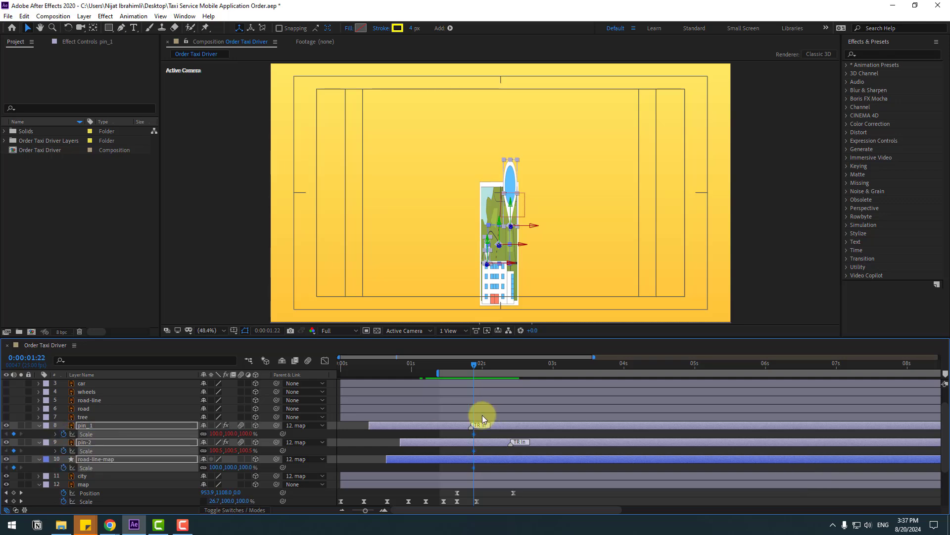
- Set the Scale of both pins and the road line to 0% at 0:00:02:05, preview it, and collapse their properties
{"action": "left_click_drag", "start_coordinate": [486, 364], "coordinate": [497, 367]}
{"action": "left_click", "coordinate": [211, 434]}
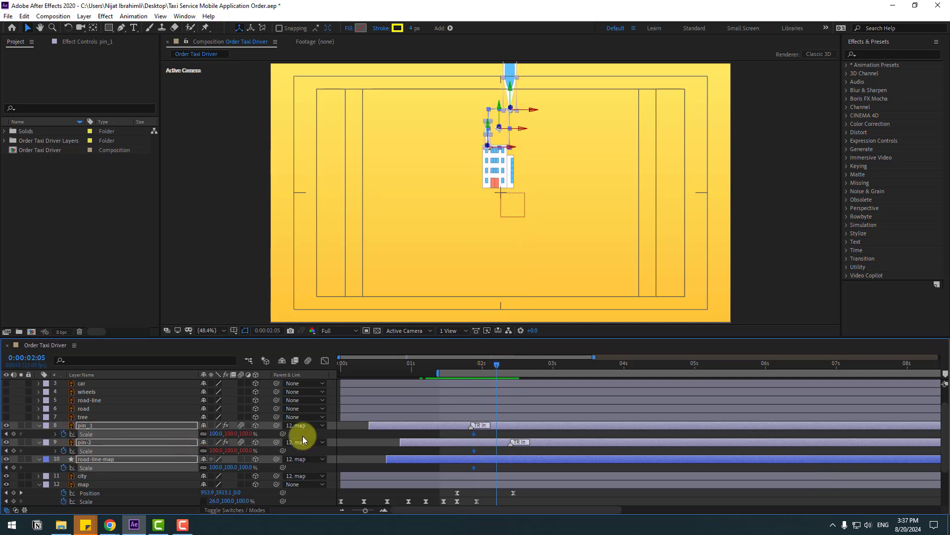
{"action": "type", "text": "0"}
{"action": "key", "text": "Return"}
{"action": "key", "text": "space"}
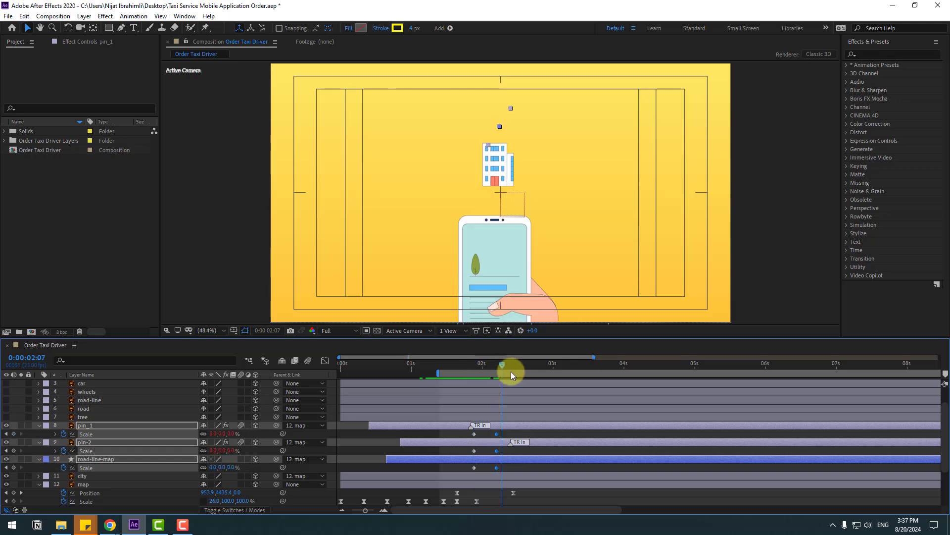
{"action": "left_click", "coordinate": [81, 459]}
{"action": "key", "text": "u"}
- Review the city's movement onto the phone and add a Scale keyframe to the city layer at 0:00:02:11
{"action": "left_click", "coordinate": [94, 451]}
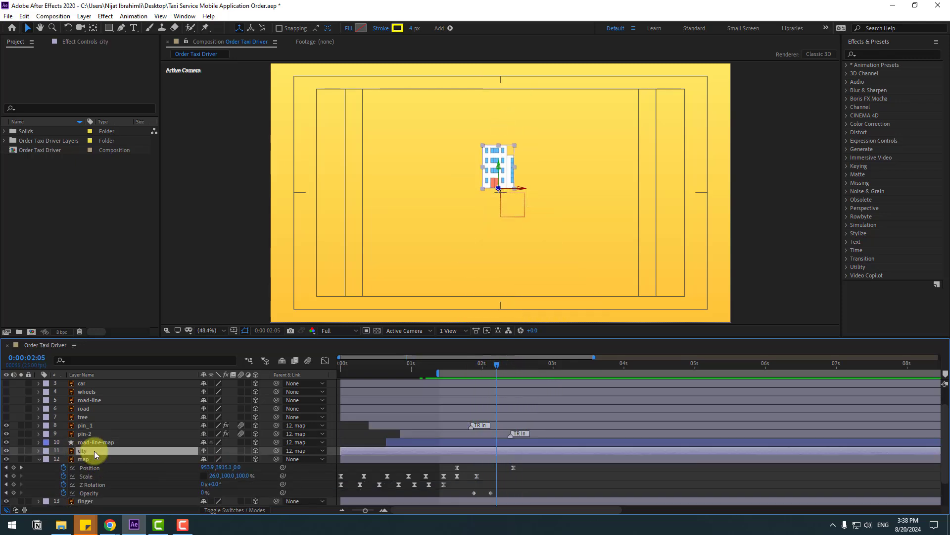
{"action": "key", "text": "s"}
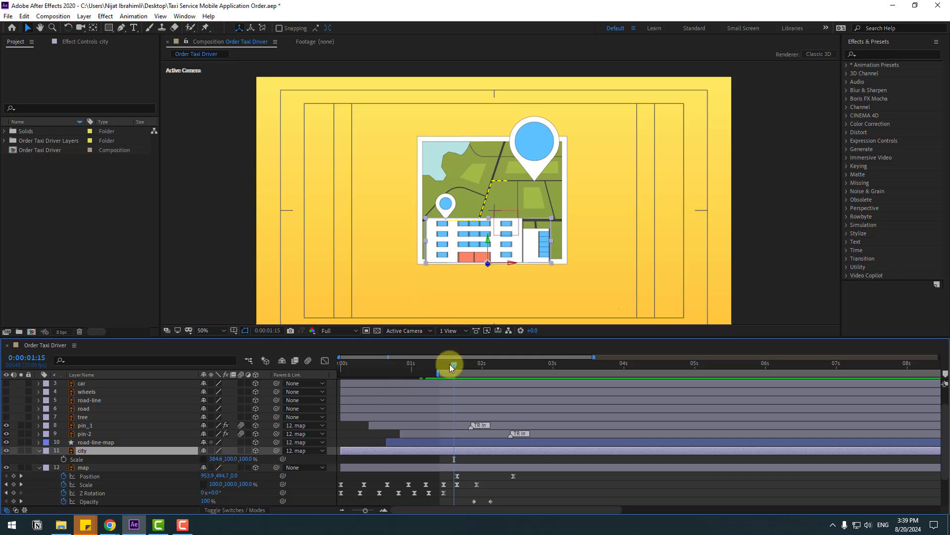
{"action": "left_click_drag", "start_coordinate": [459, 364], "coordinate": [496, 365]}
{"action": "left_click_drag", "start_coordinate": [546, 260], "coordinate": [541, 245]}
{"action": "left_click_drag", "start_coordinate": [500, 365], "coordinate": [514, 367]}
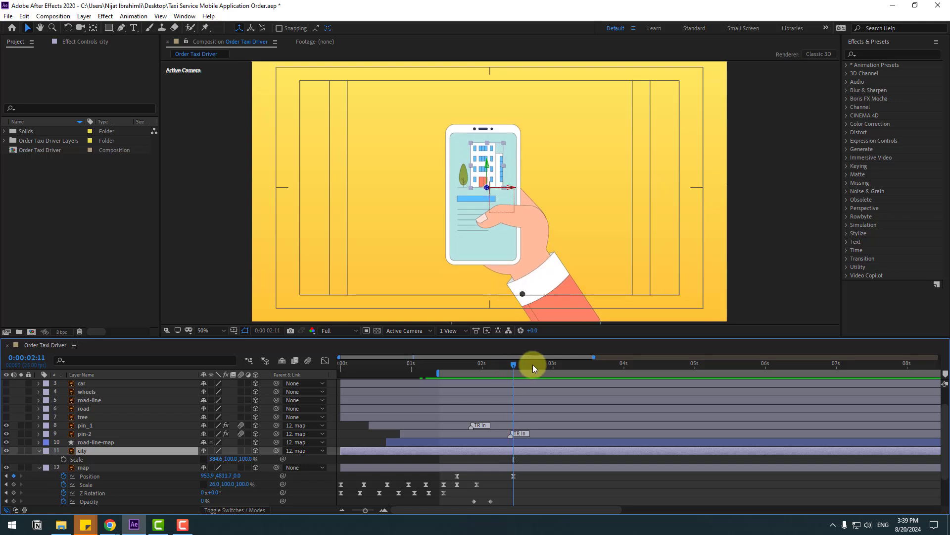
{"action": "left_click", "coordinate": [64, 459]}
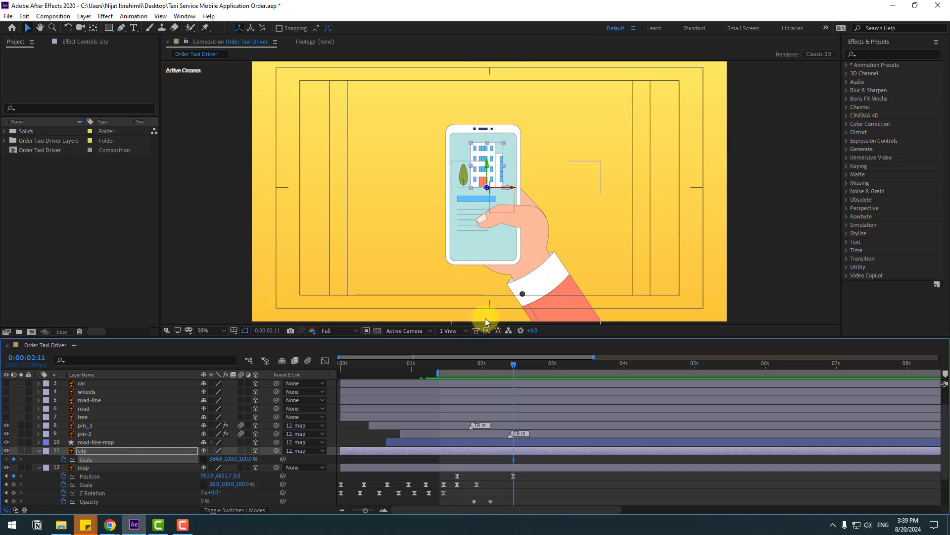
- Set the city layer's vertical Scale to 60% at 0:00:02:14, keeping its width, to squash the building on landing
{"action": "key", "text": "Page_Down"}
{"action": "key", "text": "Page_Down"}
{"action": "key", "text": "Page_Down"}
{"action": "key", "text": "Page_Down"}
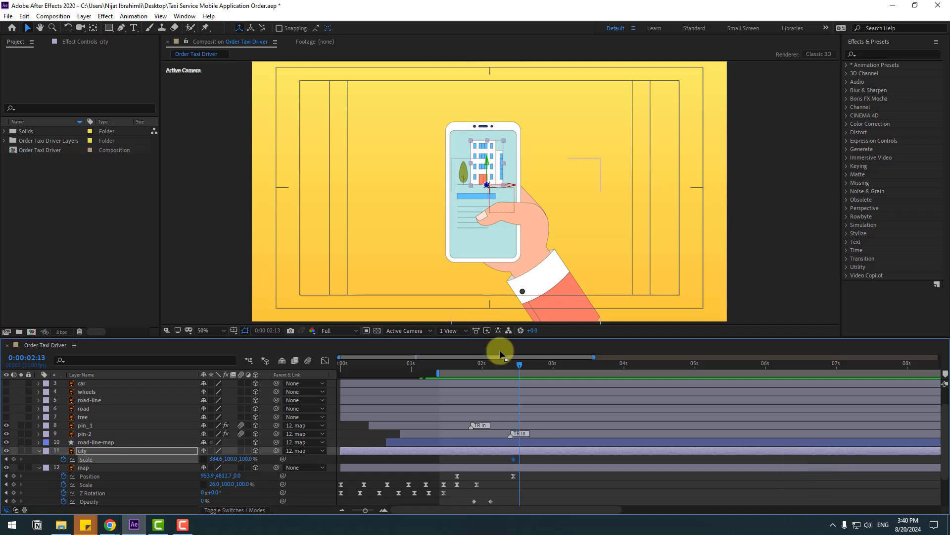
{"action": "scroll", "coordinate": [452, 161], "scroll_direction": "up", "scroll_amount": 4}
{"action": "scroll", "coordinate": [452, 161], "scroll_direction": "down", "scroll_amount": 2}
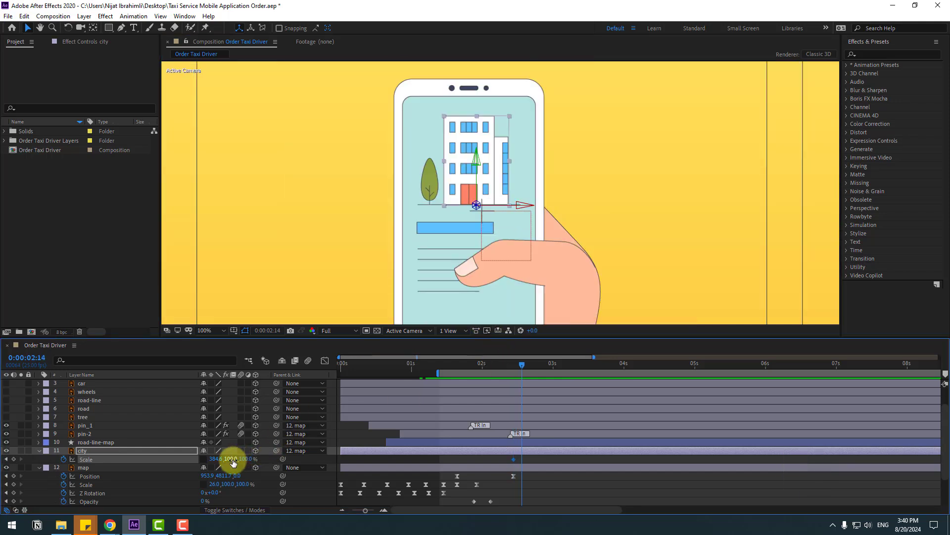
{"action": "left_click", "coordinate": [228, 458]}
{"action": "type", "text": "60"}
{"action": "key", "text": "Return"}
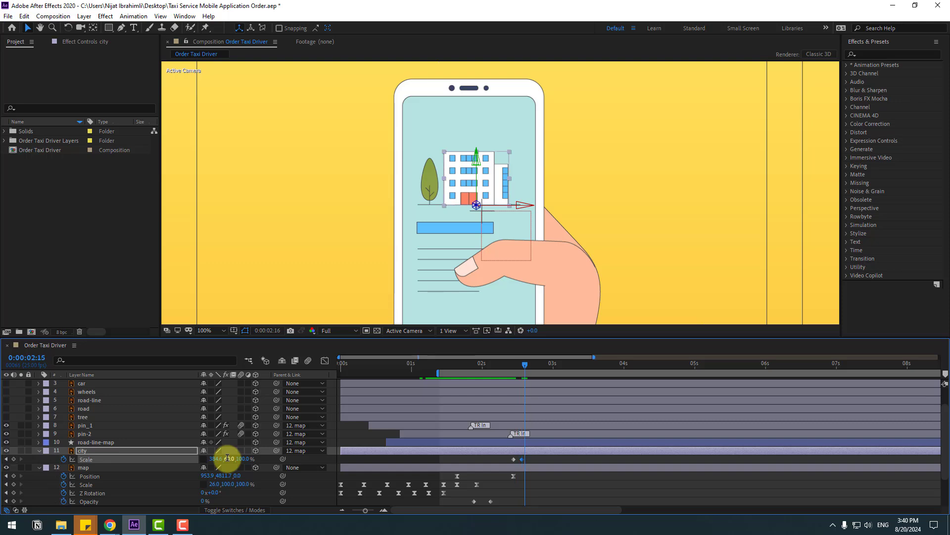
- Set the city's vertical Scale to 110% at 0:00:02:17 and 90% at 0:00:02:20
{"action": "key", "text": "Page_Down"}
{"action": "key", "text": "Page_Down"}
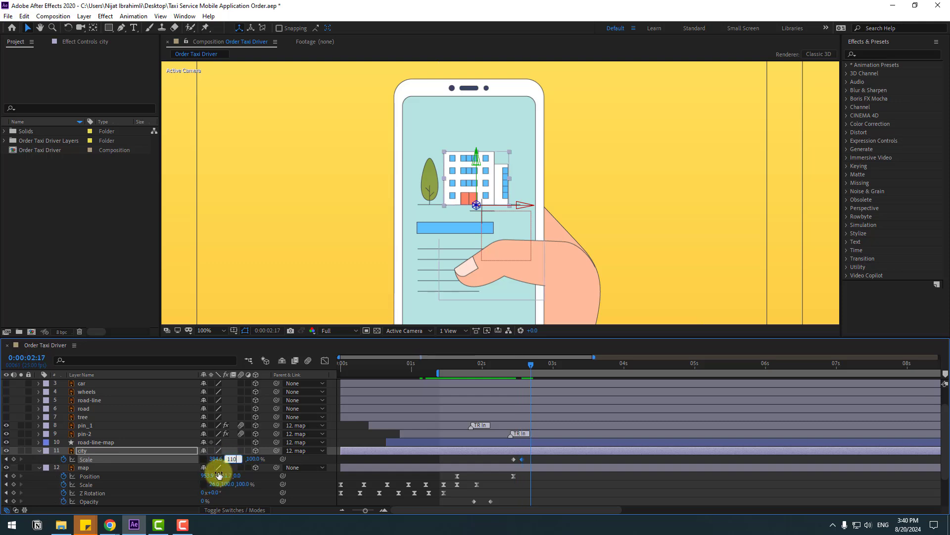
{"action": "key", "text": "Return"}
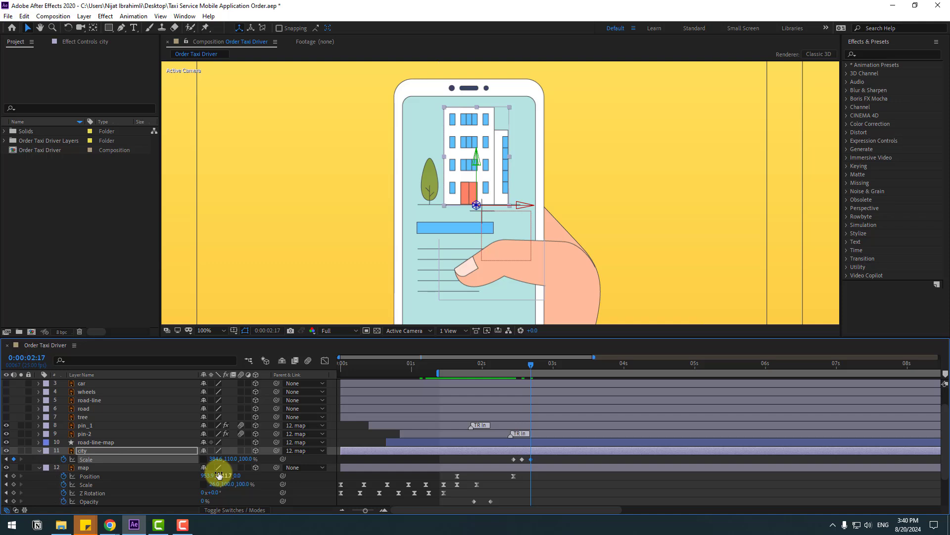
{"action": "key", "text": "Page_Down"}
{"action": "key", "text": "Page_Down"}
{"action": "key", "text": "Page_Down"}
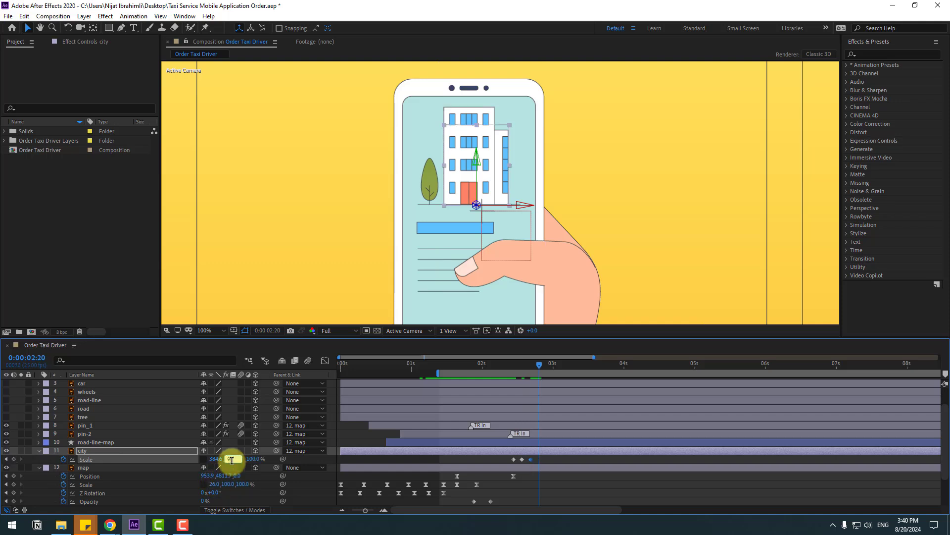
{"action": "key", "text": "Return"}
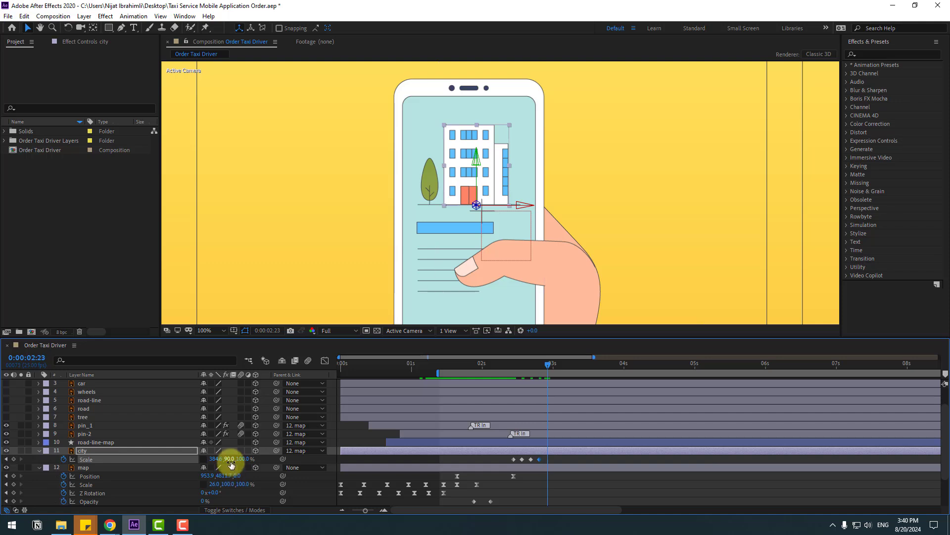
- Return the city's vertical Scale to 100% at 0:00:02:23, apply Easy Ease to all its Scale keyframes, and preview
{"action": "left_click", "coordinate": [230, 460]}
{"action": "type", "text": "100"}
{"action": "key", "text": "Return"}
{"action": "left_click_drag", "start_coordinate": [548, 469], "coordinate": [511, 465]}
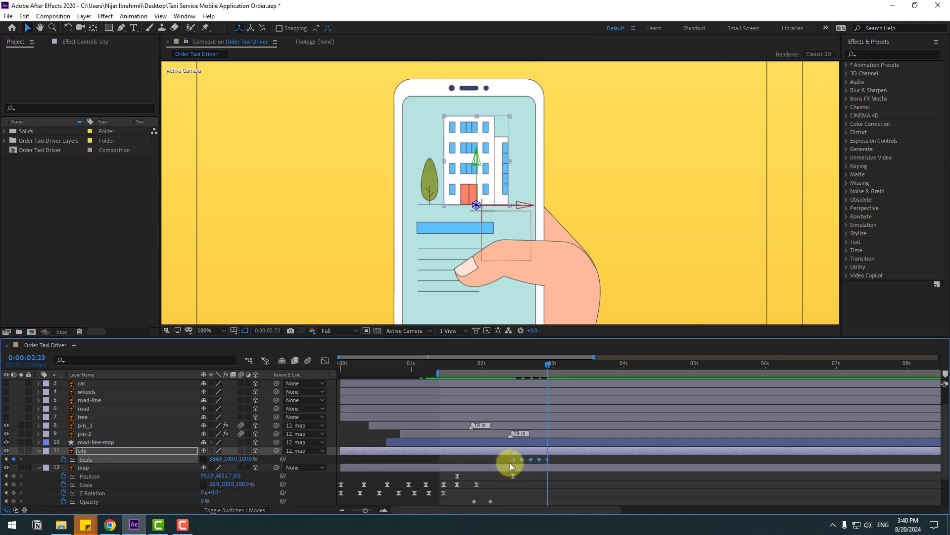
{"action": "right_click", "coordinate": [513, 460]}
{"action": "mouse_move", "coordinate": [544, 452]}
{"action": "left_click", "coordinate": [659, 386]}
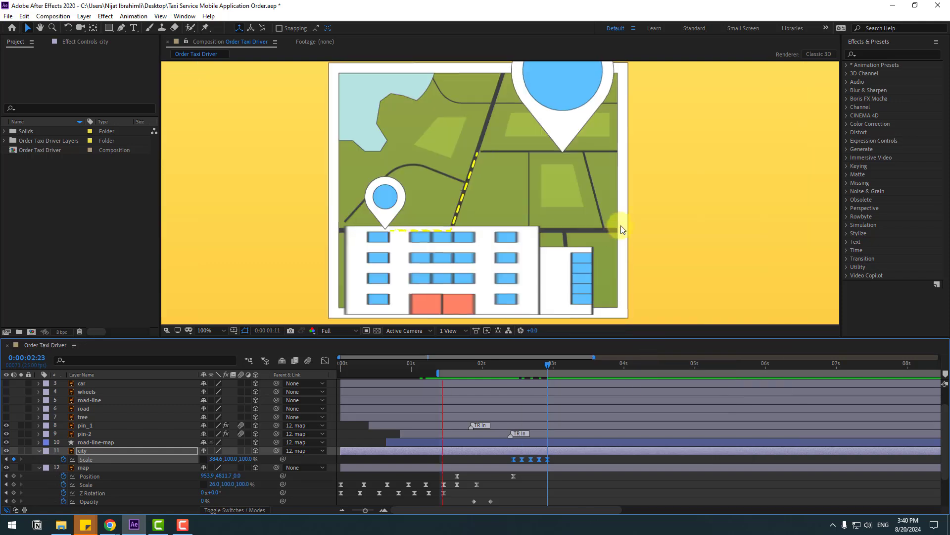
{"action": "scroll", "coordinate": [631, 230], "scroll_direction": "down", "scroll_amount": 2}
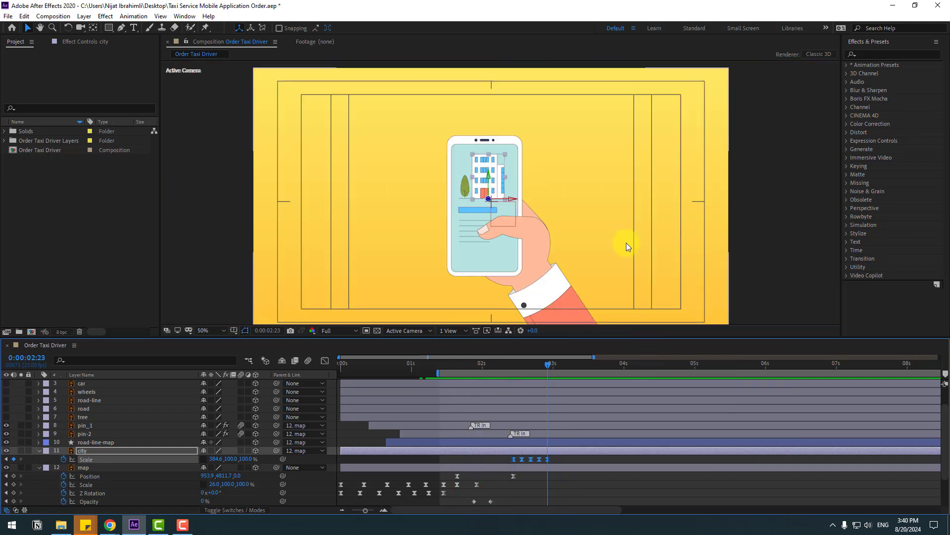
- Enable motion blur on the map layer, preview the transition, and collapse the map's properties
{"action": "left_click_drag", "start_coordinate": [507, 462], "coordinate": [513, 465]}
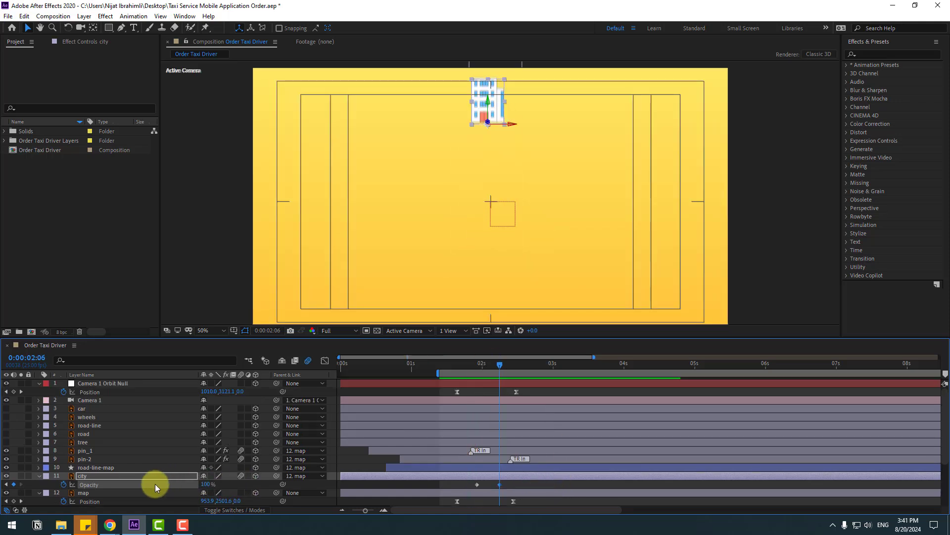
{"action": "left_click", "coordinate": [91, 491]}
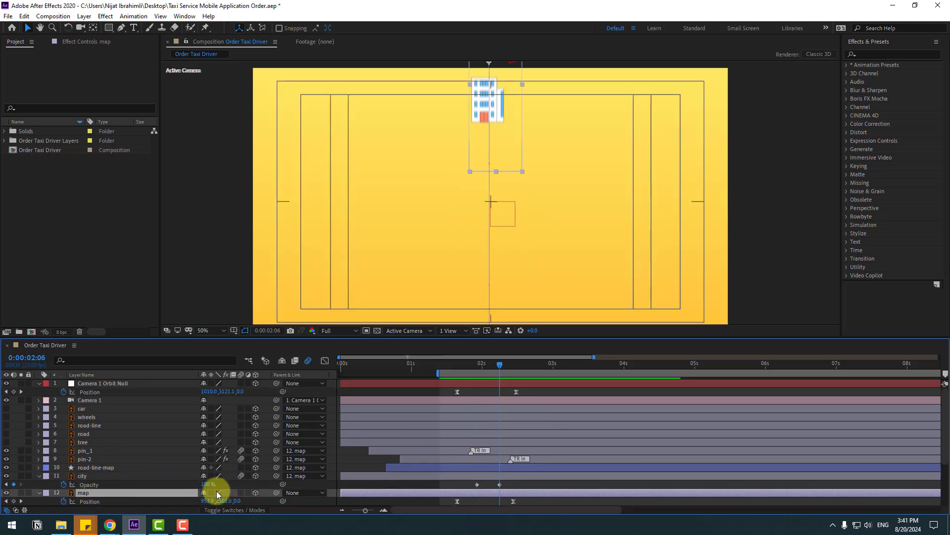
{"action": "left_click", "coordinate": [241, 492]}
{"action": "key", "text": "space"}
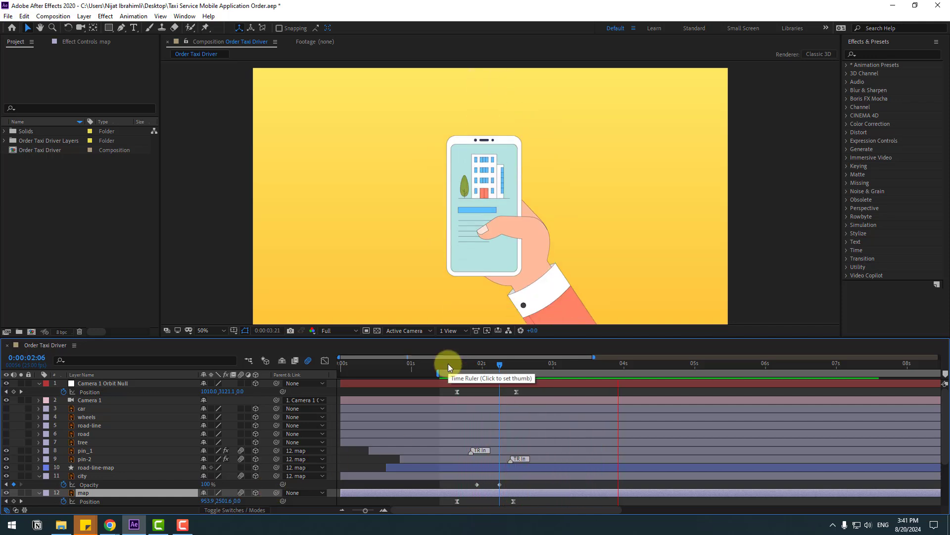
{"action": "key", "text": "space"}
{"action": "key", "text": "u"}
{"action": "key", "text": "u"}
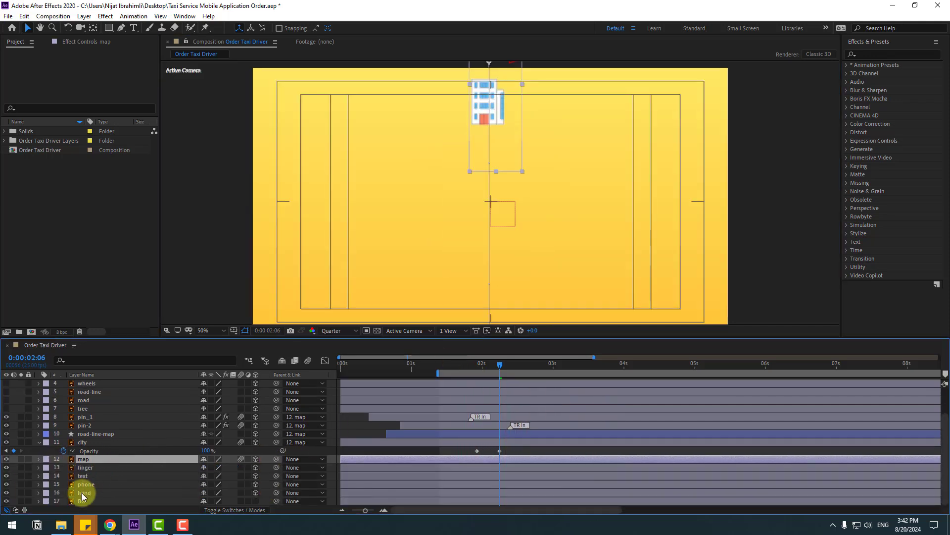
- Move the hand layer's anchor point to the lower end of the sleeve, and shift the hand slightly down and right
{"action": "left_click", "coordinate": [82, 492]}
{"action": "left_click_drag", "start_coordinate": [517, 358], "coordinate": [563, 364]}
{"action": "left_click_drag", "start_coordinate": [385, 243], "coordinate": [351, 186]}
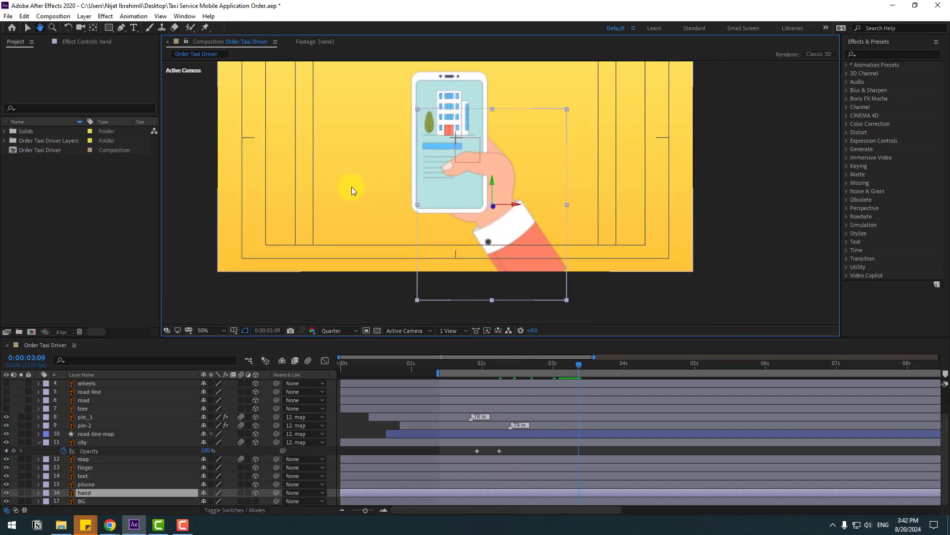
{"action": "left_click", "coordinate": [93, 27]}
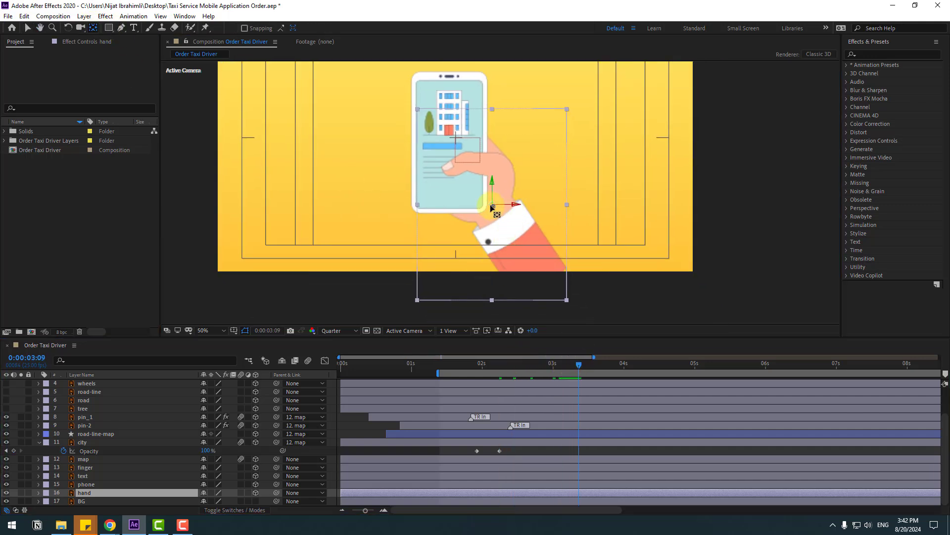
{"action": "left_click_drag", "start_coordinate": [492, 206], "coordinate": [536, 273]}
{"action": "key", "text": "v"}
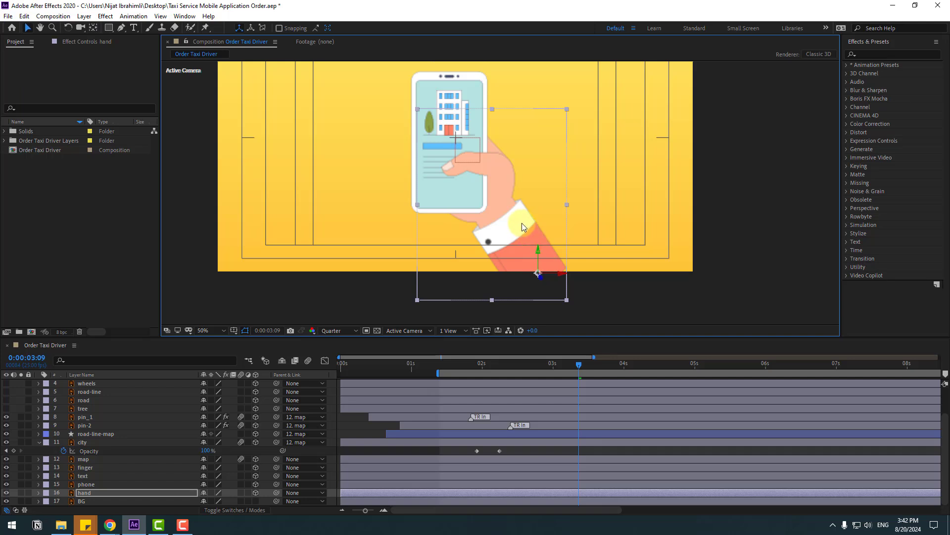
{"action": "left_click_drag", "start_coordinate": [529, 240], "coordinate": [535, 246]}
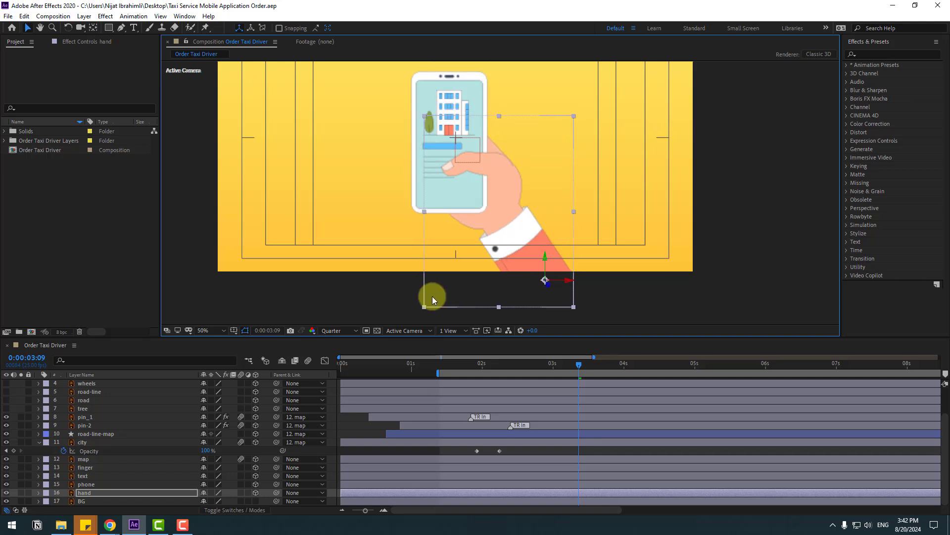
- Parent the phone and finger layers to the hand layer, and the text layer to the phone layer
{"action": "left_click", "coordinate": [83, 484]}
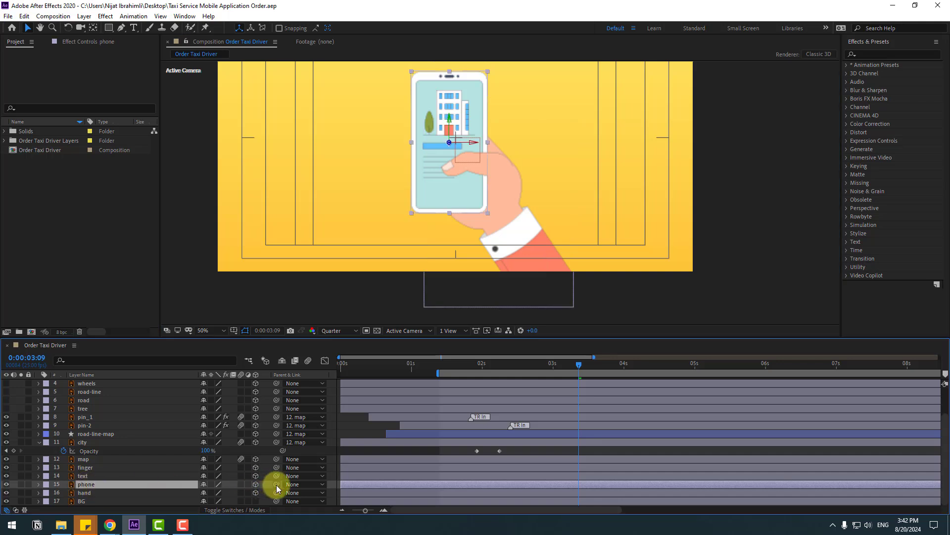
{"action": "left_click_drag", "start_coordinate": [121, 484], "coordinate": [90, 492]}
{"action": "left_click", "coordinate": [85, 475]}
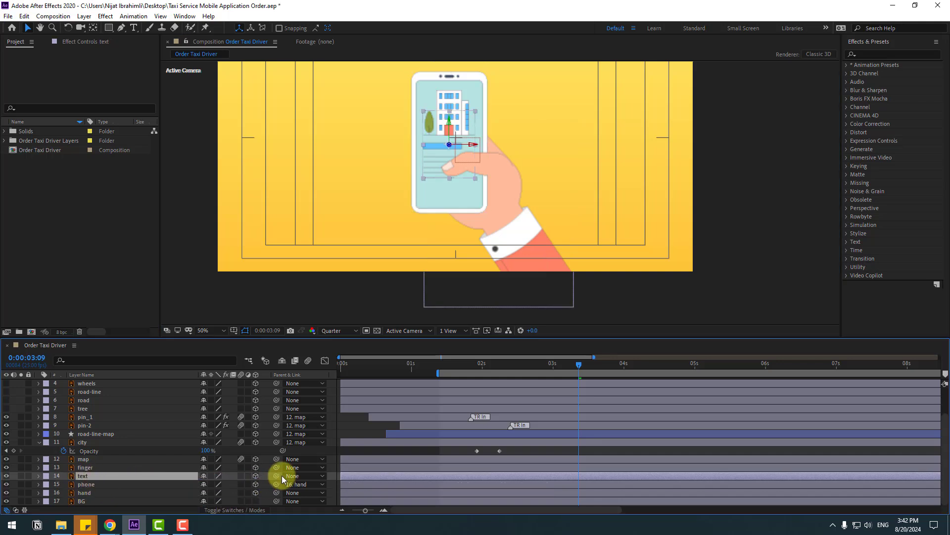
{"action": "left_click_drag", "start_coordinate": [248, 476], "coordinate": [91, 483]}
{"action": "left_click", "coordinate": [104, 467]}
{"action": "left_click_drag", "start_coordinate": [276, 468], "coordinate": [107, 493]}
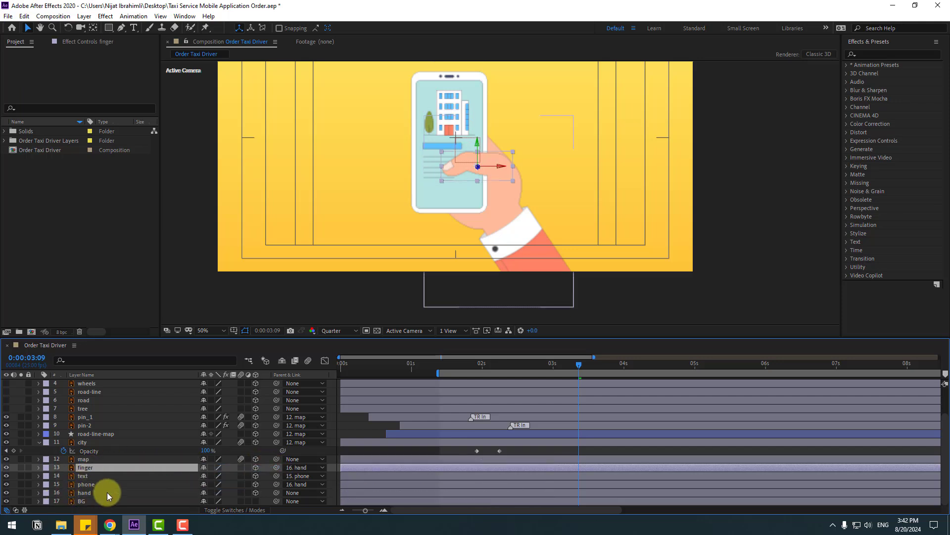
- Isolate the finger layer to move its anchor point to the finger's right-hand base, show all layers again, and save the project
{"action": "left_click", "coordinate": [20, 467]}
{"action": "left_click", "coordinate": [93, 27]}
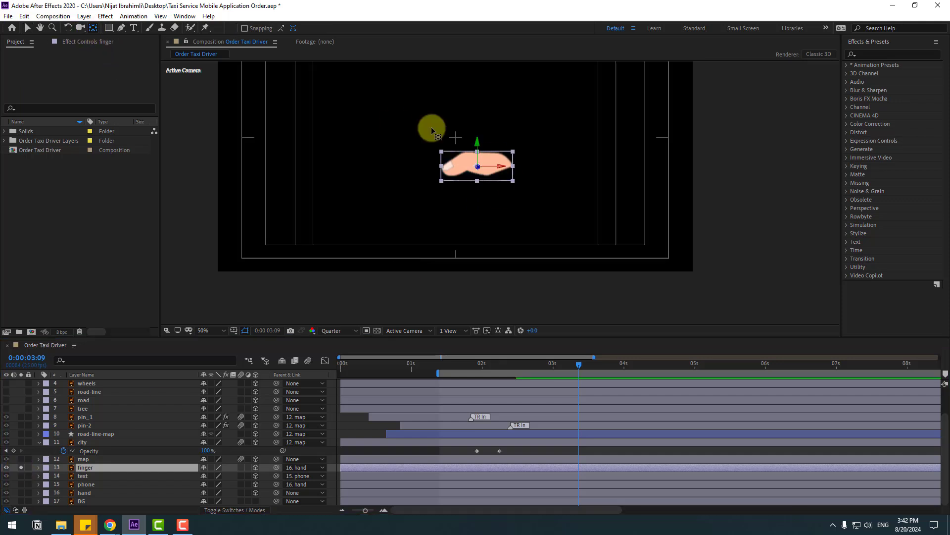
{"action": "left_click_drag", "start_coordinate": [478, 168], "coordinate": [510, 164]}
{"action": "left_click", "coordinate": [29, 28]}
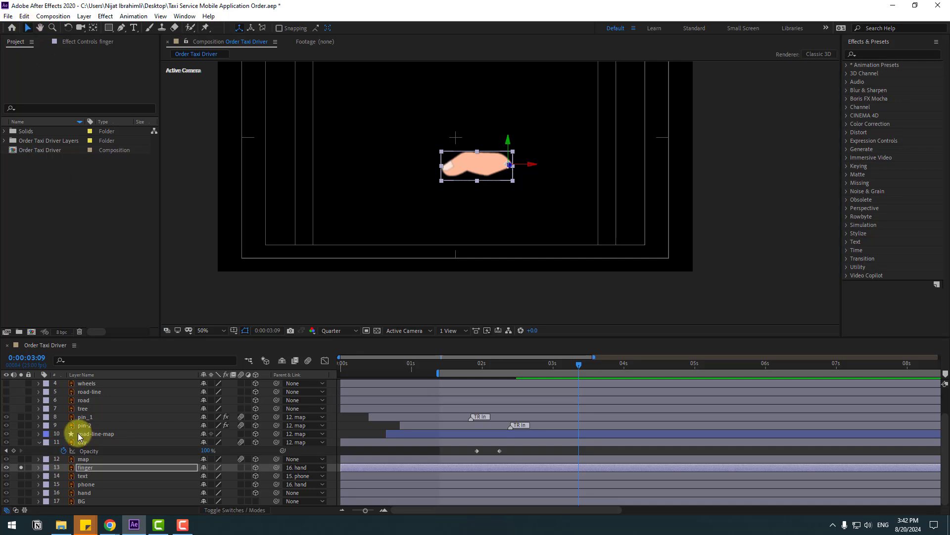
{"action": "left_click", "coordinate": [21, 467]}
{"action": "key", "text": "ctrl+s"}
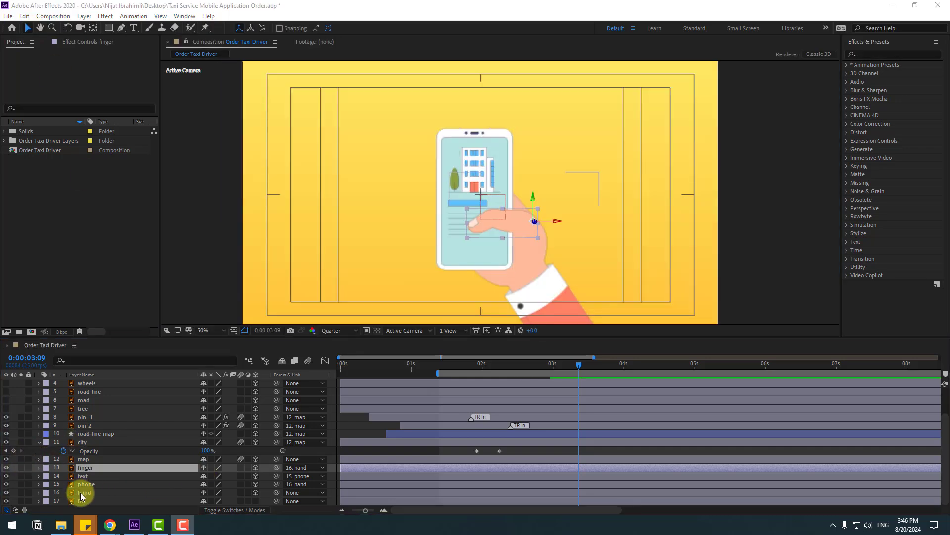
- Animate the hand's Z Rotation from 0° at 0:00:02:12 to -10° at 0:00:02:22
{"action": "left_click", "coordinate": [79, 492]}
{"action": "mouse_move", "coordinate": [504, 364]}
{"action": "left_mouse_down"}
{"action": "mouse_move", "coordinate": [524, 364]}
{"action": "mouse_move", "coordinate": [516, 363]}
{"action": "left_mouse_up"}
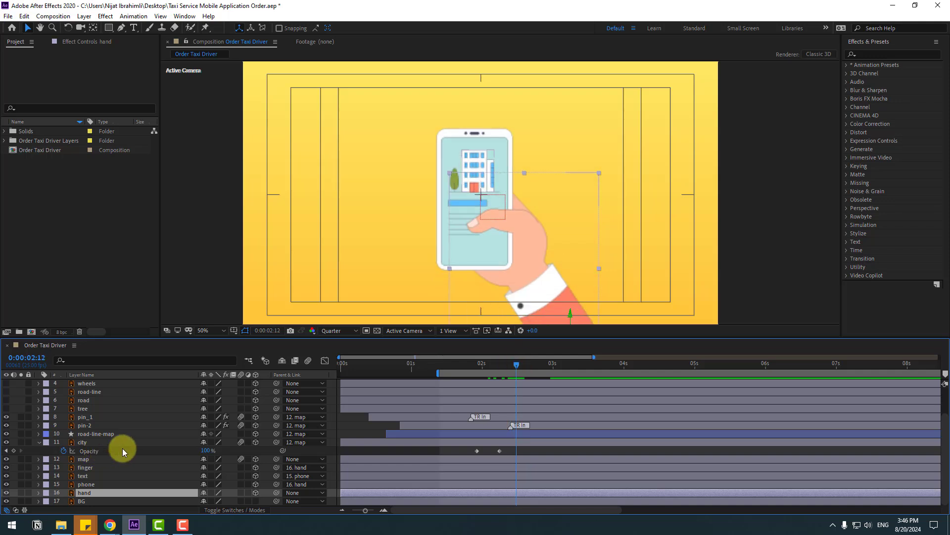
{"action": "key", "text": "r"}
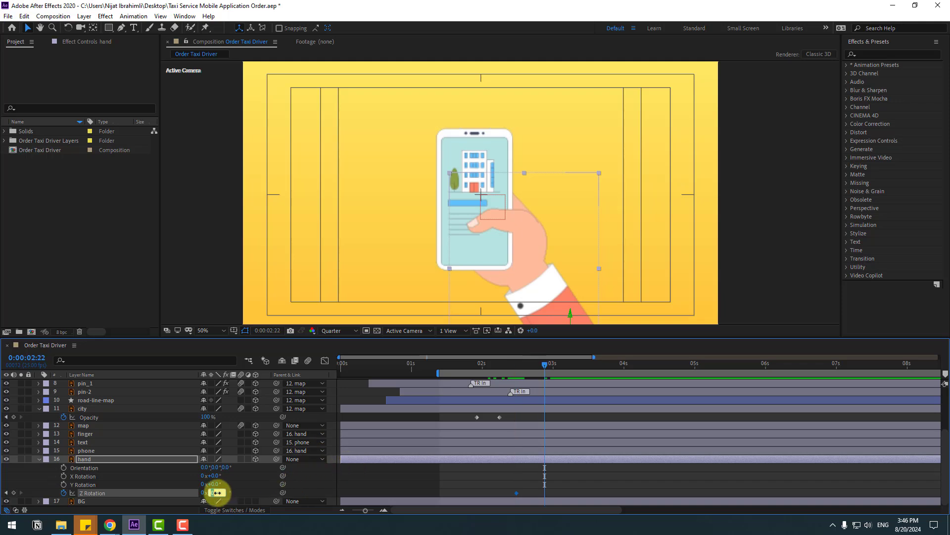
{"action": "key", "text": "Return"}
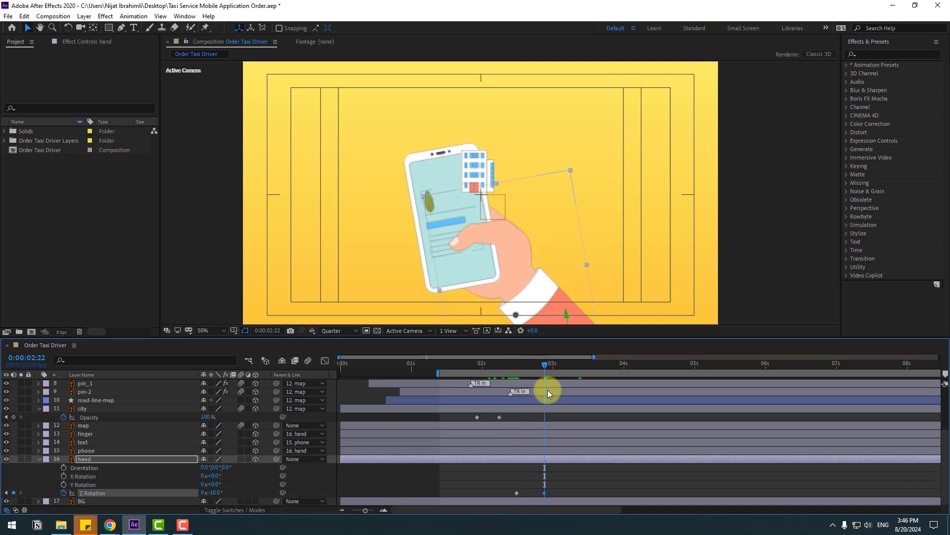
- Split the city layer at 0:00:02:12, parent its second part to the phone layer, and preview the swing
{"action": "left_click_drag", "start_coordinate": [540, 364], "coordinate": [516, 365]}
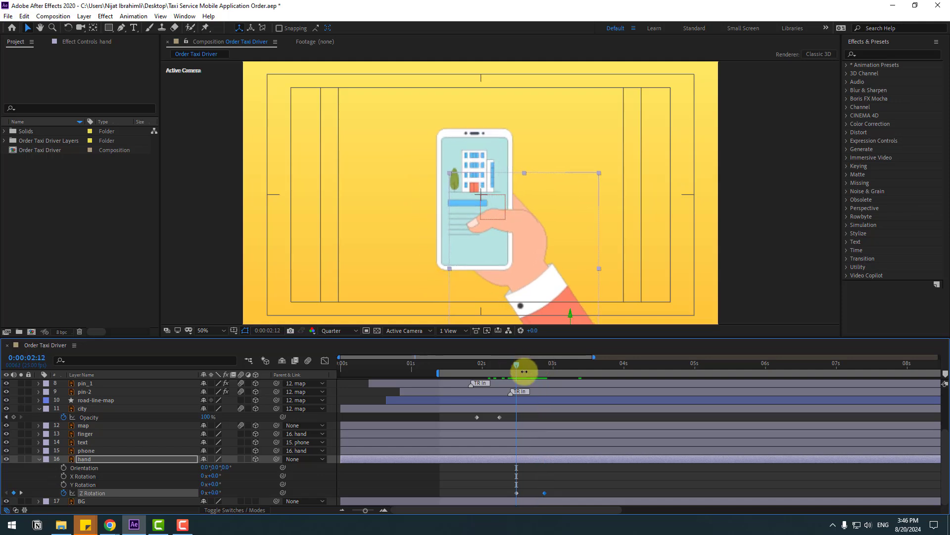
{"action": "left_click", "coordinate": [79, 408]}
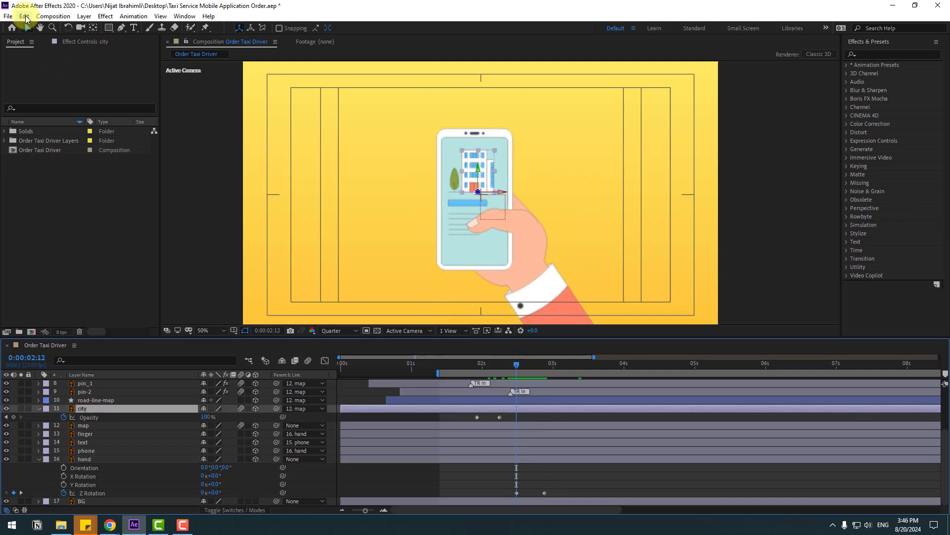
{"action": "left_click", "coordinate": [24, 16]}
{"action": "left_click", "coordinate": [117, 155]}
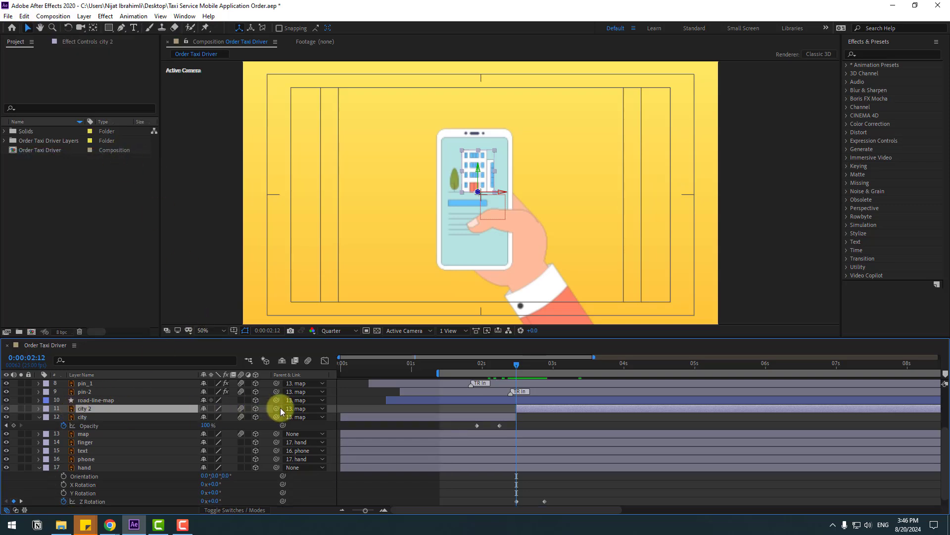
{"action": "left_click_drag", "start_coordinate": [277, 407], "coordinate": [116, 460]}
{"action": "key", "text": "space"}
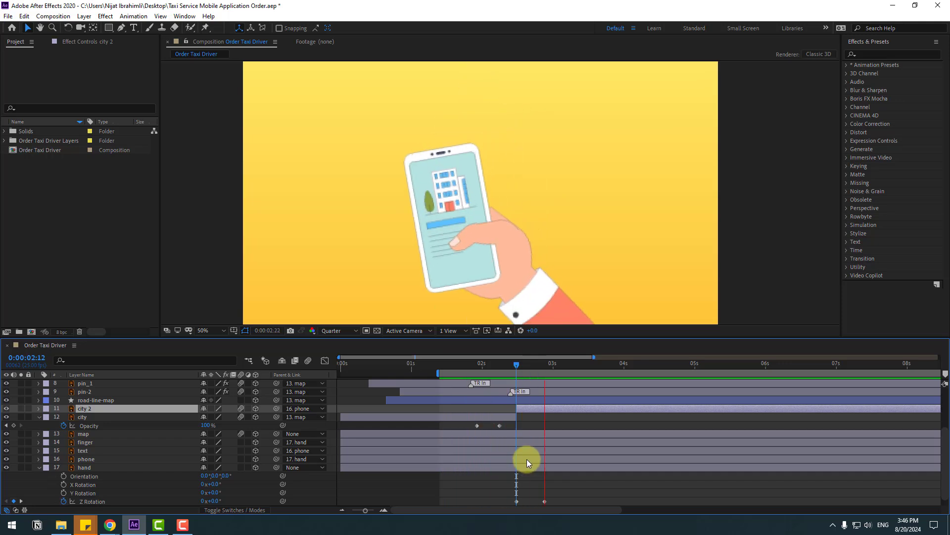
- Set the hand's Z Rotation to 5° at 0:00:03:07
{"action": "left_click_drag", "start_coordinate": [518, 362], "coordinate": [573, 365]}
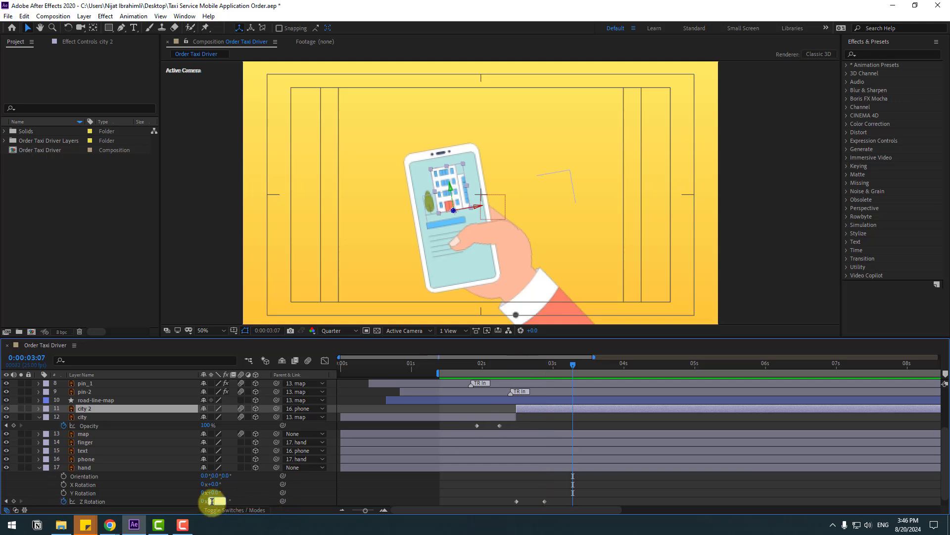
{"action": "left_click_drag", "start_coordinate": [214, 501], "coordinate": [224, 500]}
{"action": "key", "text": "space"}
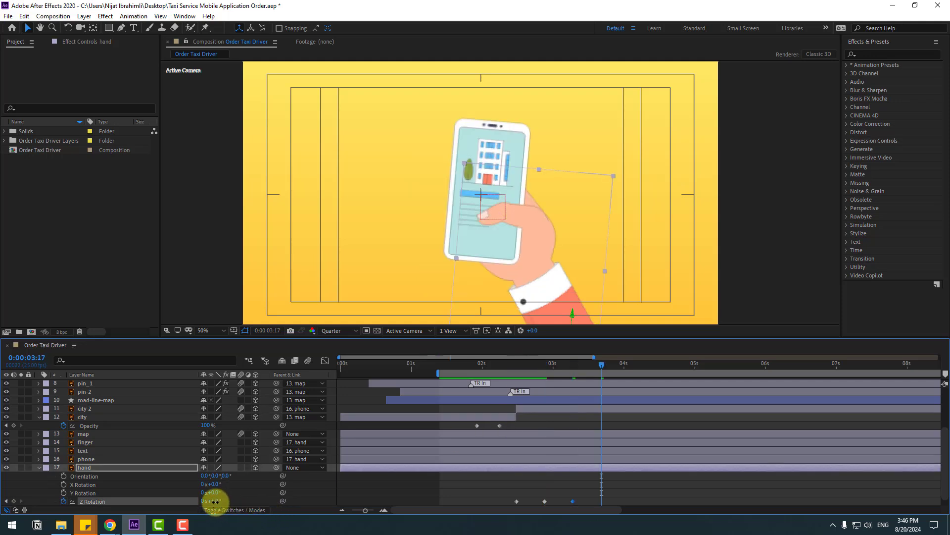
- Set the hand's Z Rotation to -2.5° at 0:00:03:17 and 0° at 0:00:04:02
{"action": "left_click", "coordinate": [214, 501]}
{"action": "type", "text": "-2.5"}
{"action": "key", "text": "Return"}
{"action": "key", "text": "space"}
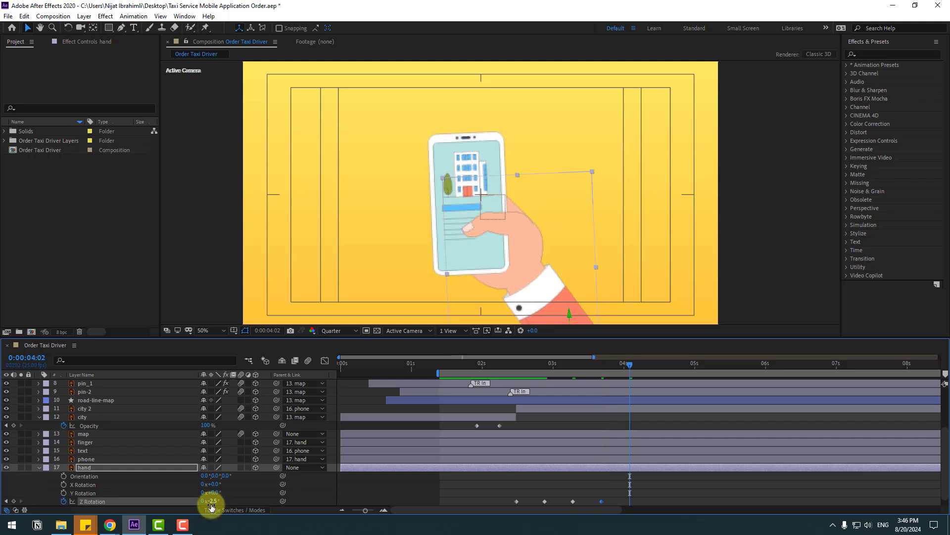
{"action": "key", "text": "Return"}
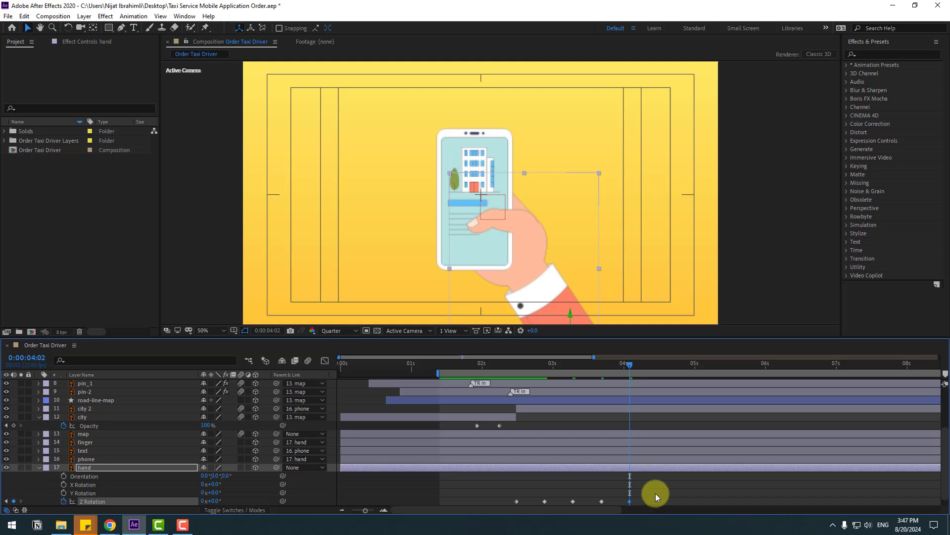
- Apply Easy Ease to all of the hand's Z Rotation keyframes
{"action": "left_click_drag", "start_coordinate": [655, 493], "coordinate": [504, 510]}
{"action": "right_click", "coordinate": [517, 492]}
{"action": "mouse_move", "coordinate": [524, 485]}
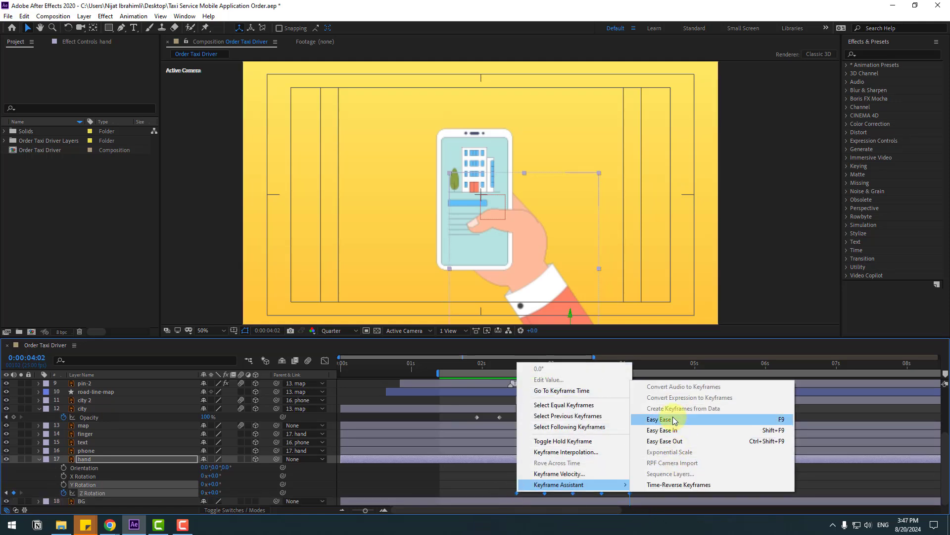
{"action": "left_click", "coordinate": [672, 419]}
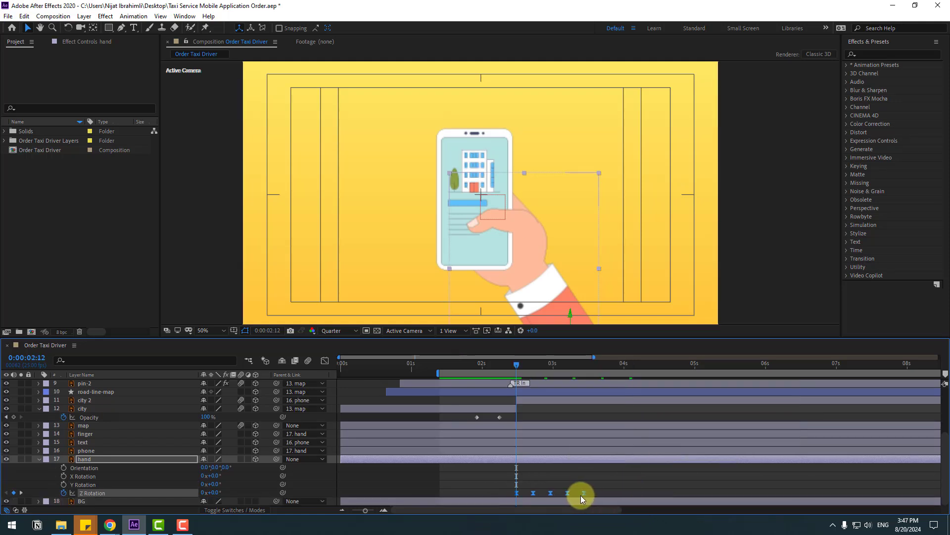
- Compress the hand's Z Rotation keyframes to span 0:00:02:10 to 0:00:03:07 and preview the swing
{"action": "left_click_drag", "start_coordinate": [517, 364], "coordinate": [545, 379]}
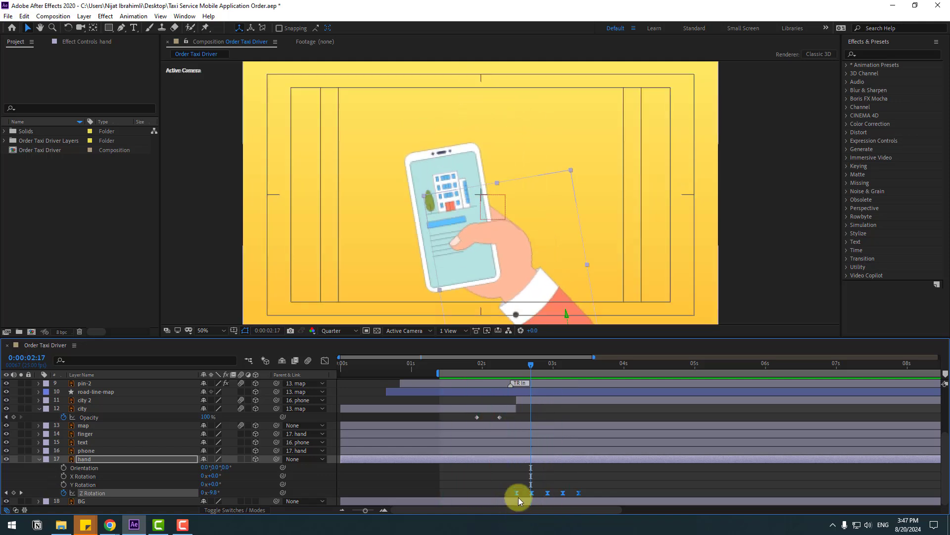
{"action": "key", "text": "space"}
{"action": "left_click_drag", "start_coordinate": [517, 493], "coordinate": [511, 493]}
{"action": "key", "text": "space"}
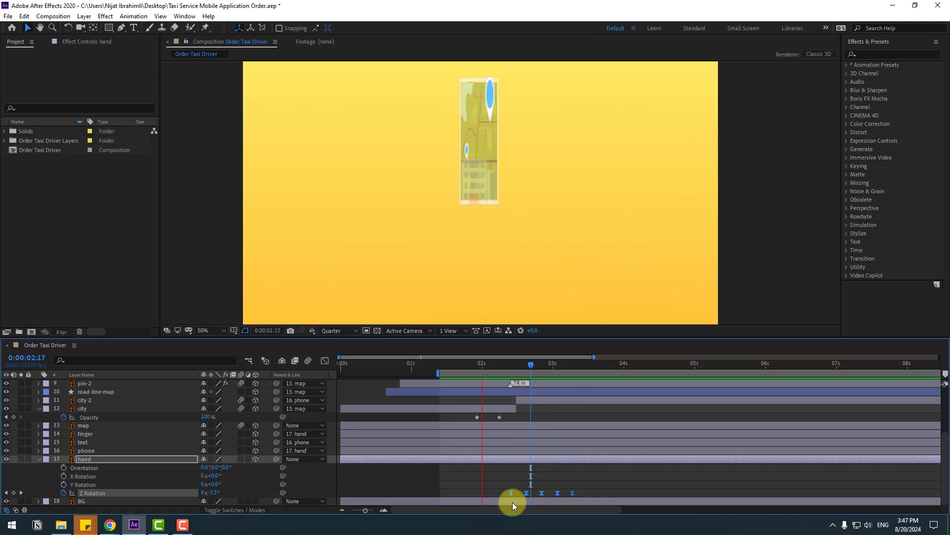
{"action": "key", "text": "space"}
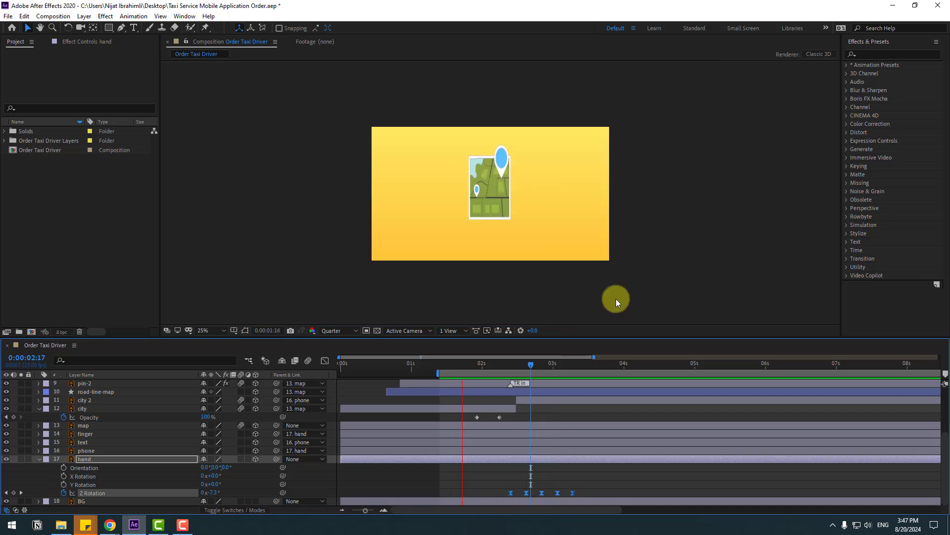
- Animate the finger's Z Rotation from 0° at 0:00:02:10 to -16° at 0:00:02:16
{"action": "left_click", "coordinate": [510, 366]}
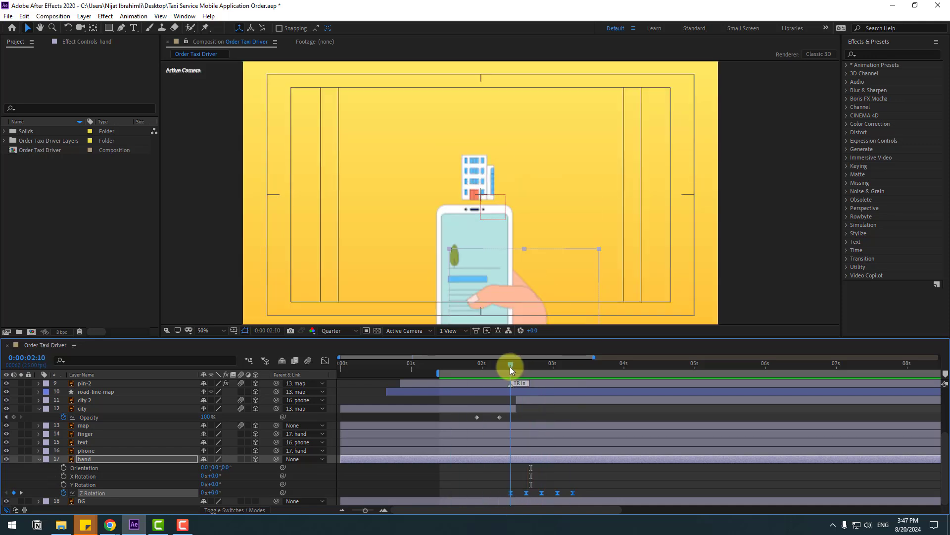
{"action": "left_click", "coordinate": [81, 434]}
{"action": "key", "text": "r"}
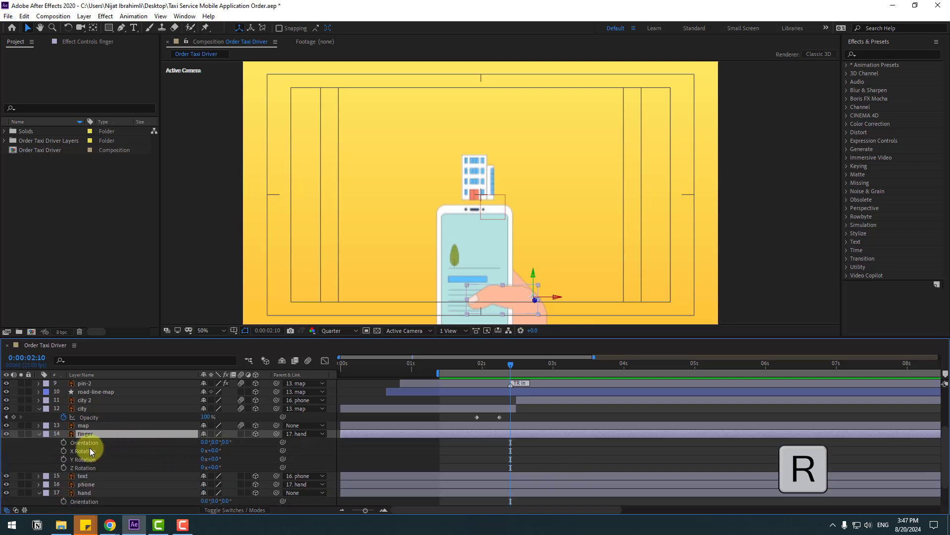
{"action": "left_click", "coordinate": [63, 467]}
{"action": "scroll", "coordinate": [550, 407], "scroll_direction": "down", "scroll_amount": 1}
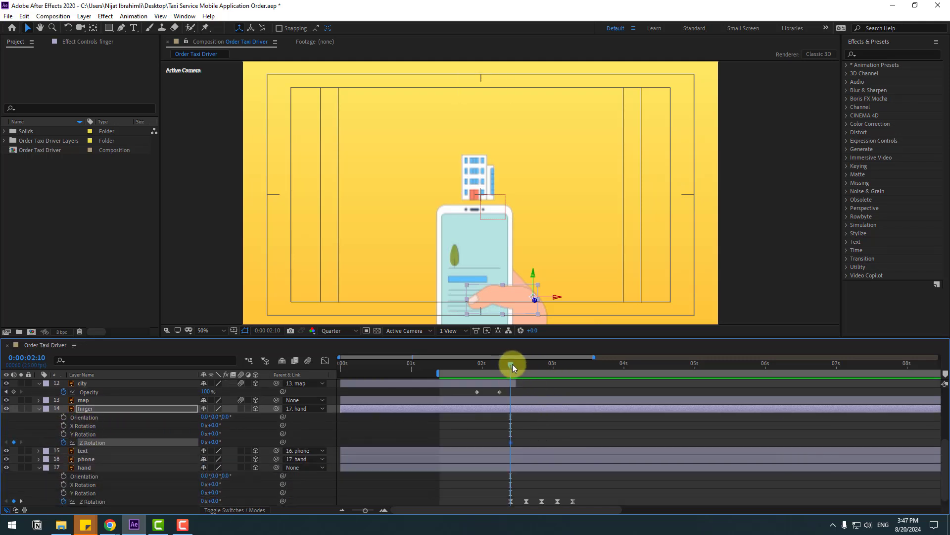
{"action": "left_click_drag", "start_coordinate": [515, 364], "coordinate": [525, 367]}
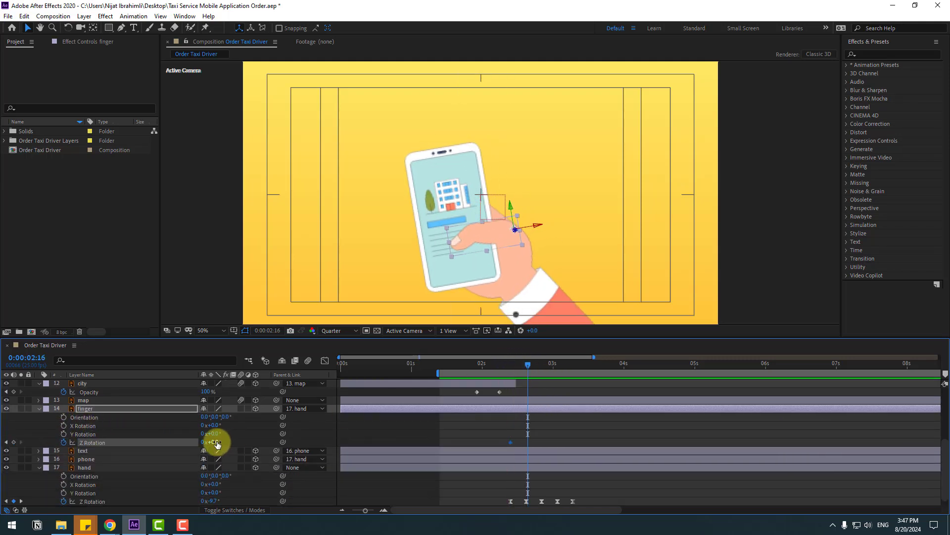
{"action": "left_click_drag", "start_coordinate": [216, 444], "coordinate": [204, 442]}
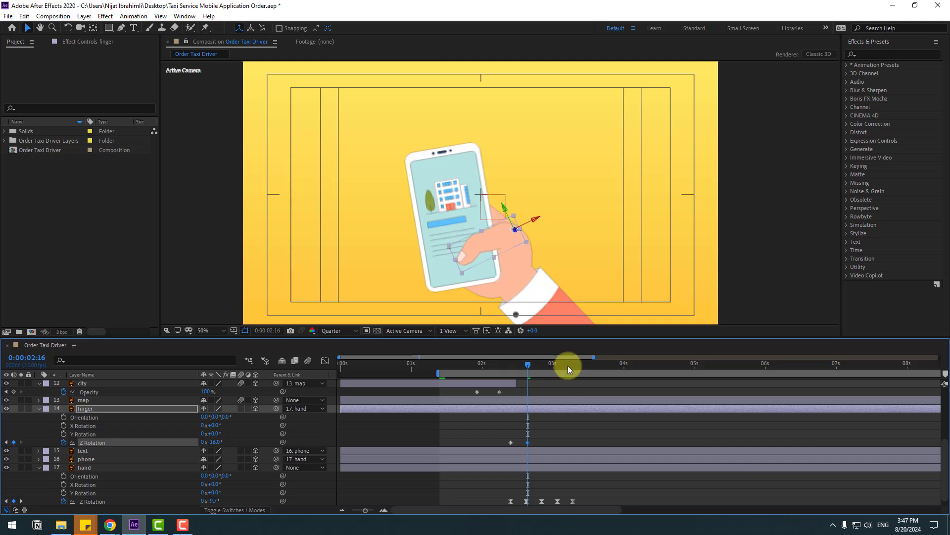
- Rotate the finger back at the hand's third keyframe, then set its Z Rotation to -2° at 0:00:03:02 and 0° at 0:00:03:07
{"action": "left_click_drag", "start_coordinate": [536, 364], "coordinate": [540, 366]}
{"action": "left_click_drag", "start_coordinate": [212, 441], "coordinate": [223, 441]}
{"action": "left_click", "coordinate": [557, 364]}
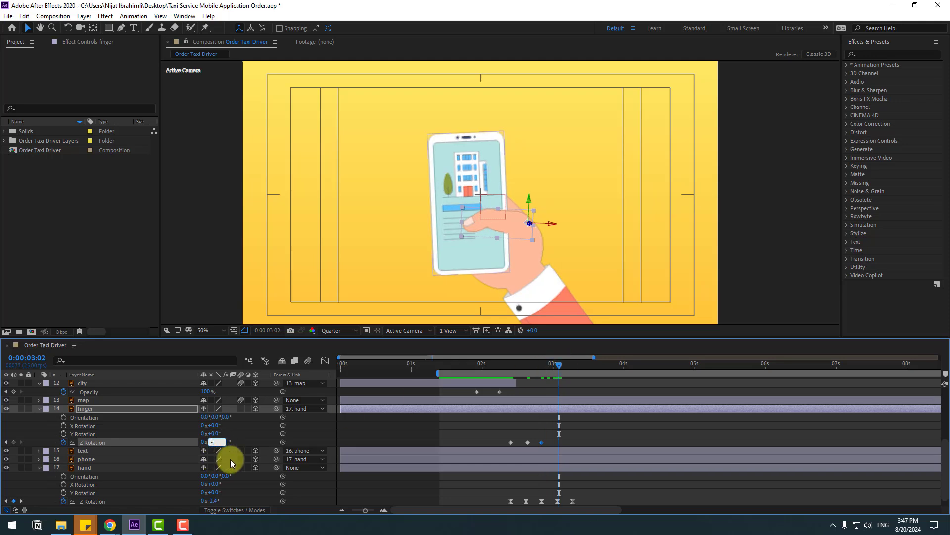
{"action": "type", "text": "-2"}
{"action": "key", "text": "Return"}
{"action": "left_click_drag", "start_coordinate": [565, 364], "coordinate": [573, 366]}
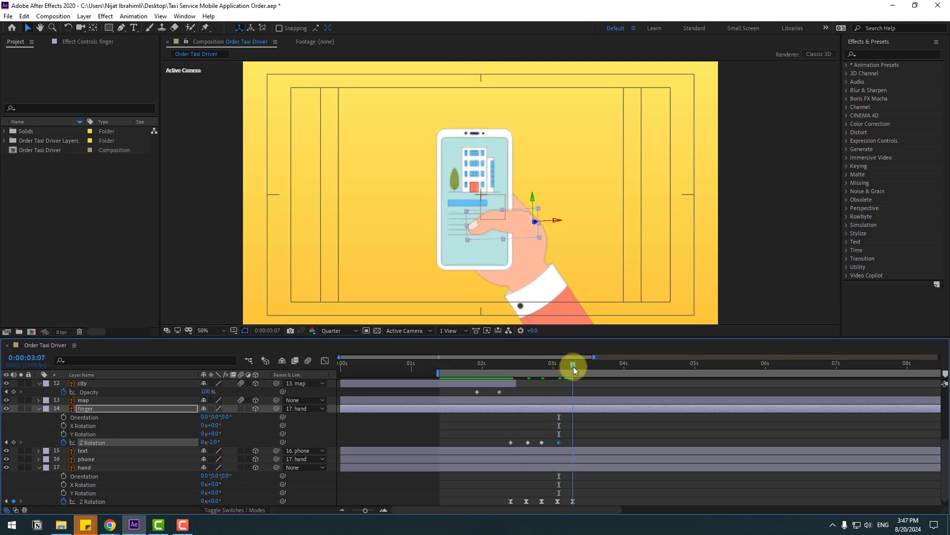
{"action": "left_click_drag", "start_coordinate": [213, 444], "coordinate": [215, 444]}
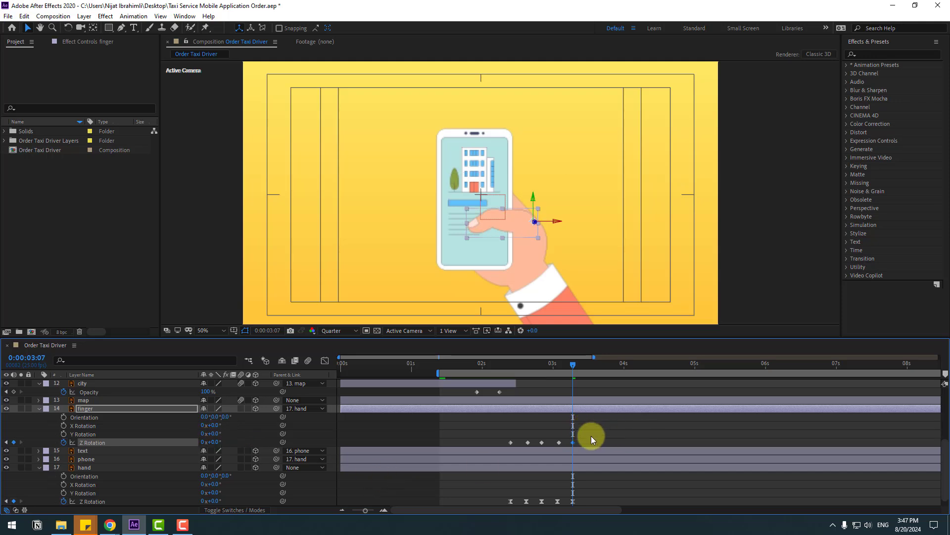
- Apply Easy Ease to the finger's Z Rotation keyframes, stretch their timing slightly, and preview the motion
{"action": "left_click_drag", "start_coordinate": [591, 436], "coordinate": [506, 443]}
{"action": "right_click", "coordinate": [516, 439]}
{"action": "mouse_move", "coordinate": [526, 440]}
{"action": "left_click", "coordinate": [653, 371]}
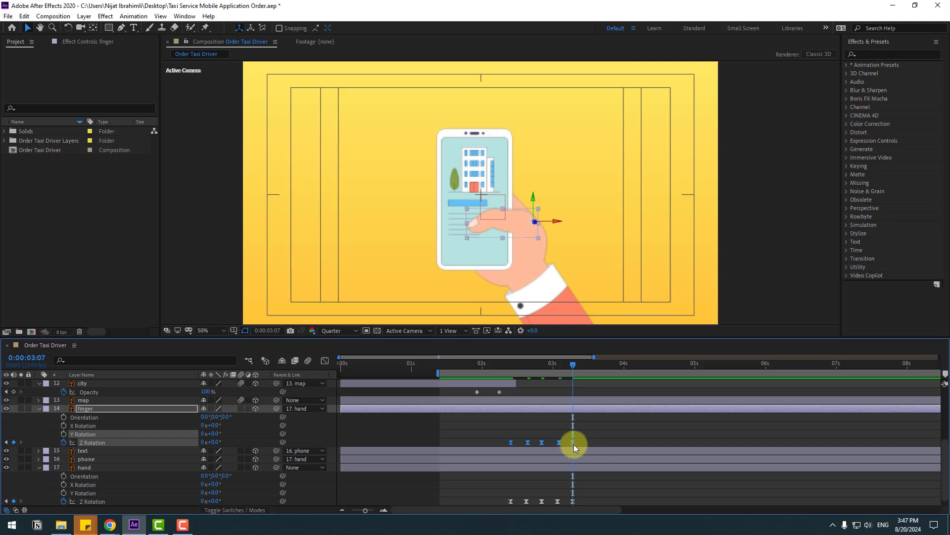
{"action": "mouse_move", "coordinate": [573, 444]}
{"action": "left_mouse_down", "text": "alt"}
{"action": "mouse_move", "coordinate": [587, 444]}
{"action": "mouse_move", "coordinate": [568, 443]}
{"action": "left_mouse_up", "text": "alt"}
{"action": "key", "text": "space"}
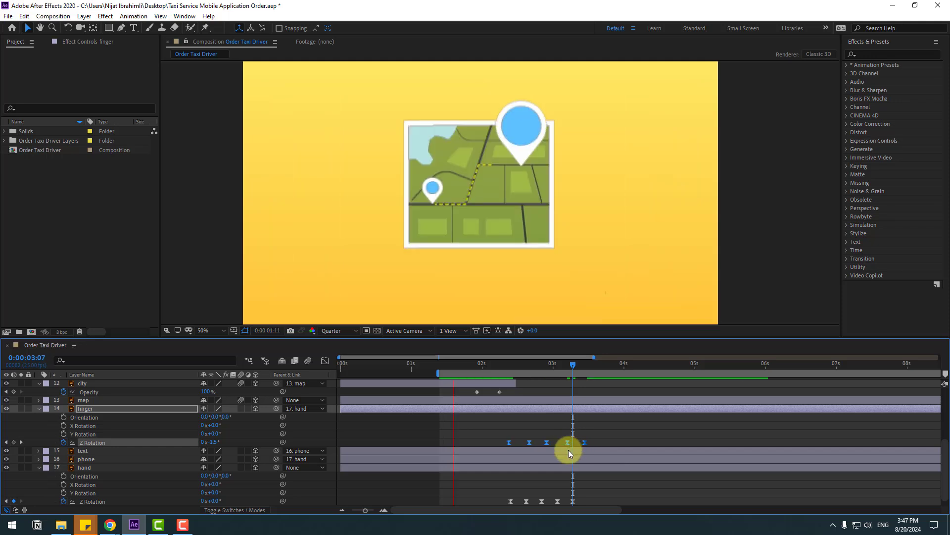
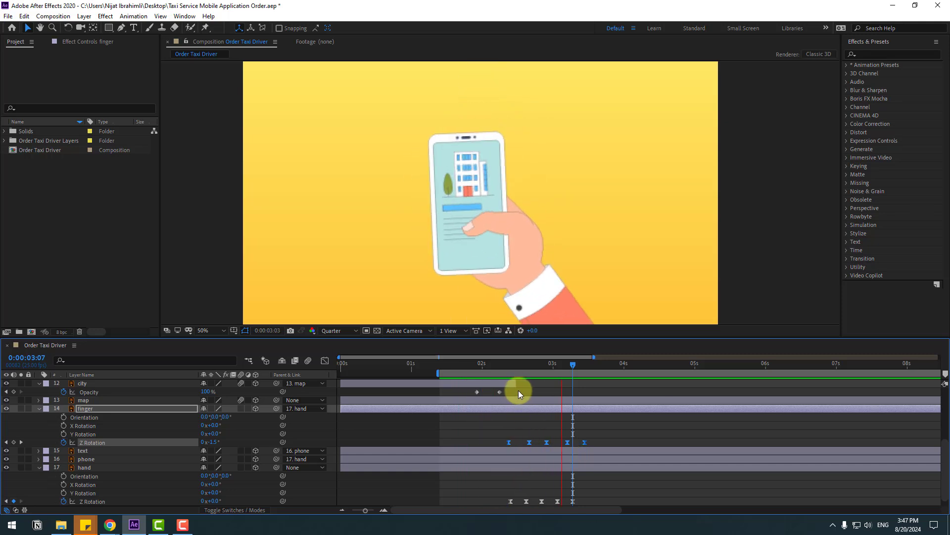
- Move the text layer's anchor point to the bottom centre of its artwork on the phone screen
{"action": "left_click_drag", "start_coordinate": [509, 366], "coordinate": [535, 365]}
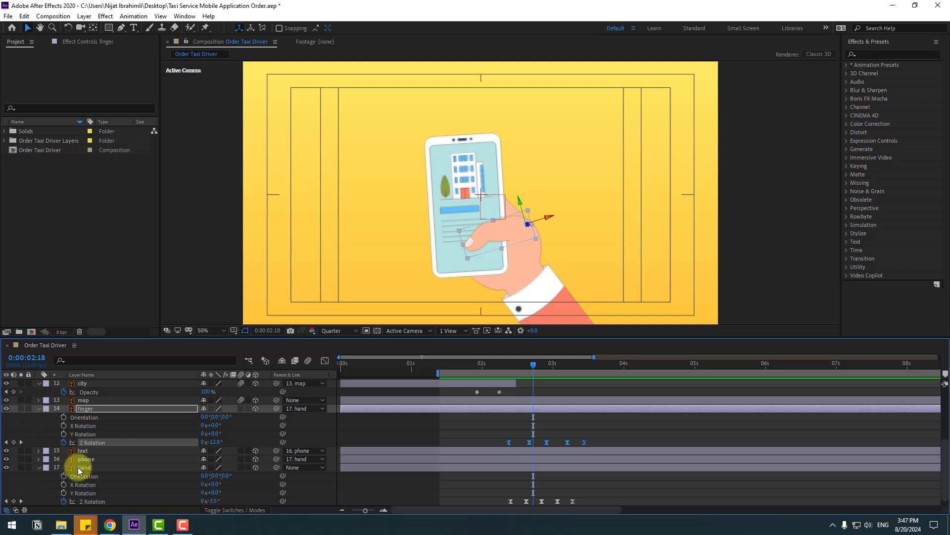
{"action": "left_click", "coordinate": [83, 451]}
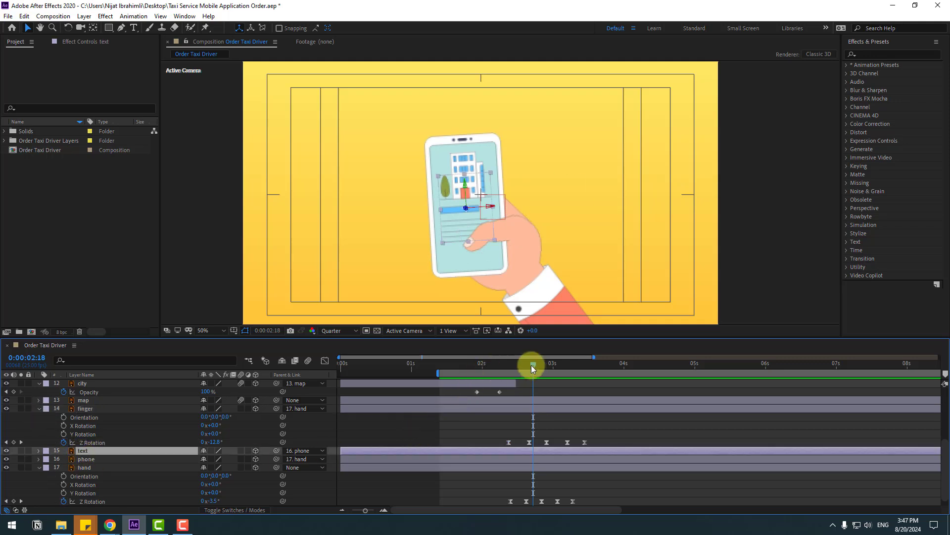
{"action": "left_click_drag", "start_coordinate": [530, 365], "coordinate": [528, 364]}
{"action": "scroll", "coordinate": [358, 228], "scroll_direction": "up", "scroll_amount": 2}
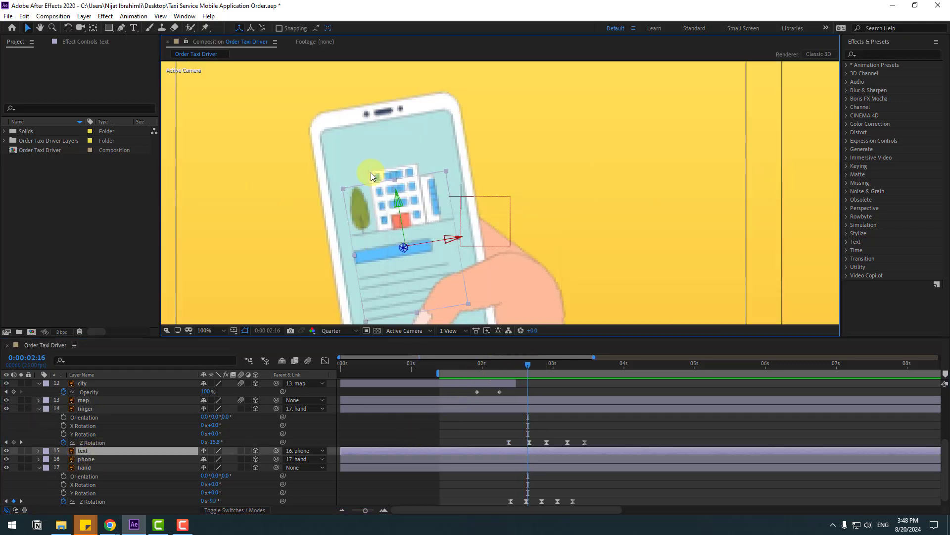
{"action": "left_click", "coordinate": [562, 364]}
{"action": "left_click_drag", "start_coordinate": [604, 366], "coordinate": [616, 364]}
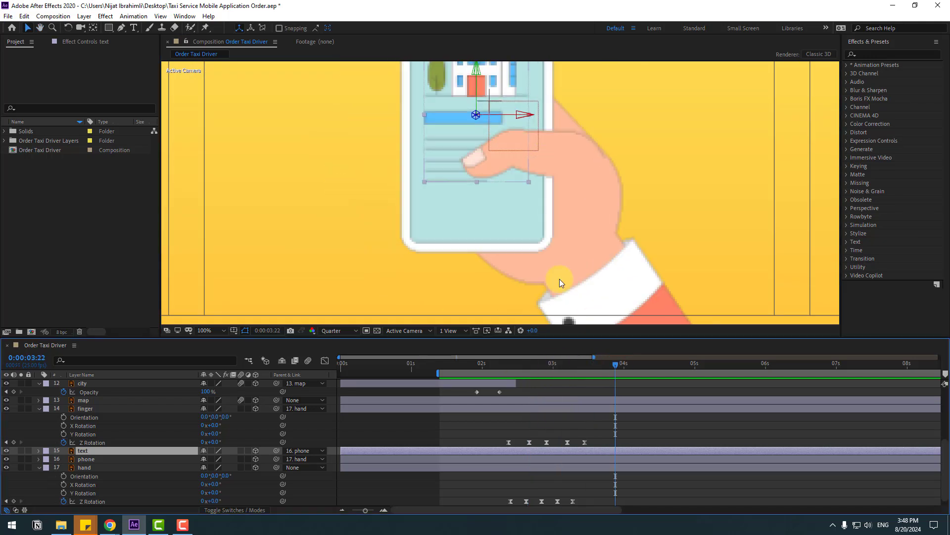
{"action": "left_click", "coordinate": [94, 28]}
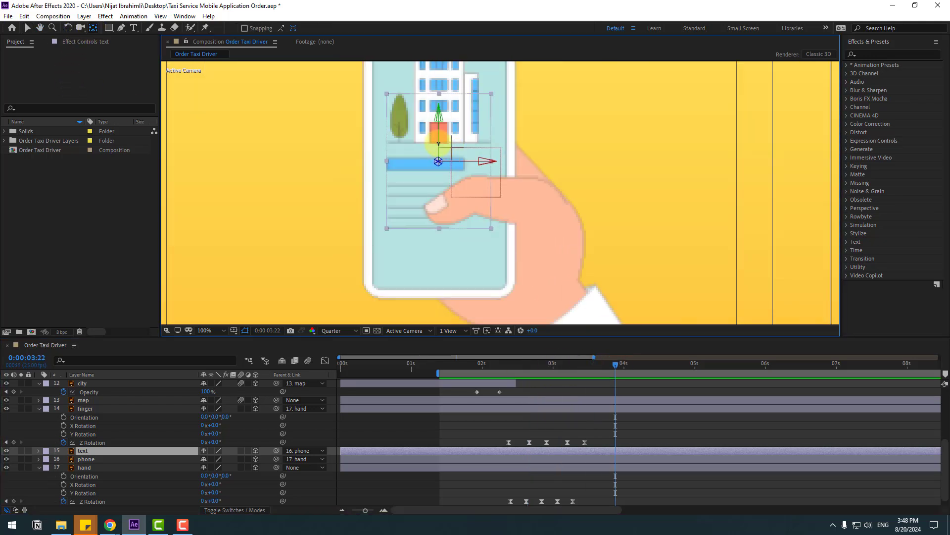
{"action": "left_click_drag", "start_coordinate": [438, 145], "coordinate": [437, 211]}
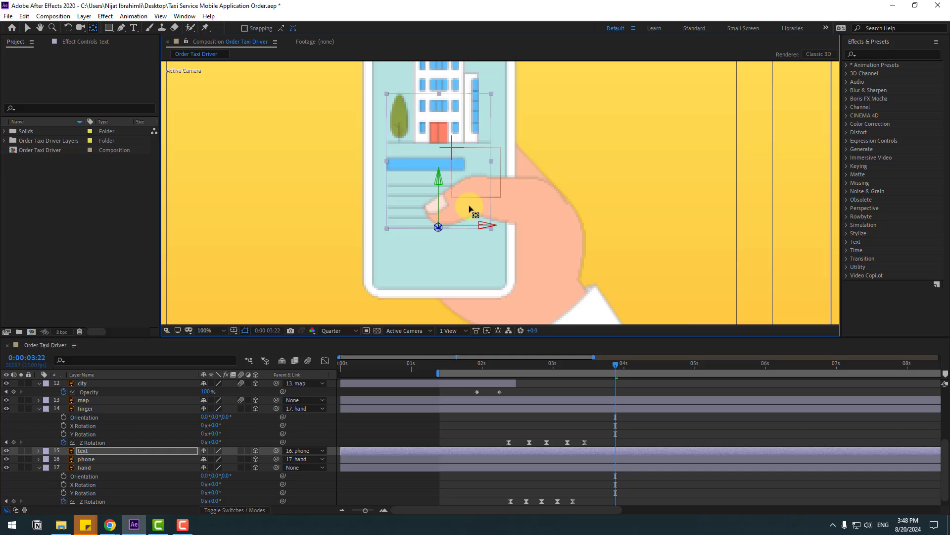
{"action": "left_click", "coordinate": [28, 28]}
- Keyframe the text layer's Scale with unlinked proportions, setting its Y scale to 0% at 0:00:03:22 ahead of a 100% keyframe
{"action": "key", "text": "s"}
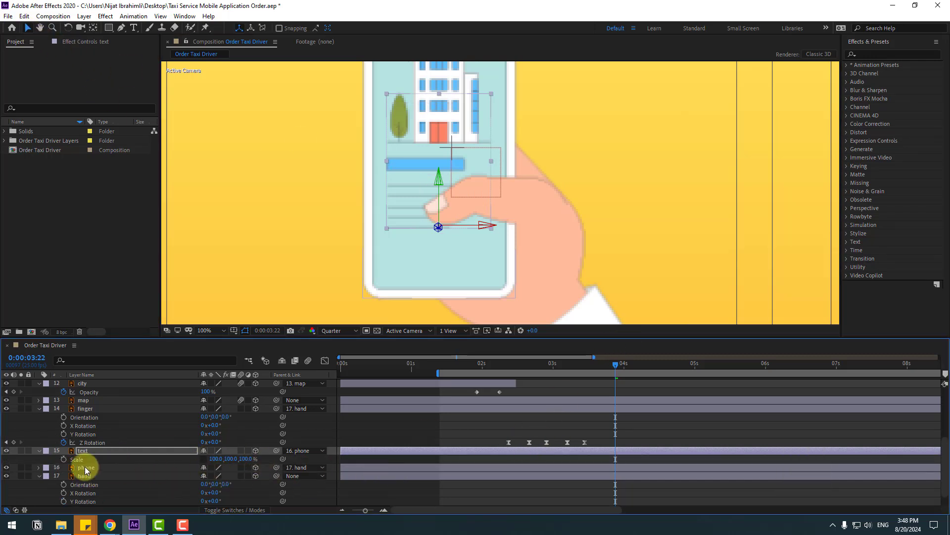
{"action": "left_click", "coordinate": [63, 459]}
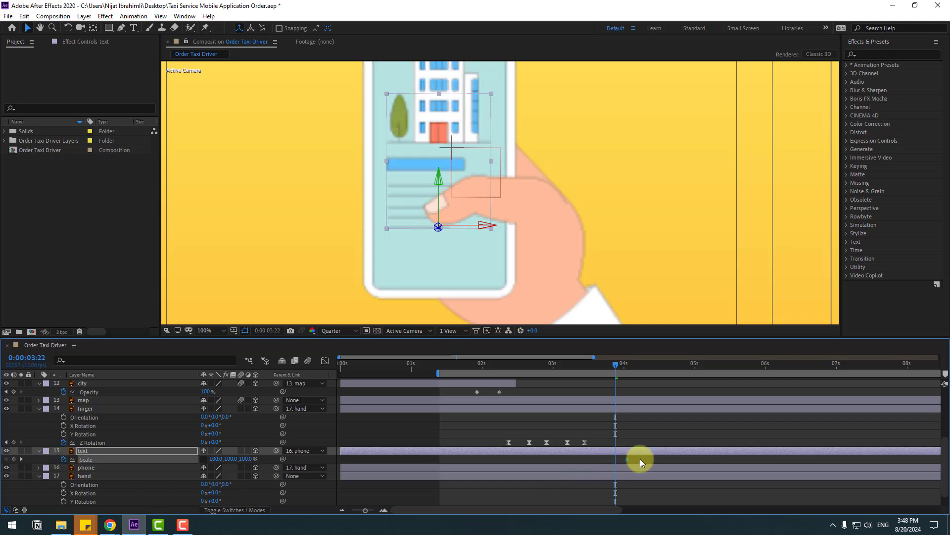
{"action": "left_click", "coordinate": [205, 459]}
{"action": "left_click", "coordinate": [225, 459]}
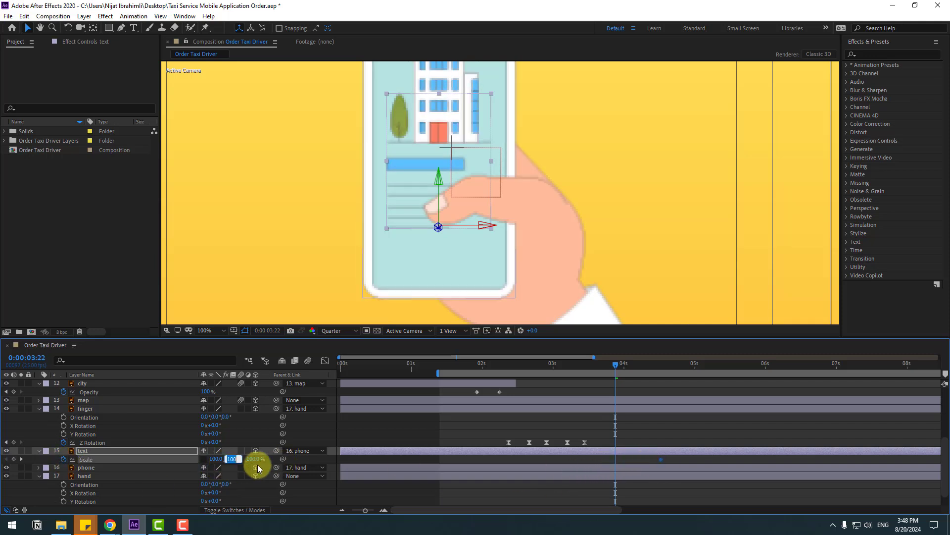
{"action": "type", "text": "0"}
{"action": "key", "text": "Return"}
- Apply Easy Ease to both of the text layer's Scale keyframes
{"action": "left_click_drag", "start_coordinate": [678, 456], "coordinate": [609, 460]}
{"action": "right_click", "coordinate": [617, 459]}
{"action": "mouse_move", "coordinate": [713, 452]}
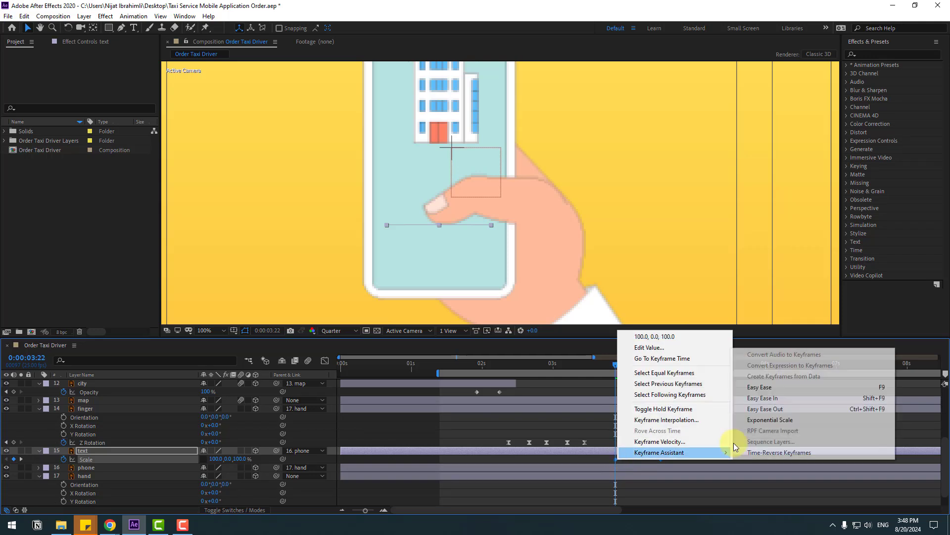
{"action": "left_click", "coordinate": [772, 388]}
- Shift the text's Scale keyframes to start at about 0:00:02:12, shape their speed graph into an early peak, and preview
{"action": "left_click_drag", "start_coordinate": [535, 369], "coordinate": [575, 369]}
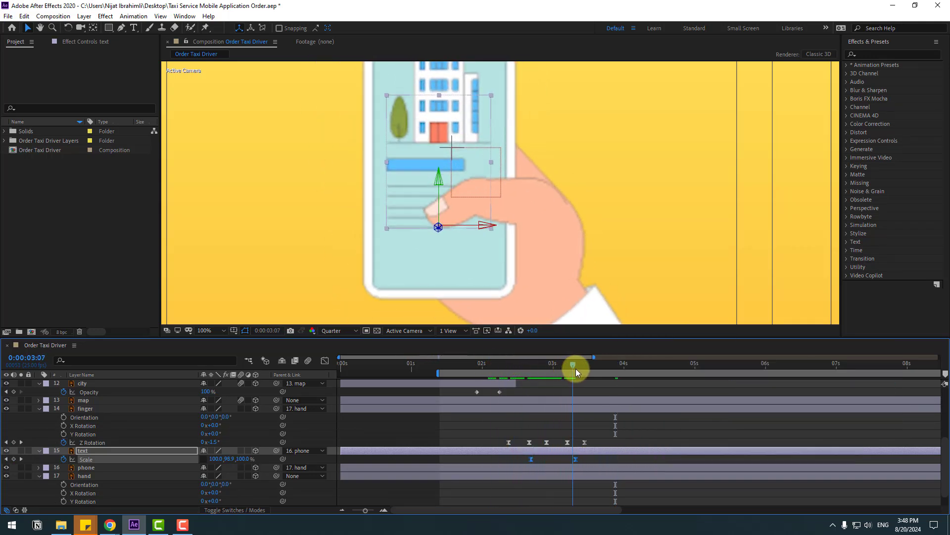
{"action": "left_click", "coordinate": [324, 360]}
{"action": "left_click_drag", "start_coordinate": [556, 483], "coordinate": [541, 483]}
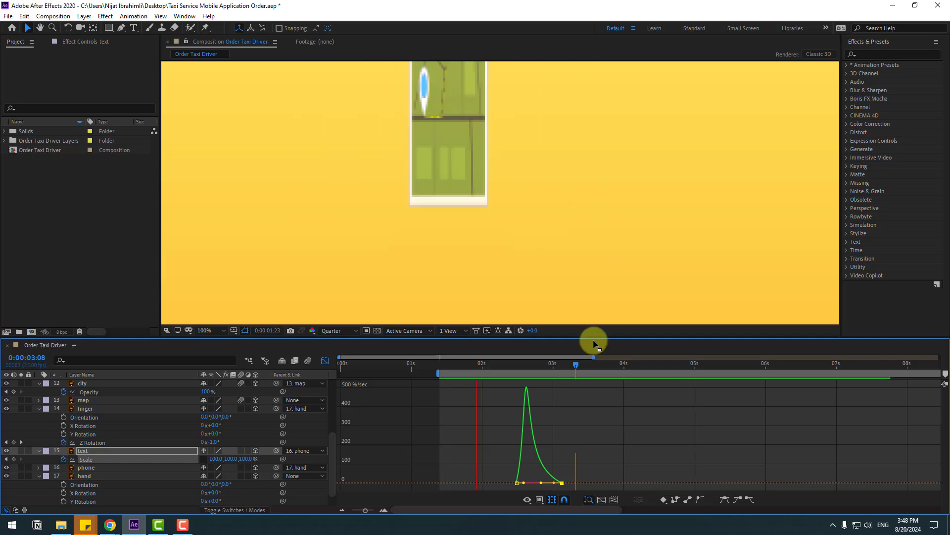
{"action": "scroll", "coordinate": [669, 257], "scroll_direction": "down", "scroll_amount": 2}
{"action": "key", "text": "space"}
{"action": "key", "text": "shift+F3"}
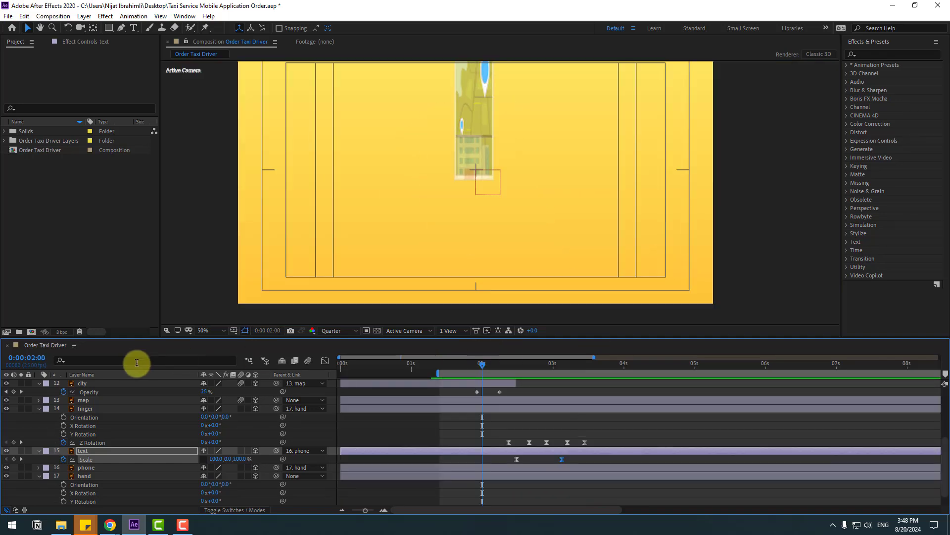
- Add the Particle Fireworks precomp at 0:00:02:00 from the Shape Elements in Animation Composer 3's Starter Precomps
{"action": "left_click", "coordinate": [184, 16]}
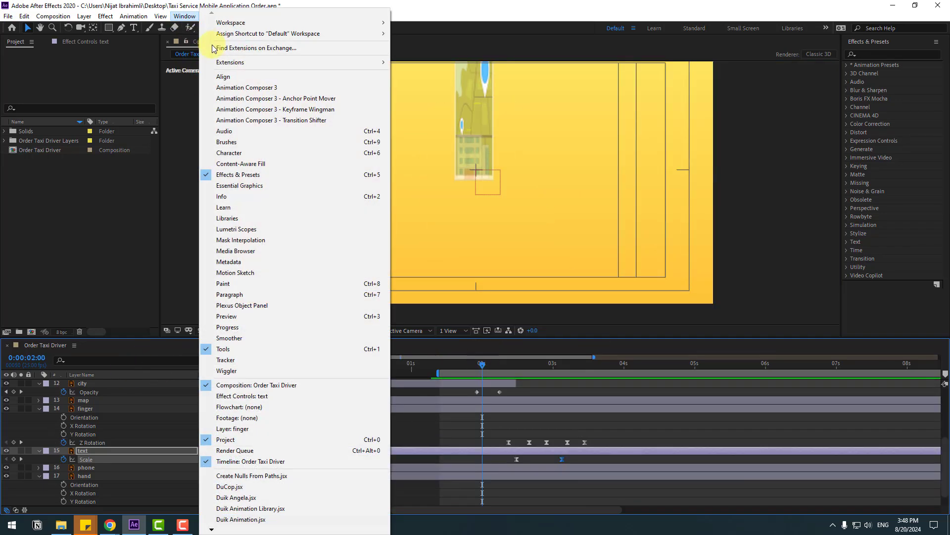
{"action": "left_click", "coordinate": [250, 87]}
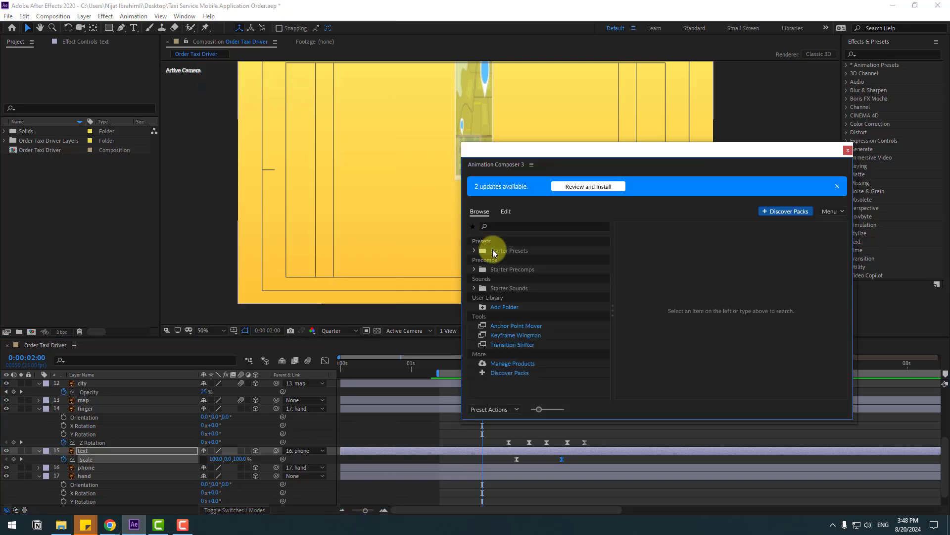
{"action": "left_click", "coordinate": [477, 270]}
{"action": "left_click", "coordinate": [485, 287]}
{"action": "scroll", "coordinate": [569, 351], "scroll_direction": "down", "scroll_amount": 5}
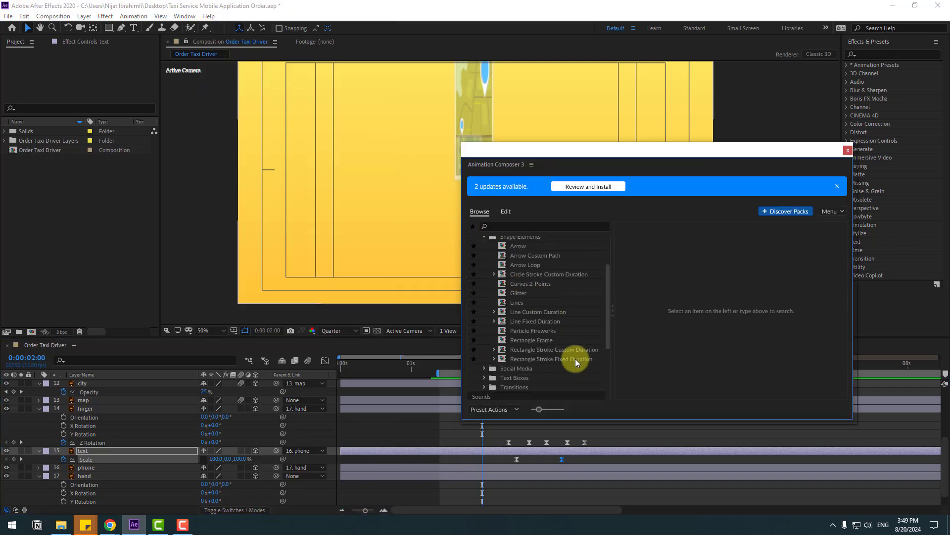
{"action": "scroll", "coordinate": [567, 366], "scroll_direction": "up", "scroll_amount": 3}
{"action": "left_click", "coordinate": [518, 287]}
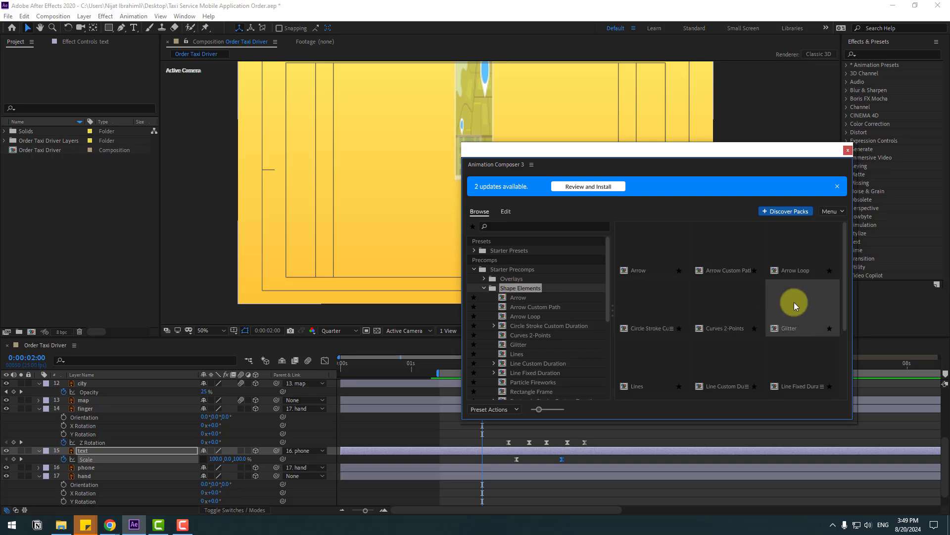
{"action": "left_click_drag", "start_coordinate": [846, 275], "coordinate": [842, 351]}
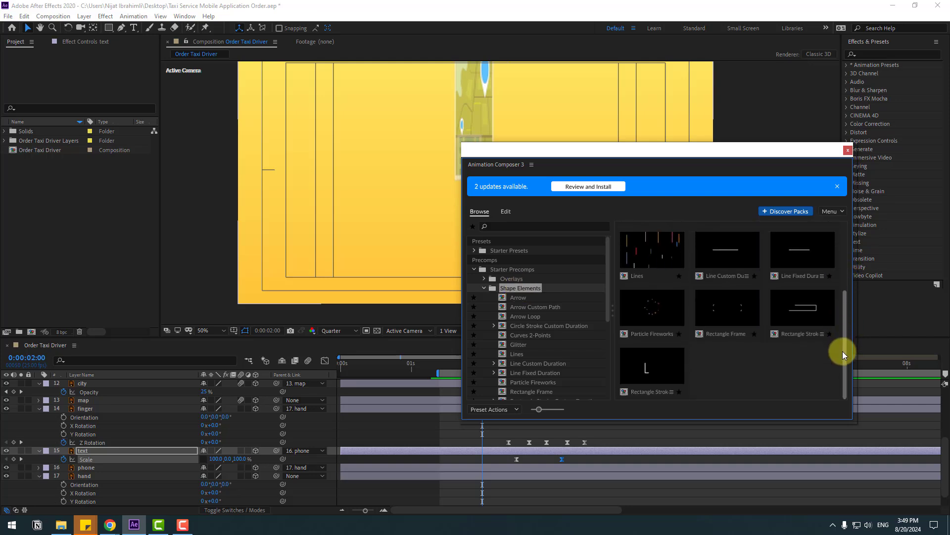
{"action": "left_click", "coordinate": [651, 316]}
{"action": "left_click", "coordinate": [837, 412]}
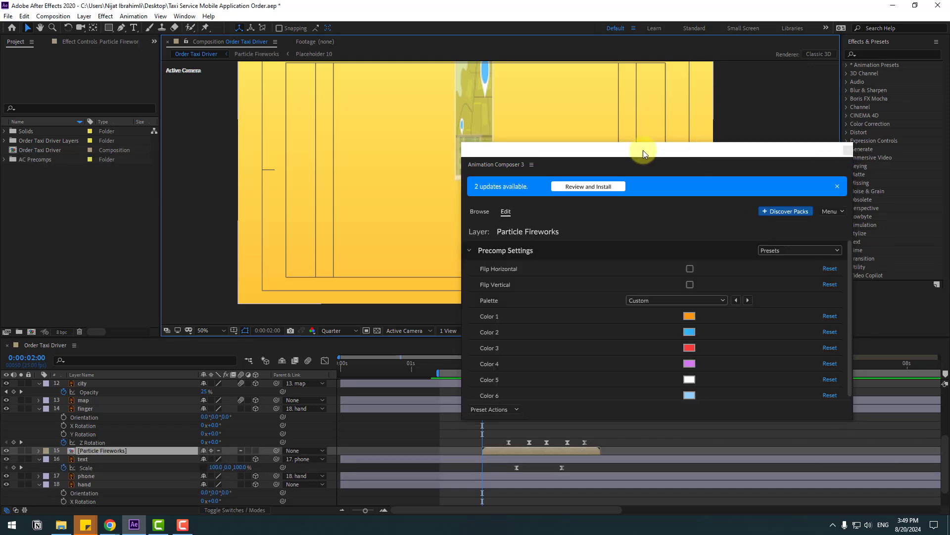
- Place the Particle Fireworks layer directly above the city layer, starting slightly before 0:00:02:00, and move it up over the map
{"action": "left_click", "coordinate": [483, 415]}
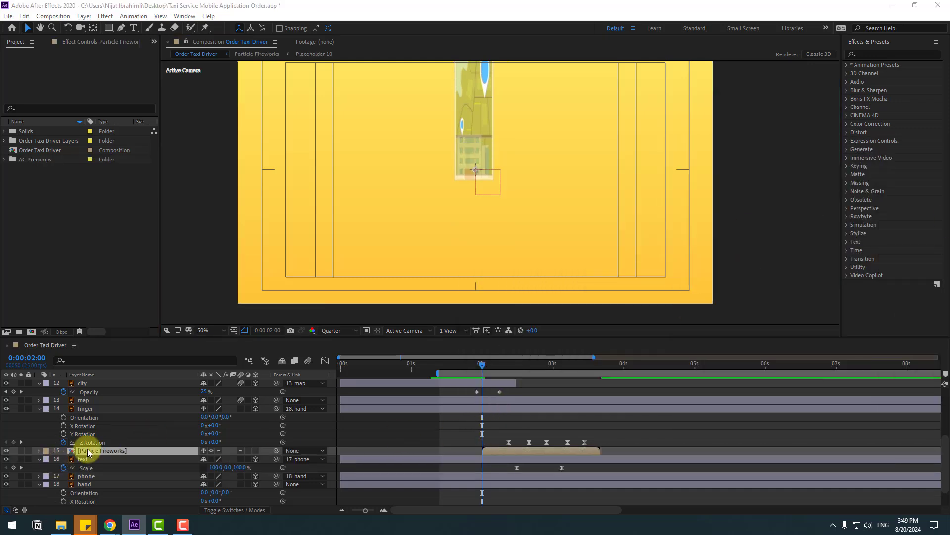
{"action": "left_click_drag", "start_coordinate": [94, 436], "coordinate": [107, 474]}
{"action": "left_click_drag", "start_coordinate": [457, 366], "coordinate": [483, 369]}
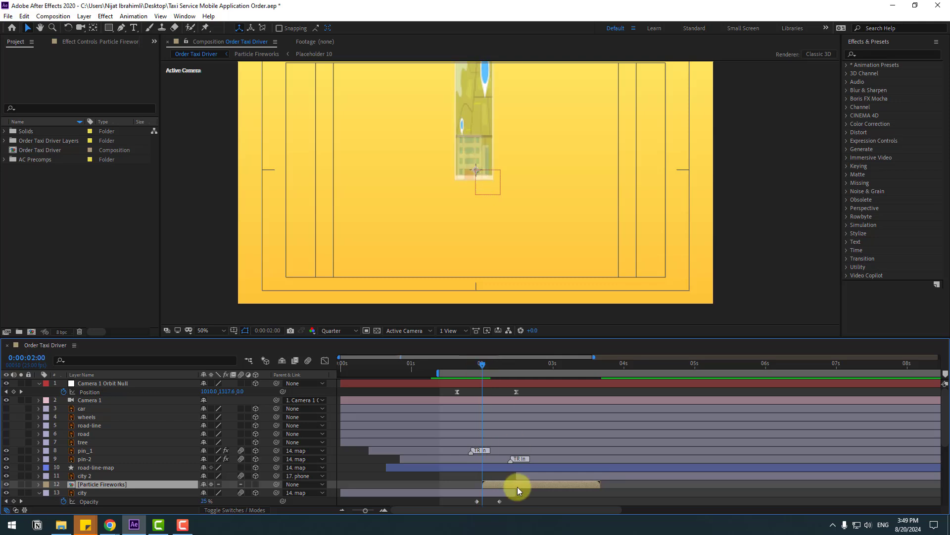
{"action": "left_click_drag", "start_coordinate": [517, 486], "coordinate": [510, 485]}
{"action": "left_click_drag", "start_coordinate": [465, 188], "coordinate": [462, 146]}
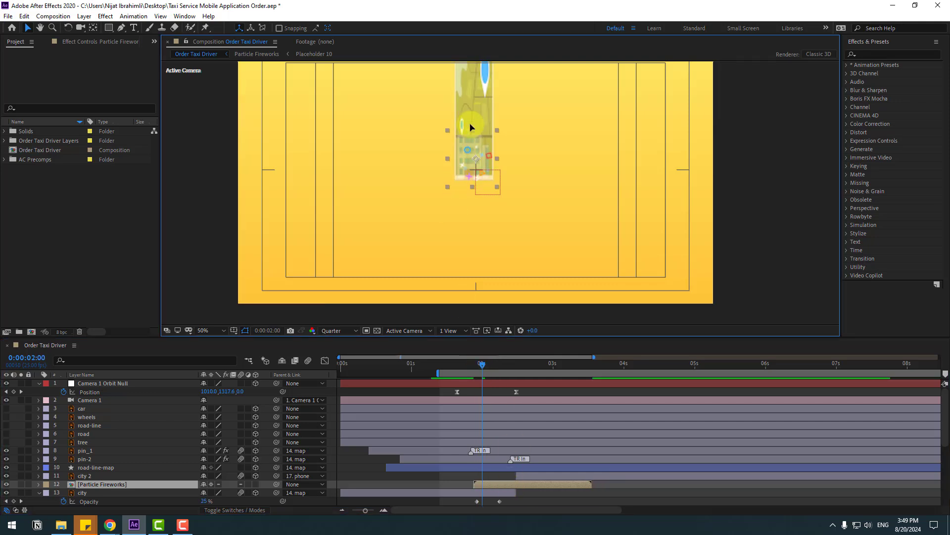
- Apply the Fill effect to the Particle Fireworks layer and set its color to white
{"action": "left_click", "coordinate": [873, 55]}
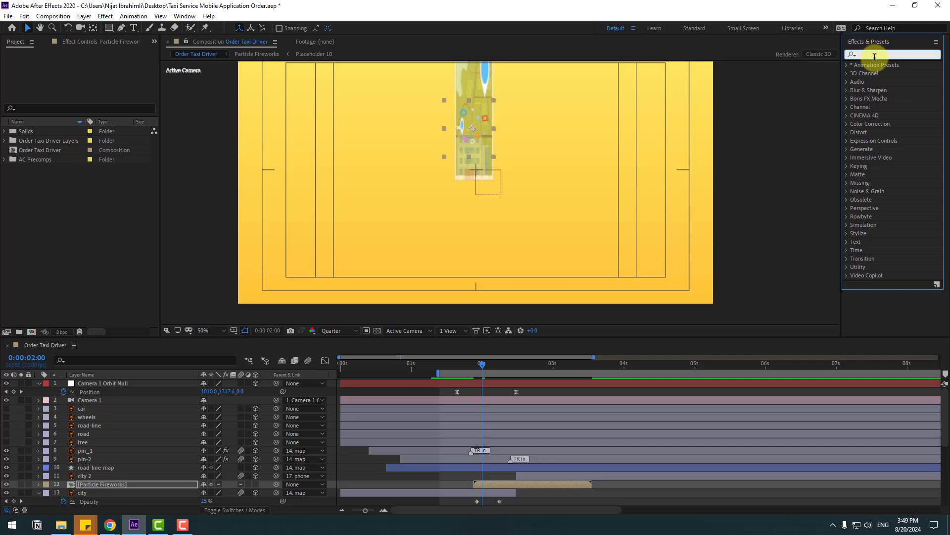
{"action": "type", "text": "fill"}
{"action": "left_click_drag", "start_coordinate": [880, 115], "coordinate": [488, 483]}
{"action": "left_click", "coordinate": [93, 88]}
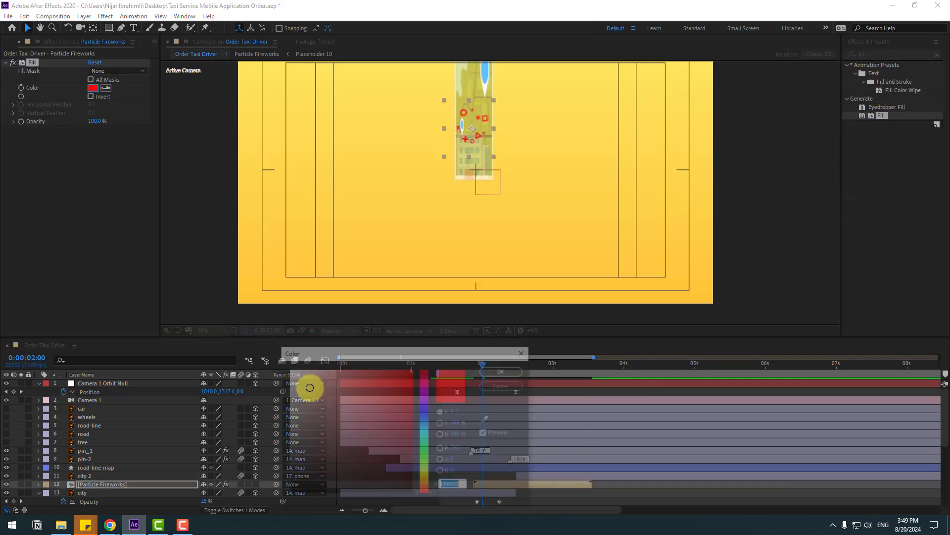
{"action": "left_click", "coordinate": [289, 370]}
{"action": "left_click", "coordinate": [503, 370]}
- Set the Particle Fireworks layer's Scale to 93%
{"action": "scroll", "coordinate": [303, 472], "scroll_direction": "down", "scroll_amount": 3}
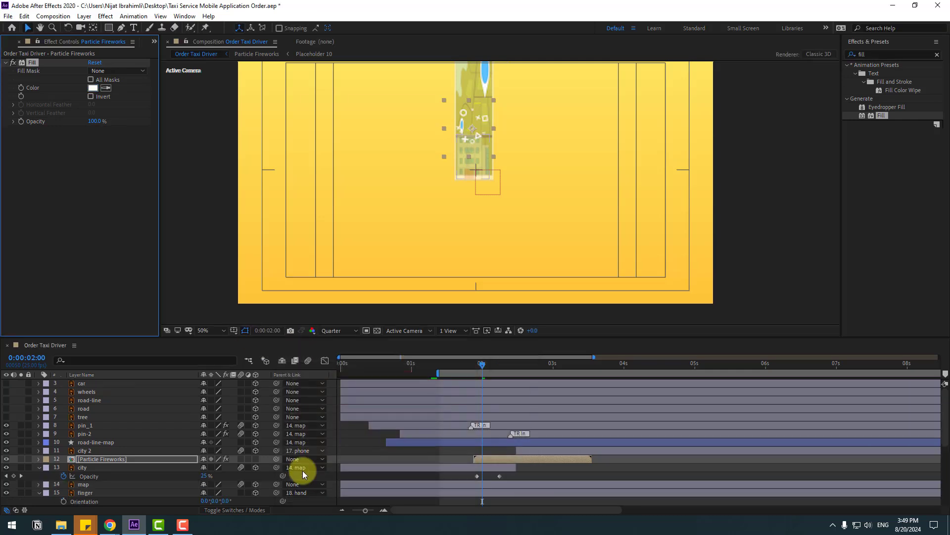
{"action": "key", "text": "s"}
{"action": "left_click_drag", "start_coordinate": [216, 467], "coordinate": [252, 471]}
- Add a Position keyframe to Camera 1 Orbit Null at 0:00:03:07 and set its X position to 4250 at 0:00:04:06
{"action": "left_click_drag", "start_coordinate": [482, 365], "coordinate": [566, 376]}
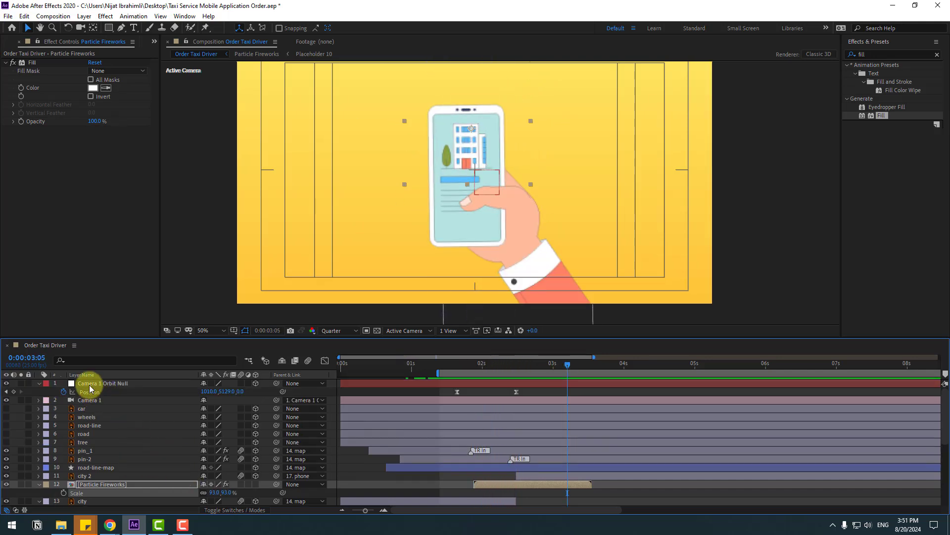
{"action": "left_click", "coordinate": [89, 385]}
{"action": "left_click_drag", "start_coordinate": [524, 369], "coordinate": [572, 365]}
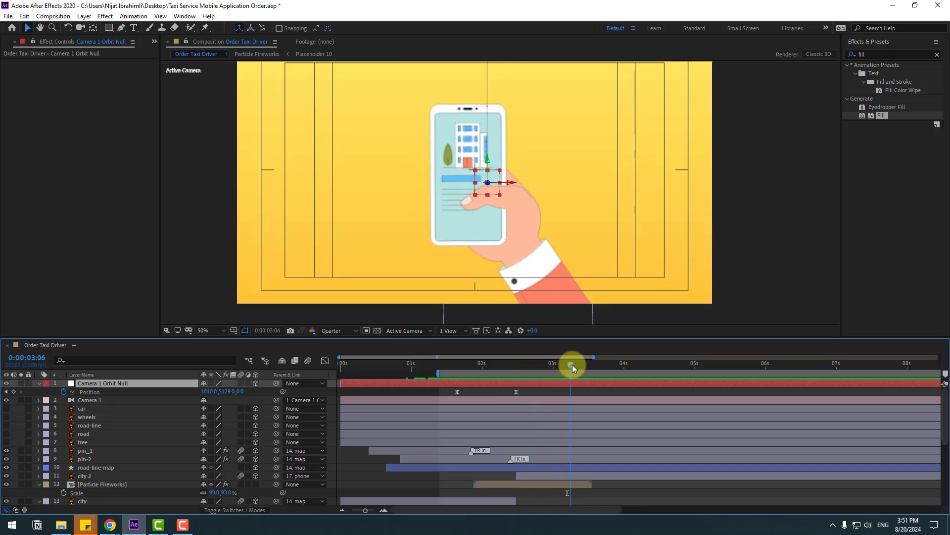
{"action": "left_click", "coordinate": [14, 391]}
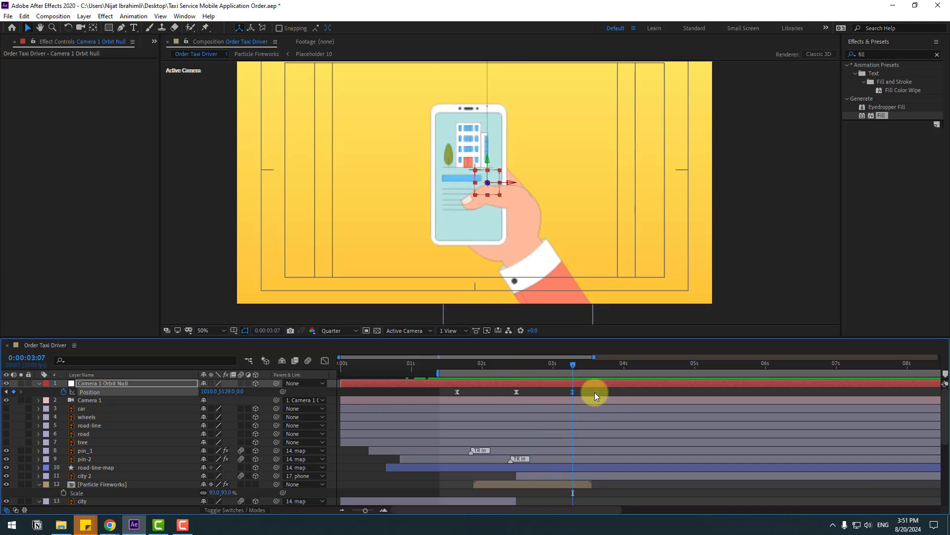
{"action": "left_click_drag", "start_coordinate": [636, 366], "coordinate": [641, 367]}
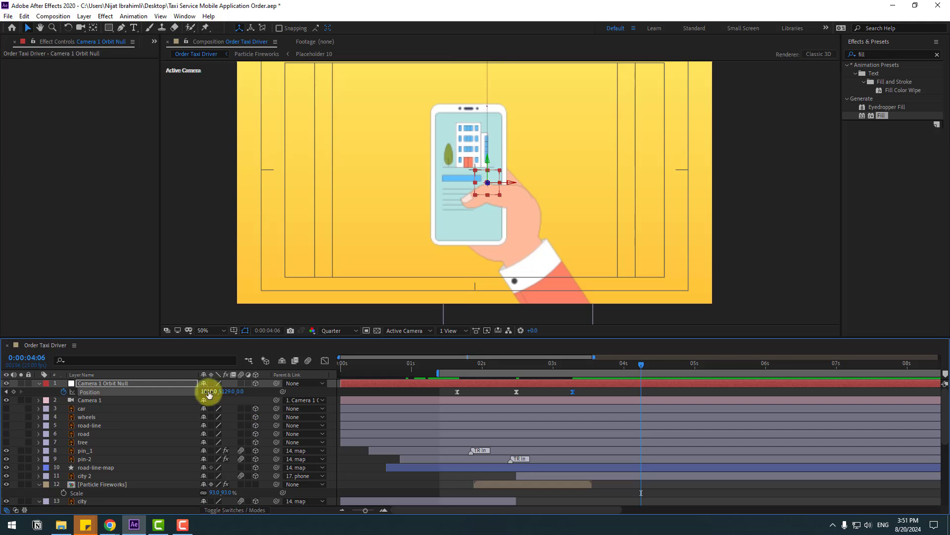
{"action": "left_click_drag", "start_coordinate": [206, 391], "coordinate": [352, 383]}
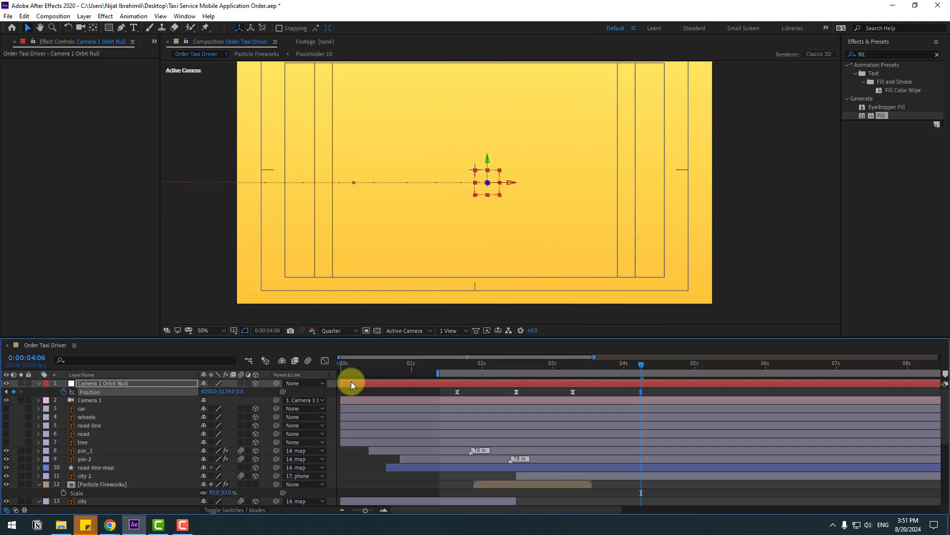
- Make the car, wheels, road-line, road and tree layers visible and keep all five selected
{"action": "left_click", "coordinate": [86, 442]}
{"action": "left_click", "coordinate": [88, 433], "text": "ctrl"}
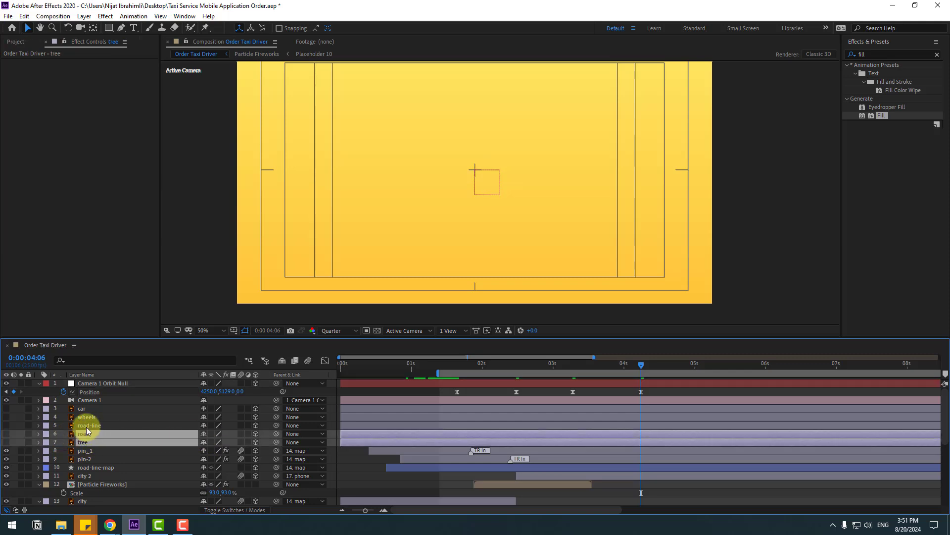
{"action": "left_click", "coordinate": [86, 426], "text": "ctrl"}
{"action": "left_click", "coordinate": [81, 417], "text": "ctrl"}
{"action": "left_click", "coordinate": [80, 409], "text": "ctrl"}
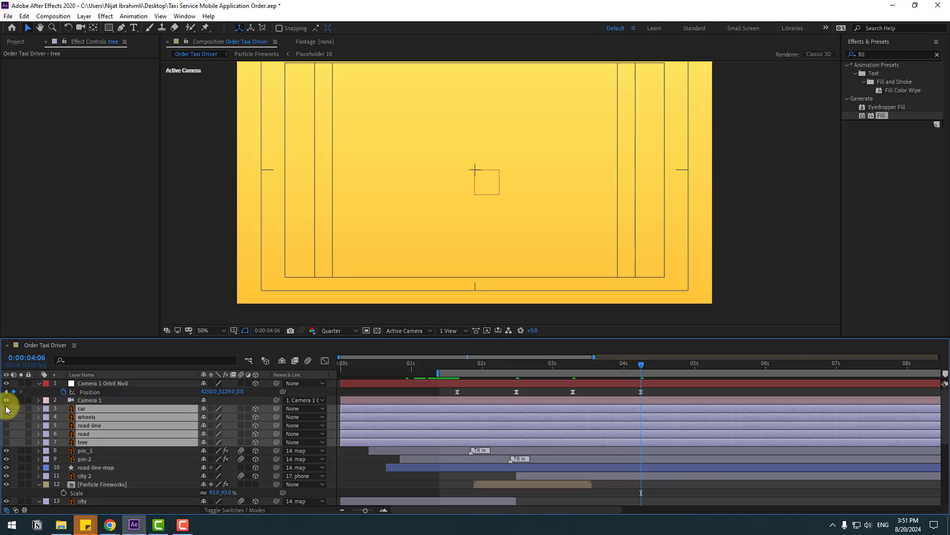
{"action": "left_click_drag", "start_coordinate": [6, 408], "coordinate": [6, 442]}
- Move the selected car, wheels, road-line, road and tree layers together into the middle of the camera frame at 0:00:04:06
{"action": "key", "text": "comma"}
{"action": "key", "text": "comma"}
{"action": "key", "text": "comma"}
{"action": "left_click_drag", "start_coordinate": [403, 74], "coordinate": [519, 286]}
{"action": "scroll", "coordinate": [518, 286], "scroll_direction": "up", "scroll_amount": 4}
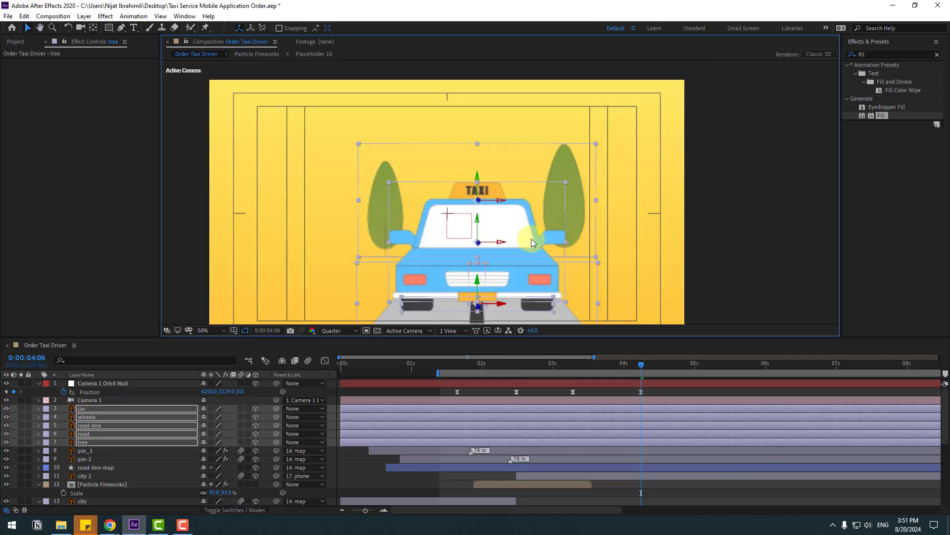
{"action": "left_click_drag", "start_coordinate": [487, 187], "coordinate": [494, 175]}
{"action": "left_click_drag", "start_coordinate": [488, 364], "coordinate": [650, 367]}
{"action": "left_click", "coordinate": [668, 390]}
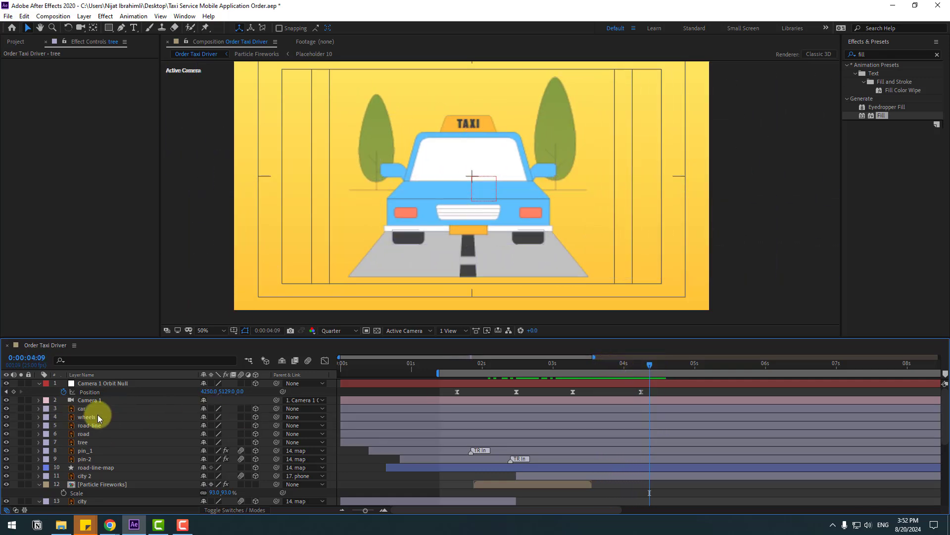
- Move the car layer's anchor point straight down to the number plate
{"action": "left_click", "coordinate": [83, 409]}
{"action": "left_click", "coordinate": [92, 28]}
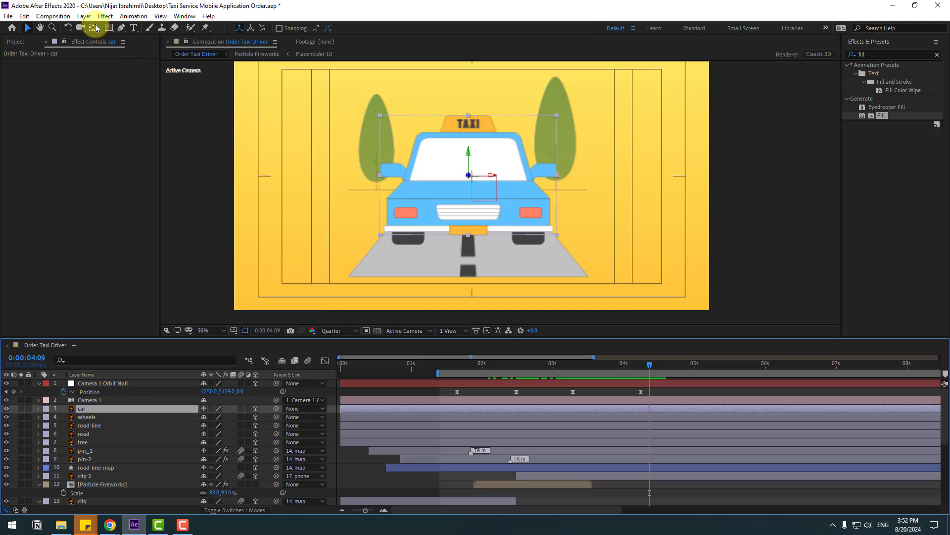
{"action": "left_click_drag", "start_coordinate": [468, 152], "coordinate": [468, 195]}
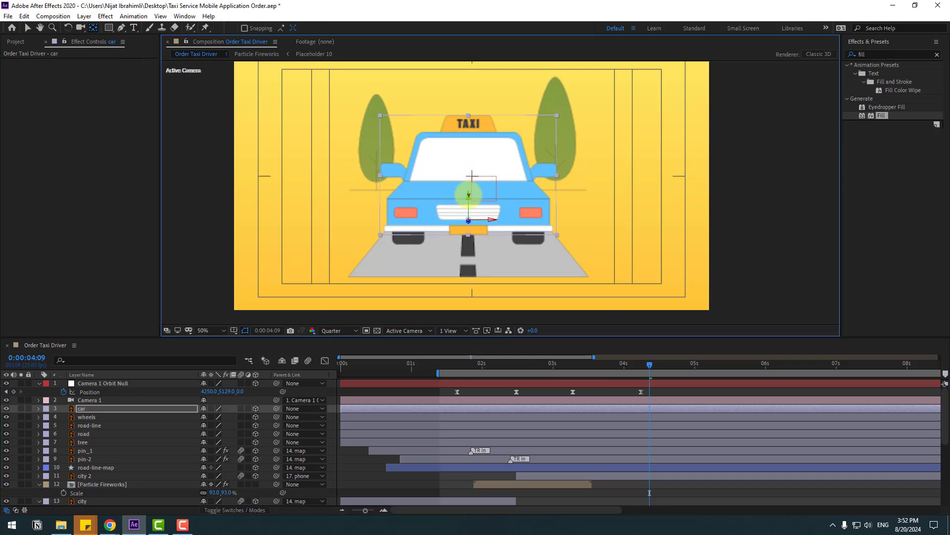
{"action": "left_click", "coordinate": [28, 28]}
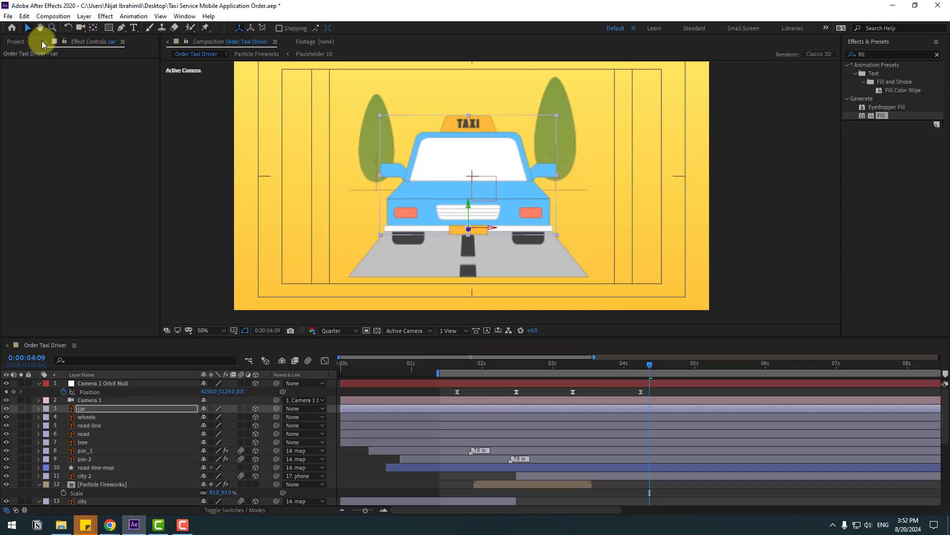
- Keyframe the car's Z Rotation at -4°, 4° and -4° in even intervals from 0:00:04:09 to 0:00:05:04
{"action": "key", "text": "h"}
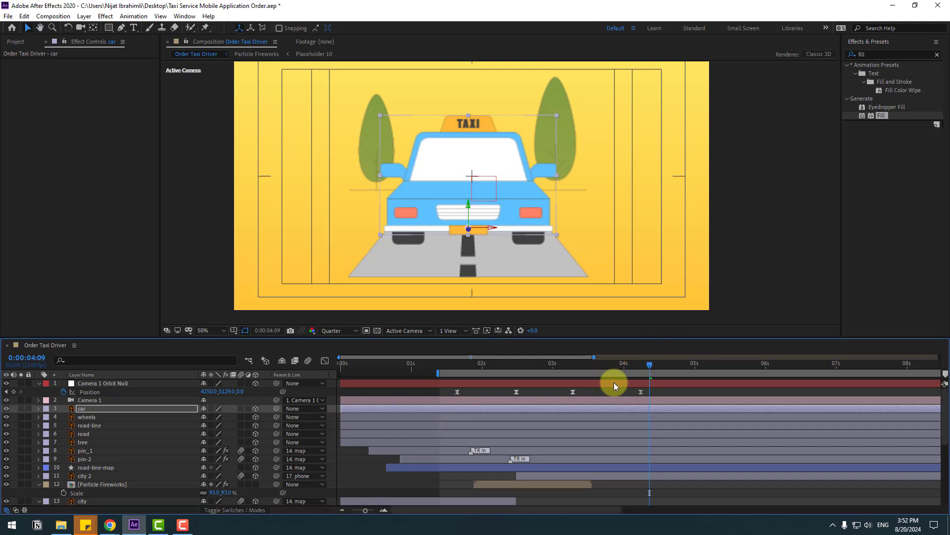
{"action": "key", "text": "r"}
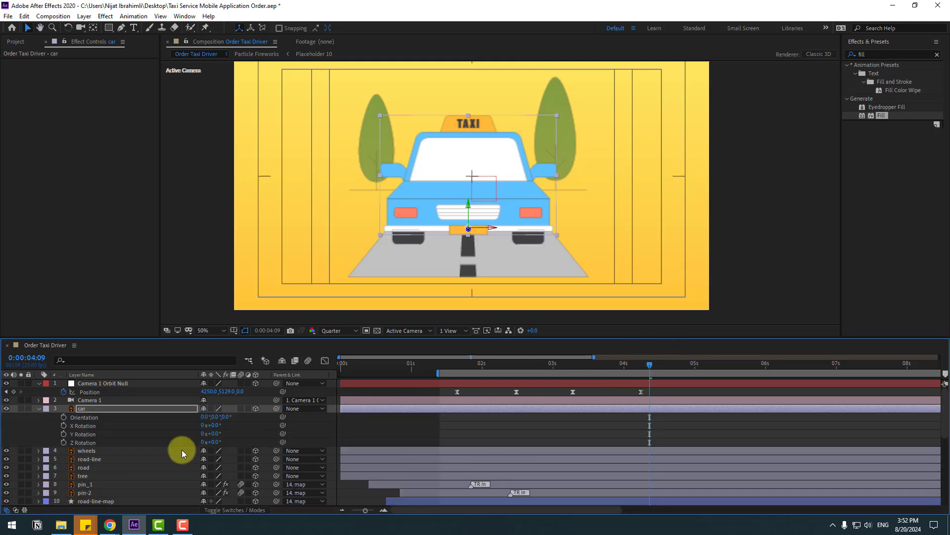
{"action": "left_click", "coordinate": [63, 442]}
{"action": "left_click", "coordinate": [212, 442]}
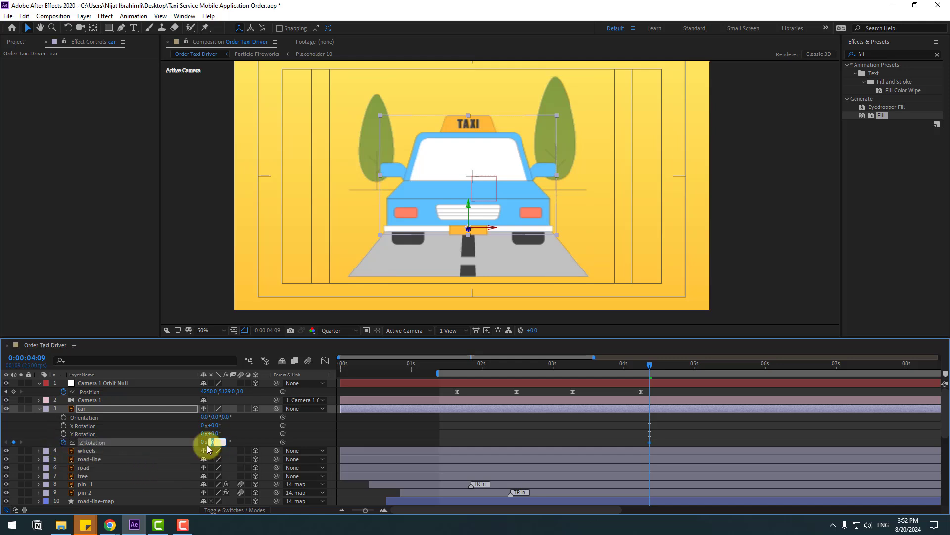
{"action": "type", "text": "-4"}
{"action": "key", "text": "Return"}
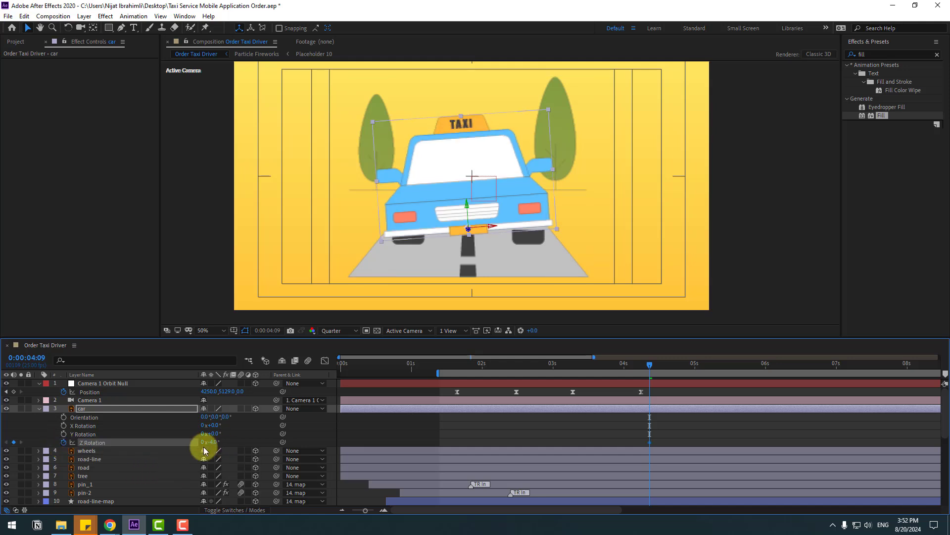
{"action": "left_click", "coordinate": [212, 442]}
{"action": "type", "text": "4"}
{"action": "key", "text": "Return"}
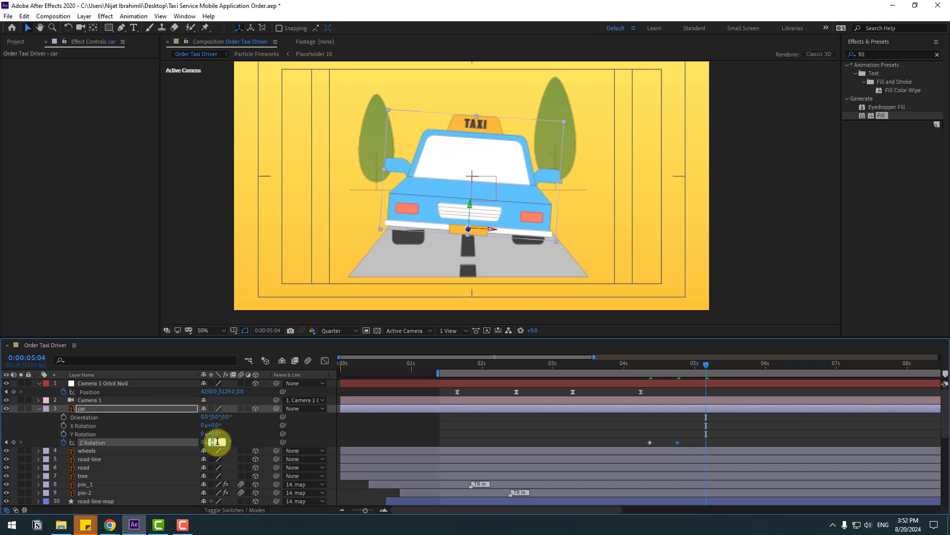
{"action": "type", "text": "-4"}
{"action": "key", "text": "Return"}
- Apply Easy Ease to all three of the car's Z Rotation keyframes
{"action": "right_click", "coordinate": [652, 445]}
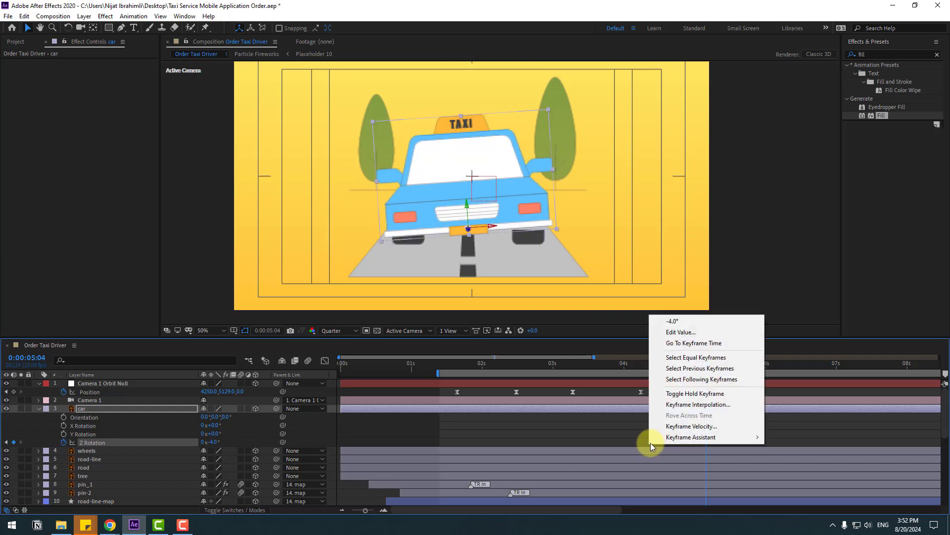
{"action": "mouse_move", "coordinate": [703, 382]}
{"action": "left_click", "coordinate": [789, 373]}
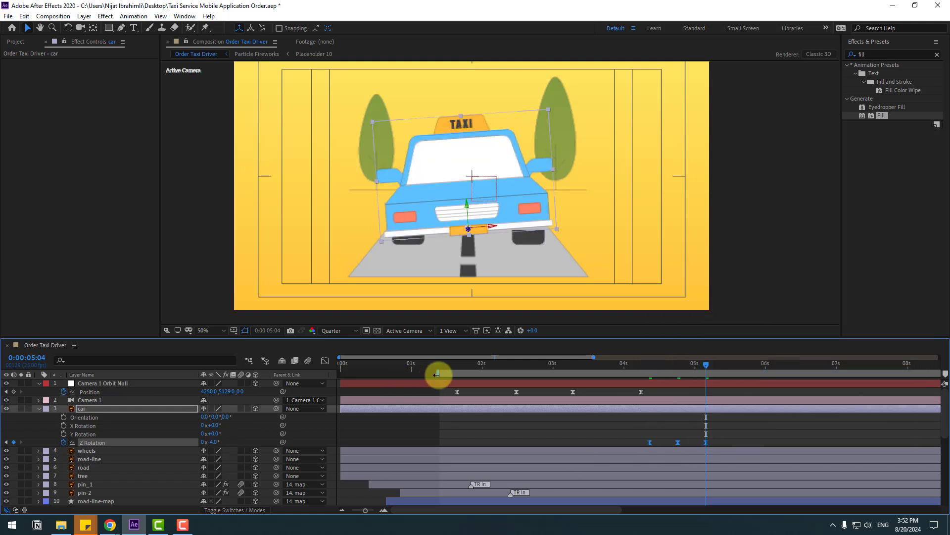
- Start the work area at 0:00:04:09, preview the car's rocking, and return to that time
{"action": "left_click_drag", "start_coordinate": [438, 373], "coordinate": [652, 373]}
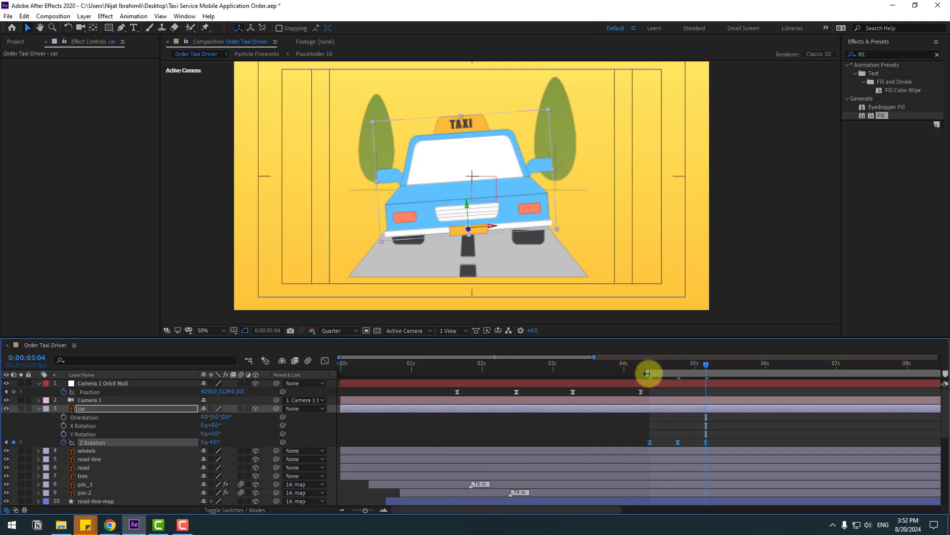
{"action": "key", "text": "space"}
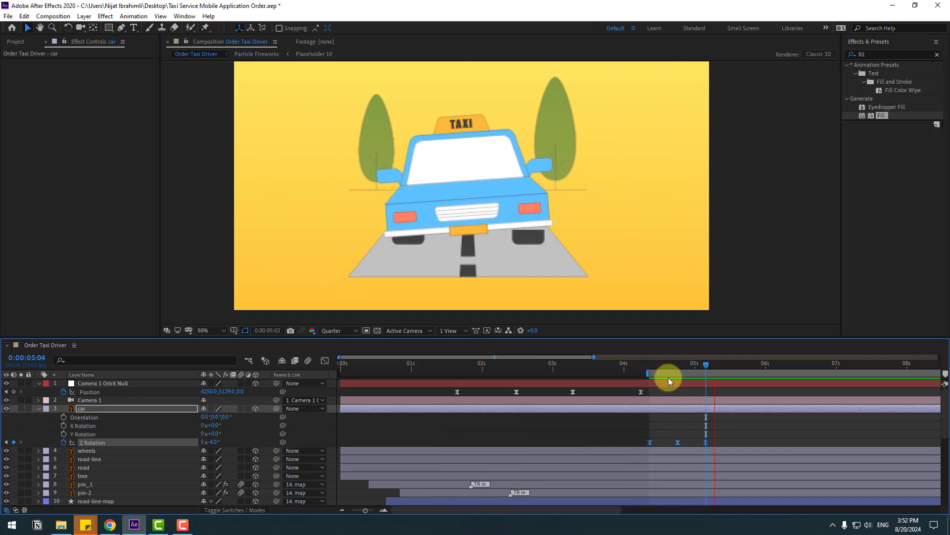
{"action": "key", "text": "space"}
{"action": "left_click", "coordinate": [650, 368]}
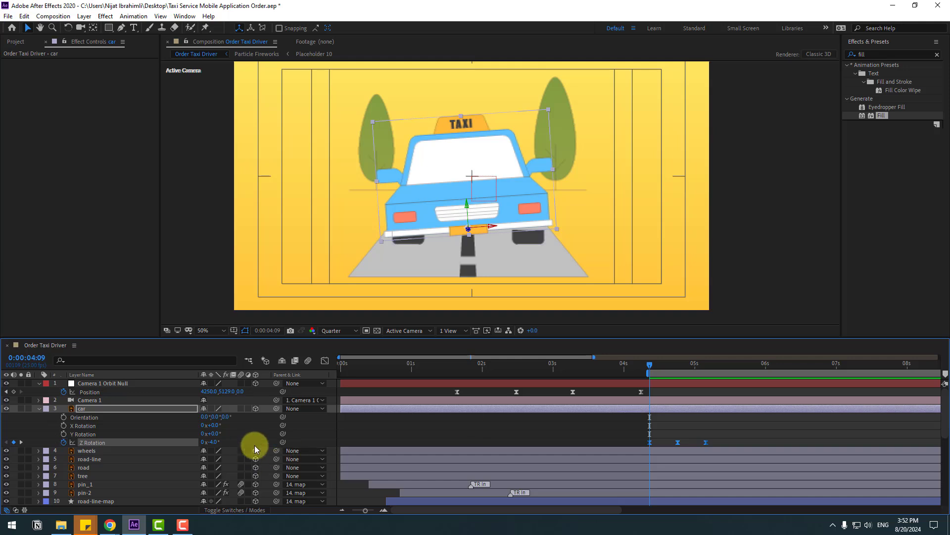
- Add the expression loopOutDuration(type = "cycle", duration = 0) to the car's Z Rotation and preview the loop
{"action": "key", "text": "ctrl"}
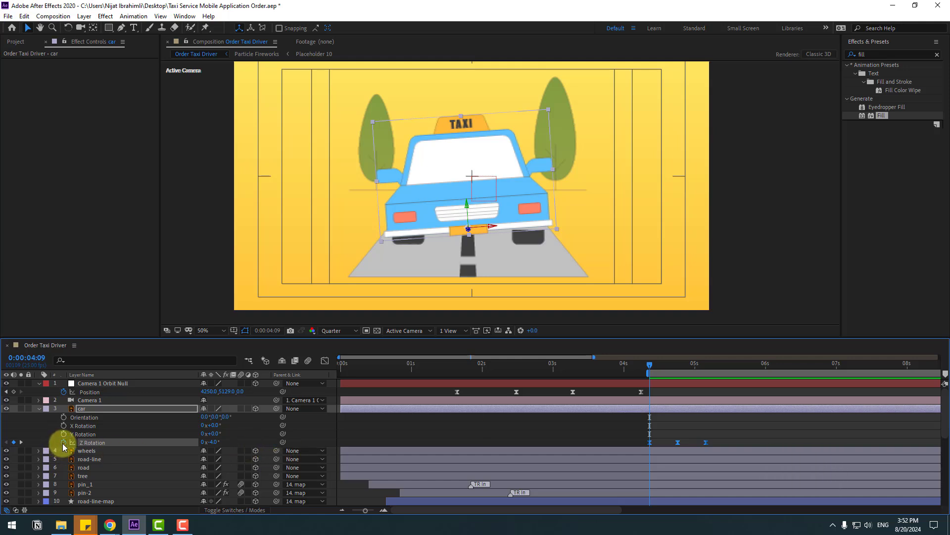
{"action": "left_click", "coordinate": [63, 443], "text": "alt"}
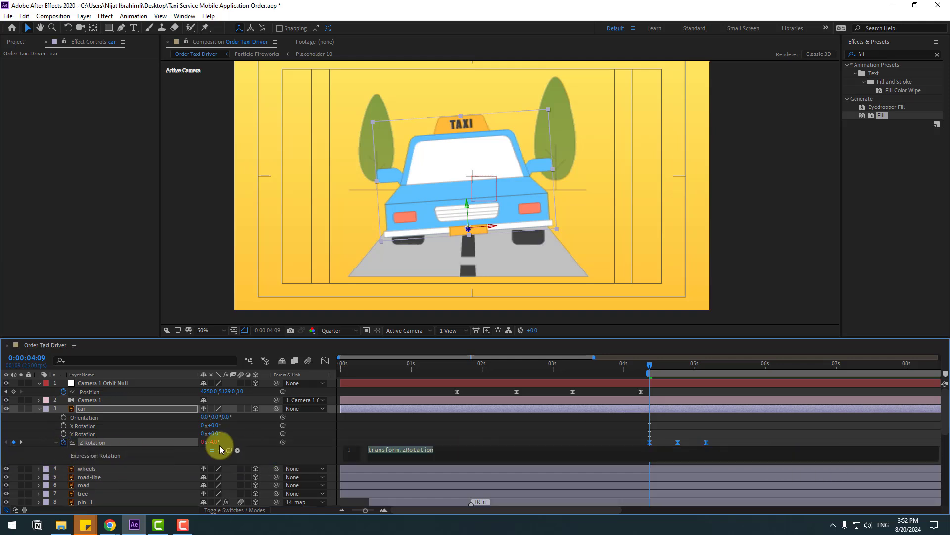
{"action": "left_click", "coordinate": [238, 450]}
{"action": "mouse_move", "coordinate": [312, 388]}
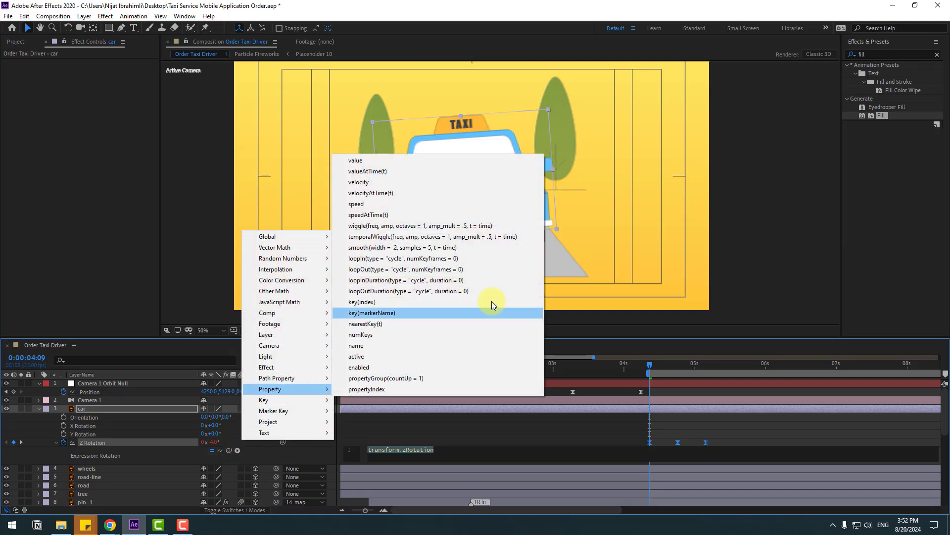
{"action": "left_click", "coordinate": [481, 295]}
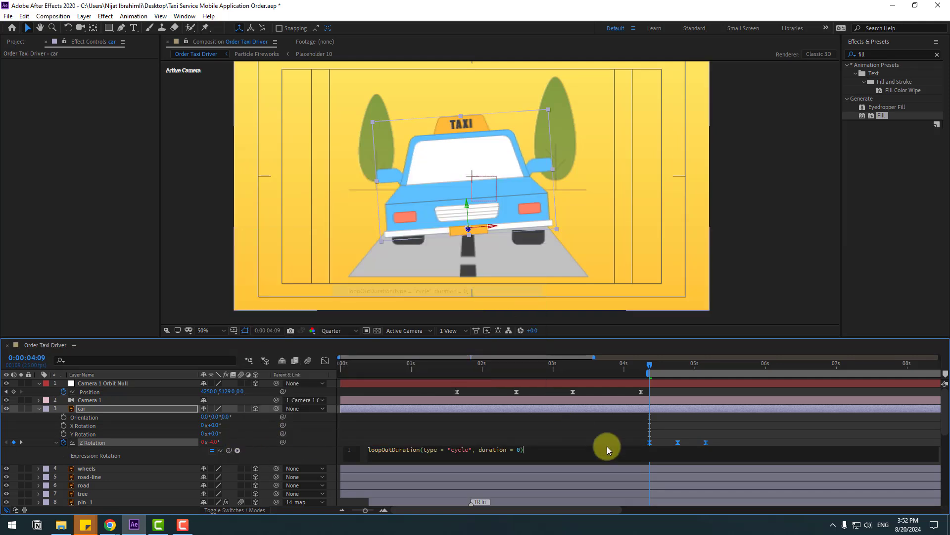
{"action": "left_click", "coordinate": [536, 441]}
{"action": "key", "text": "space"}
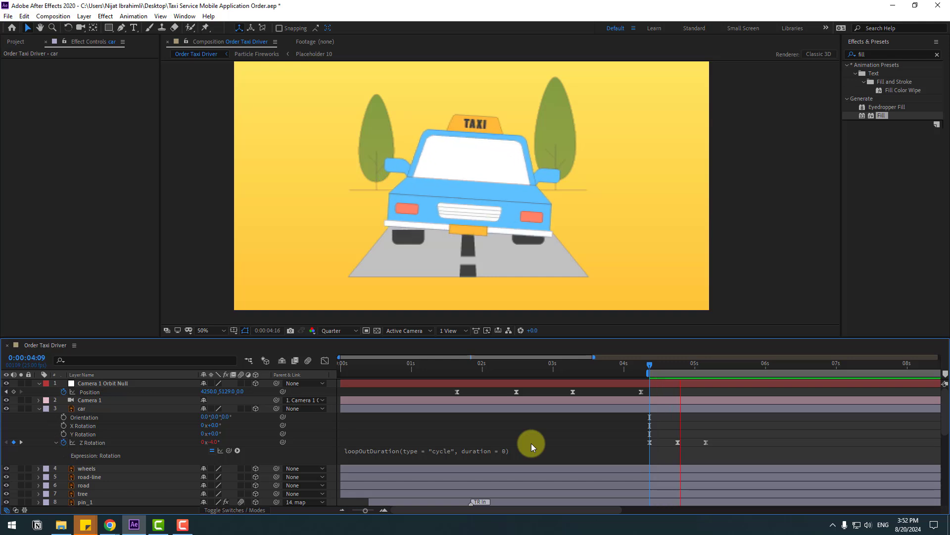
{"action": "key", "text": "space"}
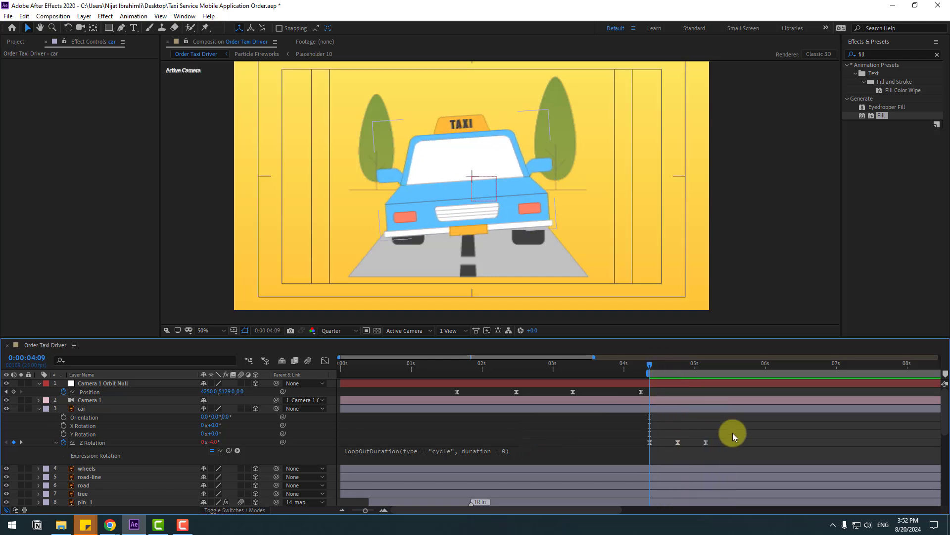
- Shift the car's three Z Rotation keyframes so the first sits at 0:00:00:00, and preview the loop
{"action": "left_click_drag", "start_coordinate": [735, 442], "coordinate": [672, 451]}
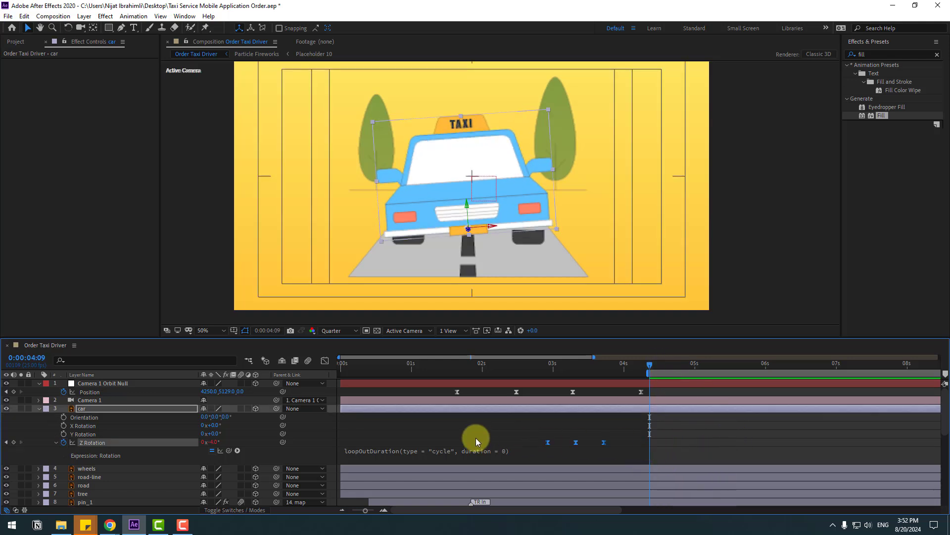
{"action": "left_click_drag", "start_coordinate": [477, 437], "coordinate": [342, 442]}
{"action": "key", "text": "space"}
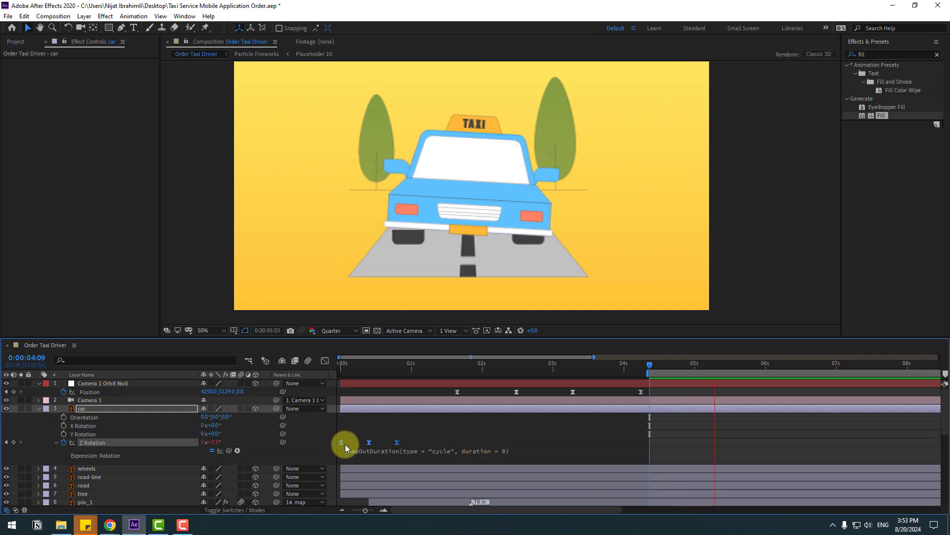
- Lower the car slightly along its Y axis at 0:00:04:14 and preview its rocking over the wheels
{"action": "left_click", "coordinate": [662, 366]}
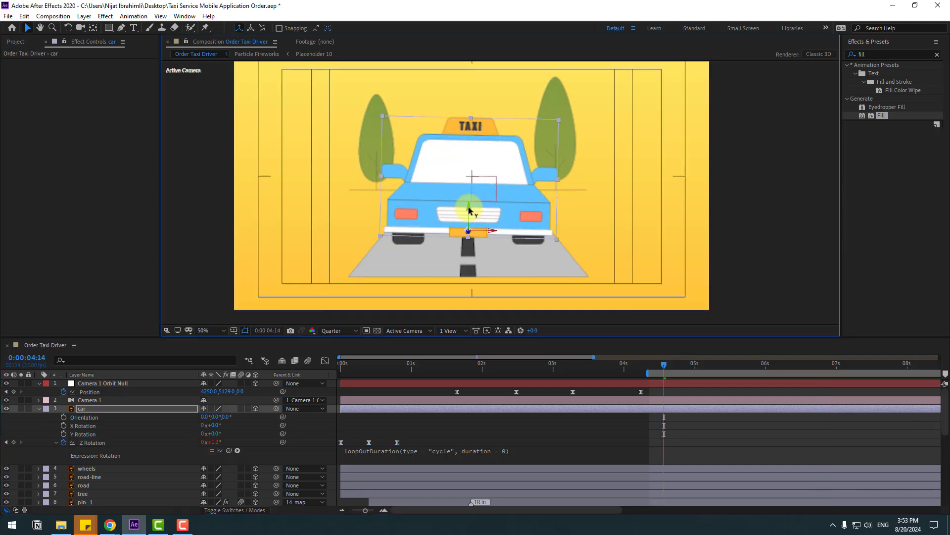
{"action": "left_click", "coordinate": [463, 221]}
{"action": "key", "text": "space"}
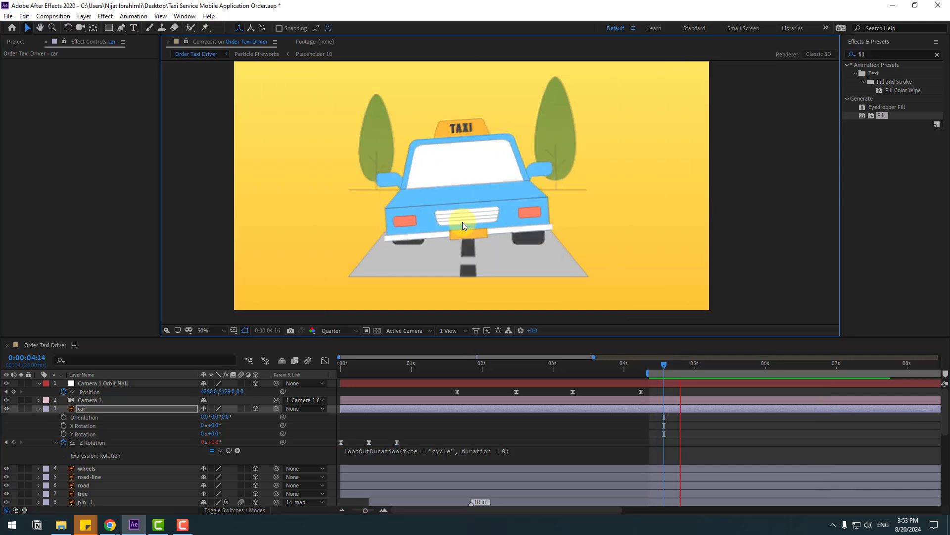
{"action": "key", "text": "space"}
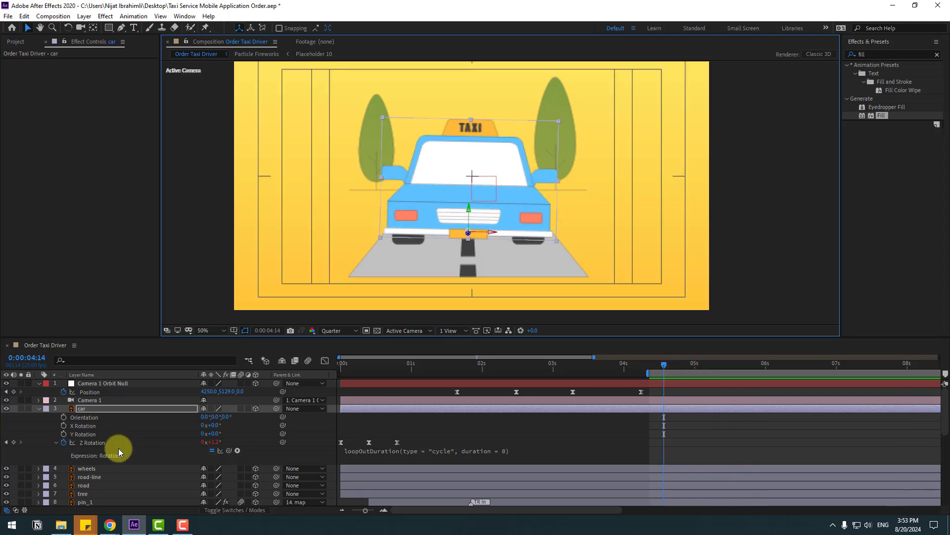
- Keyframe the car's Position at 0:00:04:09, lower it to Y 5323.3 at 0:00:04:19, and repeat the first keyframe at 0:00:05:04
{"action": "left_click", "coordinate": [79, 410]}
{"action": "key", "text": "shift+p"}
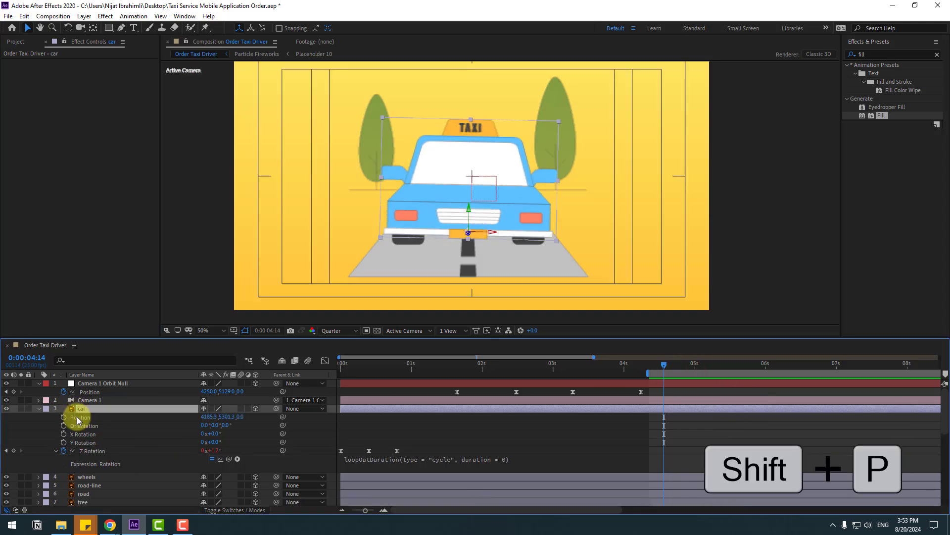
{"action": "left_click", "coordinate": [649, 366]}
{"action": "left_click", "coordinate": [63, 417]}
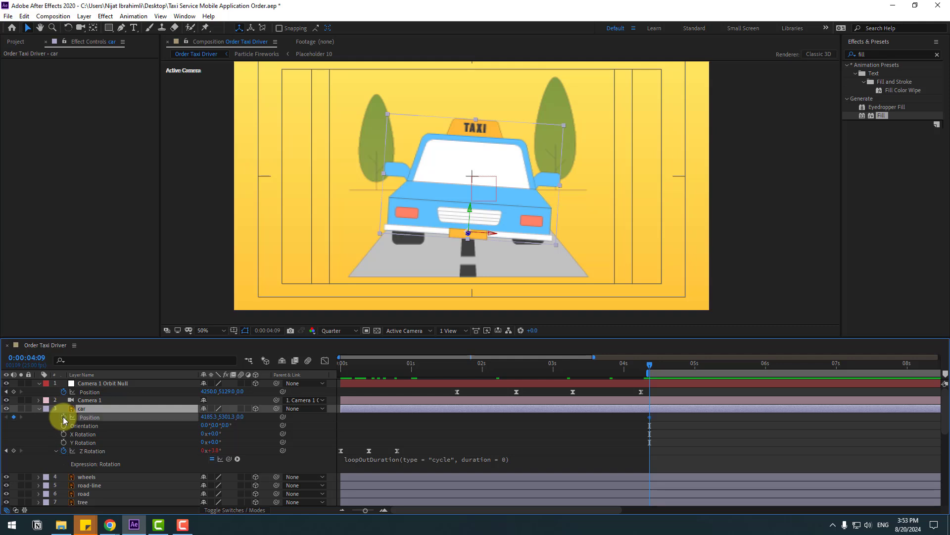
{"action": "key", "text": "space"}
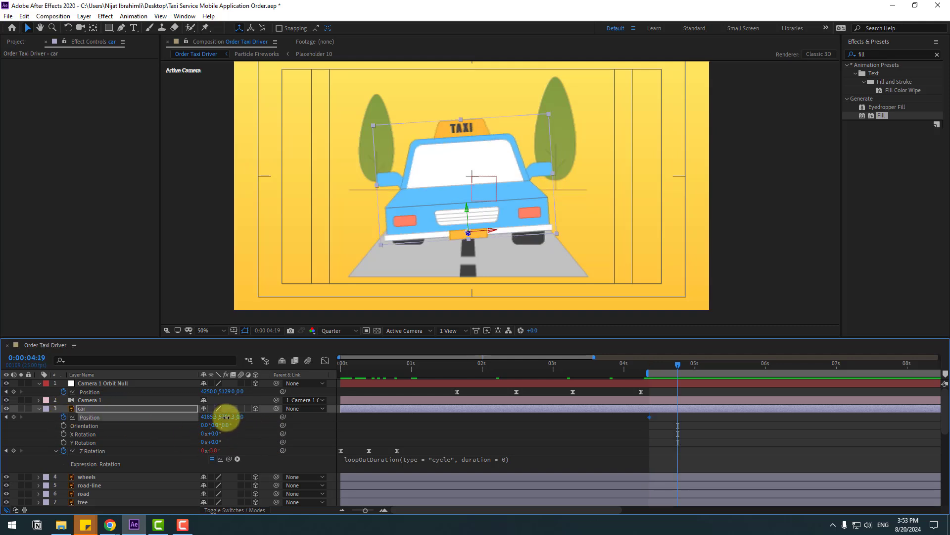
{"action": "left_click_drag", "start_coordinate": [226, 417], "coordinate": [235, 417]}
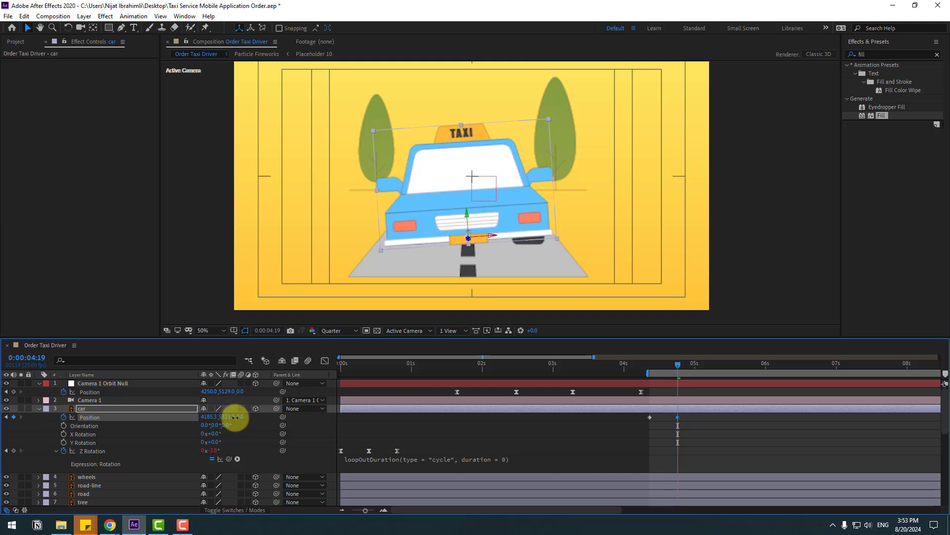
{"action": "key", "text": "space"}
{"action": "left_click", "coordinate": [650, 416]}
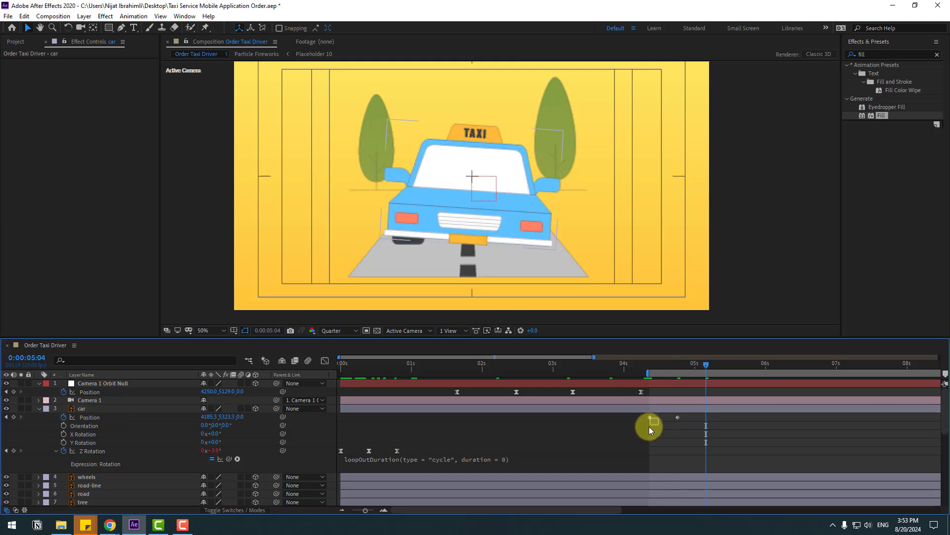
{"action": "key", "text": "ctrl+c"}
{"action": "key", "text": "ctrl+v"}
- Apply Easy Ease to the car's three Position keyframes and shift them to start at 0:00:00:00
{"action": "right_click", "coordinate": [653, 416]}
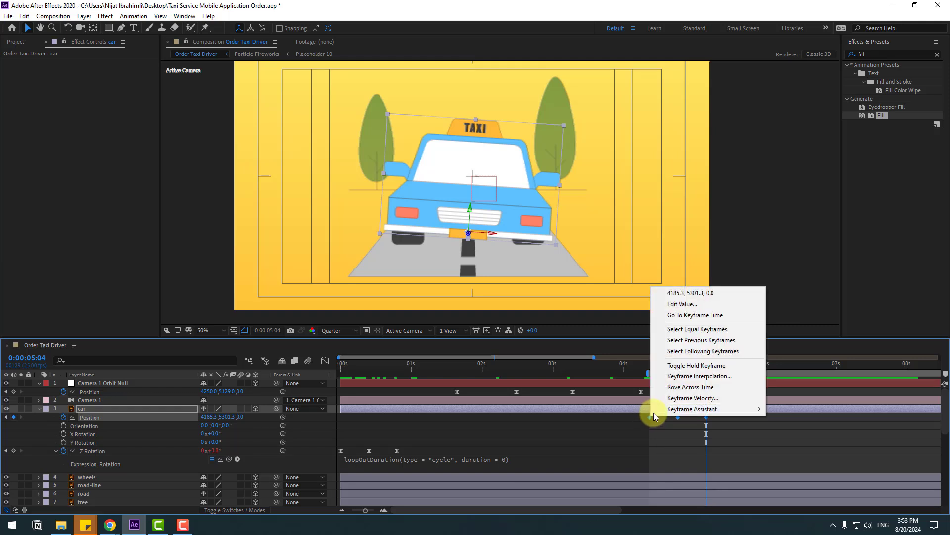
{"action": "mouse_move", "coordinate": [678, 396]}
{"action": "left_click", "coordinate": [792, 443]}
{"action": "left_click_drag", "start_coordinate": [649, 417], "coordinate": [339, 419]}
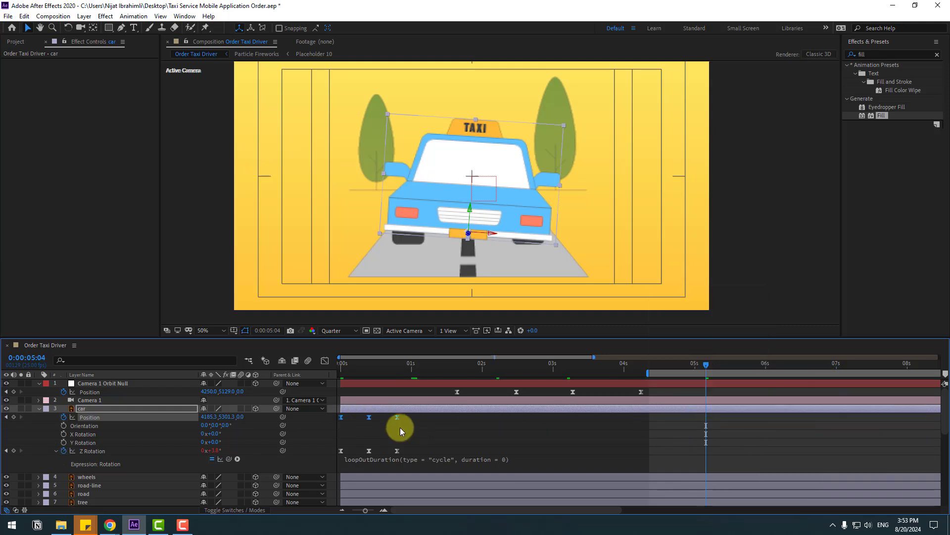
{"action": "left_click", "coordinate": [400, 427]}
- Add the expression loopOutDuration(type = "cycle", duration = 0) to the car's Position and preview the bouncing loop
{"action": "left_click", "coordinate": [63, 416], "text": "alt"}
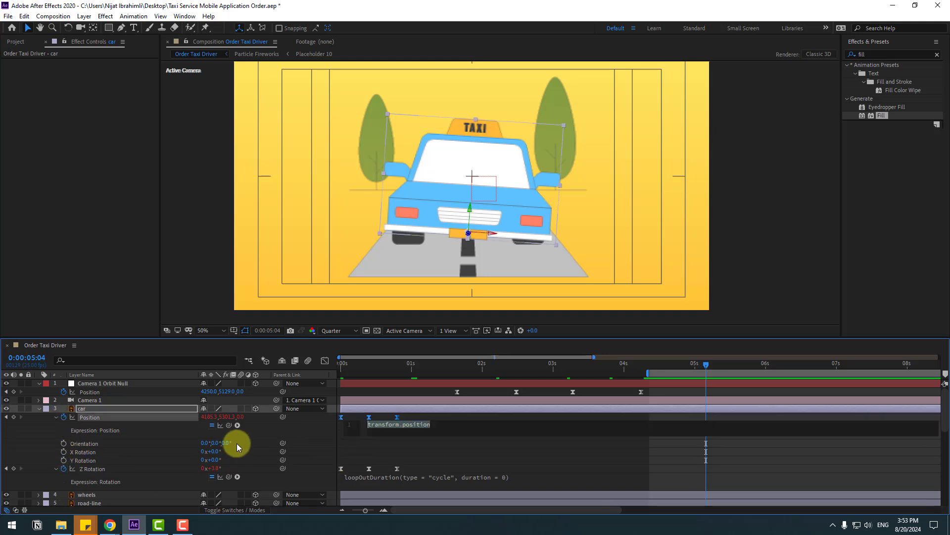
{"action": "left_click", "coordinate": [238, 425]}
{"action": "mouse_move", "coordinate": [297, 364]}
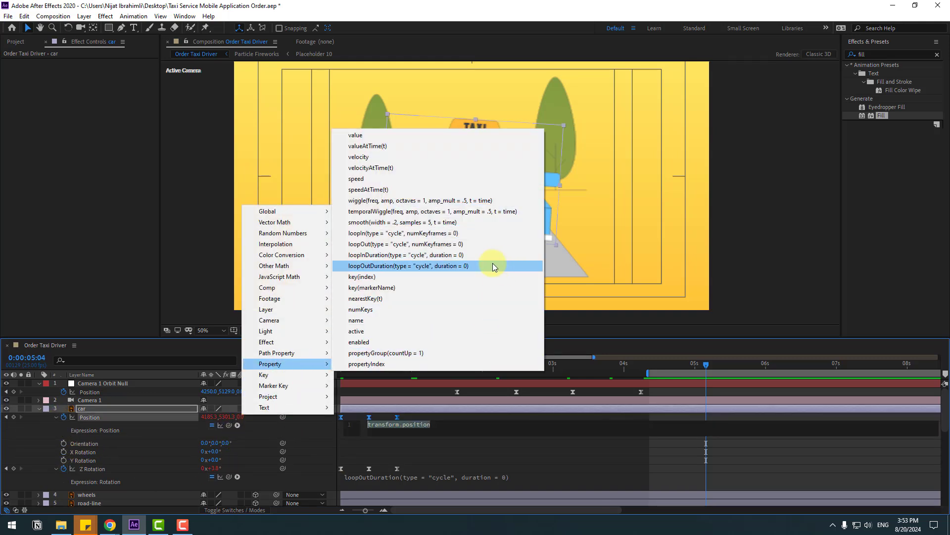
{"action": "left_click", "coordinate": [492, 262]}
{"action": "left_click", "coordinate": [574, 420]}
{"action": "key", "text": "space"}
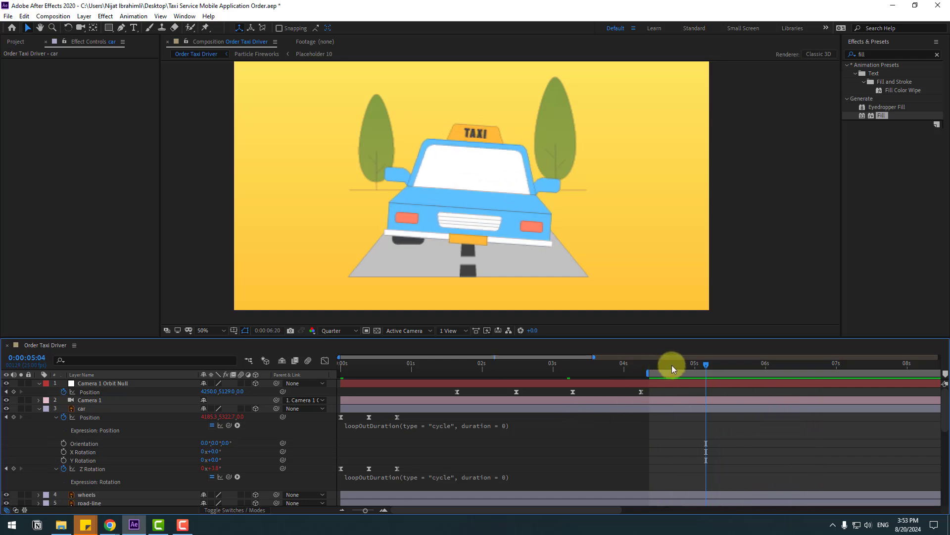
- Set the car's first Z Rotation keyframe to -1° and soften the tilt of the keyframes at 0:00:00:10 and 0:00:00:20 accordingly
{"action": "left_click", "coordinate": [649, 366]}
{"action": "key", "text": "Home"}
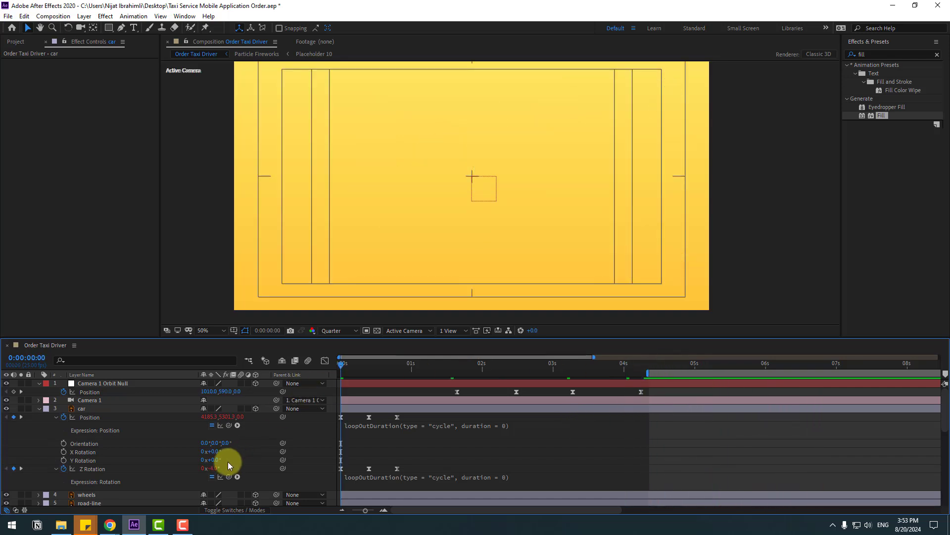
{"action": "type", "text": "-1"}
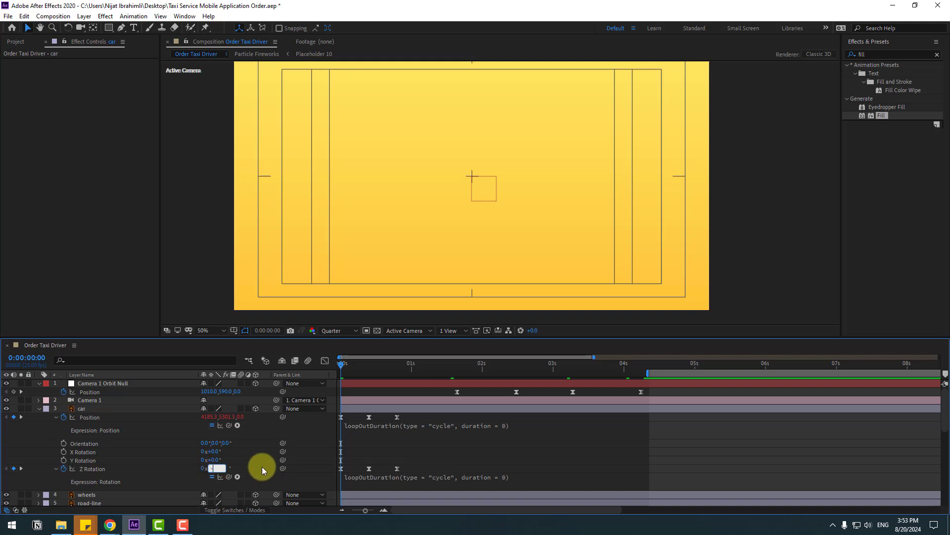
{"action": "left_click", "coordinate": [409, 405]}
{"action": "left_click", "coordinate": [367, 365]}
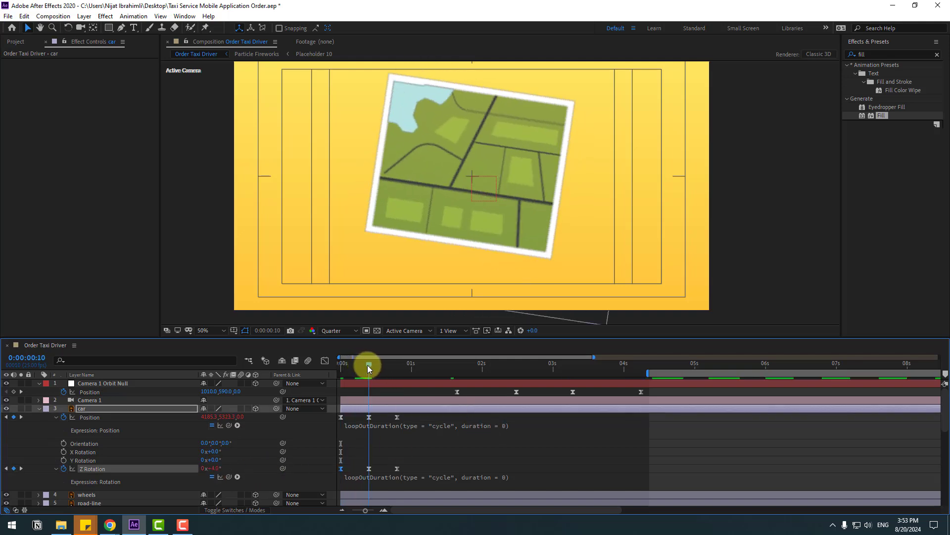
{"action": "left_click", "coordinate": [396, 365]}
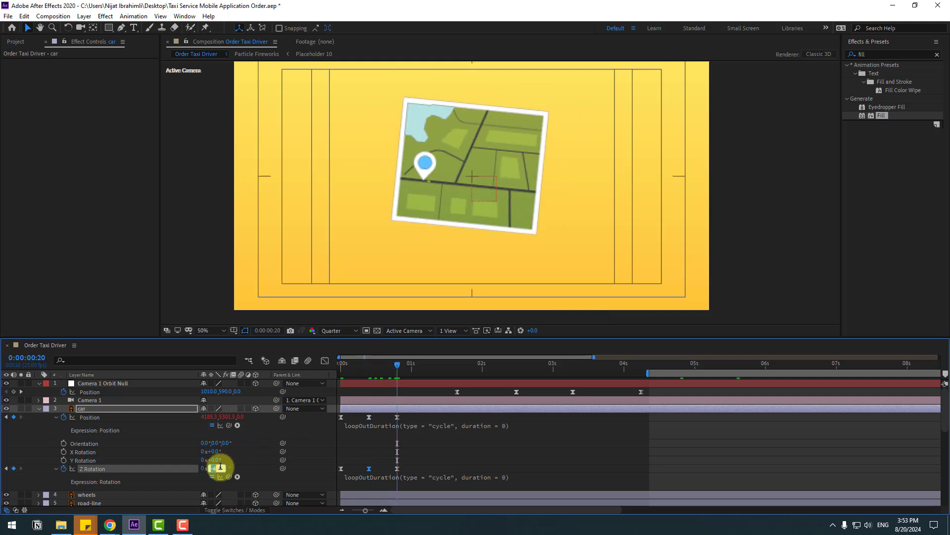
{"action": "key", "text": "Home"}
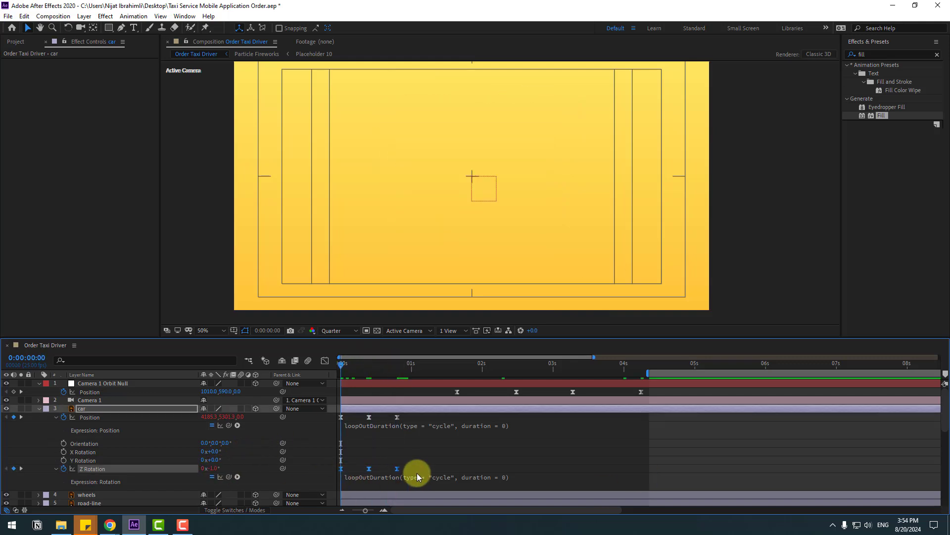
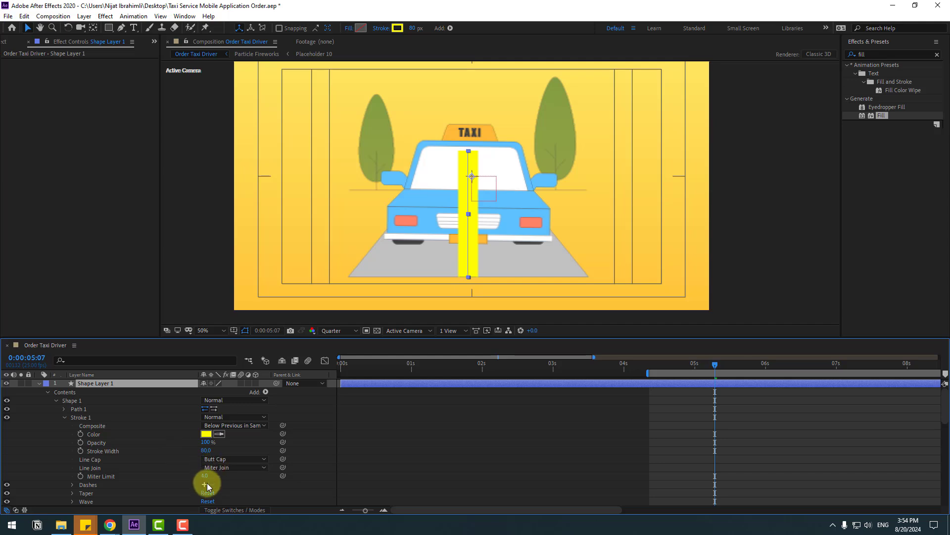
- Add dashes with a length of 118 to Shape Layer 1's vertical stroke and recolor the stroke dark gray #272727
{"action": "left_click", "coordinate": [205, 485]}
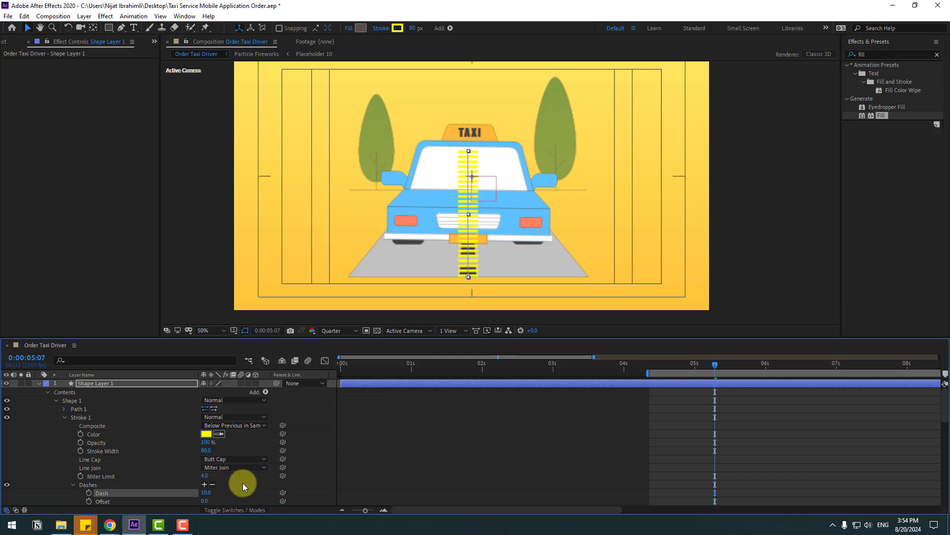
{"action": "left_click_drag", "start_coordinate": [209, 493], "coordinate": [243, 478]}
{"action": "left_click", "coordinate": [399, 28]}
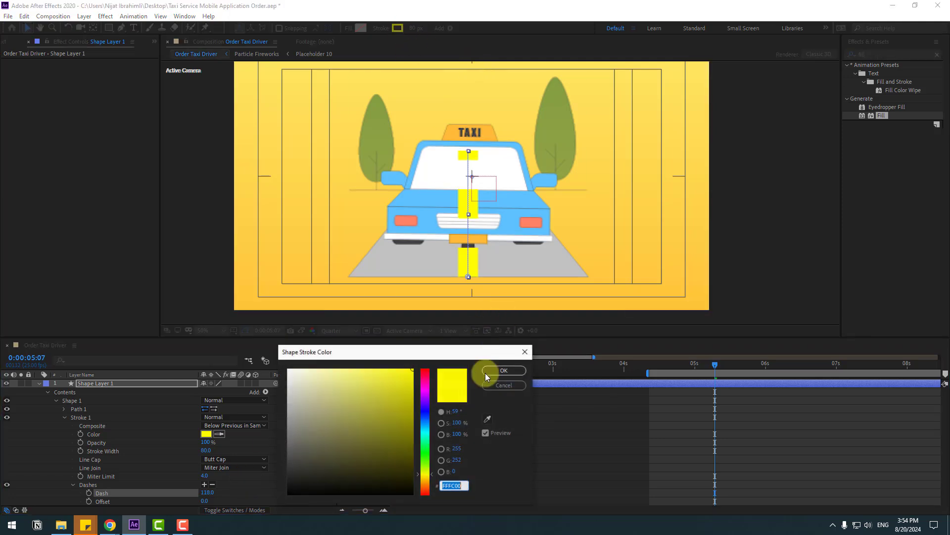
{"action": "mouse_move", "coordinate": [349, 451]}
{"action": "left_mouse_down"}
{"action": "mouse_move", "coordinate": [257, 484]}
{"action": "mouse_move", "coordinate": [249, 475]}
{"action": "left_mouse_up"}
{"action": "left_click", "coordinate": [506, 375]}
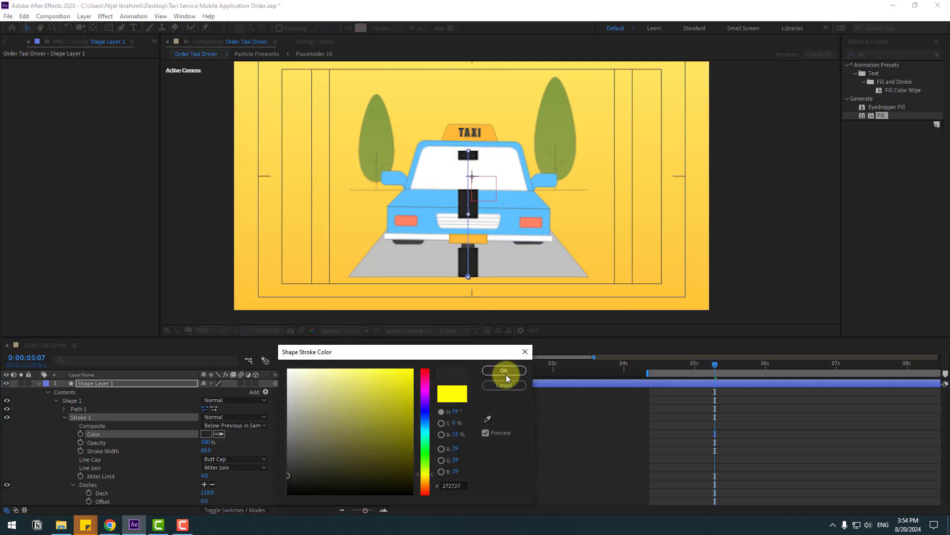
- Keyframe the stroke's dash Offset from 0 at 0:00:00:00 to 2000 at 0:00:19:24 and preview the moving dashes
{"action": "scroll", "coordinate": [265, 459], "scroll_direction": "down", "scroll_amount": 2}
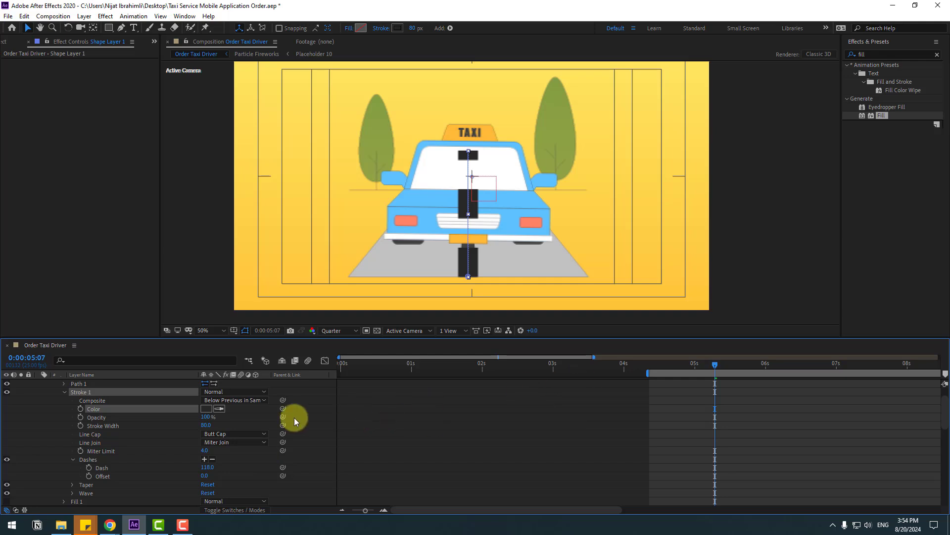
{"action": "scroll", "coordinate": [251, 417], "scroll_direction": "up", "scroll_amount": 2}
{"action": "scroll", "coordinate": [470, 378], "scroll_direction": "down", "scroll_amount": 3}
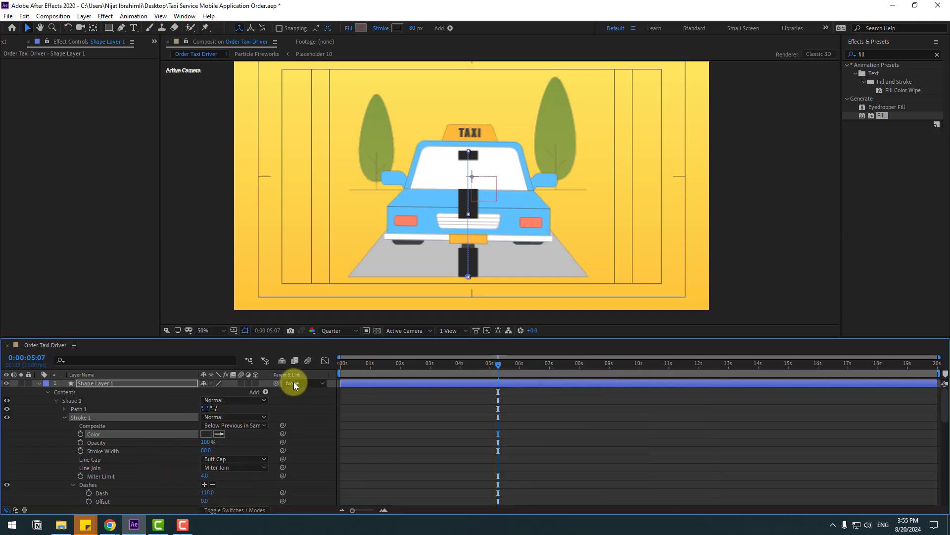
{"action": "left_click_drag", "start_coordinate": [499, 369], "coordinate": [310, 367]}
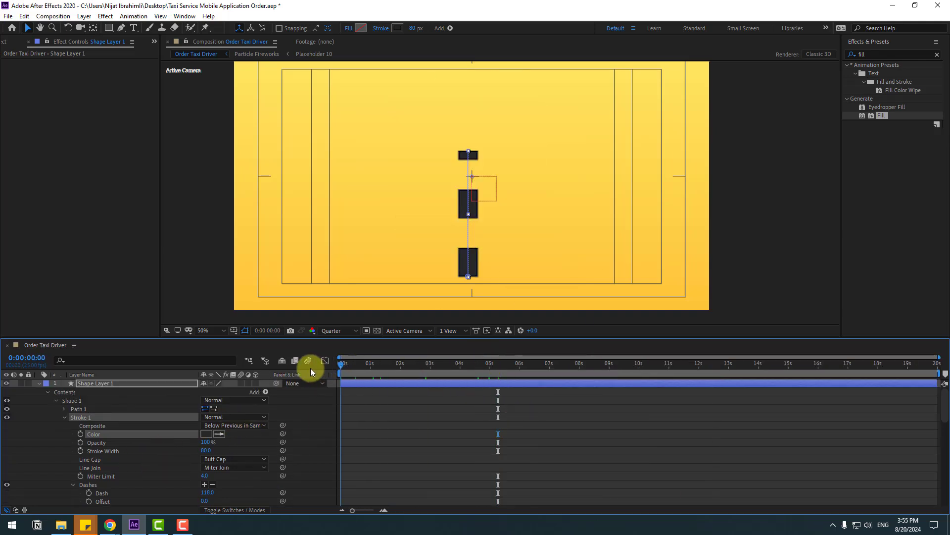
{"action": "left_click", "coordinate": [173, 484]}
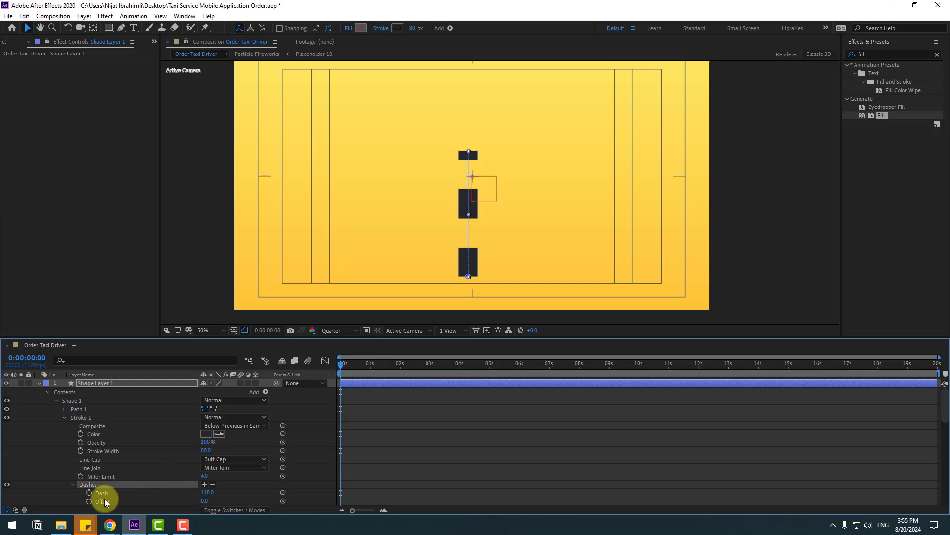
{"action": "left_click_drag", "start_coordinate": [369, 367], "coordinate": [934, 361]}
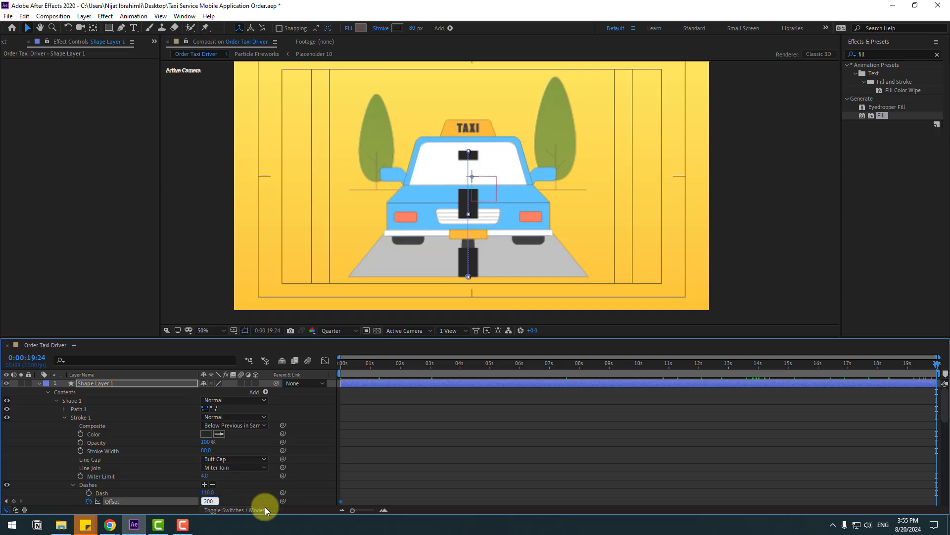
{"action": "key", "text": "Return"}
{"action": "key", "text": "space"}
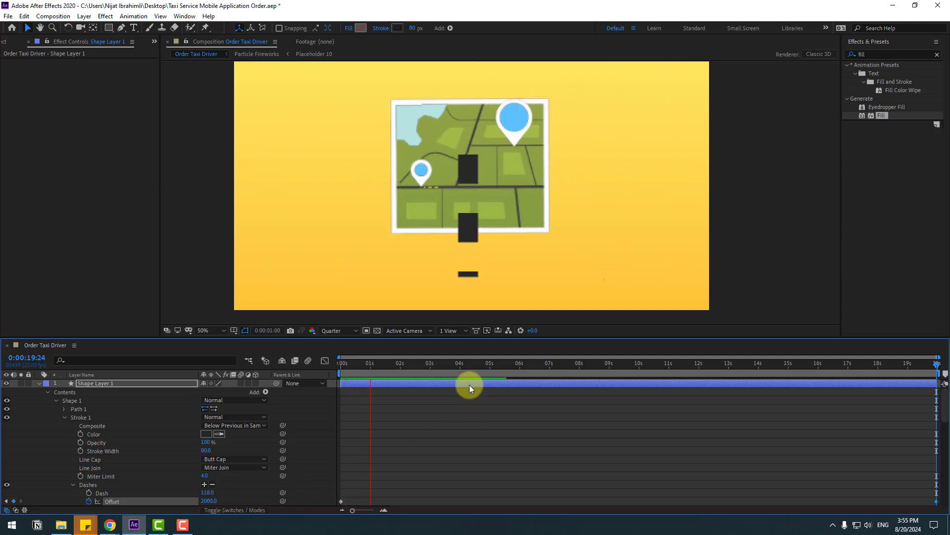
{"action": "left_click", "coordinate": [480, 364]}
{"action": "left_click_drag", "start_coordinate": [480, 363], "coordinate": [727, 361]}
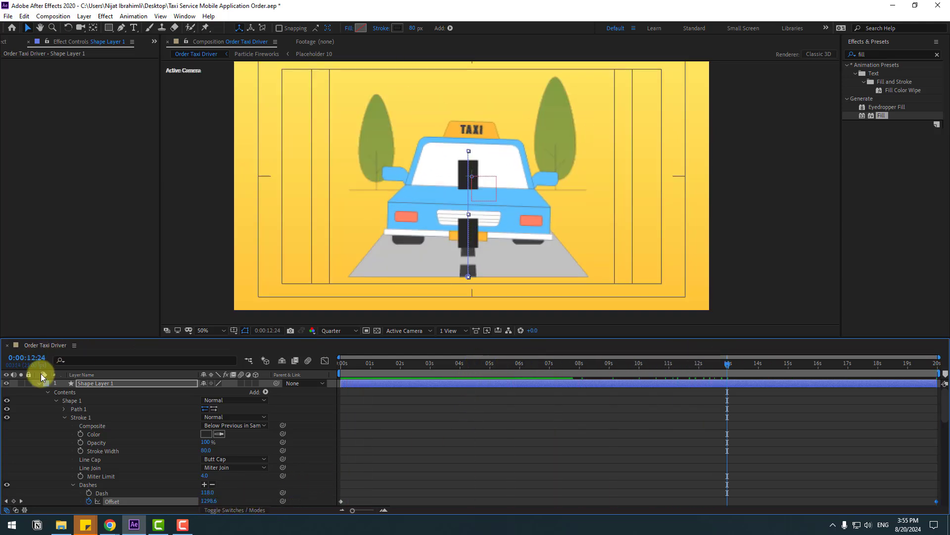
- Reveal only Shape Layer 1's keyframed Offset and change its keyframe at 0:00:19:24 to -2000
{"action": "key", "text": "p"}
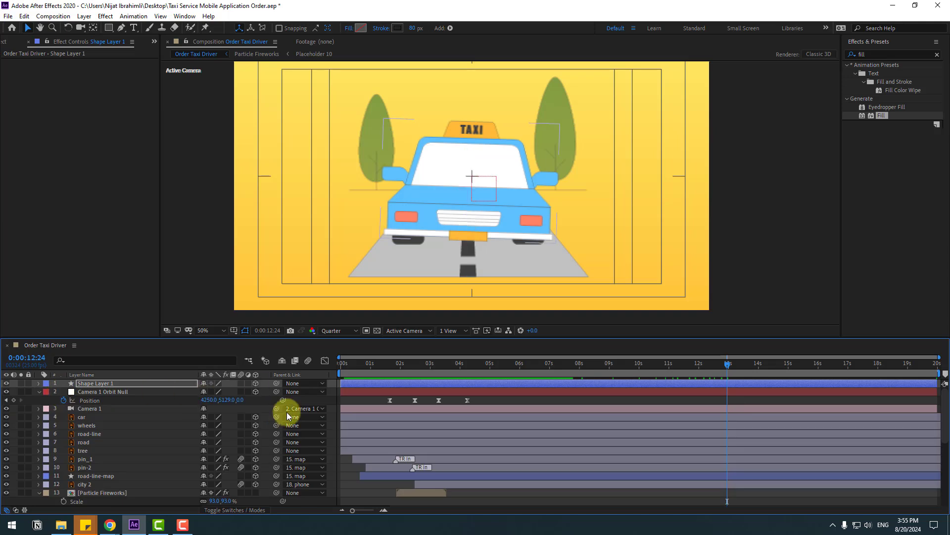
{"action": "left_click", "coordinate": [81, 425]}
{"action": "left_click", "coordinate": [108, 381]}
{"action": "key", "text": "u"}
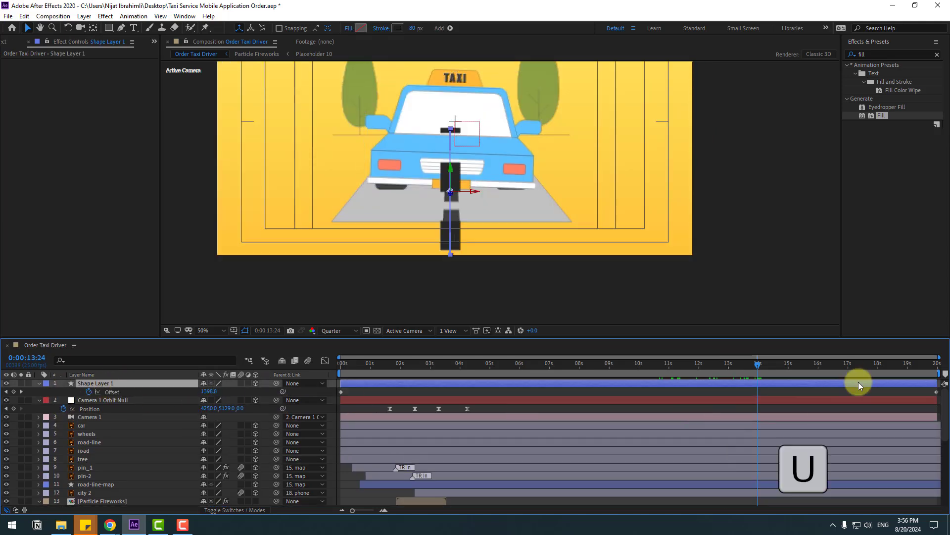
{"action": "left_click_drag", "start_coordinate": [908, 364], "coordinate": [947, 366]}
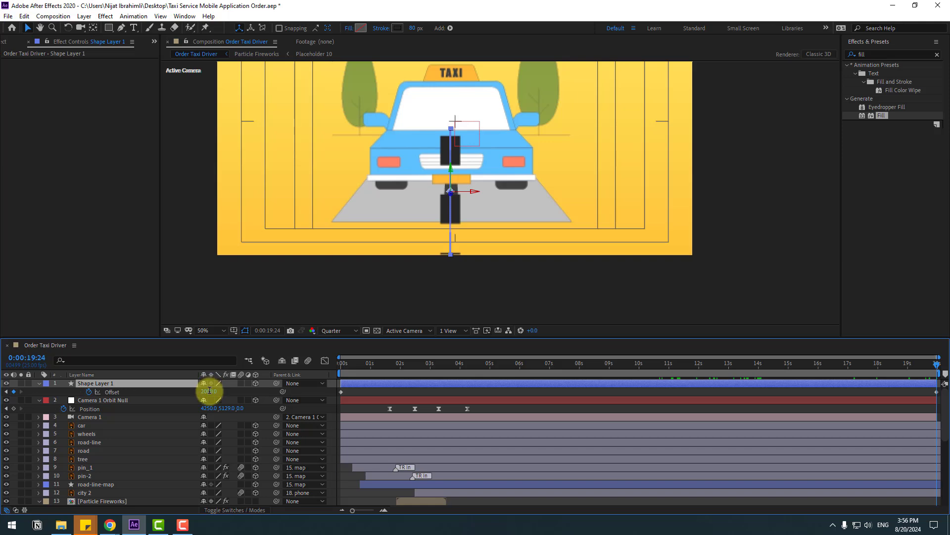
{"action": "type", "text": "-2000"}
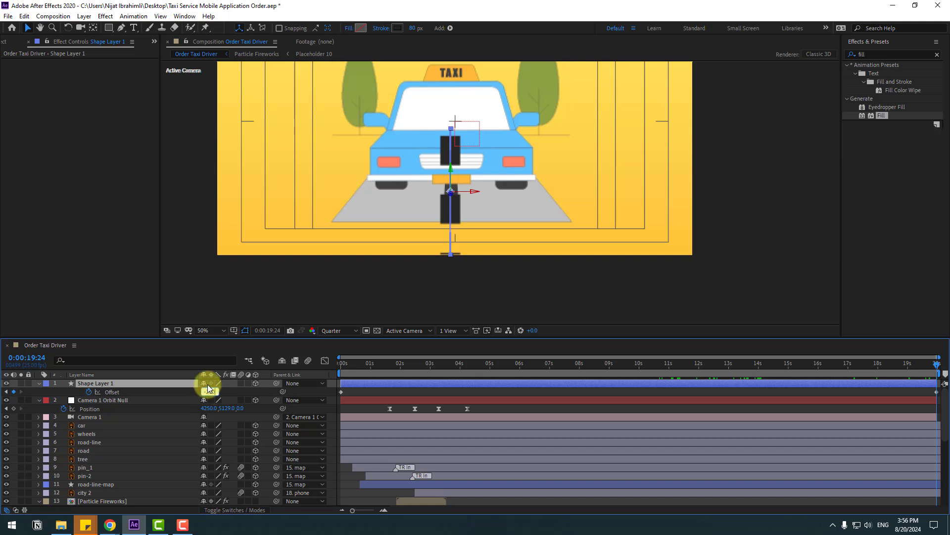
- Start the work area at about 4.5 seconds, set the stroke Offset keyframe at 0:00:19:24 to -5000 and preview the dashes
{"action": "key", "text": "Return"}
{"action": "left_click_drag", "start_coordinate": [566, 371], "coordinate": [474, 366]}
{"action": "key", "text": "b"}
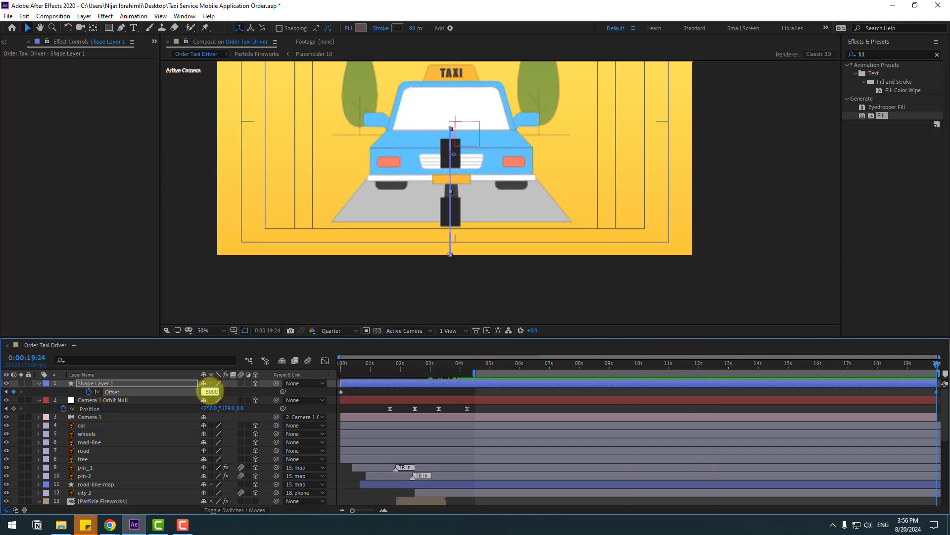
{"action": "left_click", "coordinate": [210, 391]}
{"action": "type", "text": "-5000"}
{"action": "key", "text": "Return"}
{"action": "key", "text": "space"}
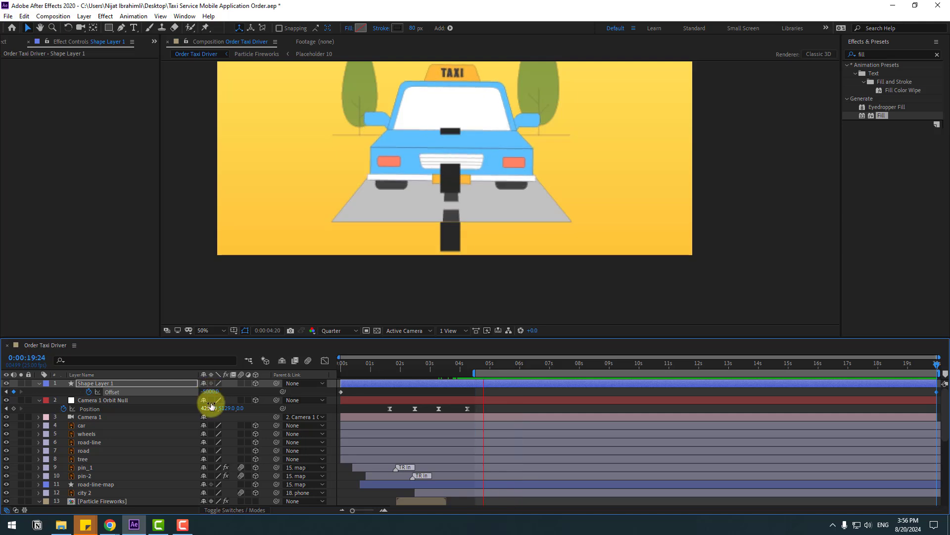
{"action": "key", "text": "space"}
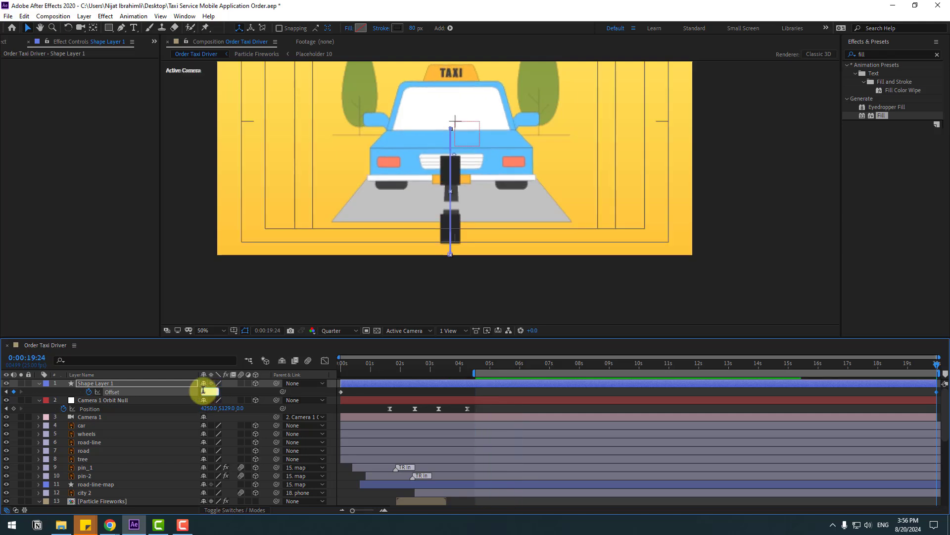
- Set the stroke Offset keyframe at 0:00:19:24 to -9000 and preview the dash speed
{"action": "key", "text": "Return"}
{"action": "key", "text": "space"}
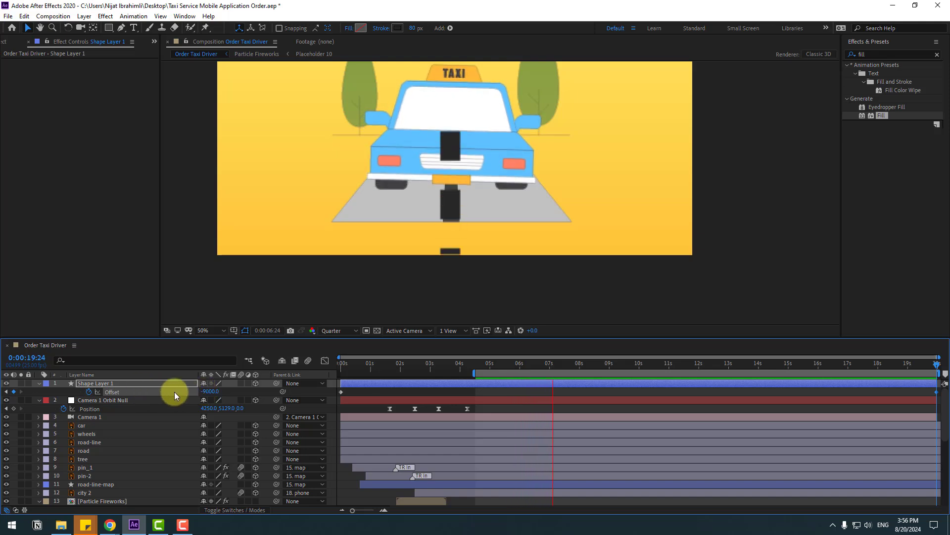
{"action": "key", "text": "space"}
- Rename Shape Layer 1 as line_road and place it directly below the wheels layer
{"action": "key", "text": "Return"}
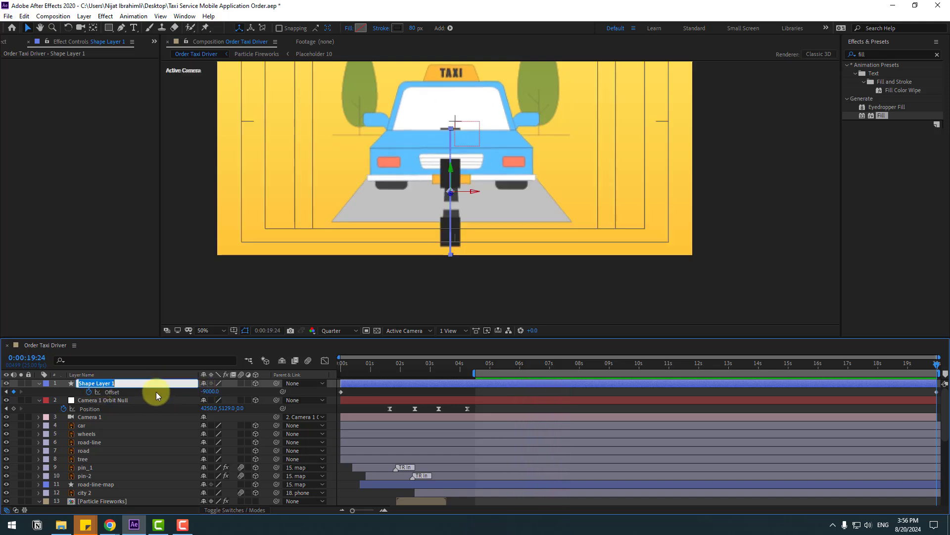
{"action": "type", "text": "line_road"}
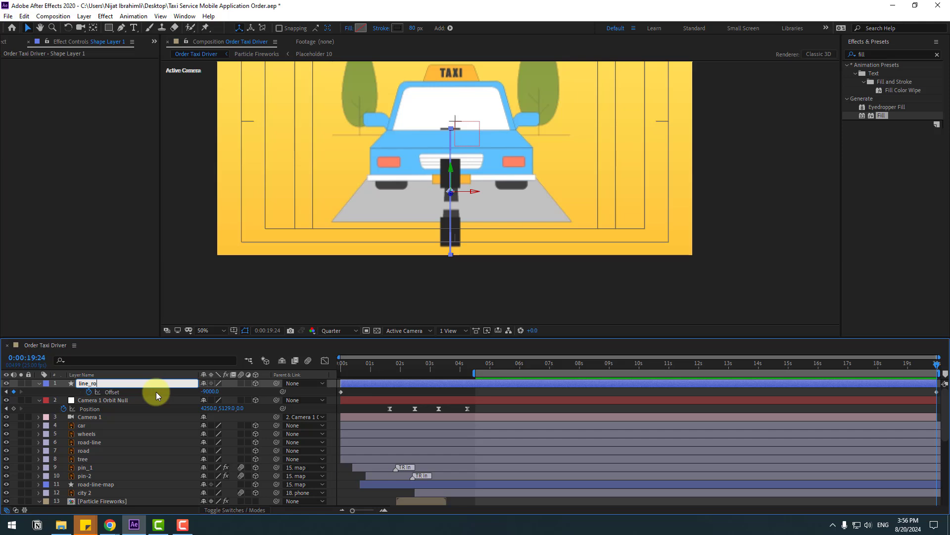
{"action": "key", "text": "Return"}
{"action": "left_click_drag", "start_coordinate": [104, 386], "coordinate": [104, 435]}
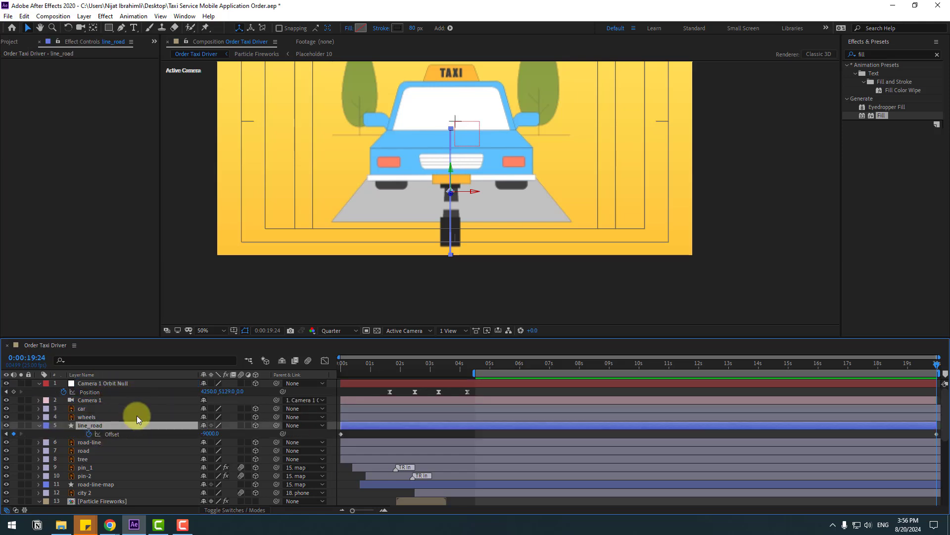
- Preview the dashes behind the taxi and move line_road up so its lower end sits near the road's bottom edge
{"action": "key", "text": "space"}
{"action": "key", "text": "space"}
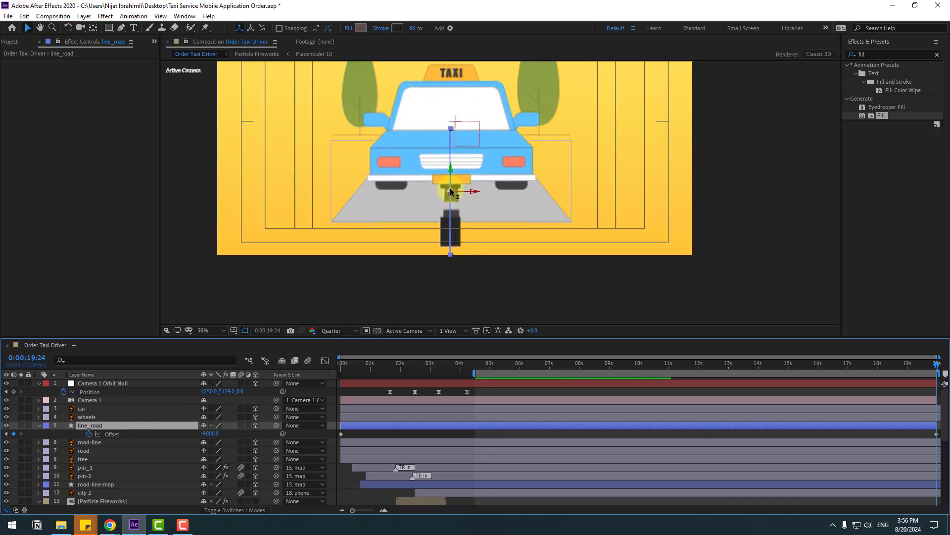
{"action": "key", "text": "space"}
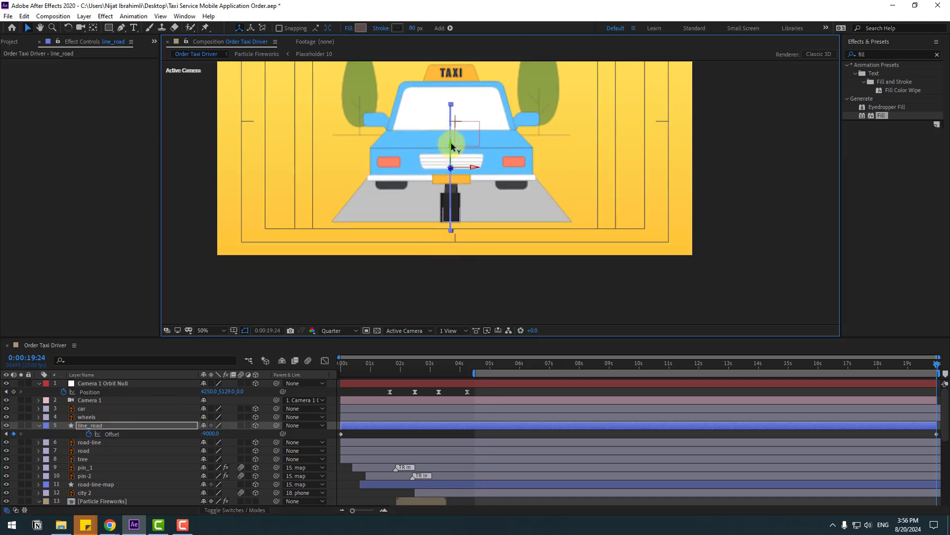
{"action": "key", "text": "space"}
- Delete the original road-line layer, preview the taxi with the animated dashes and select line_road up close
{"action": "left_click", "coordinate": [87, 442]}
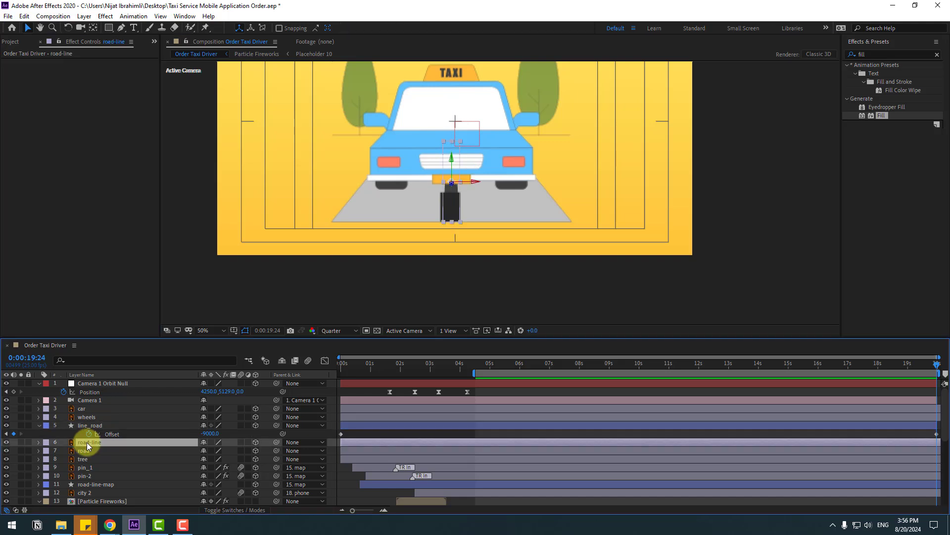
{"action": "key", "text": "Delete"}
{"action": "key", "text": "space"}
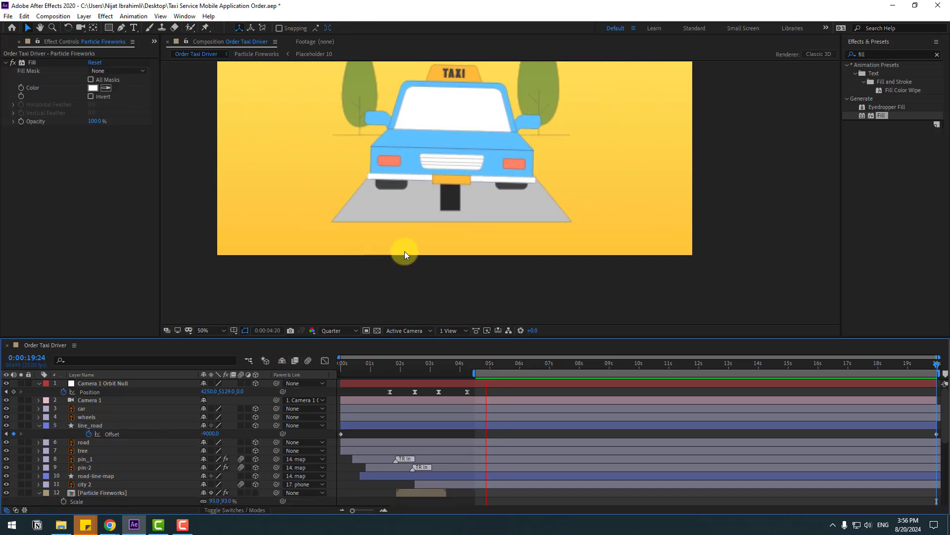
{"action": "key", "text": "space"}
{"action": "key", "text": "period"}
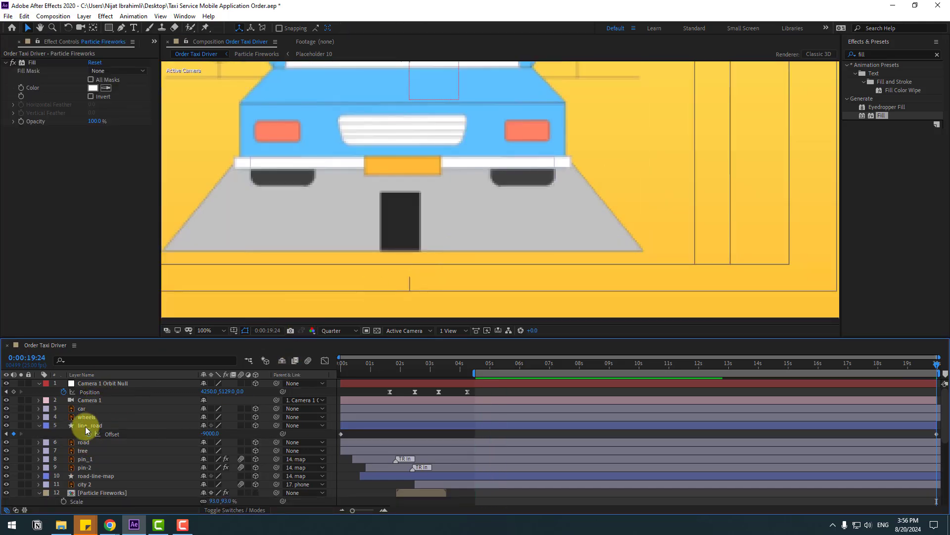
{"action": "left_click", "coordinate": [85, 426]}
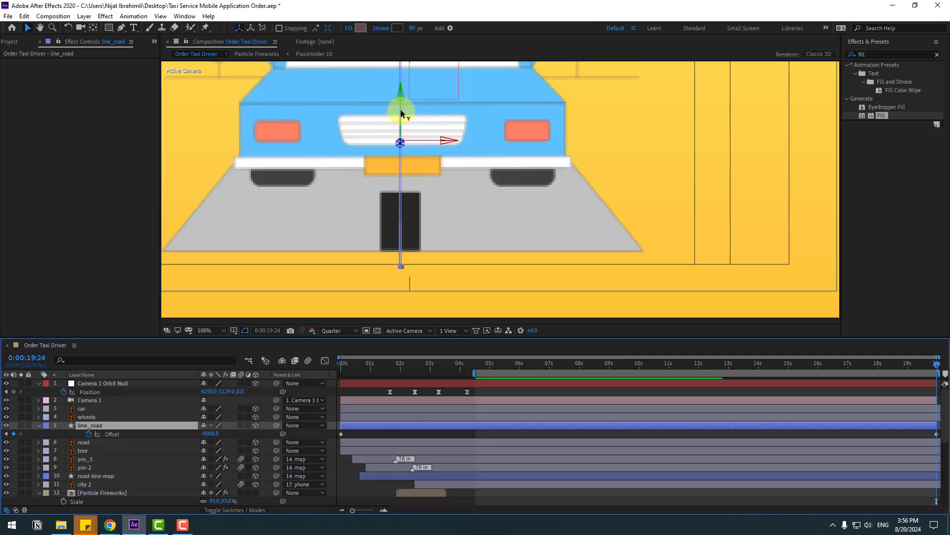
- Add the Lines shape element from Animation Composer and shift its layer to start at about 0:00:03:05, over the camera's sideways move
{"action": "key", "text": "shift+slash"}
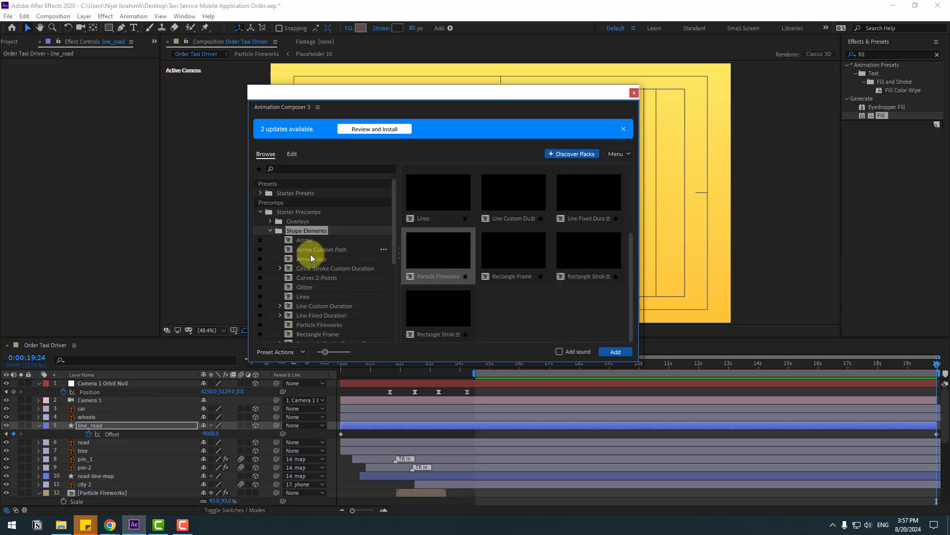
{"action": "left_click", "coordinate": [437, 199]}
{"action": "left_click", "coordinate": [616, 352]}
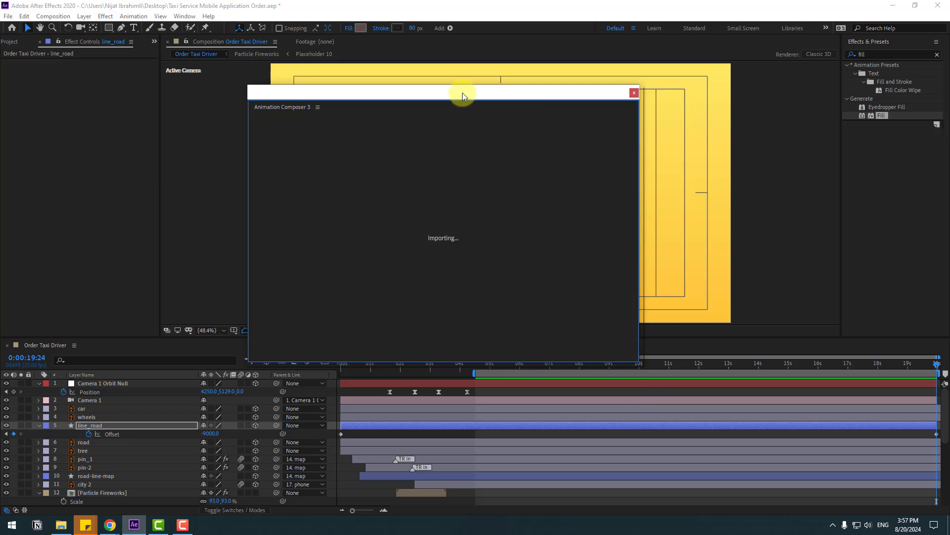
{"action": "left_click", "coordinate": [446, 364]}
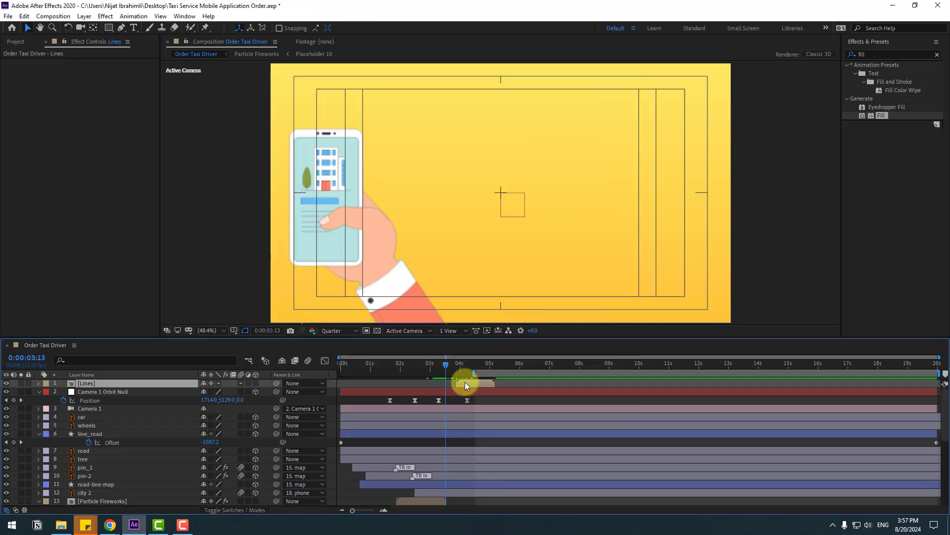
{"action": "left_click_drag", "start_coordinate": [465, 385], "coordinate": [445, 382]}
- Set the Lines layer's Rotation to -90°
{"action": "key", "text": "r"}
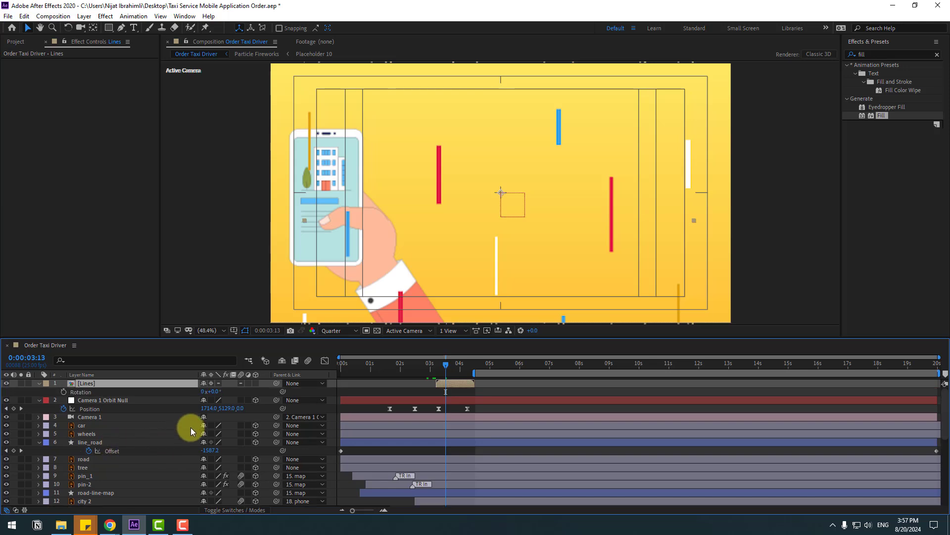
{"action": "left_click", "coordinate": [213, 392]}
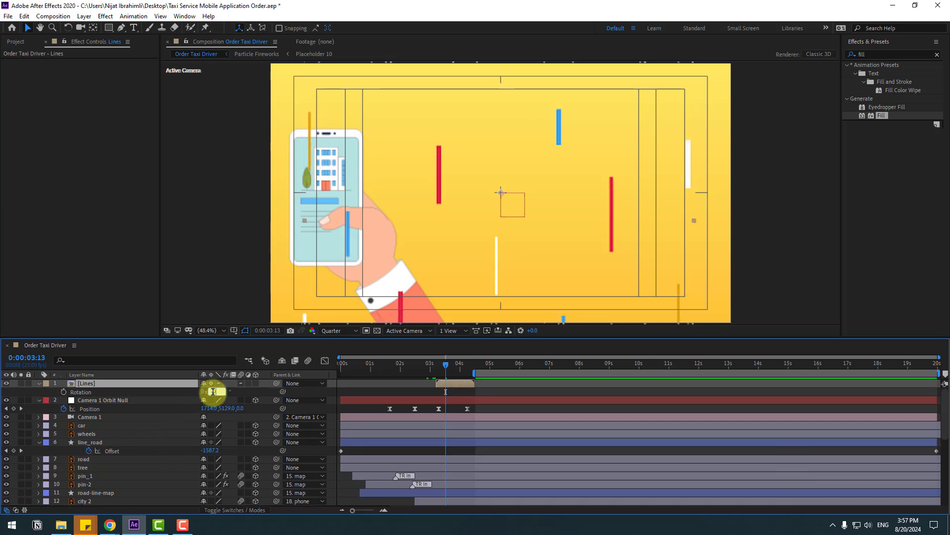
{"action": "type", "text": "-90"}
{"action": "key", "text": "Return"}
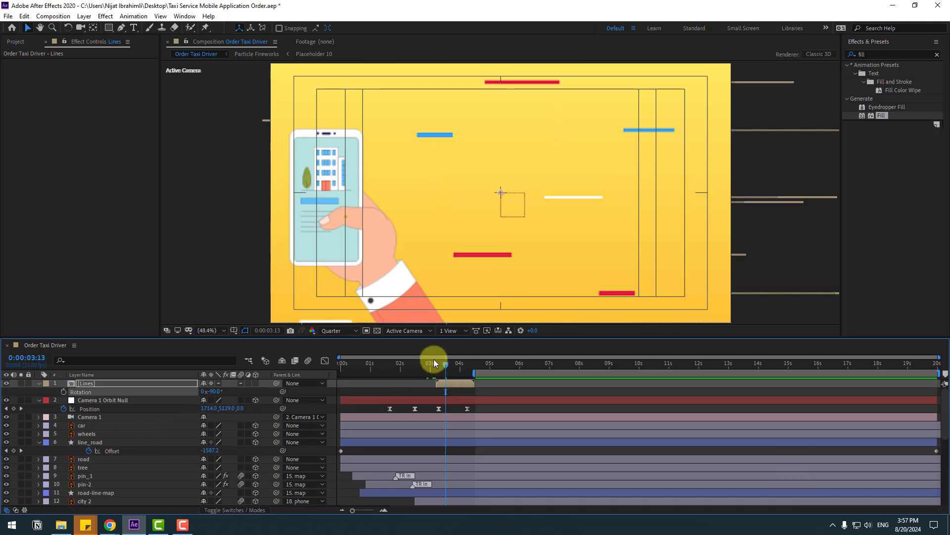
- Apply the Fill effect to the Lines layer and set its color to white #FFFFFF
{"action": "double_click", "coordinate": [882, 115]}
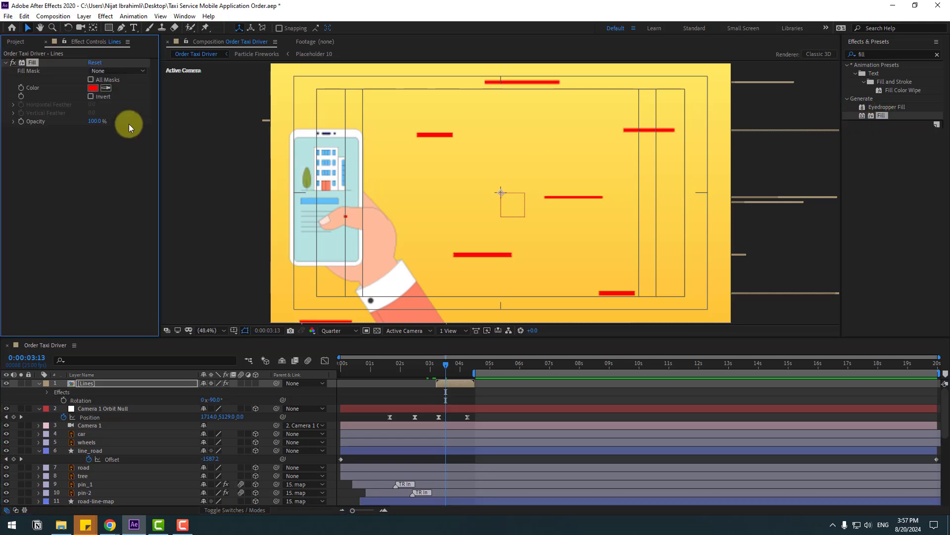
{"action": "left_click", "coordinate": [93, 87]}
{"action": "left_click_drag", "start_coordinate": [312, 374], "coordinate": [273, 367]}
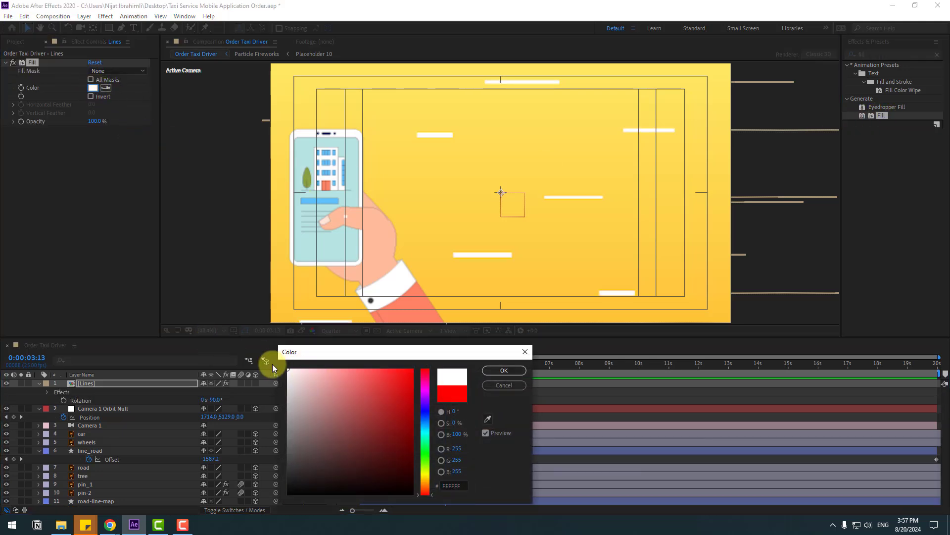
{"action": "left_click", "coordinate": [500, 373]}
- Duplicate the Lines layer and shift the copy earlier so it covers the camera's vertical move around 0:00:02:01
{"action": "mouse_move", "coordinate": [418, 369]}
{"action": "left_mouse_down"}
{"action": "mouse_move", "coordinate": [470, 371]}
{"action": "mouse_move", "coordinate": [429, 387]}
{"action": "mouse_move", "coordinate": [384, 366]}
{"action": "mouse_move", "coordinate": [399, 365]}
{"action": "left_mouse_up"}
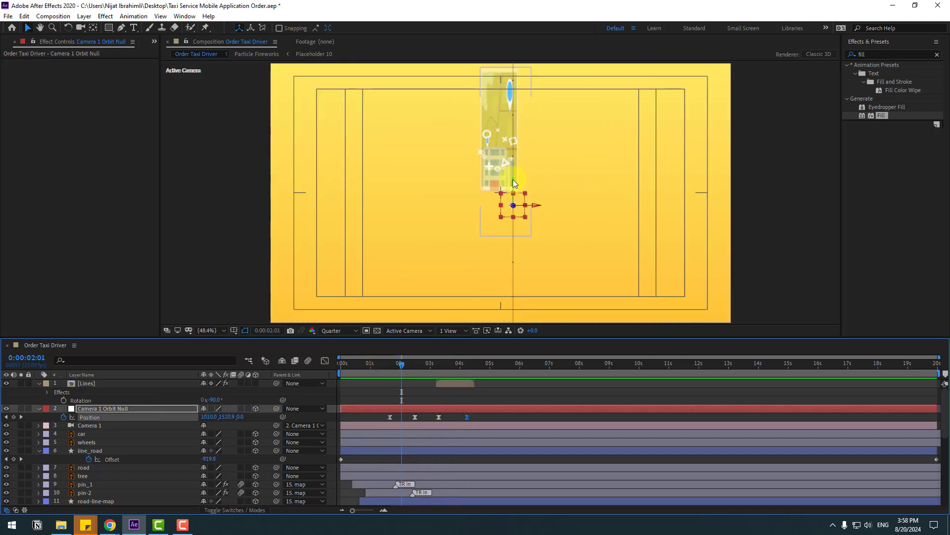
{"action": "left_click", "coordinate": [87, 383]}
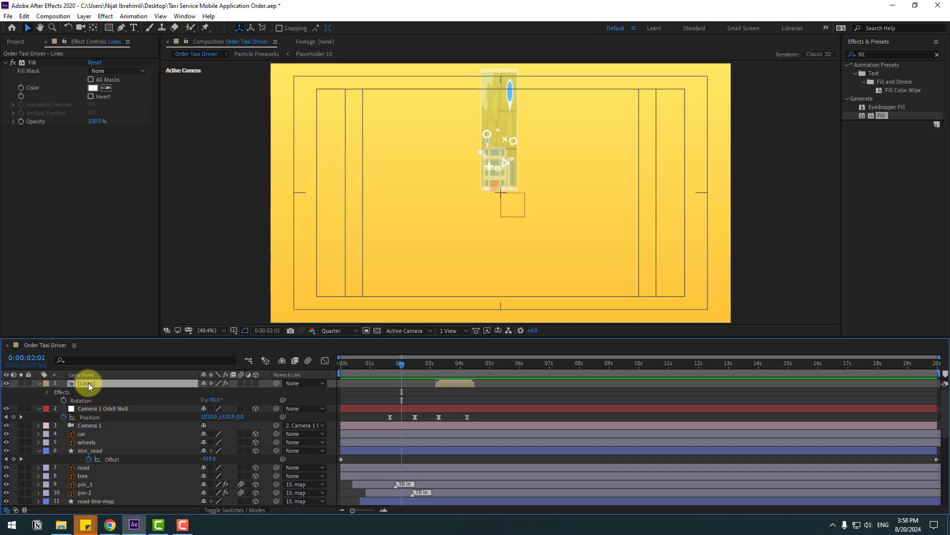
{"action": "key", "text": "ctrl+d"}
{"action": "left_click_drag", "start_coordinate": [454, 382], "coordinate": [408, 382]}
- Set the Lines copy's Rotation to 0° and preview from the beginning with the work area ending at about 5 seconds
{"action": "type", "text": "r"}
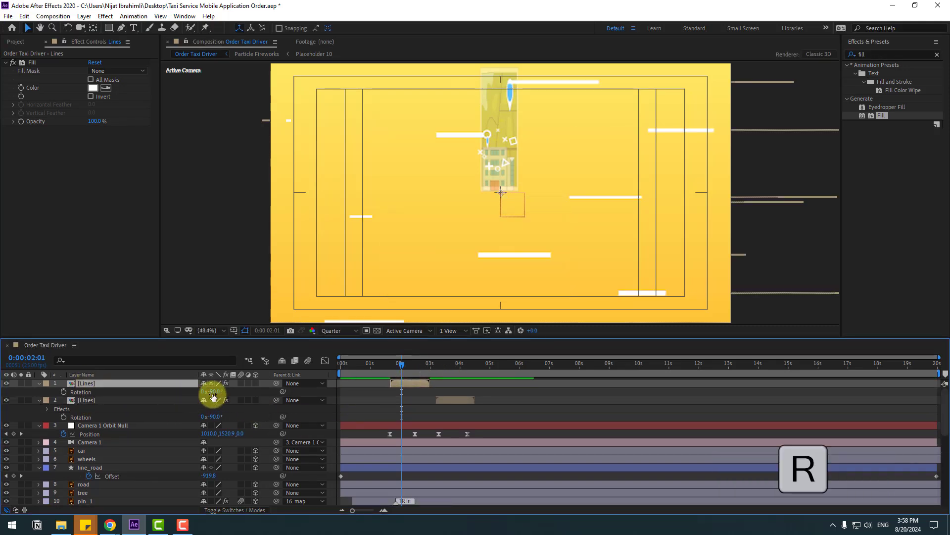
{"action": "type", "text": "0"}
{"action": "key", "text": "Return"}
{"action": "left_click_drag", "start_coordinate": [408, 373], "coordinate": [492, 402]}
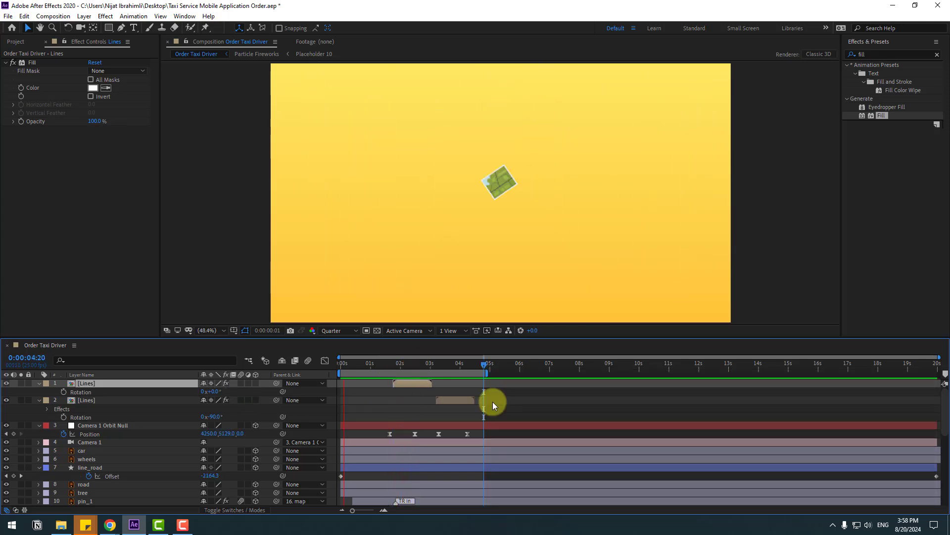